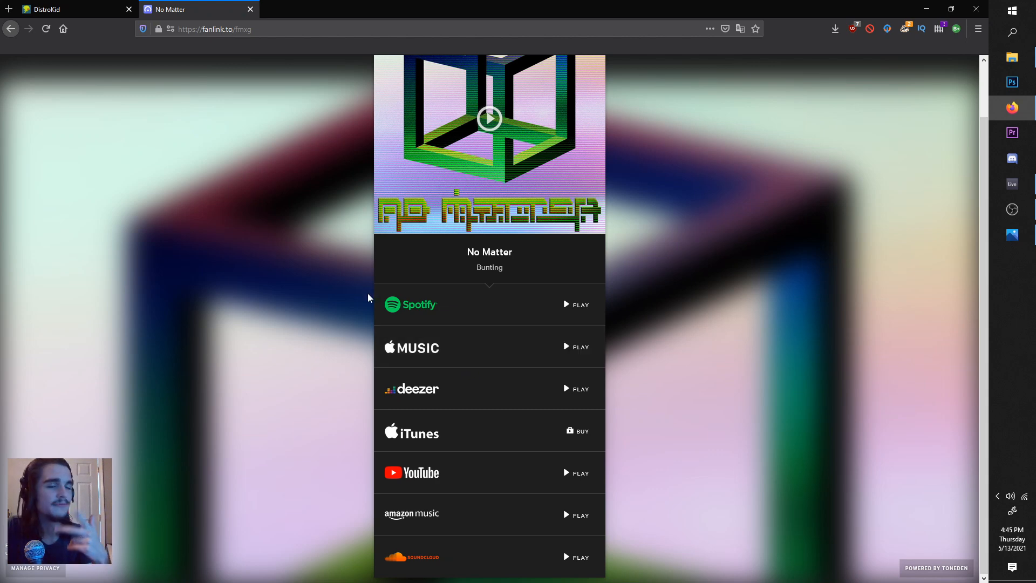
Open DistroKid's music upload form and examine its services, release, track, extras and mandatory checkbox sections.
left_click(102, 5)
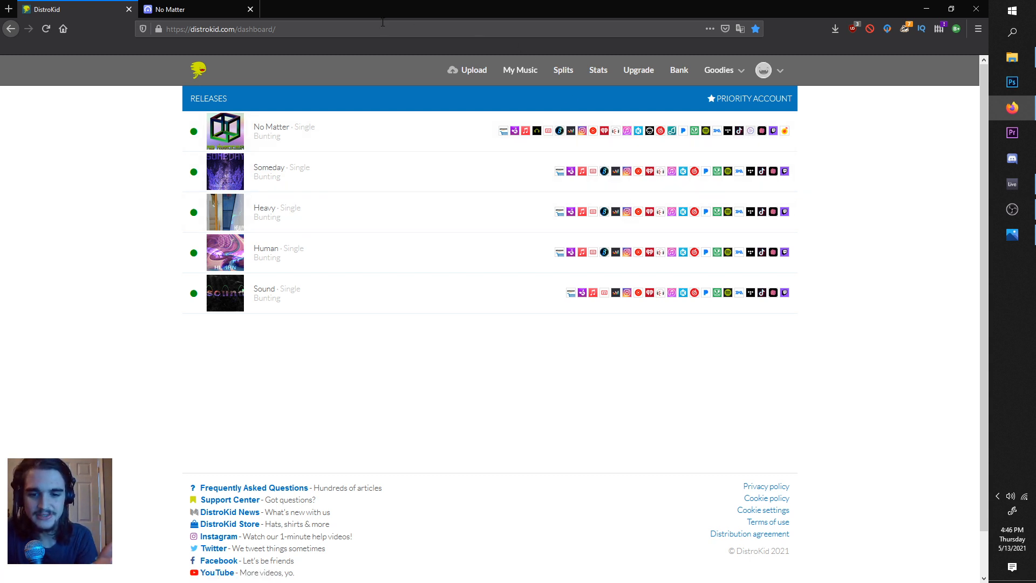
left_click(479, 74)
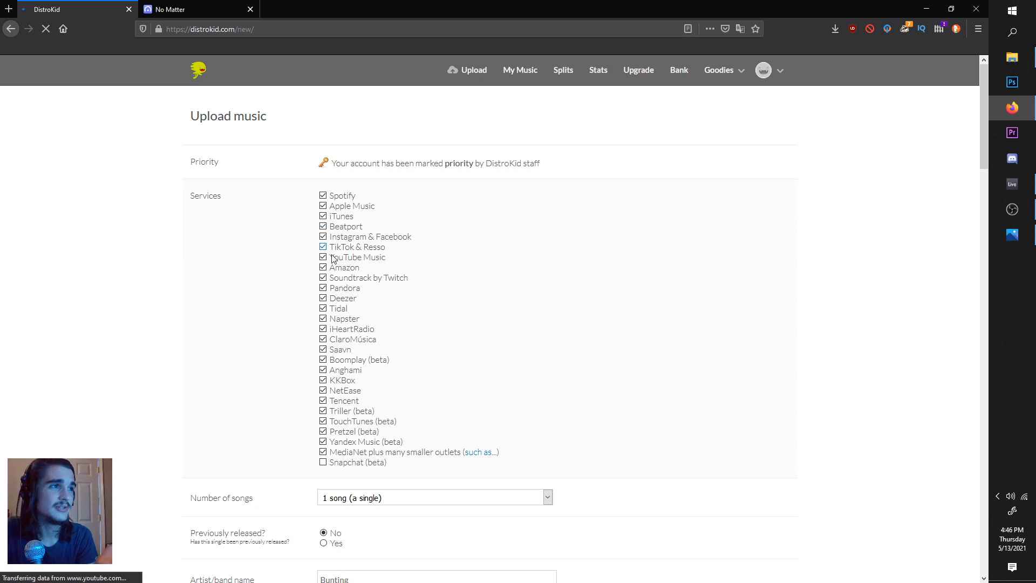
scroll(332, 319, "down", 1)
scroll(331, 322, "down", 5)
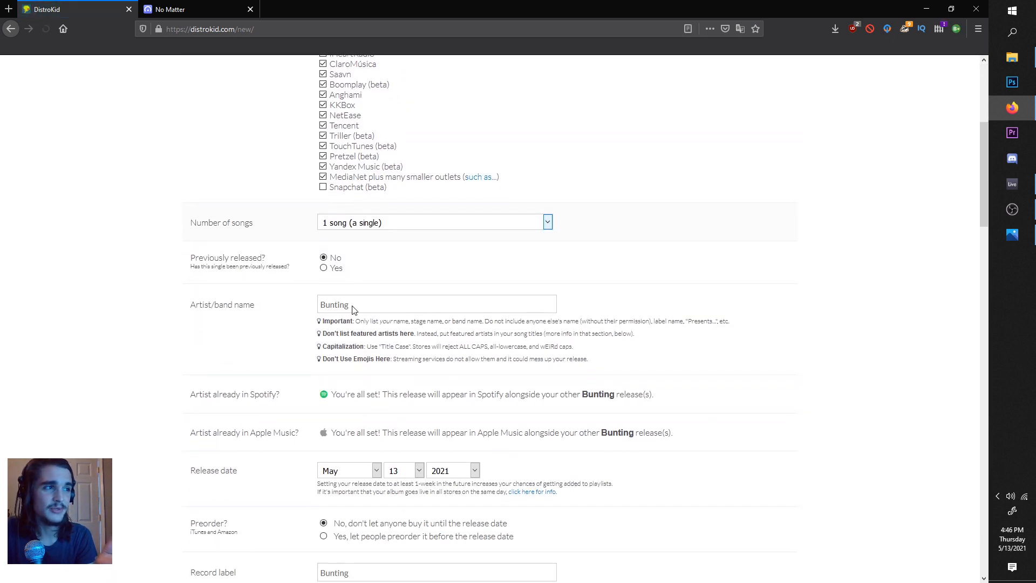
scroll(353, 313, "down", 3)
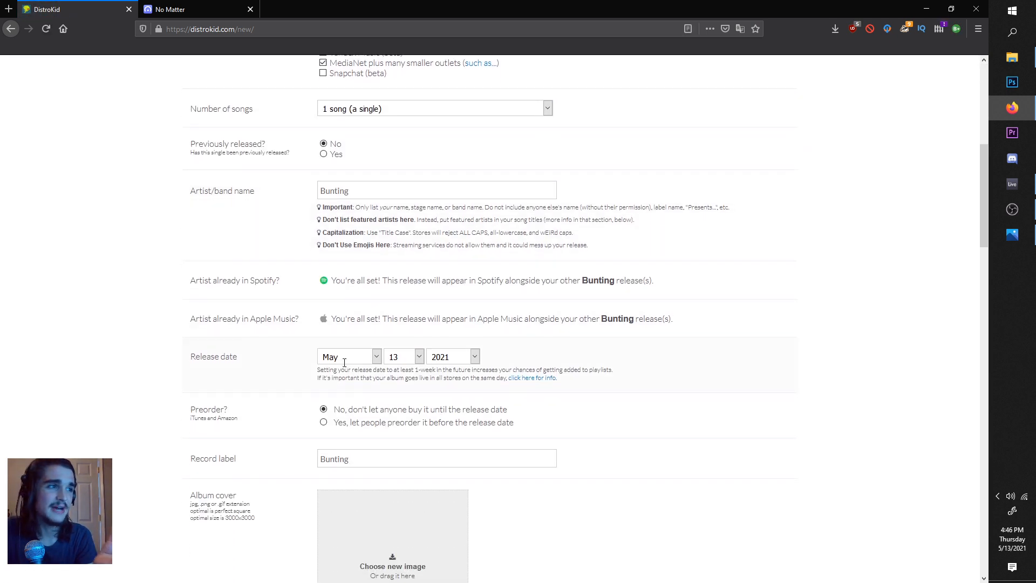
scroll(356, 345, "down", 9)
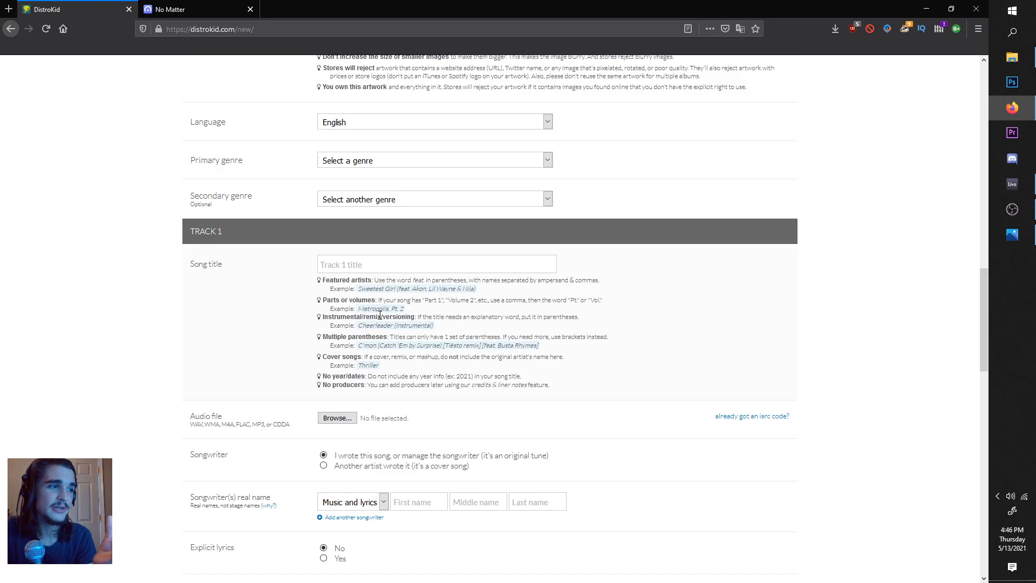
scroll(377, 268, "down", 9)
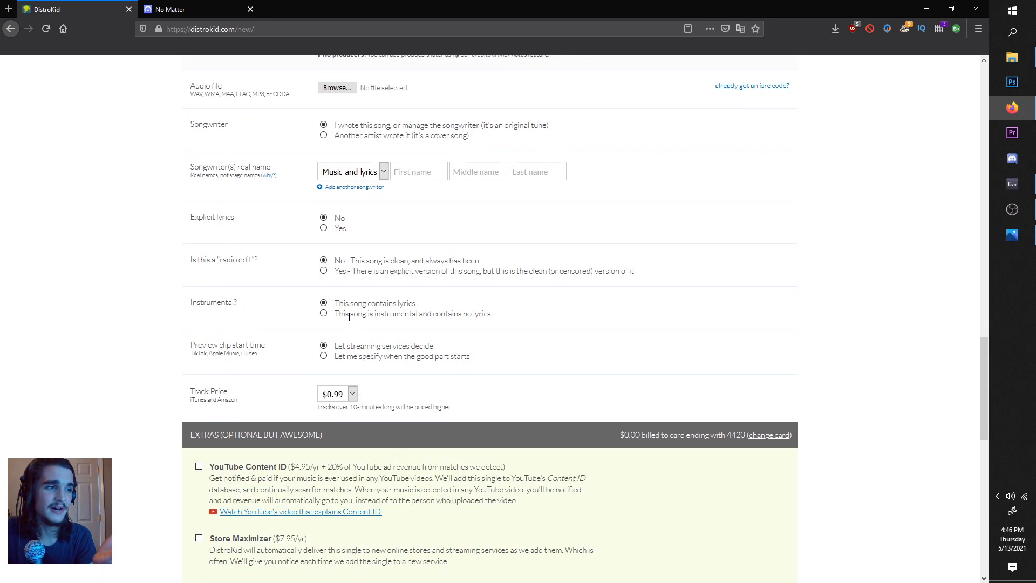
scroll(349, 320, "down", 3)
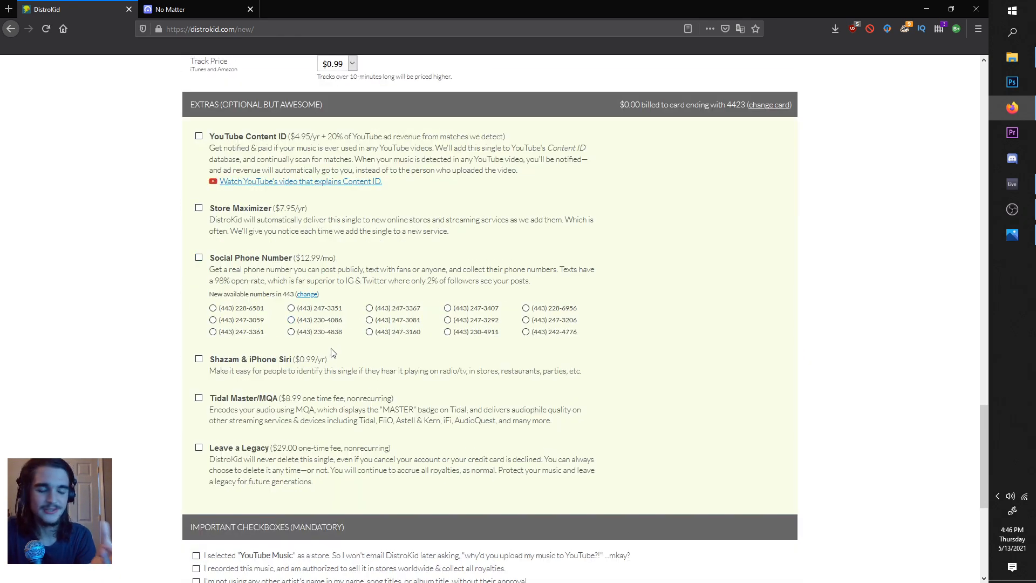
scroll(335, 353, "up", 4)
scroll(335, 352, "down", 9)
scroll(336, 353, "up", 7)
scroll(336, 353, "up", 20)
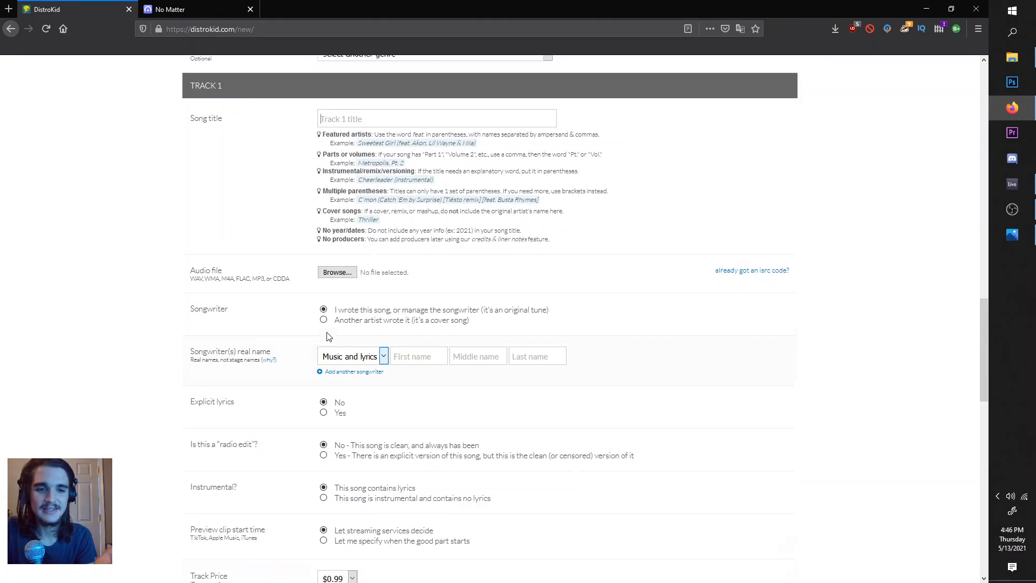
Load the address distrokid.com/vip/ in the current browser tab.
left_click(258, 30)
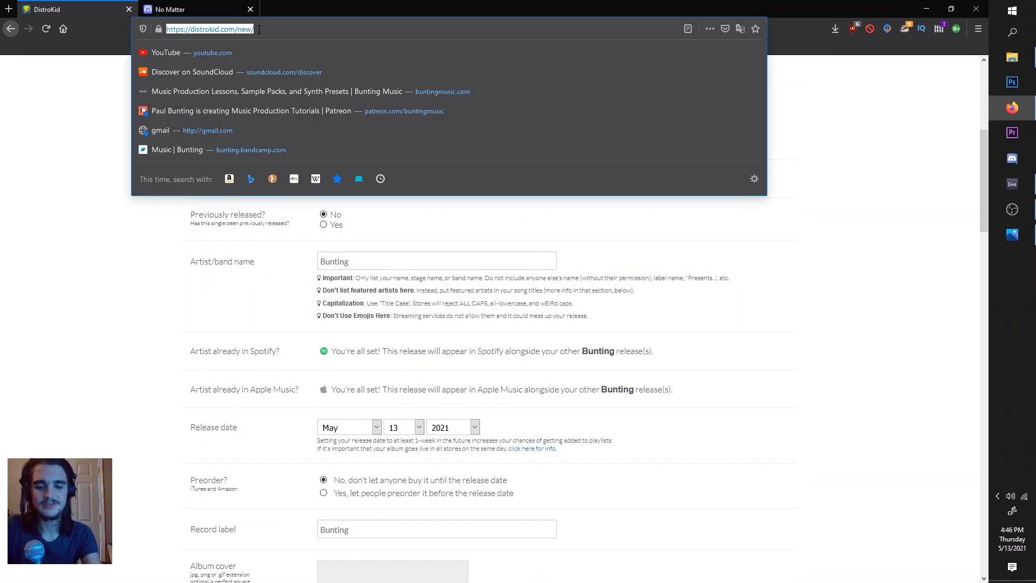
type("distrokid")
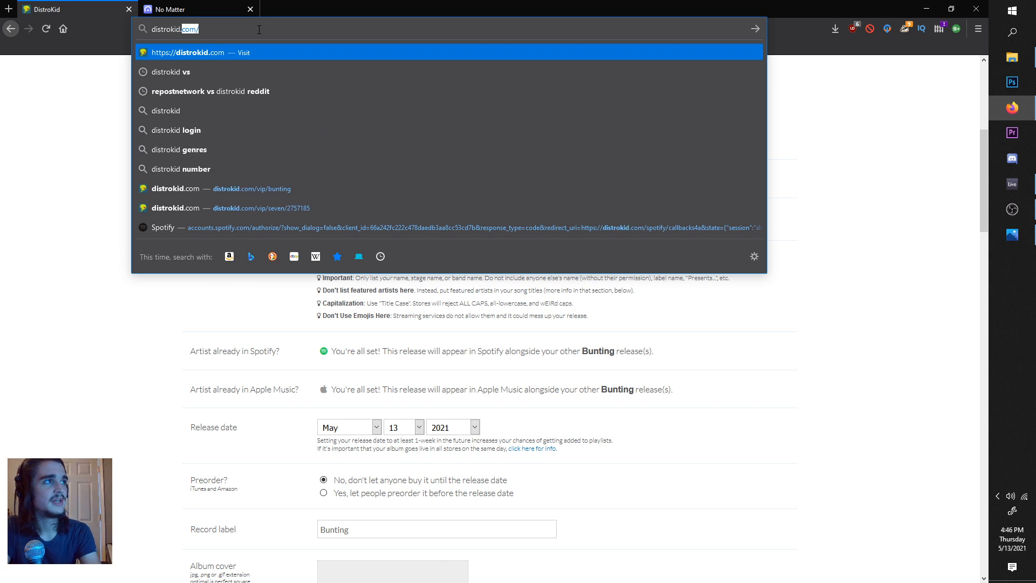
type(".com/")
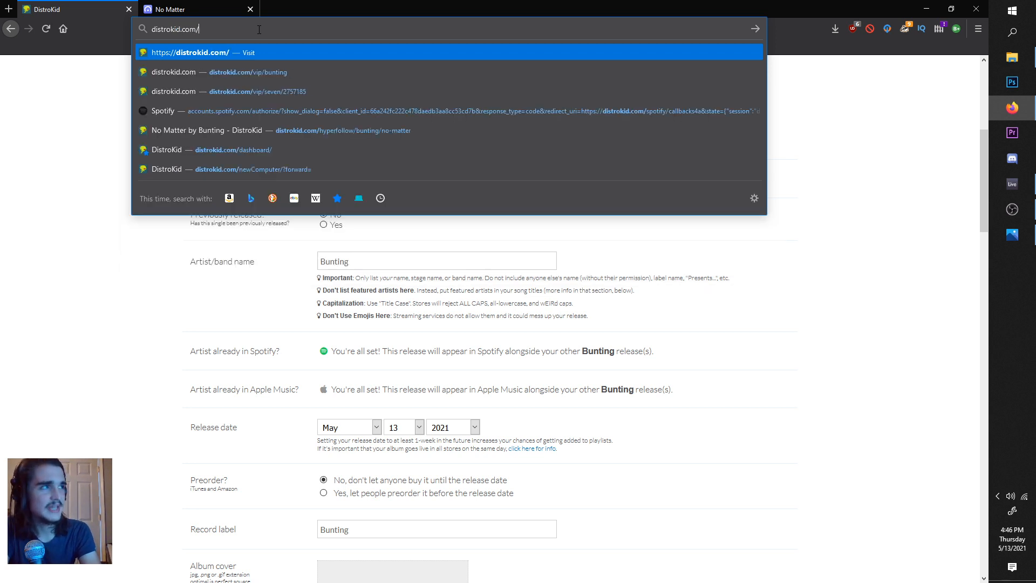
type("vip")
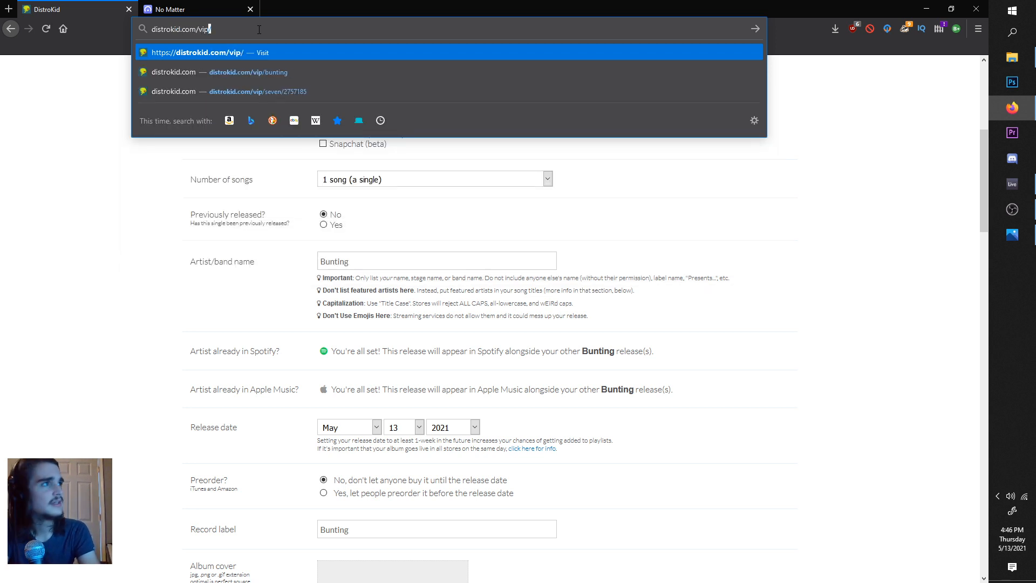
type("/")
key("Return")
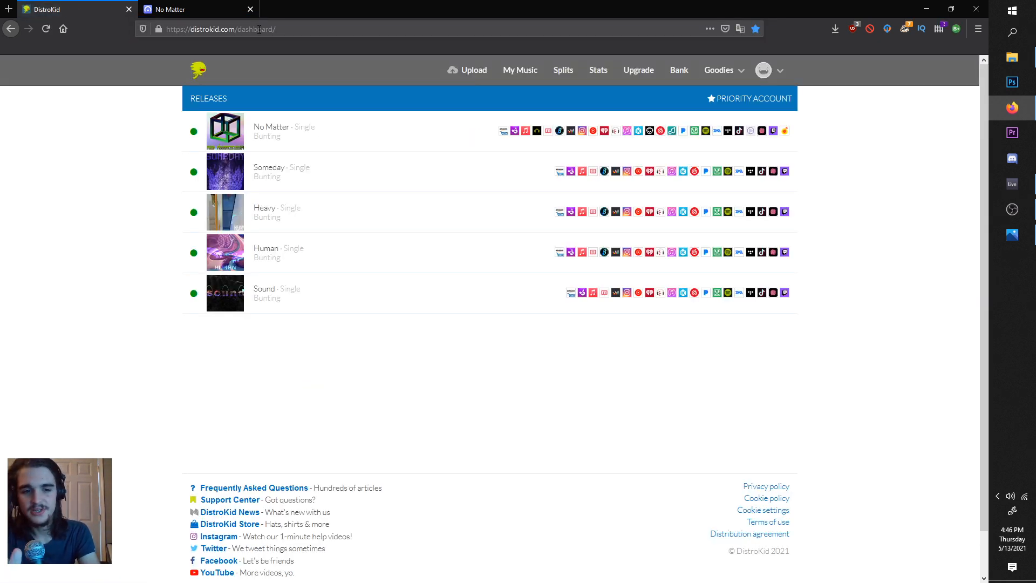
Switch to Ableton Live and focus on the first bars of the SYNTH1 track in the arrangement.
left_click(925, 7)
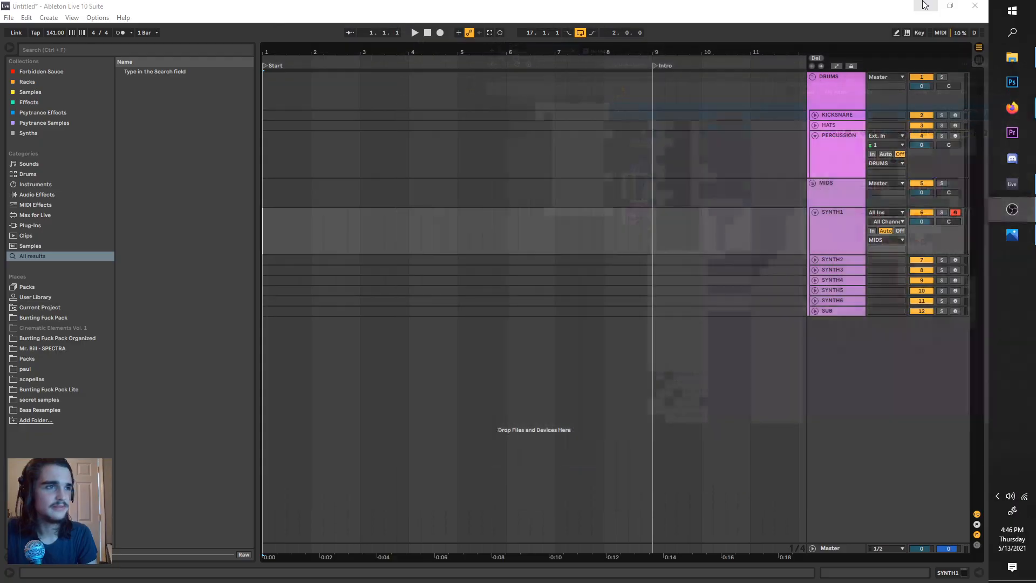
left_click(833, 221)
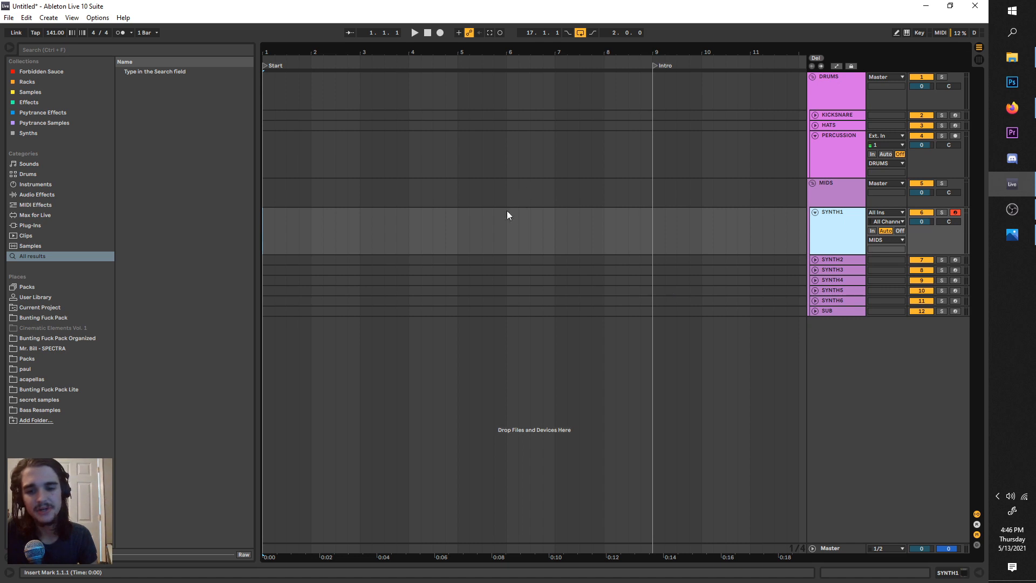
scroll(465, 243, "down", 5)
scroll(288, 238, "up", 5)
left_click(295, 216)
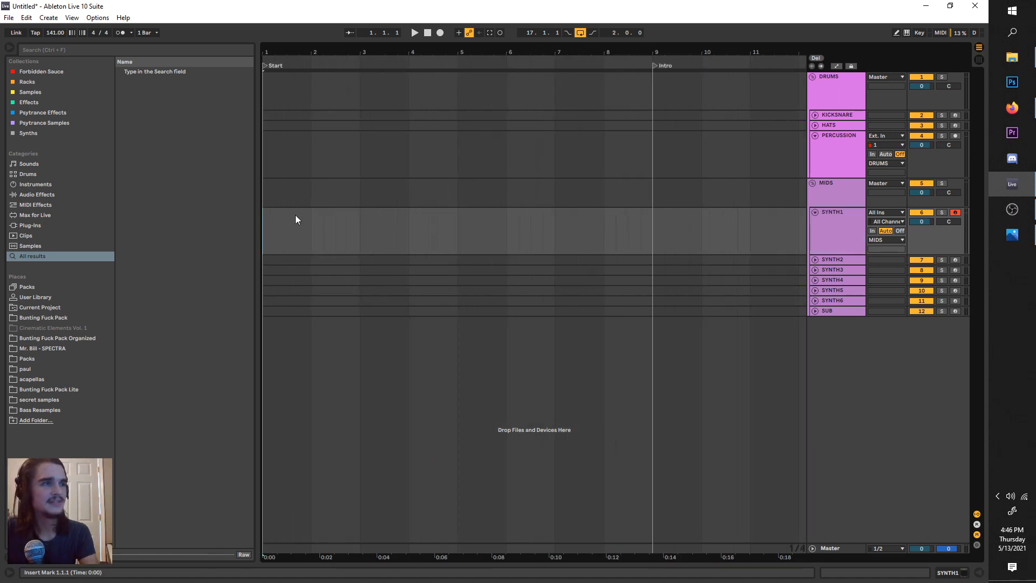
scroll(278, 259, "up", 3)
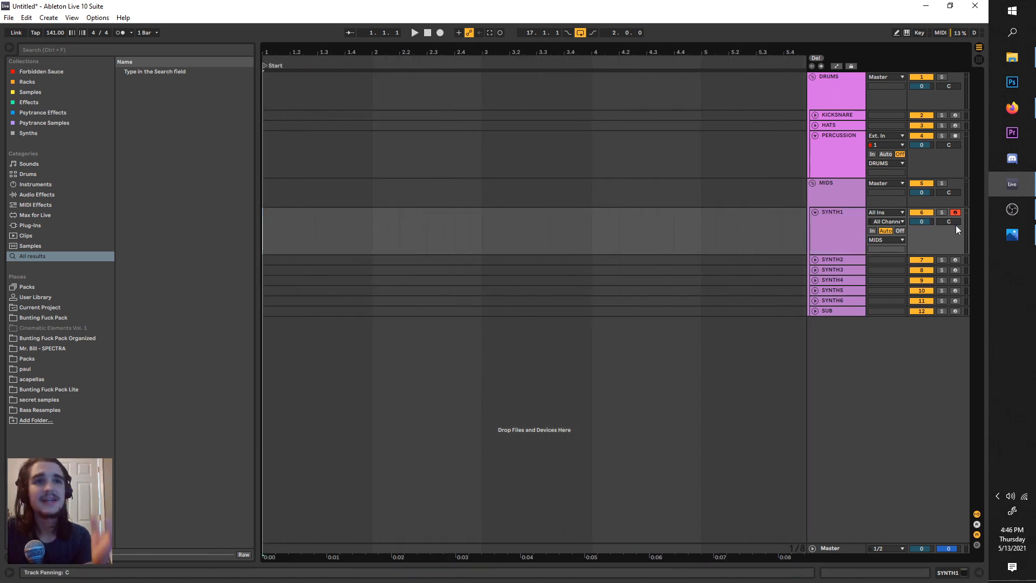
Consult the scale chart image in Photos, and insert a one-bar MIDI clip at the start of Ableton's SYNTH1 track with an enlarged note editor.
left_click(1002, 234)
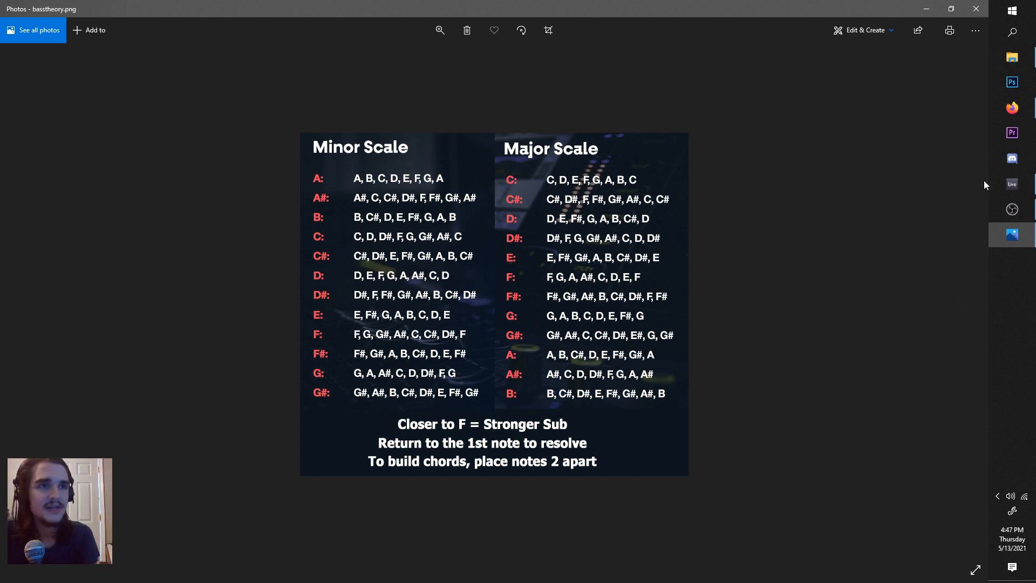
left_click(1012, 184)
left_click_drag(354, 231, 265, 222)
key("ctrl+shift+m")
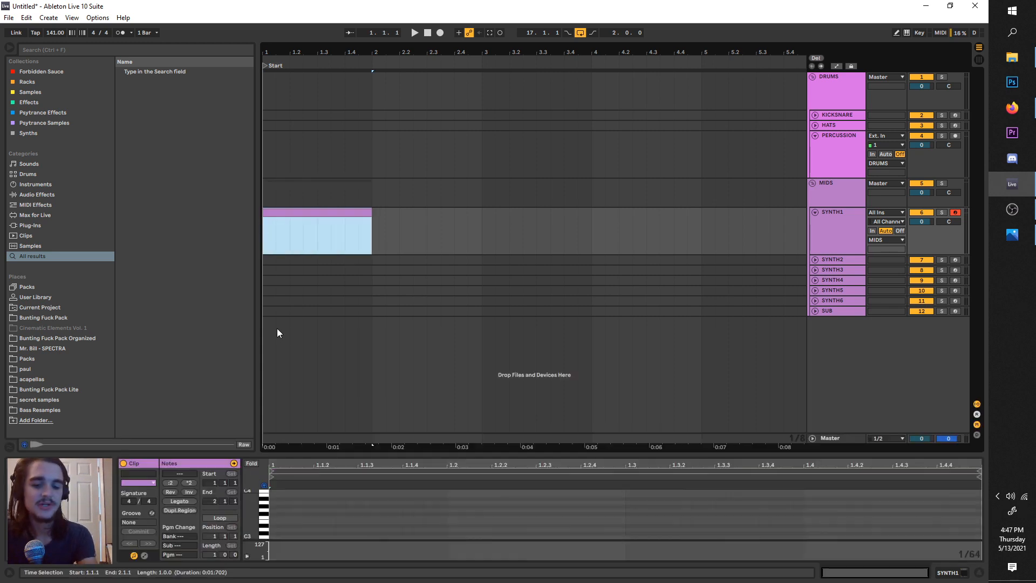
left_click_drag(331, 448, 334, 315)
Stack short F minor scale notes F2, G2, G#2, A#2, C3, C#3, D#3 and F3 at the start of the clip.
left_click(274, 409)
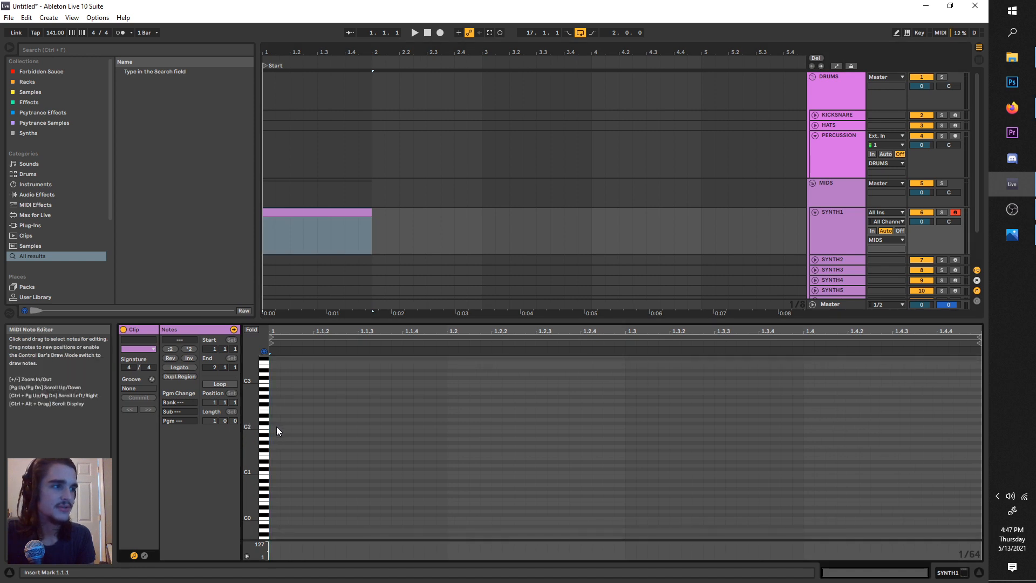
scroll(276, 426, "up", 2)
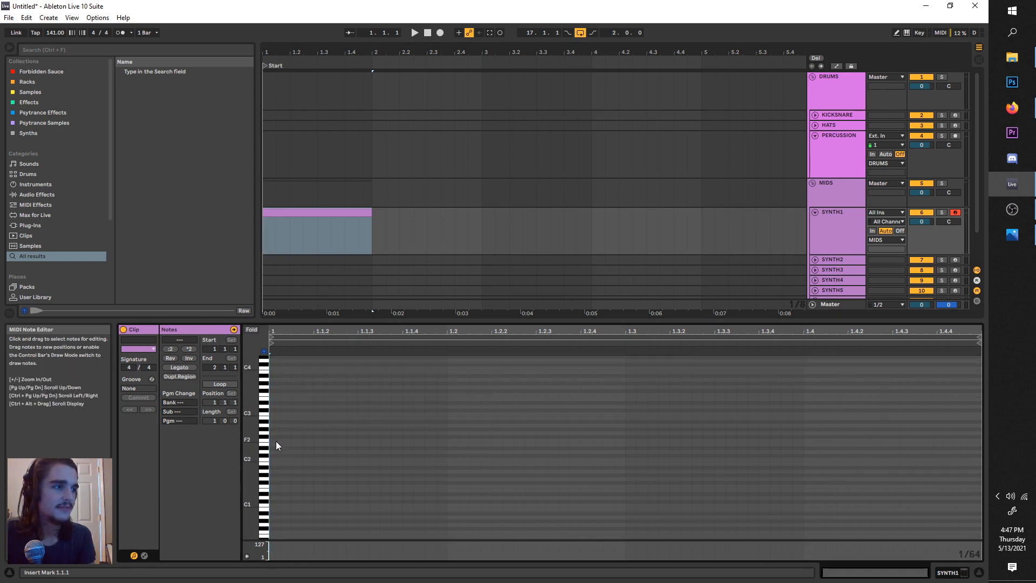
double_click(276, 441)
double_click(271, 434)
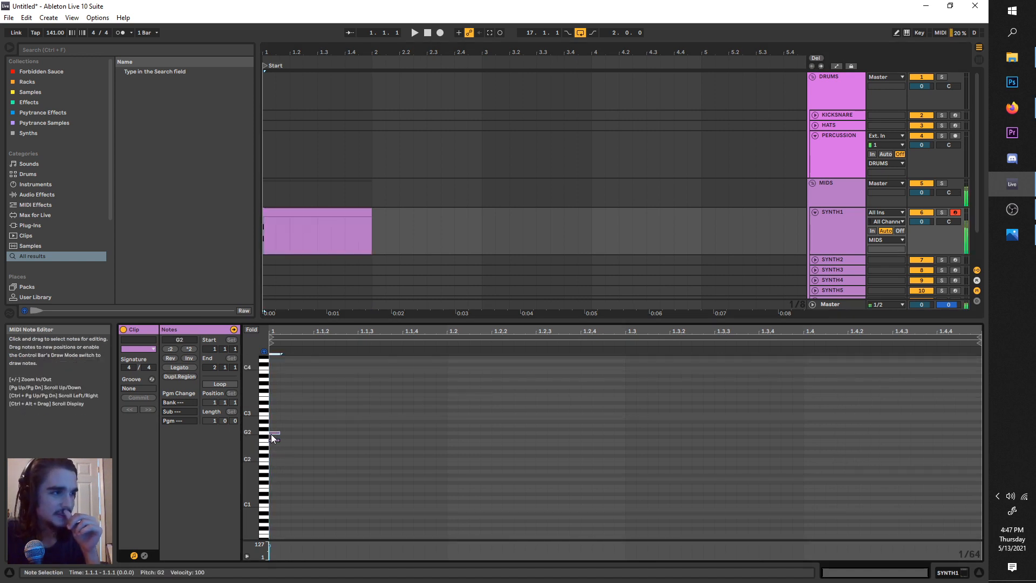
double_click(274, 428)
left_click(275, 423)
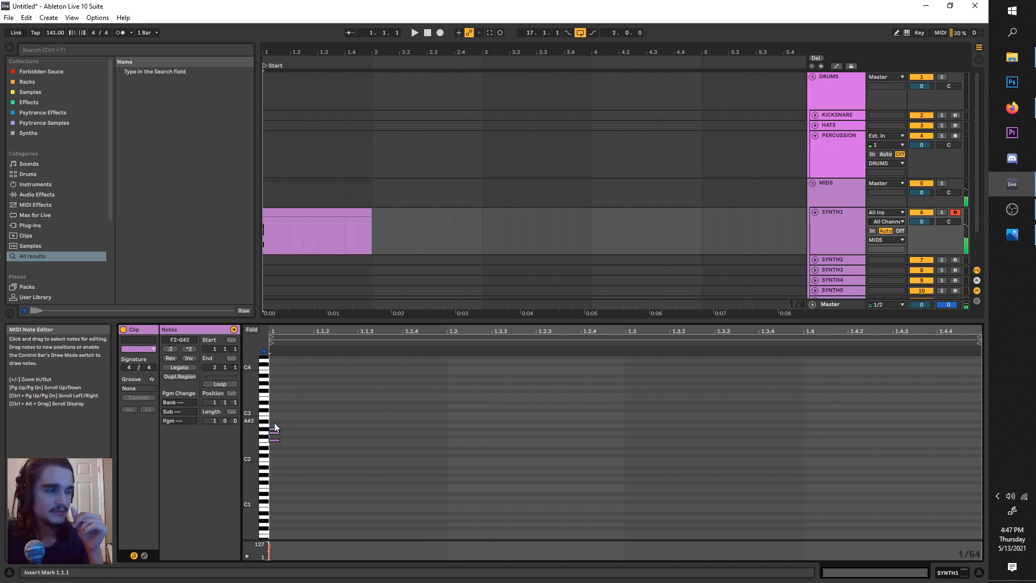
double_click(274, 423)
double_click(274, 413)
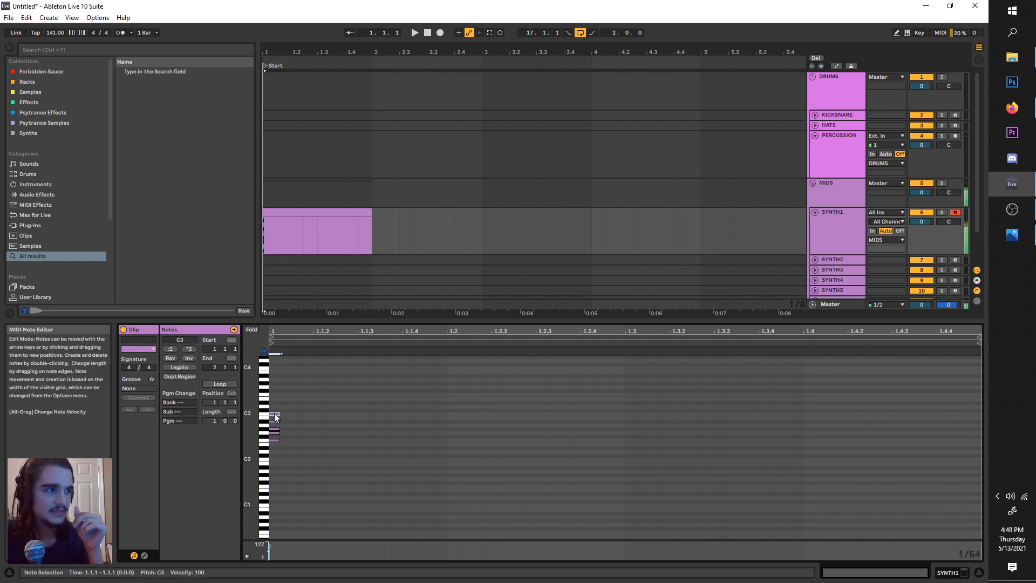
double_click(273, 410)
left_click(274, 403)
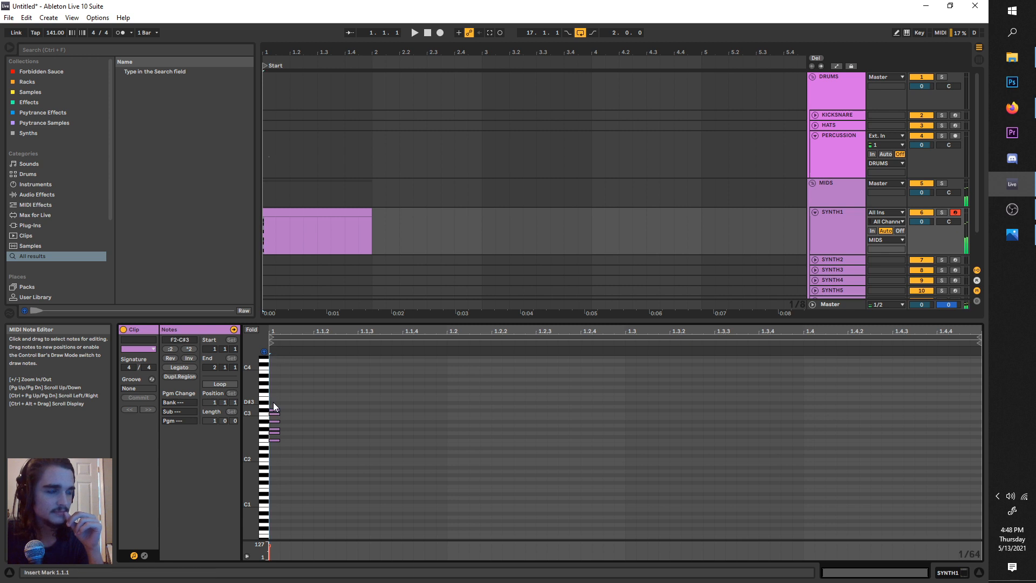
double_click(273, 403)
double_click(274, 394)
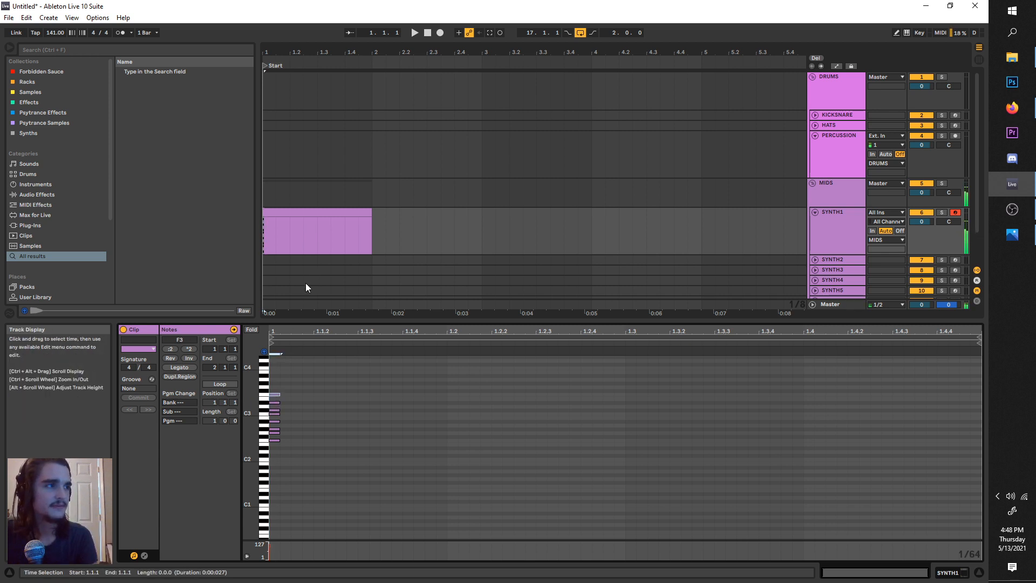
Fold the note editor to the used keys and add short F2, C3, G#2 and C#3 notes across the bar.
scroll(277, 257, "up", 3)
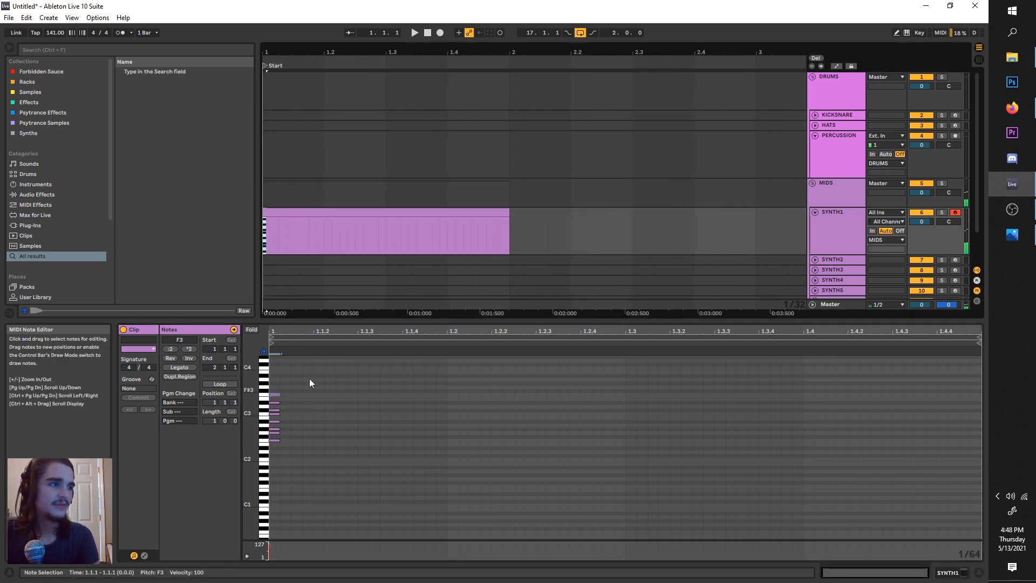
left_click(252, 330)
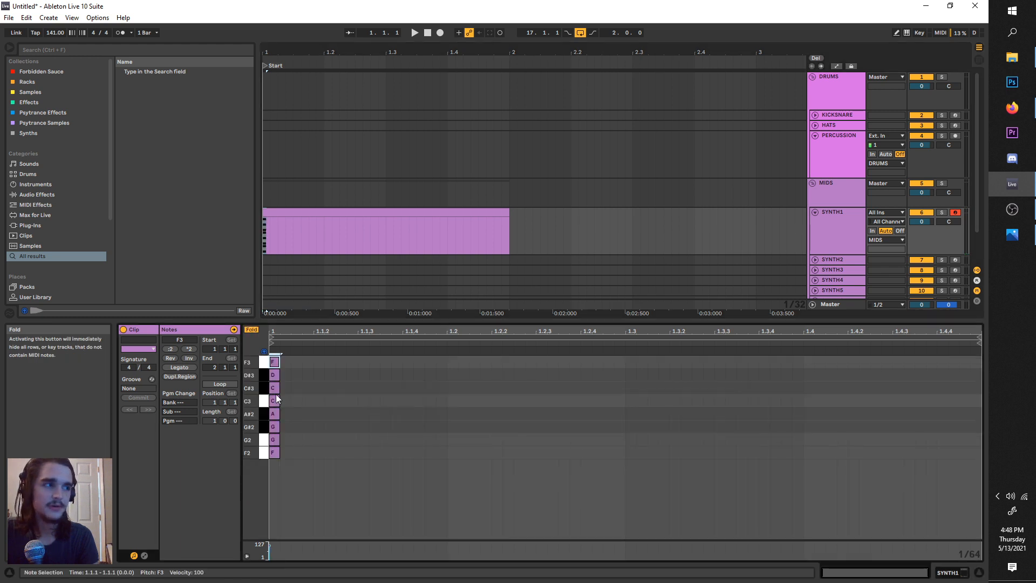
double_click(405, 453)
double_click(517, 402)
double_click(717, 427)
left_click(843, 391)
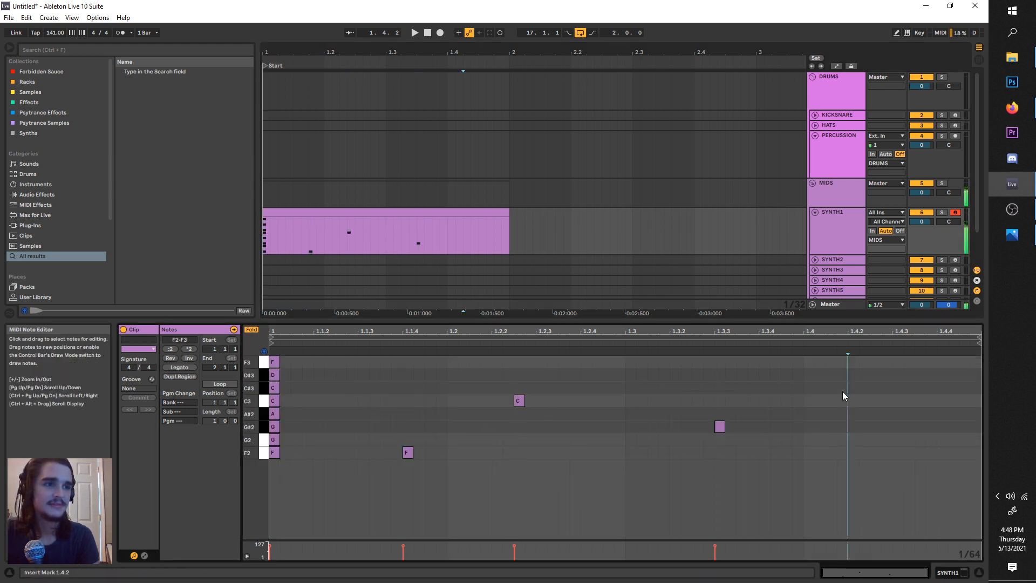
double_click(843, 390)
Play the SYNTH1 clip from its beginning to hear the notes.
left_click(265, 241)
key("space")
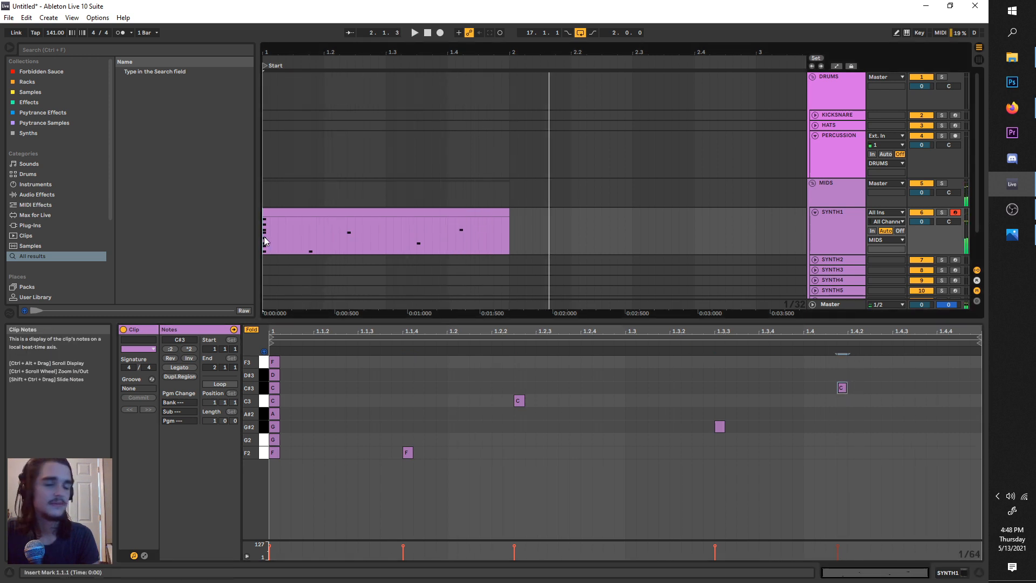
left_click(265, 241)
key("space")
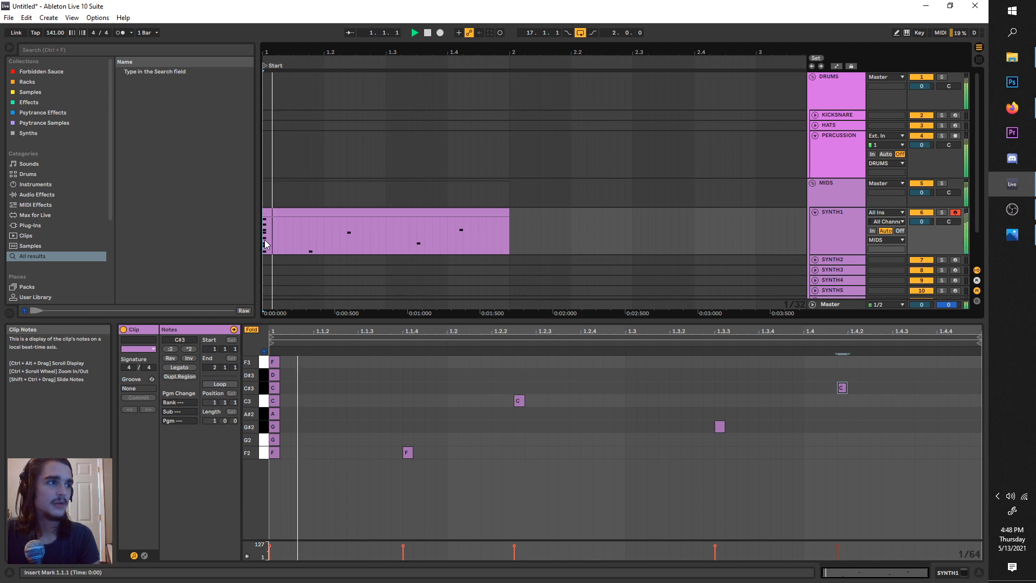
Shift the eight stacked scale notes to just before the clip's start and play the clip.
left_click_drag(305, 471, 278, 352)
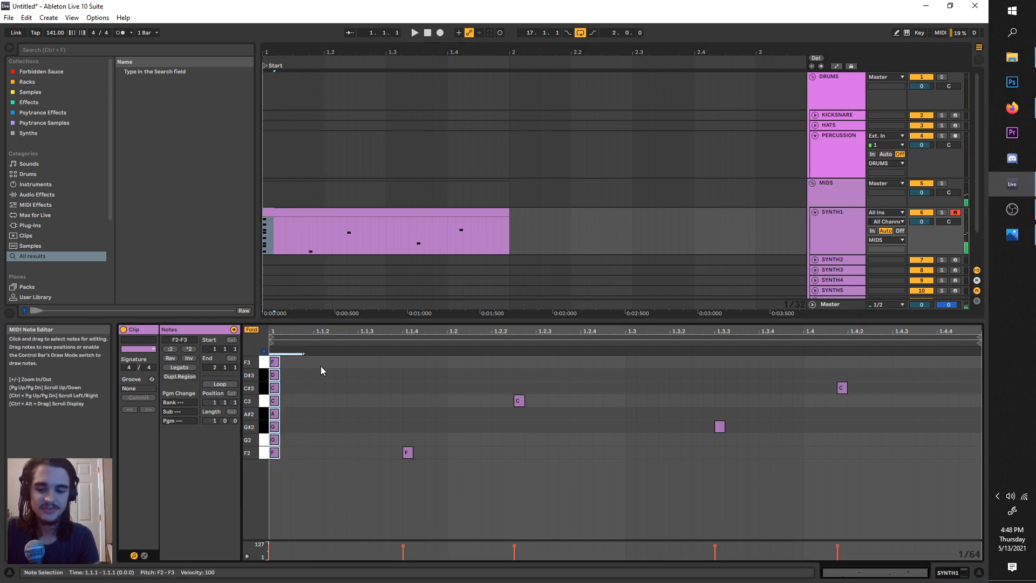
key("Left")
key("space")
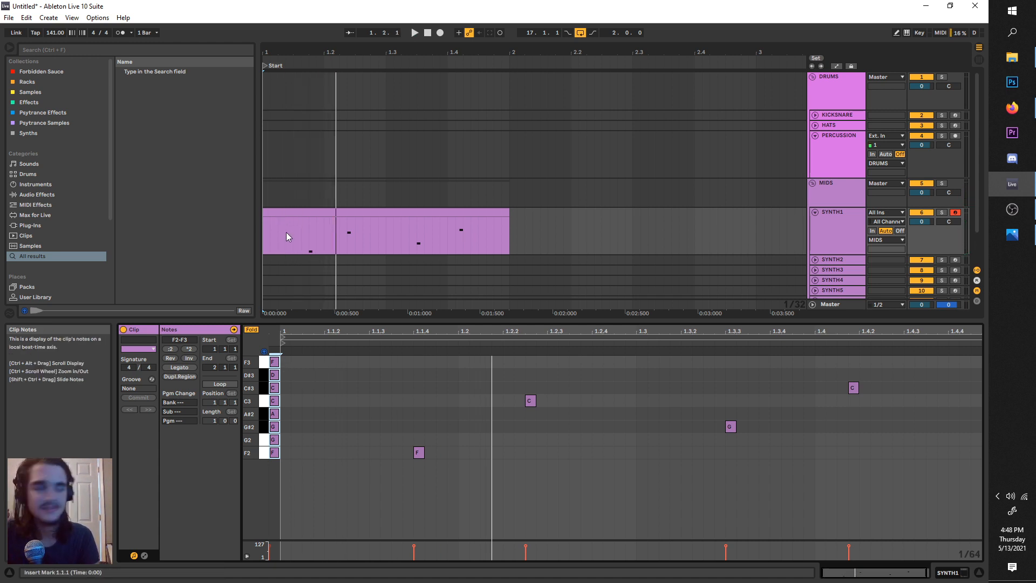
Replay the opening of the clip to check that only the melody notes sound.
left_click(271, 226)
key("space")
key("space")
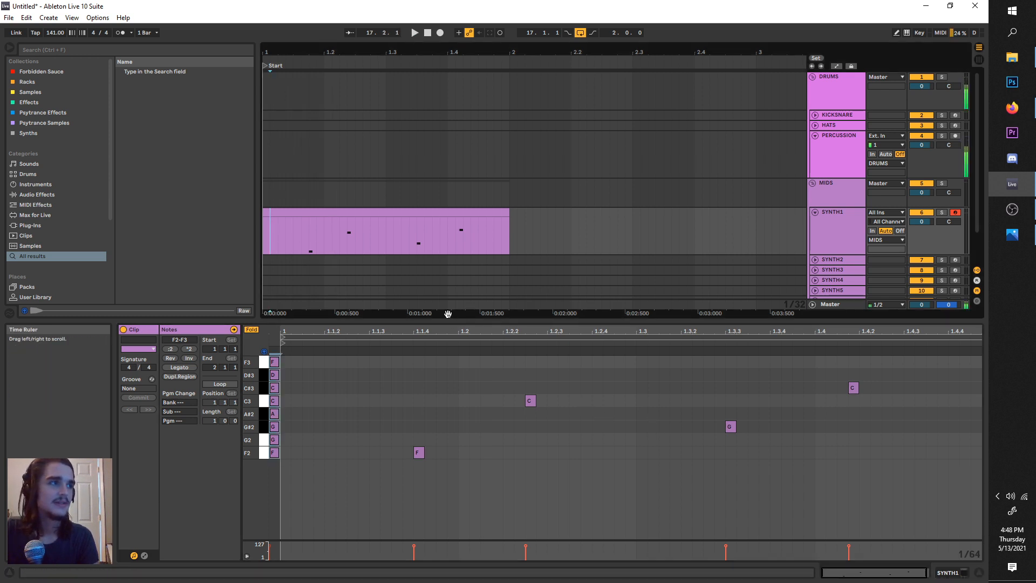
key("space")
key("space")
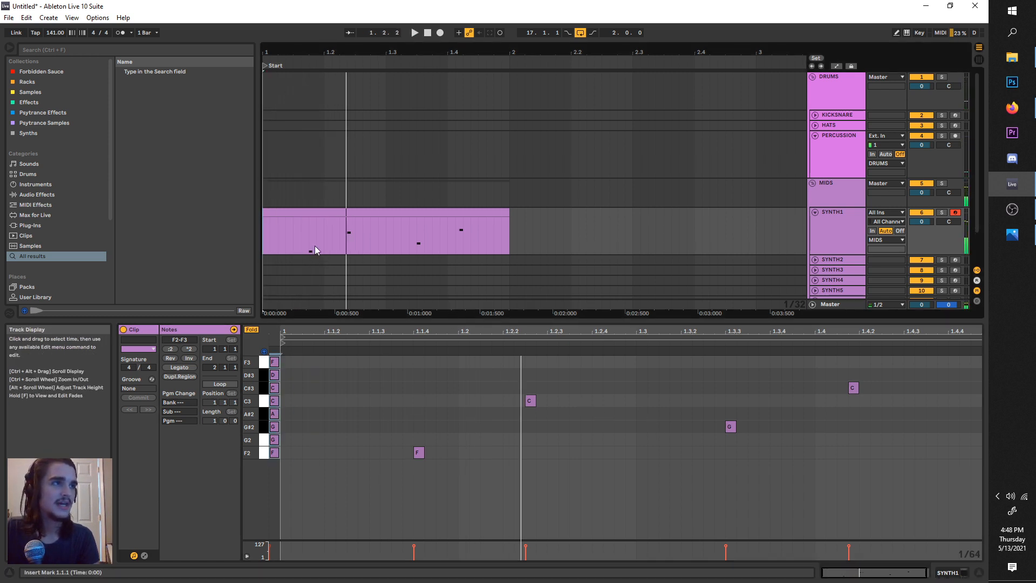
Place F2 at 1.1, C3 at 1.2, G#2 at 1.3 and the last note as D#3 at 1.4, and play the clip.
left_click_drag(418, 457, 285, 456)
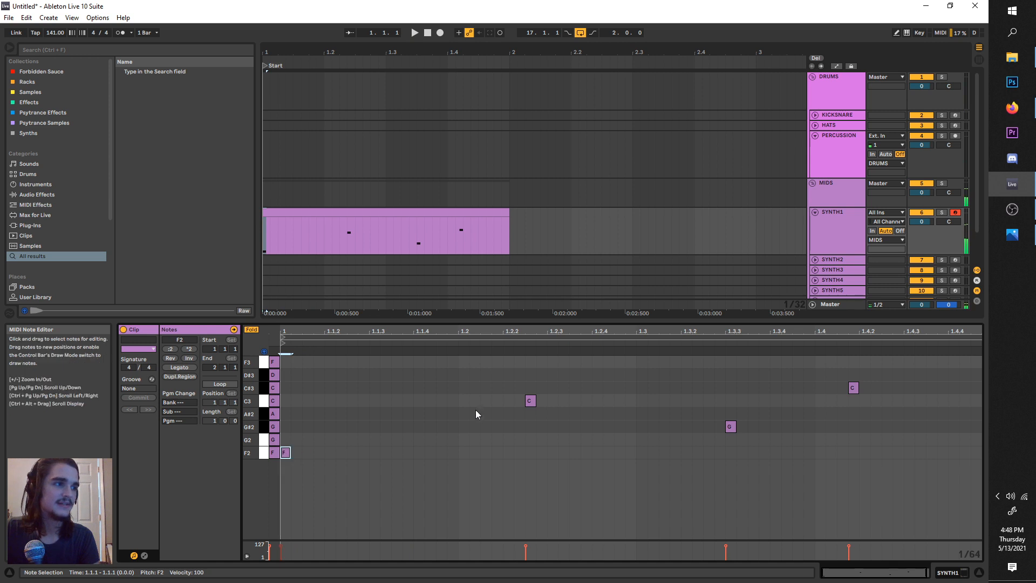
left_click_drag(530, 399, 463, 399)
left_click_drag(730, 426, 642, 426)
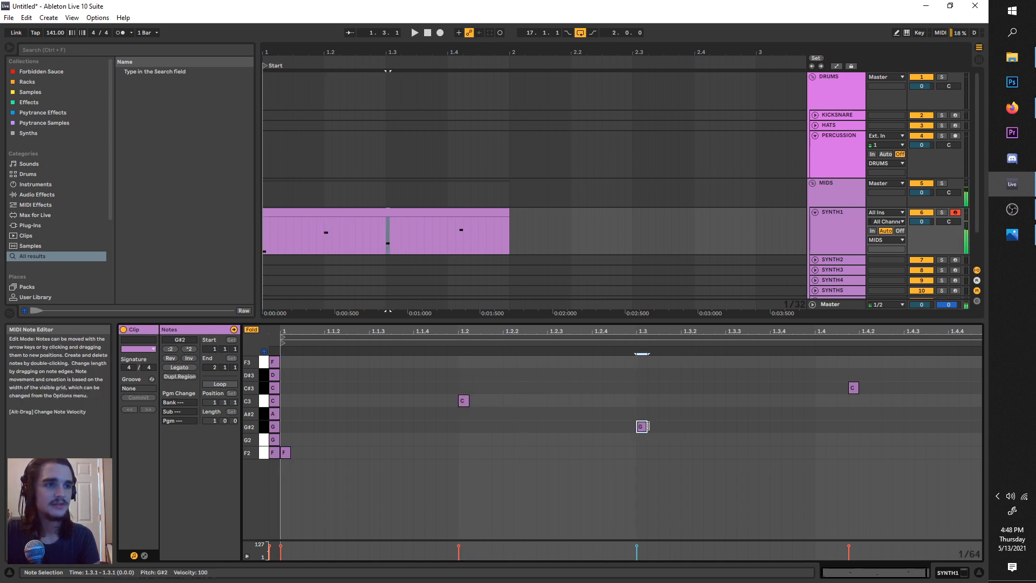
left_click_drag(856, 386, 823, 374)
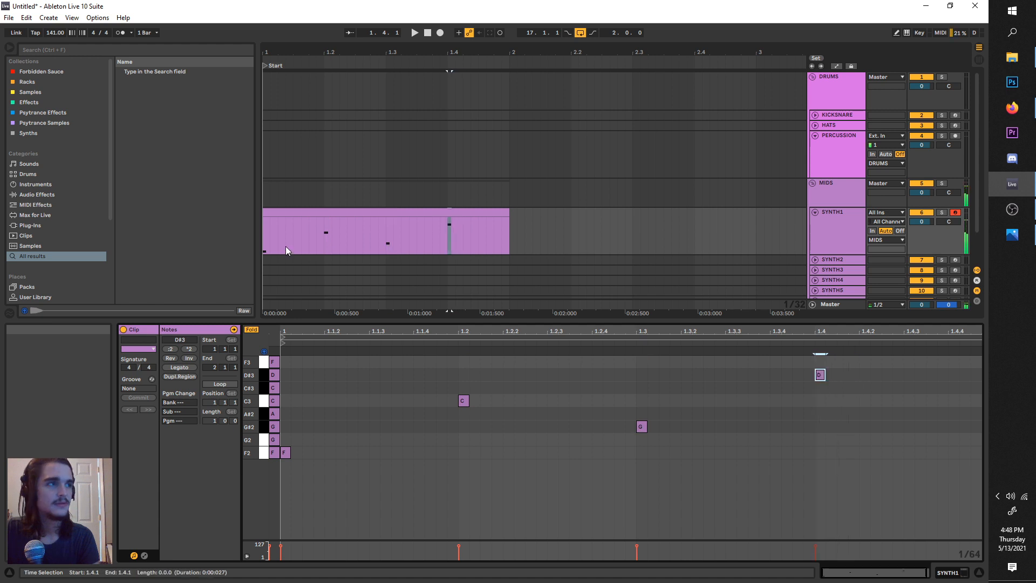
left_click(266, 247)
key("space")
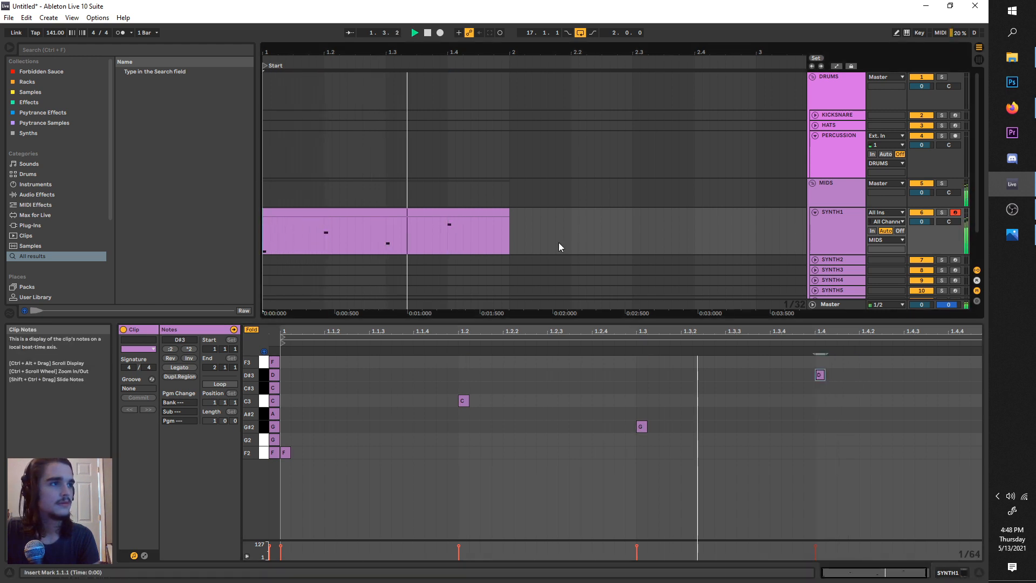
key("space")
Duplicate the one-bar SYNTH1 clip three times to fill four bars.
left_click_drag(506, 237, 392, 233)
key("ctrl+d")
key("ctrl+d")
scroll(277, 226, "down", 3)
key("ctrl+d")
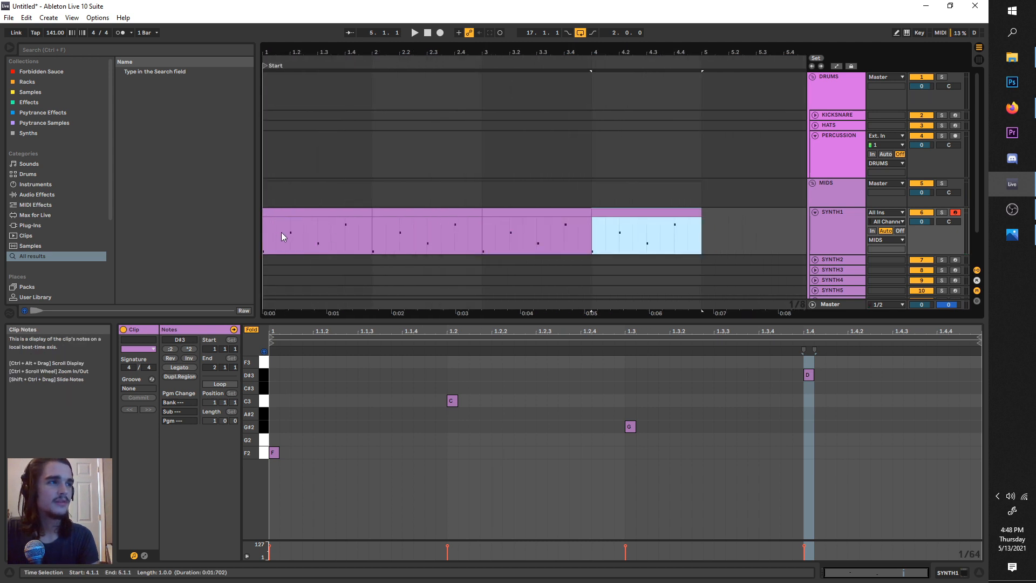
Open the first clip, audition its F2 and C3 notes, and play the melody from the start.
left_click(288, 206)
left_click(290, 212)
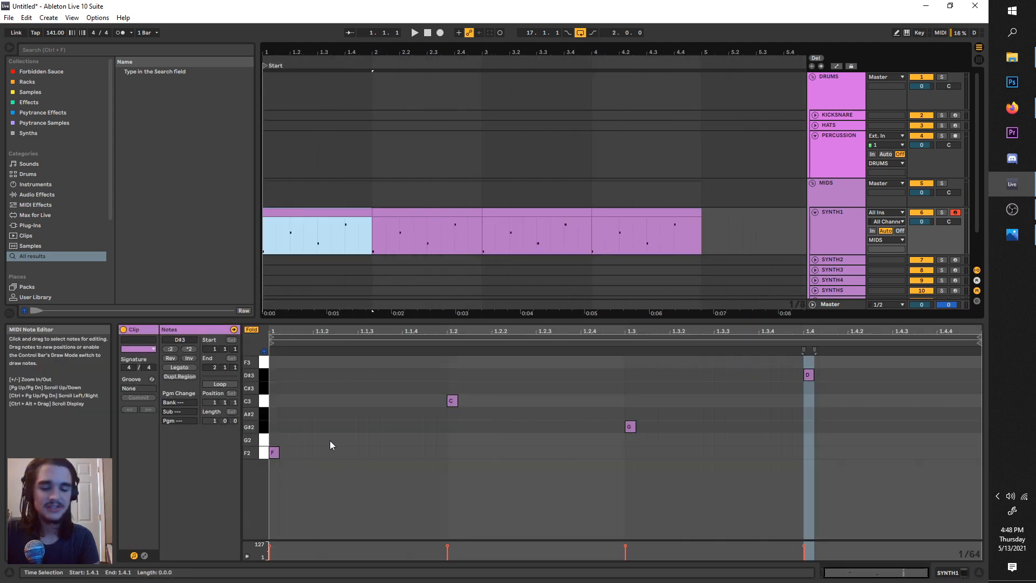
left_click(274, 452)
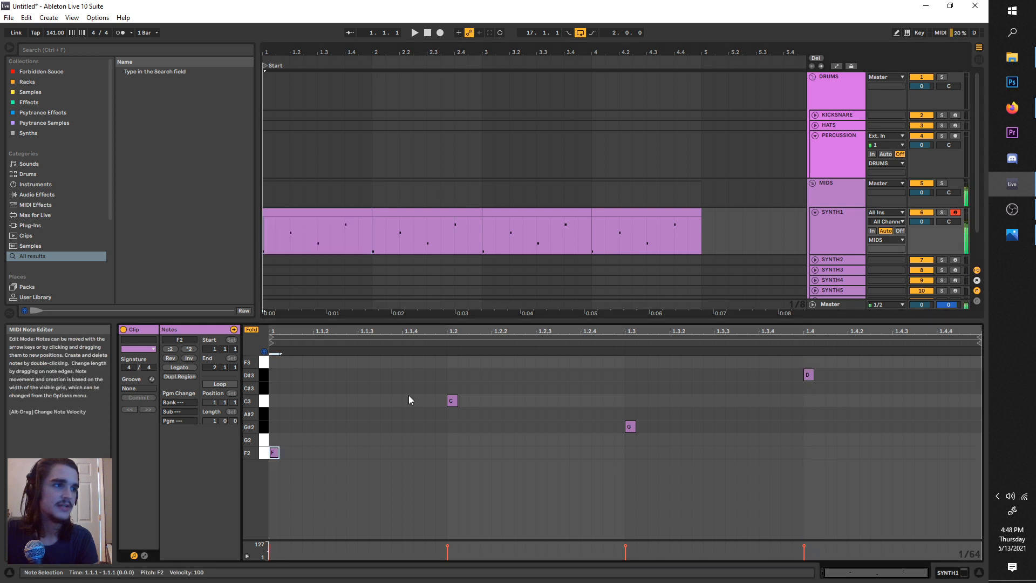
left_click(452, 400)
key("space")
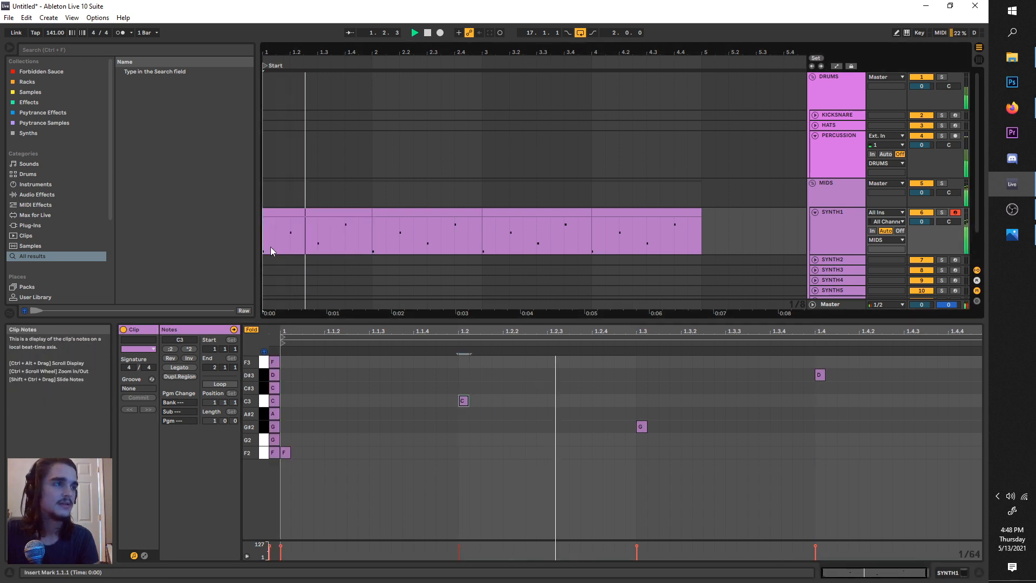
key("space")
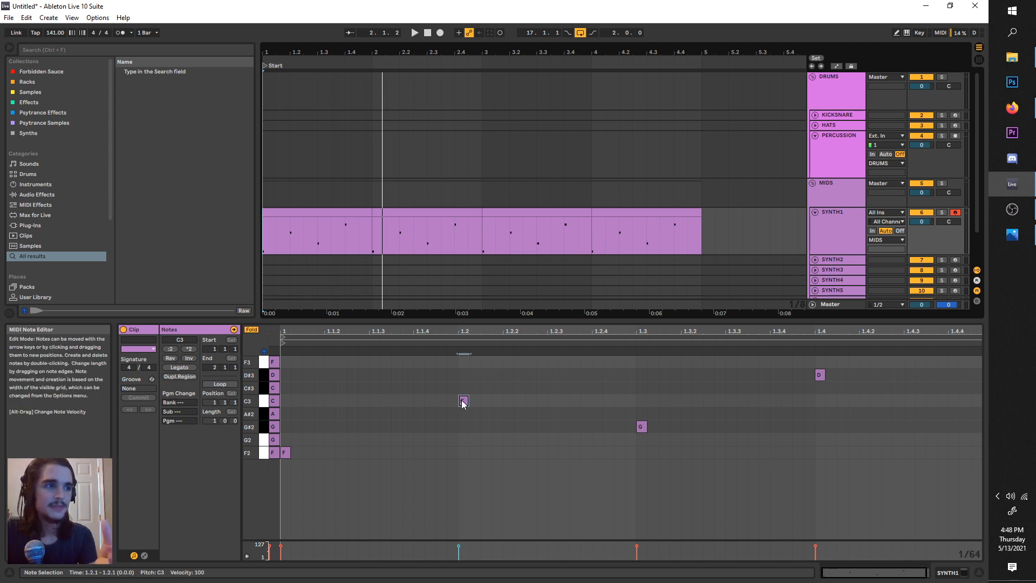
Move the first clip's C3 note to 1.2.3 and play the clip from the start.
left_click_drag(462, 401, 552, 400)
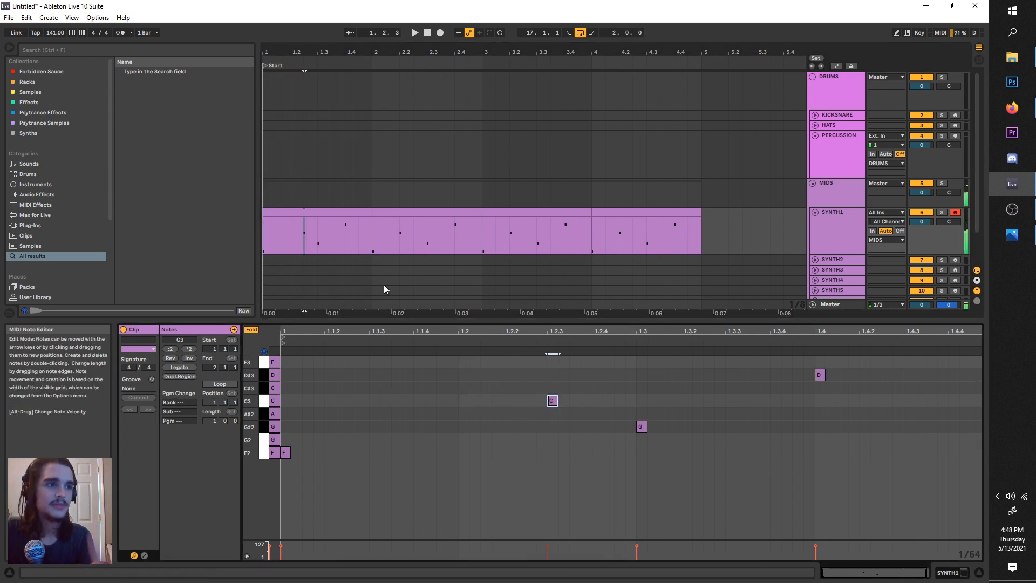
left_click(263, 241)
key("space")
left_click(345, 207)
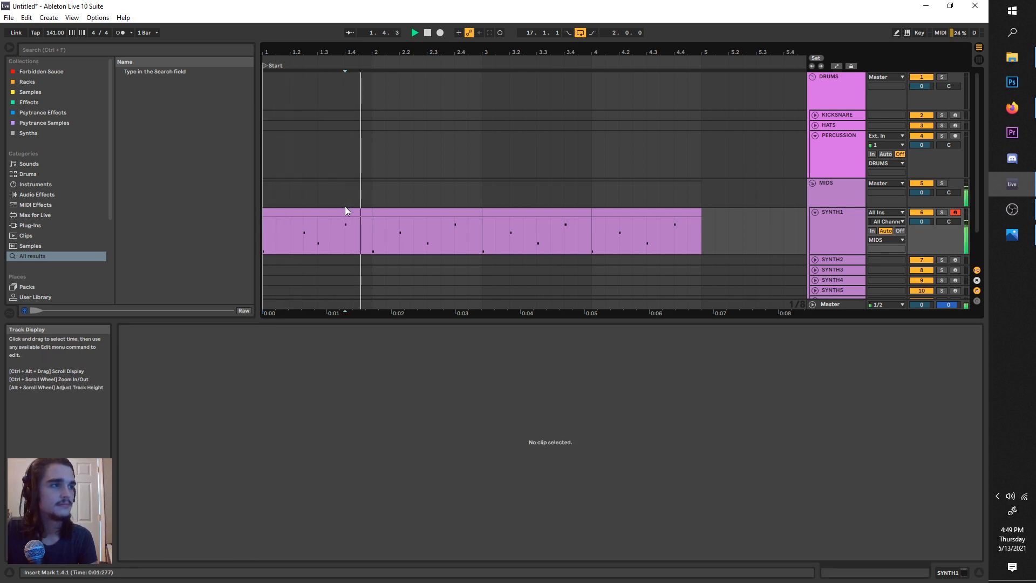
Duplicate the edited first clip over the clips in bars 2 and 3.
left_click(347, 211)
key("ctrl+d")
key("ctrl+d")
Try an A#2 note at 1.2.4 in the third clip, play it from bar 3, and delete the note.
double_click(541, 214)
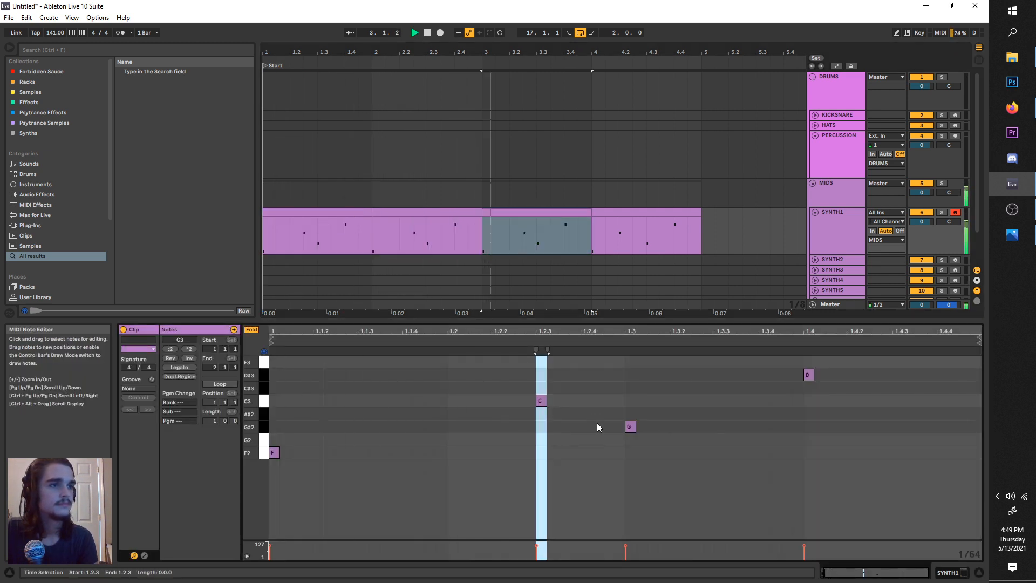
double_click(585, 413)
key("space")
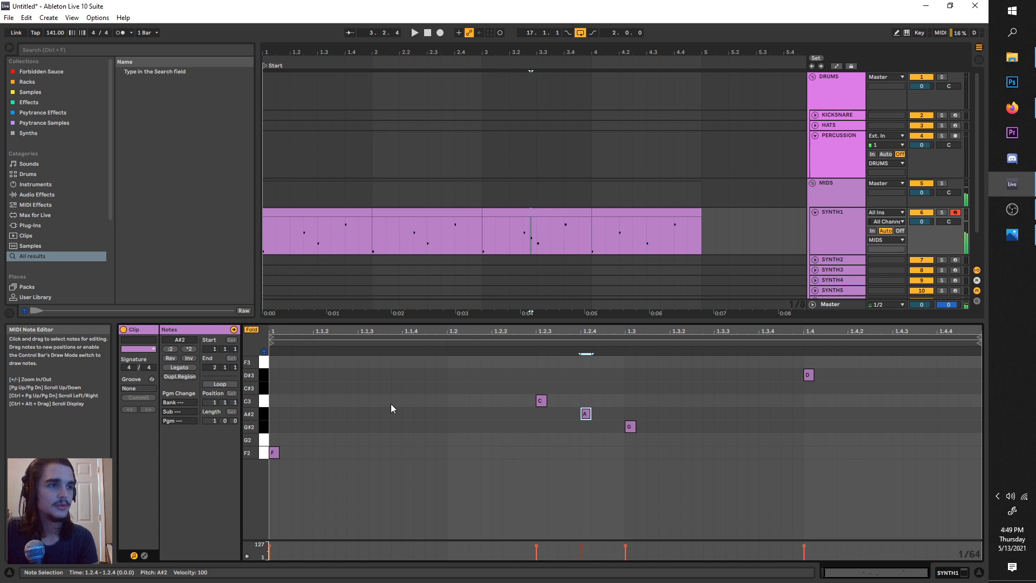
left_click(482, 248)
key("space")
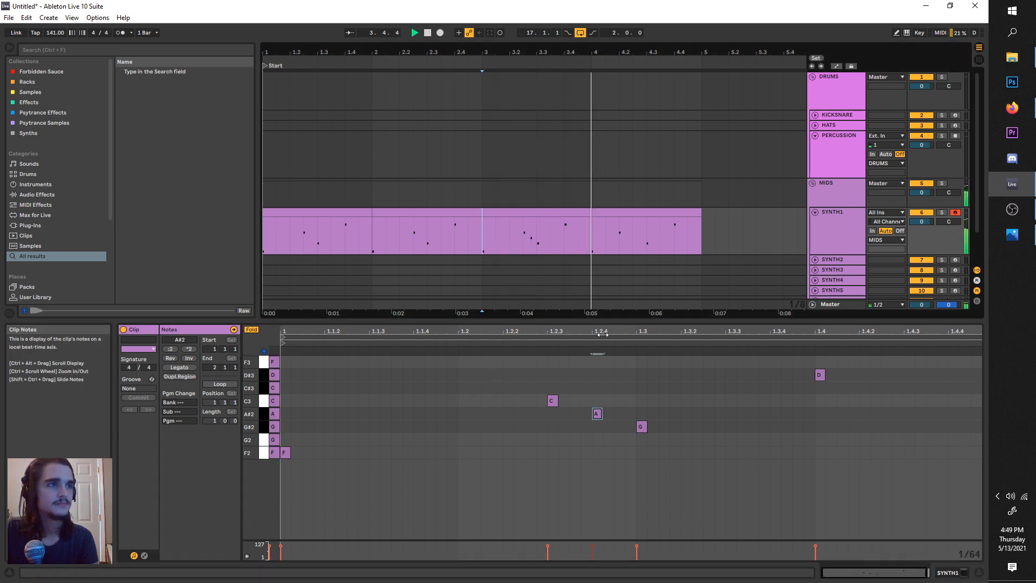
left_click(596, 414)
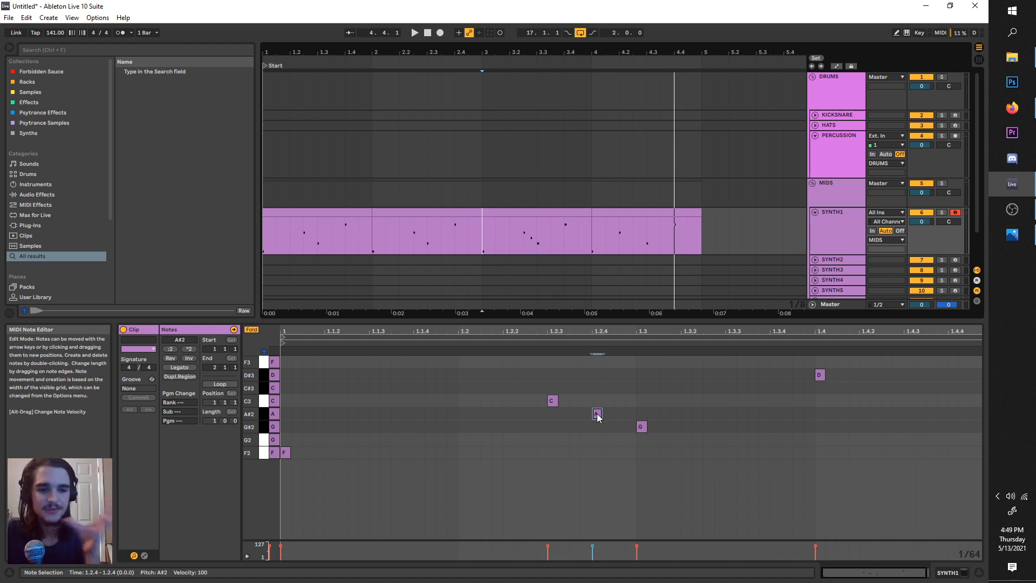
double_click(597, 414)
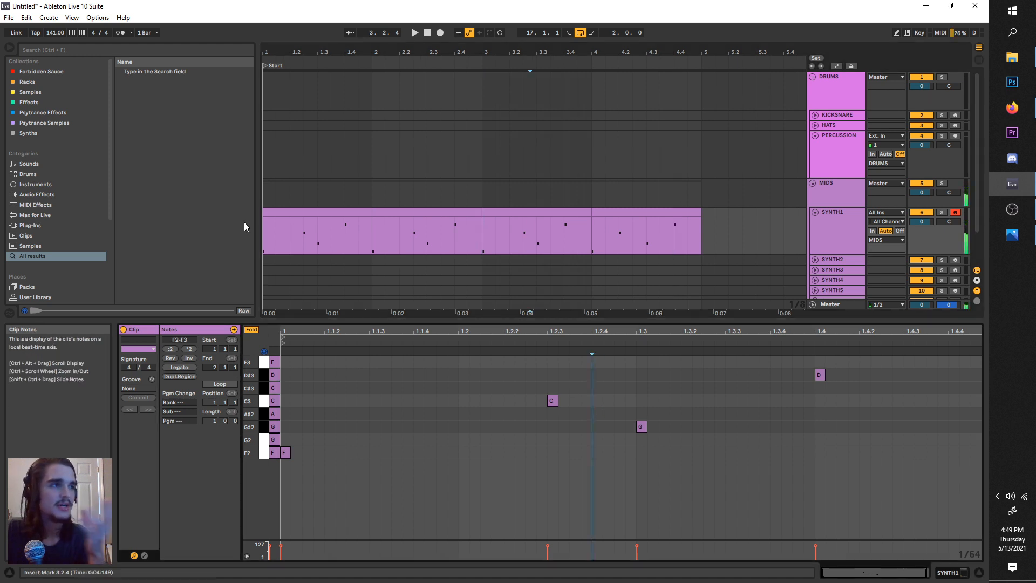
Audition the opening F2 root note of the first clip and play the phrase from the start.
left_click(263, 234)
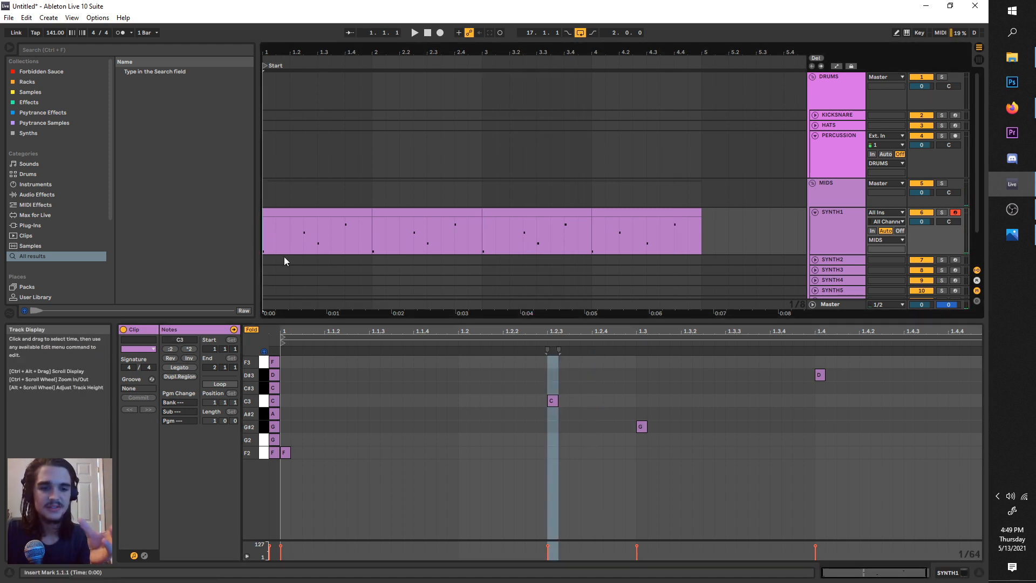
left_click(286, 453)
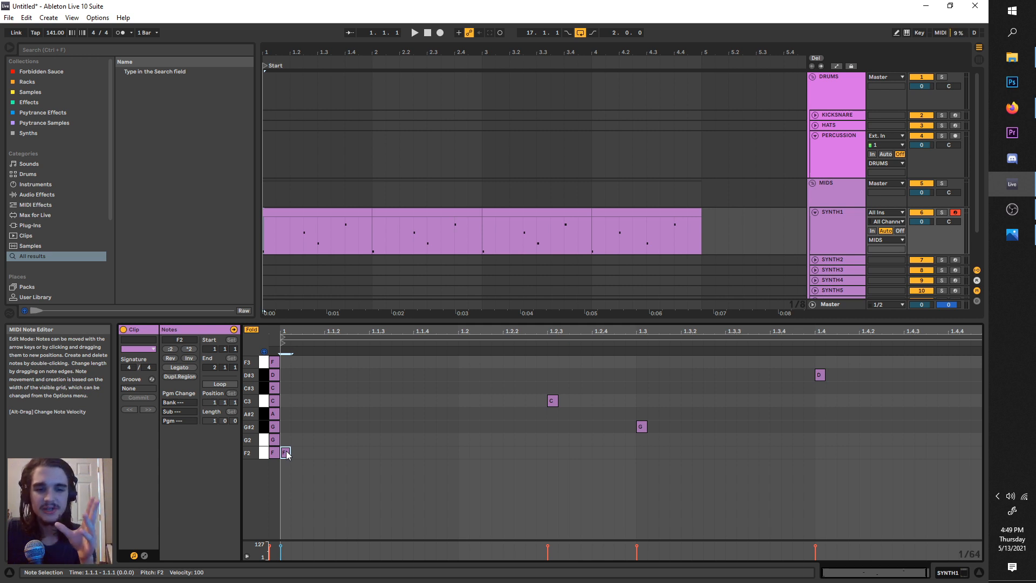
left_click(267, 238)
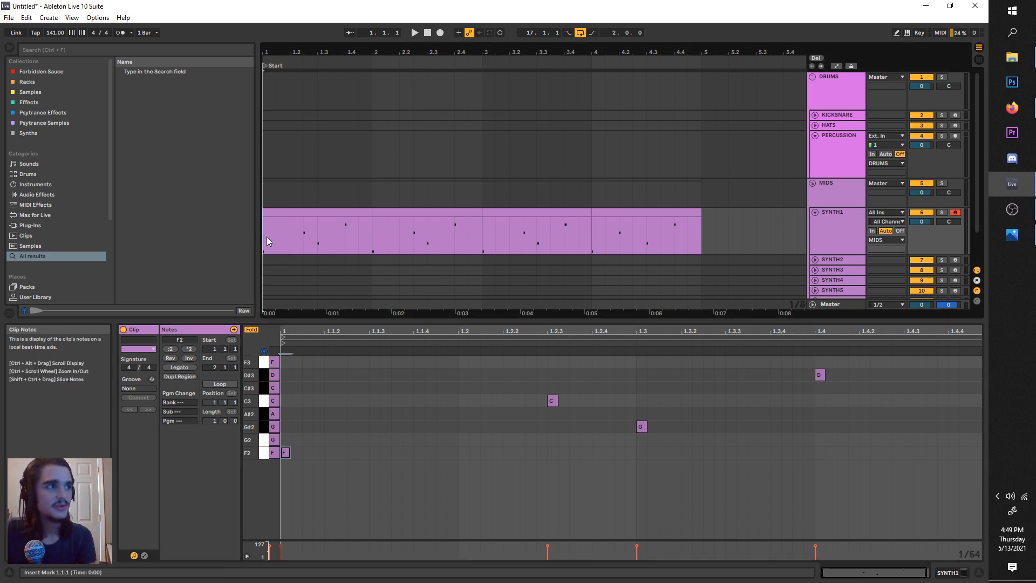
left_click(286, 452)
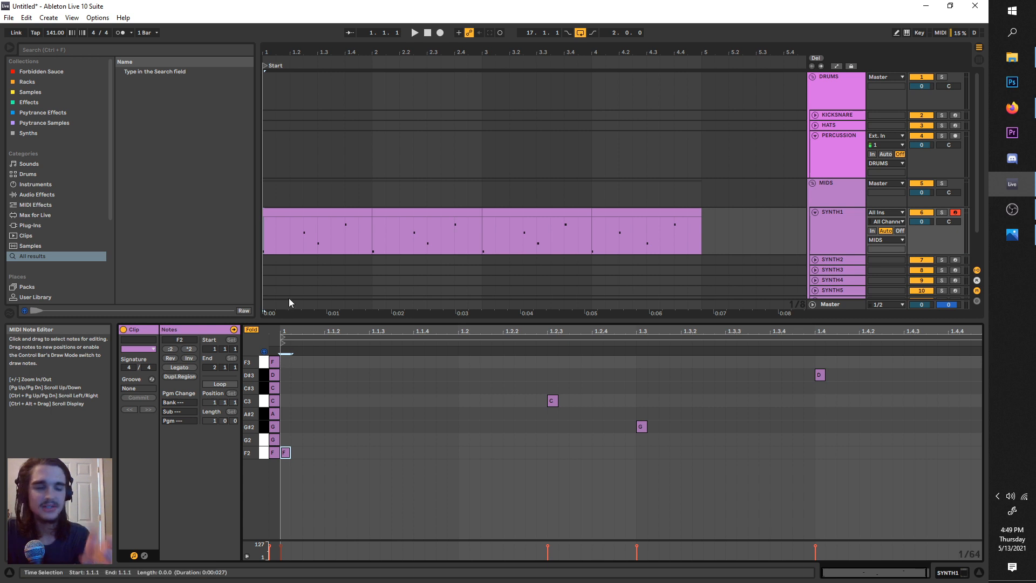
left_click(266, 236)
key("space")
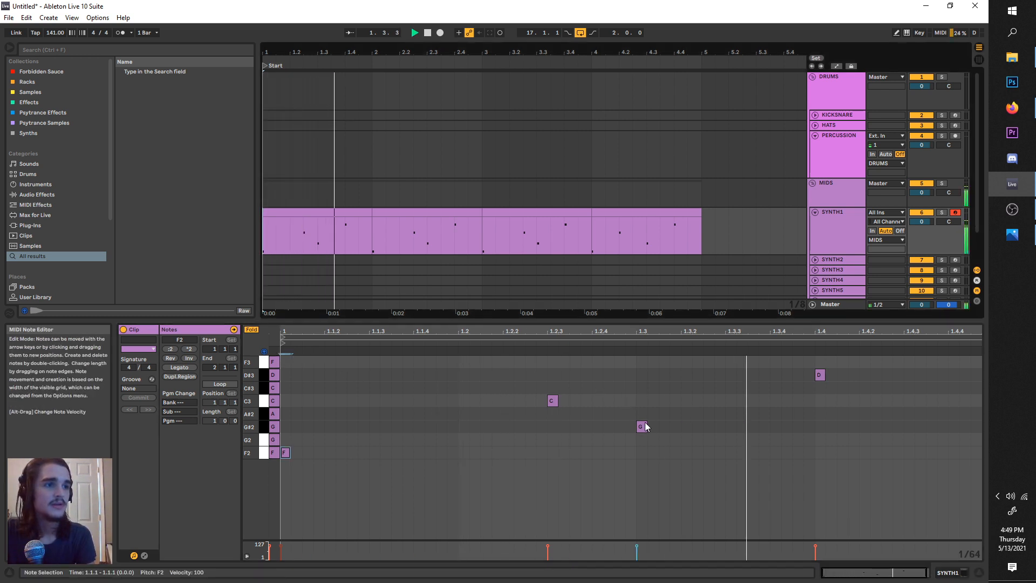
key("space")
Audition the first clip's C3, G#2 and D#3 notes one after another.
left_click(552, 400)
left_click(641, 426)
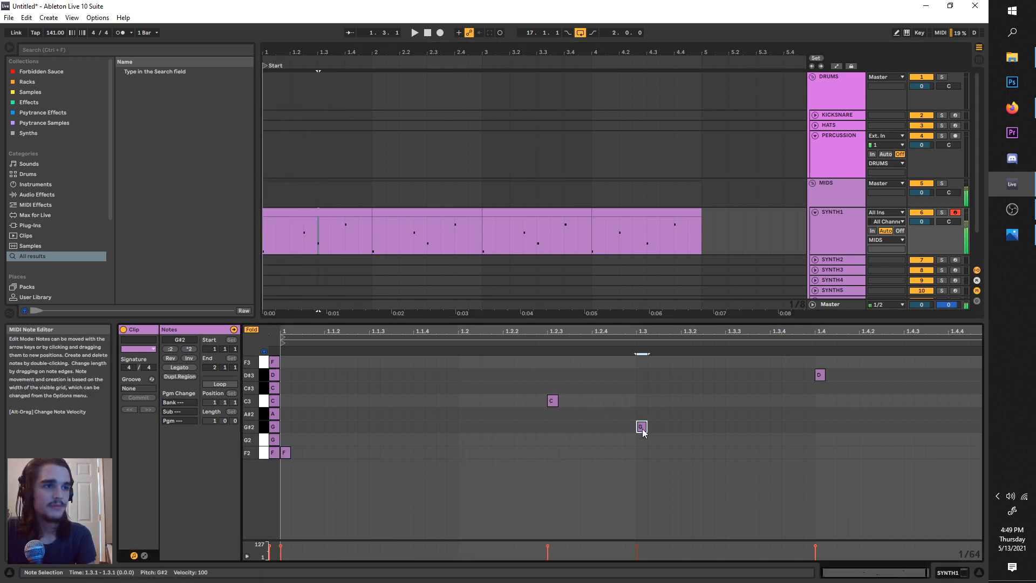
left_click(820, 374)
left_click(345, 230)
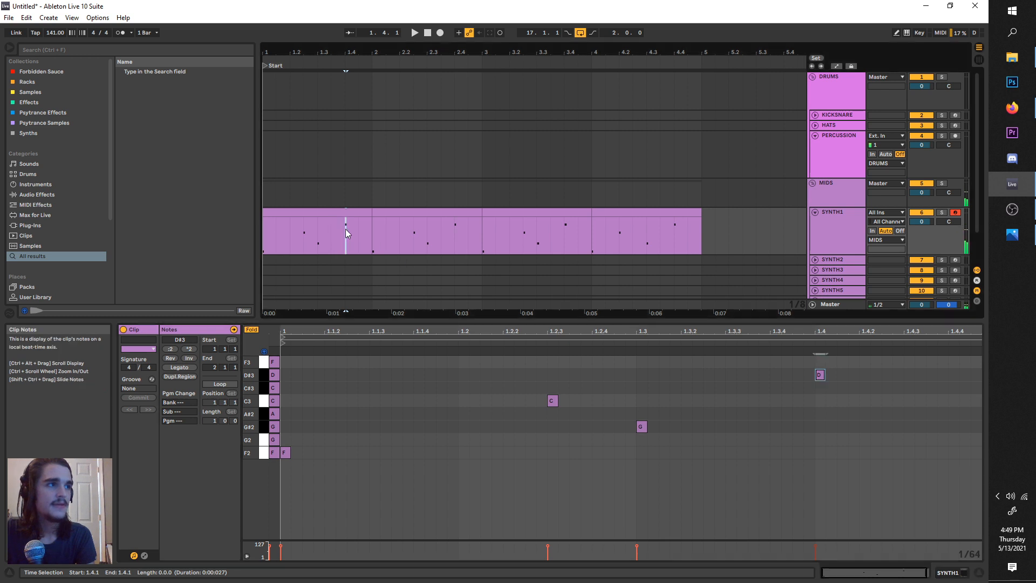
Raise the second clip's opening F2 note to F3 and play the phrase across the first two bars.
left_click(402, 213)
left_click_drag(275, 453, 275, 362)
left_click(265, 230)
key("space")
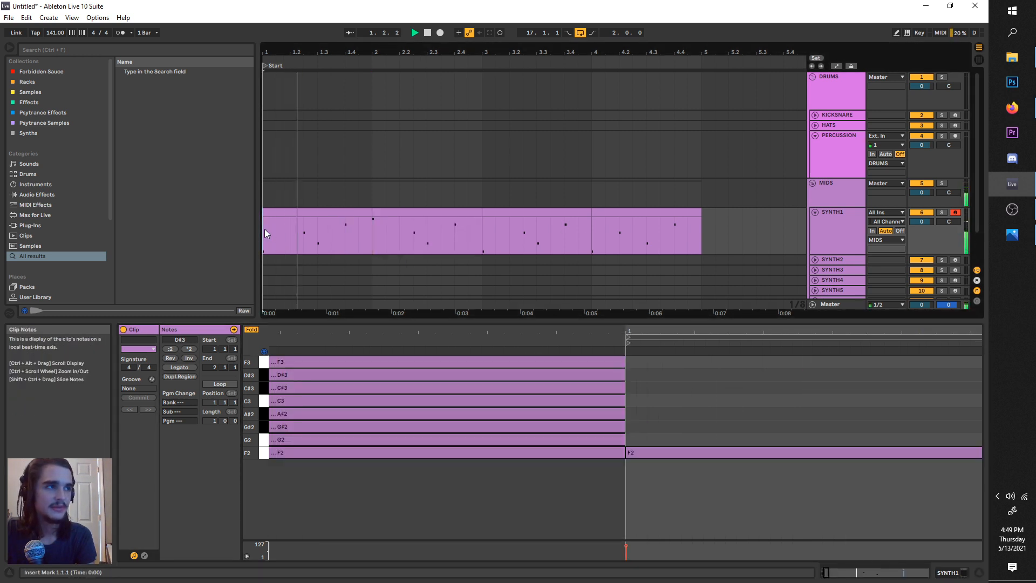
left_click(344, 235)
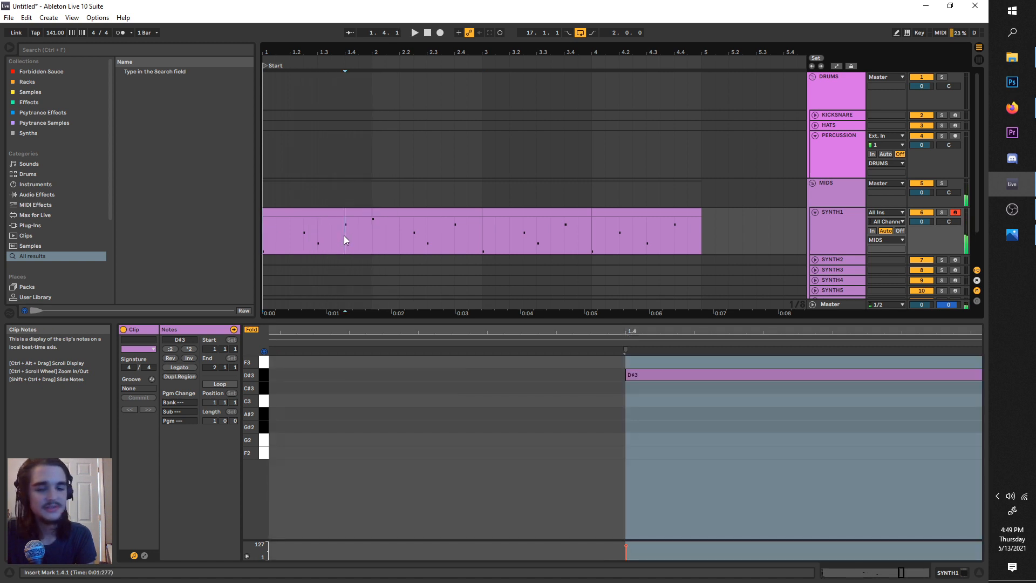
left_click(371, 238)
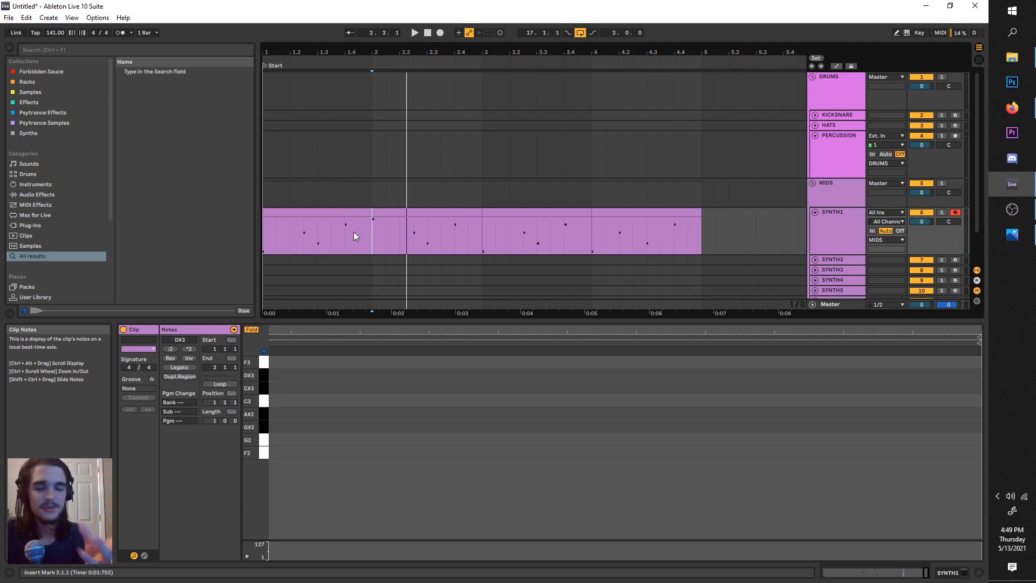
Replay the melody from the beginning of bar 1 to hear the octave change in bar 2.
scroll(354, 231, "down", 2)
scroll(344, 237, "up", 2)
scroll(344, 236, "left", 2)
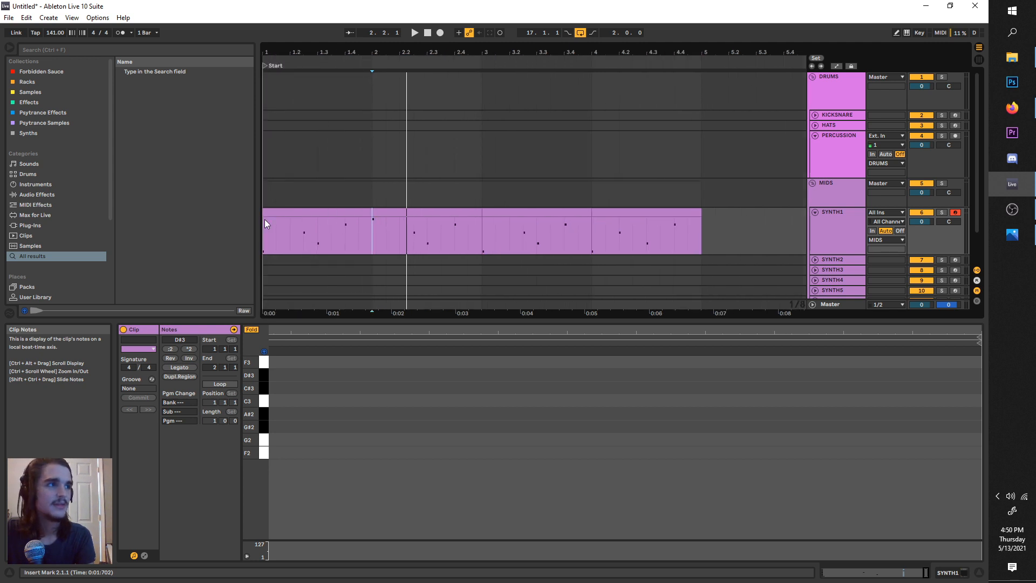
left_click(264, 220)
key("space")
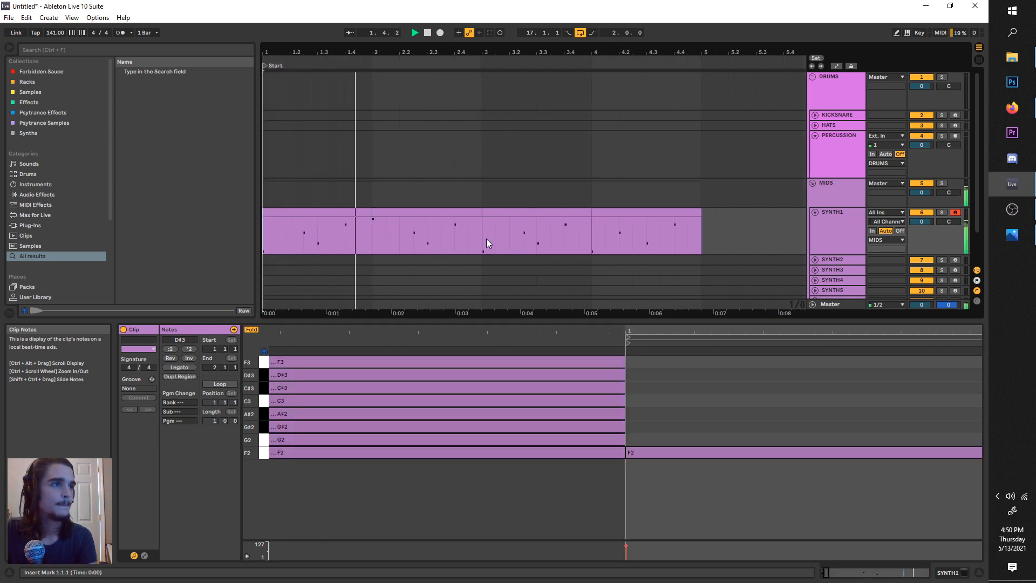
Duplicate the first two clips over bars 3 and 4, and duplicate the SYNTH1 track with its clips.
left_click_drag(483, 239, 267, 211)
key("ctrl+d")
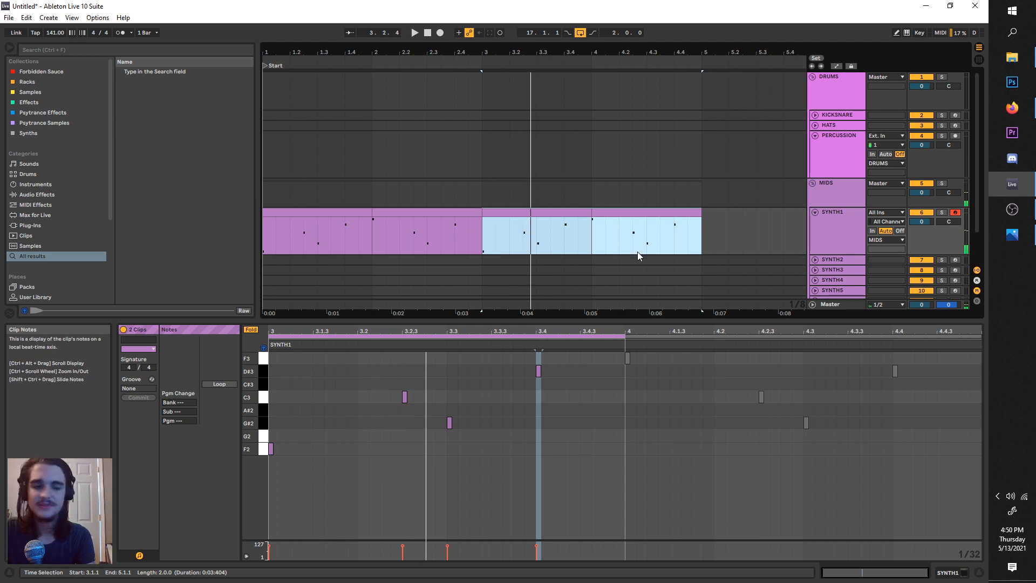
left_click(846, 224)
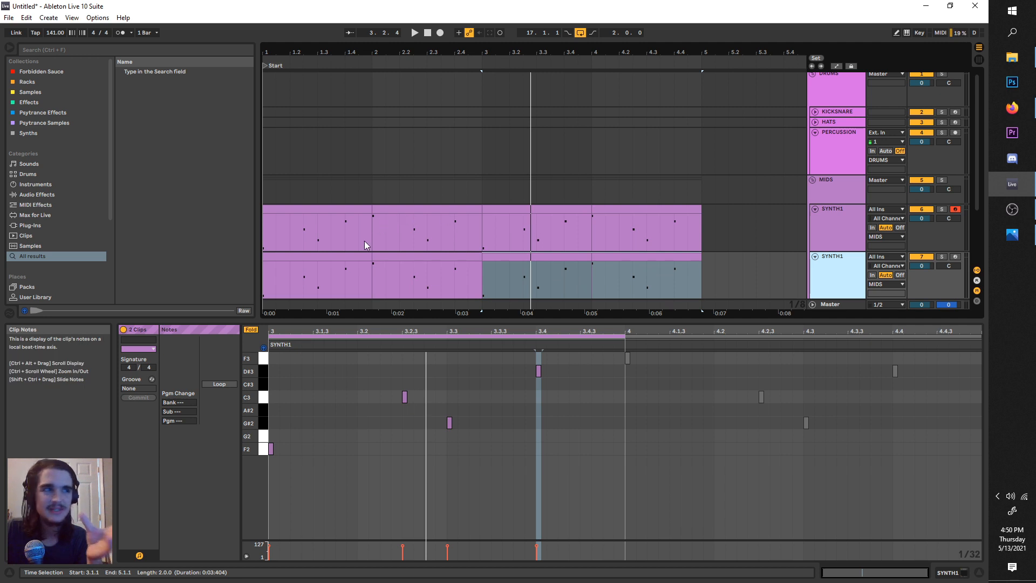
In the duplicated track's first clip, delete the C3, G#2 and D#3 notes, keeping the opening F2.
left_click(317, 257)
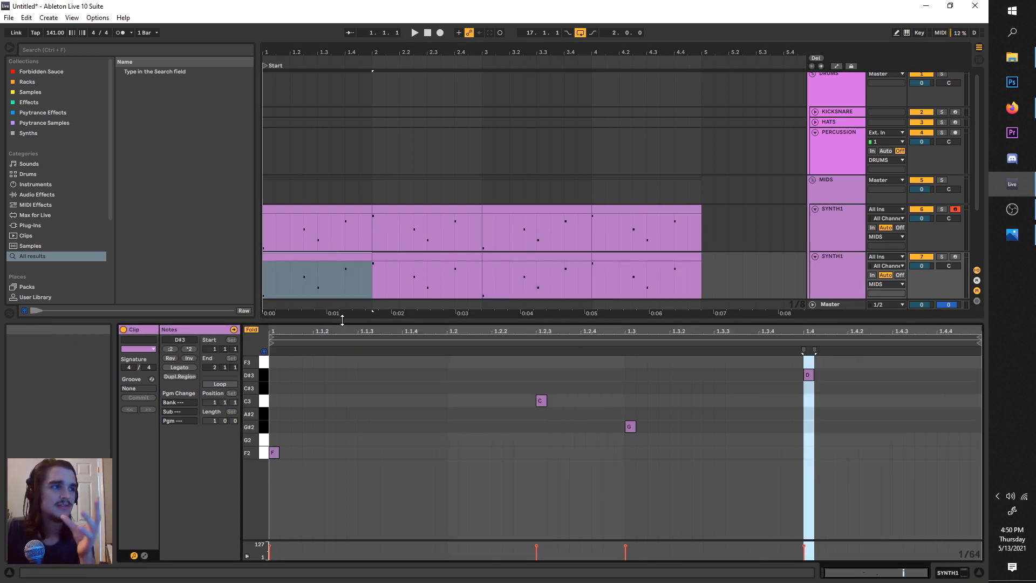
left_click_drag(867, 368, 510, 461)
key("Delete")
Audition the remaining F2 note in the duplicated track's first clip.
left_click(274, 453)
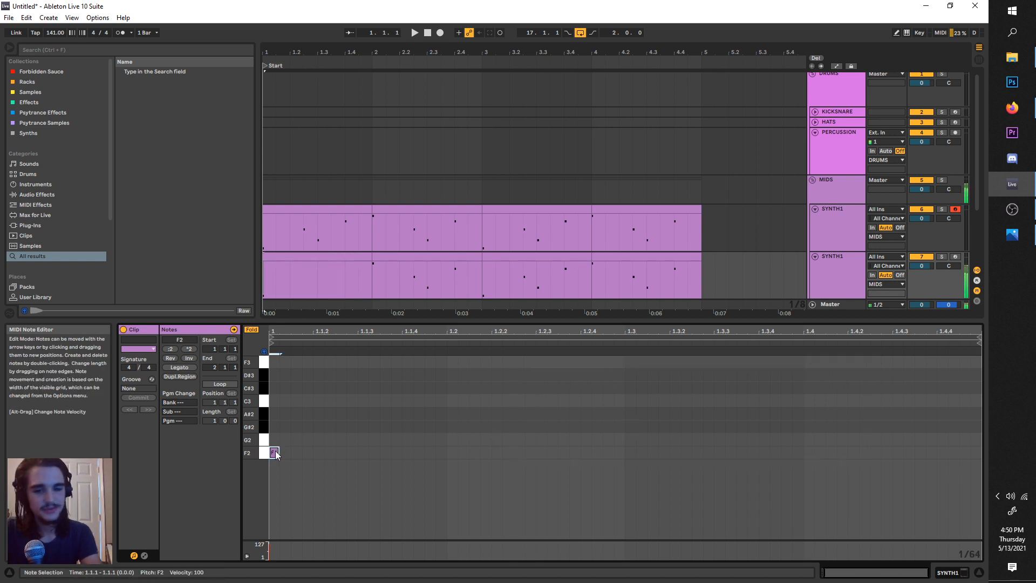
left_click(280, 441)
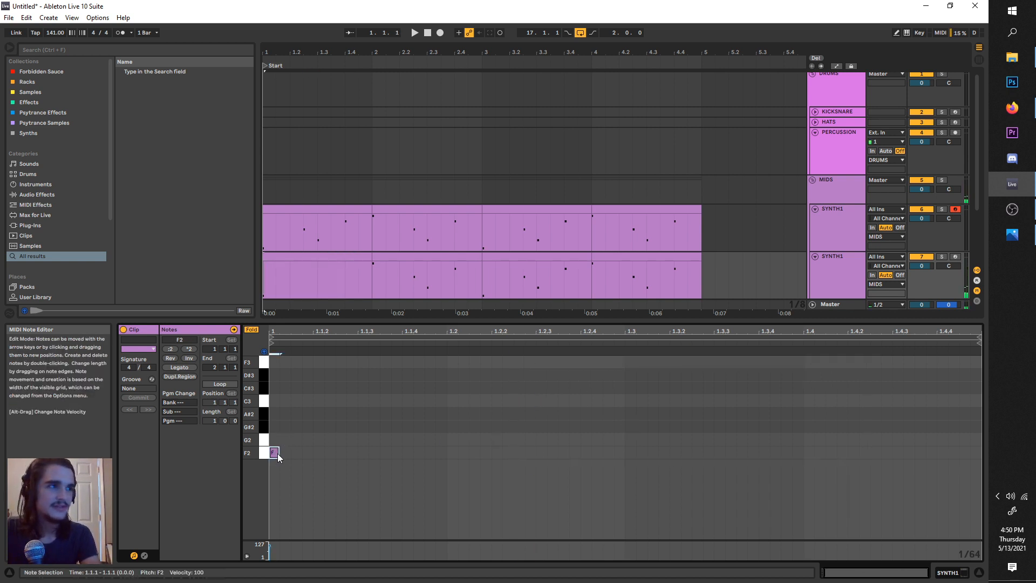
left_click(281, 252)
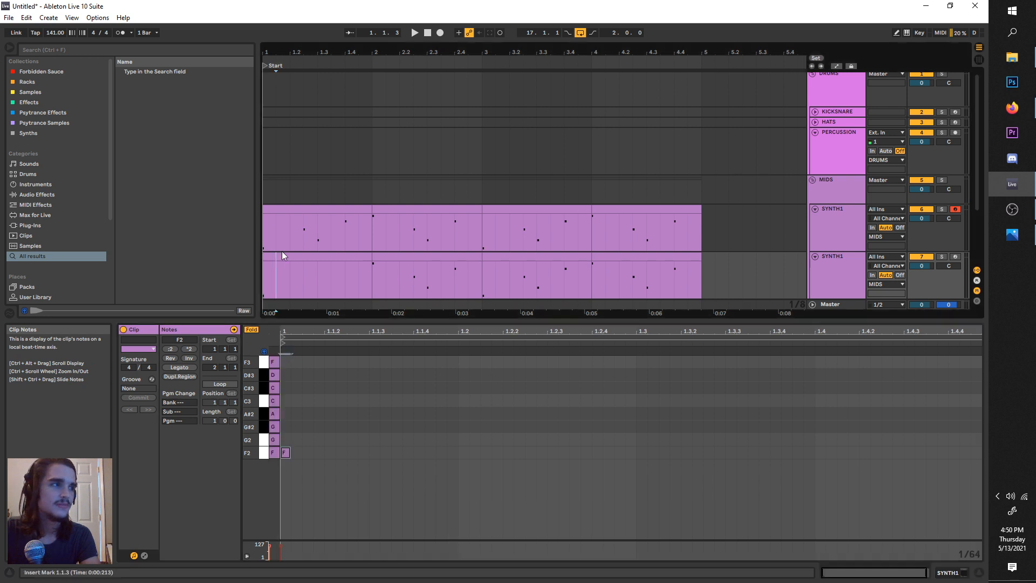
left_click(286, 256)
left_click(277, 452)
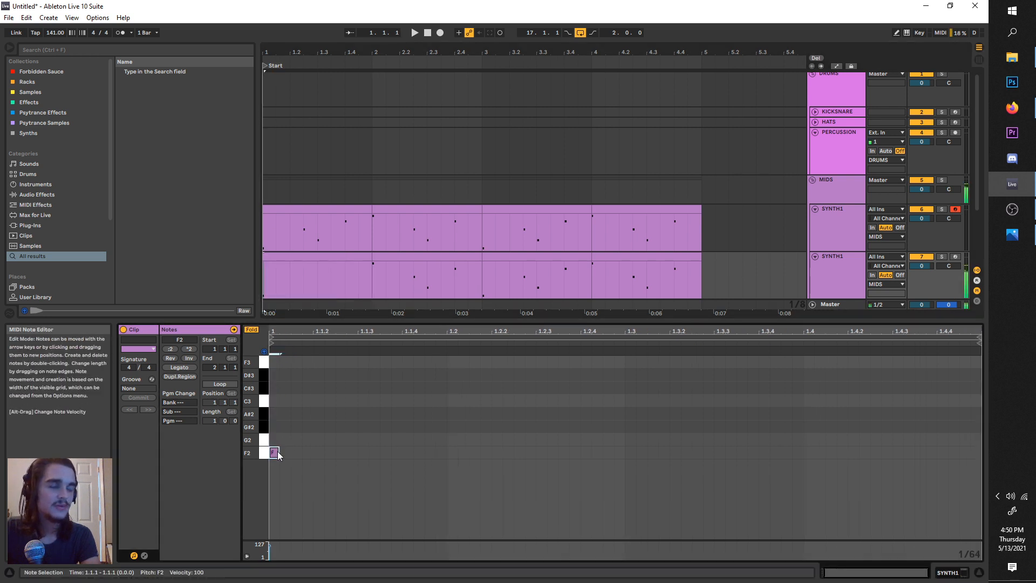
Add G#2, C3 and D#3 above the opening F2 in the duplicated track's first clip and audition the chord.
double_click(275, 426)
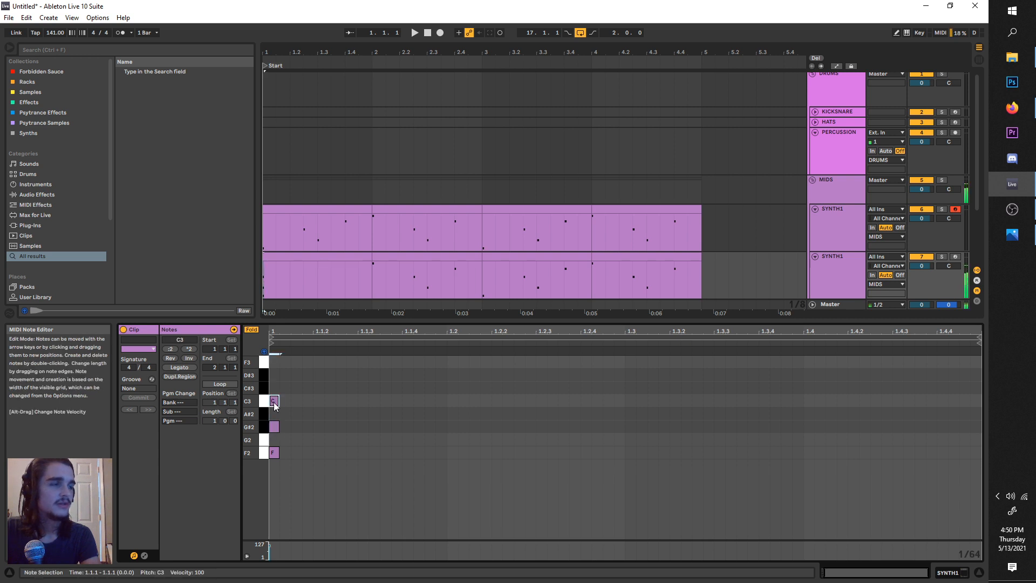
double_click(274, 400)
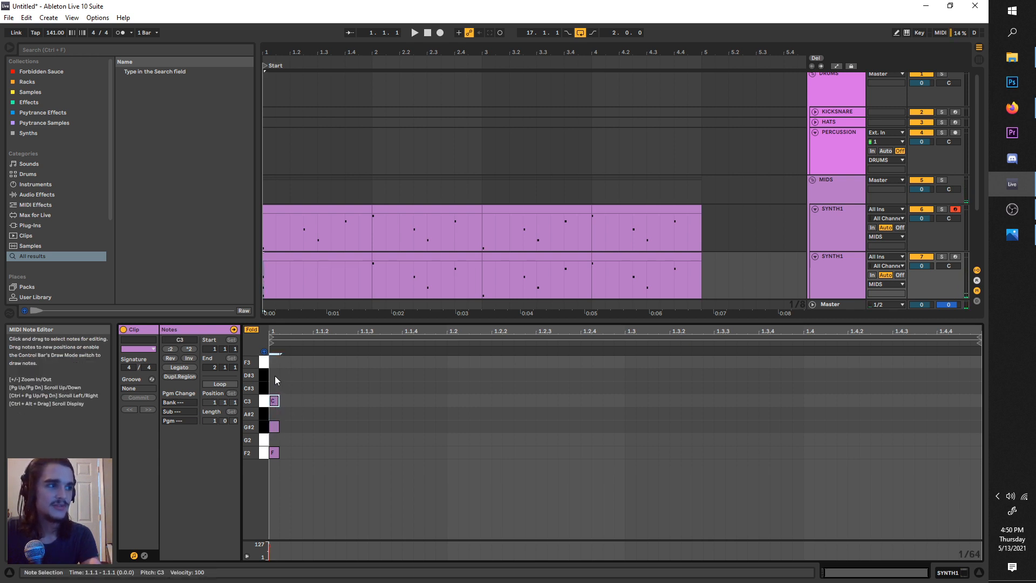
double_click(275, 375)
left_click(263, 294)
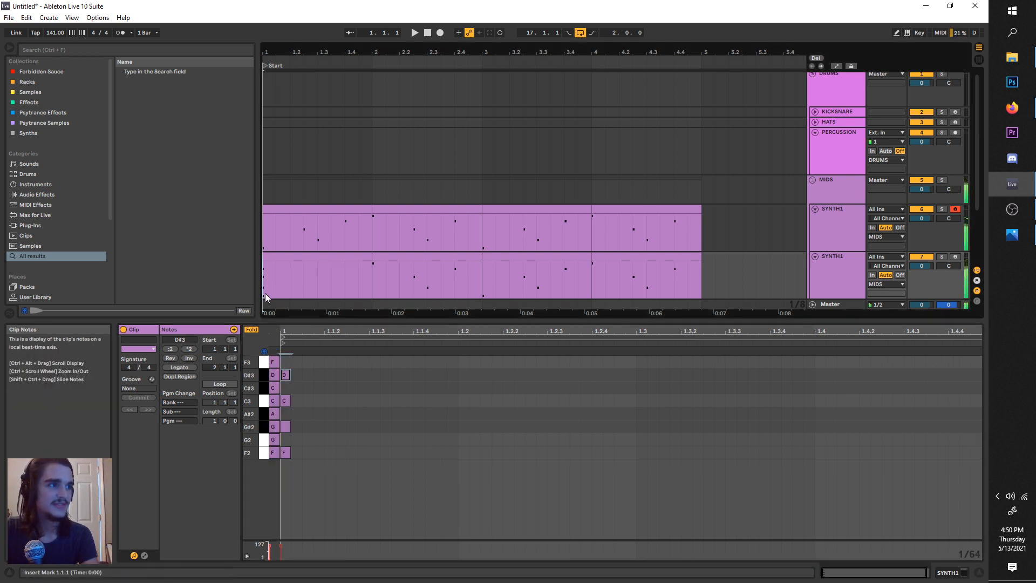
Delete the D#3 from the first clip's chord, keeping F2, G#2 and C3, and play it from bar 1.
left_click(285, 375)
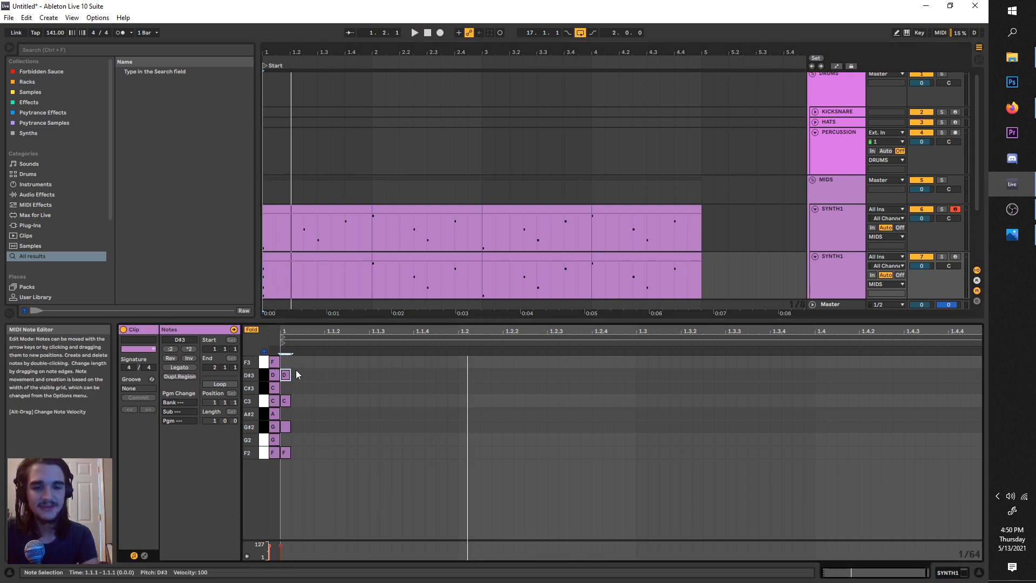
double_click(286, 375)
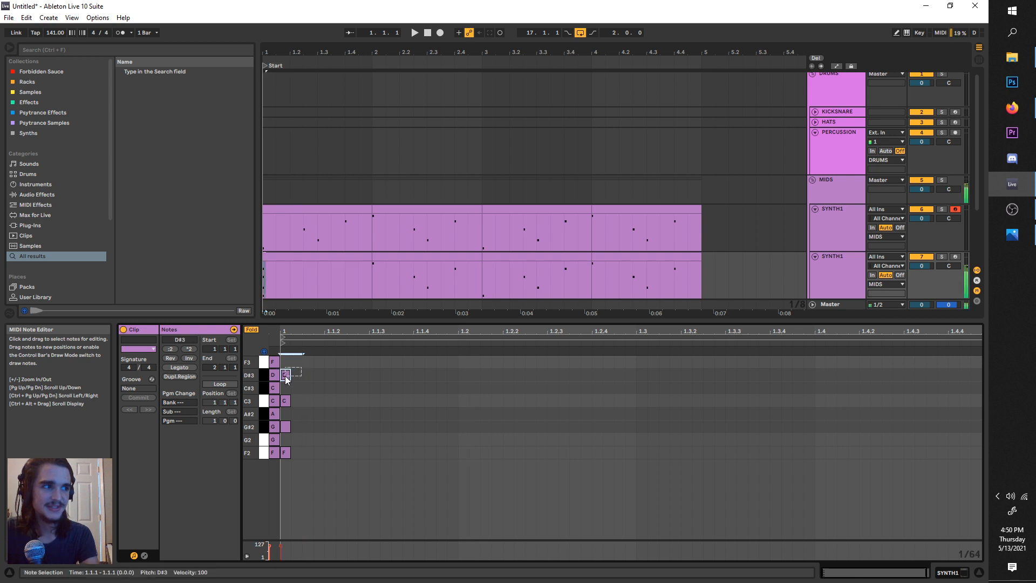
left_click(286, 400)
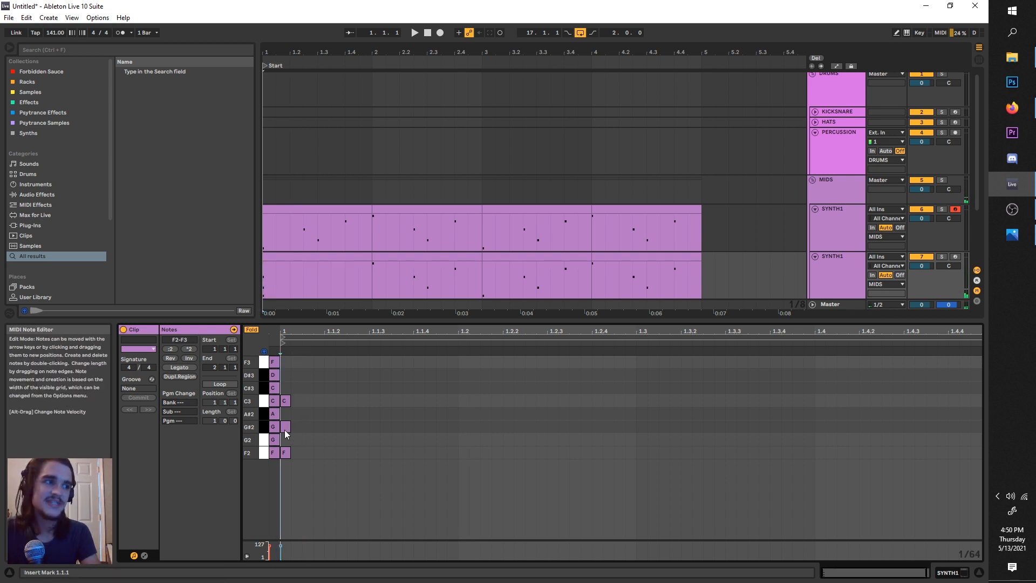
left_click(264, 281)
key("space")
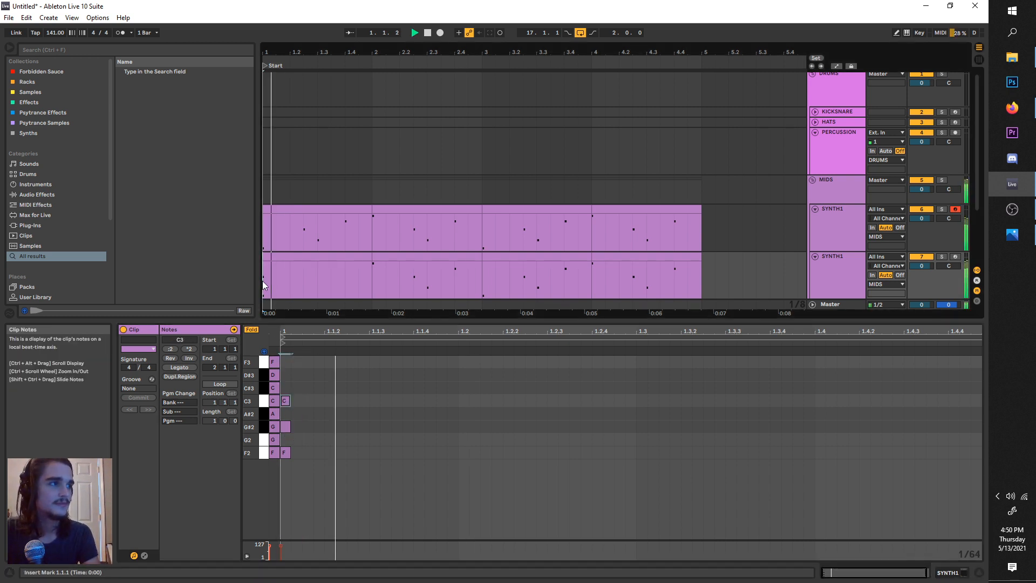
key("space")
Duplicate the bar 1 chord clip over bars 2, 3 and 4 of the duplicated track and play from bar 1.
left_click_drag(371, 274, 264, 264)
key("ctrl+d")
key("ctrl+d")
key("ctrl+d")
left_click(265, 266)
key("space")
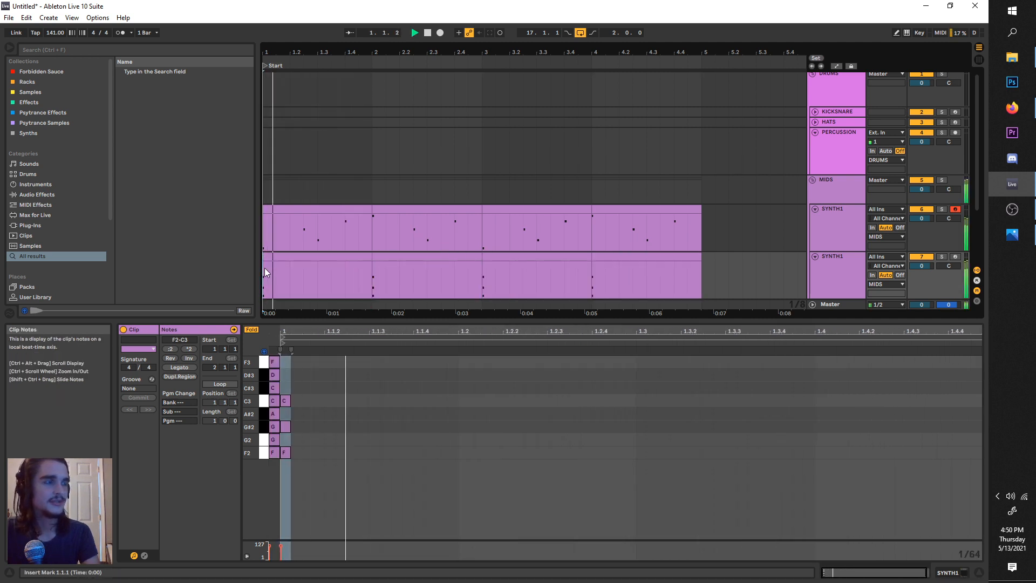
Stop playback and move the chord in the bar 2 clip up to G#2, C3 and D#3.
left_click(300, 268)
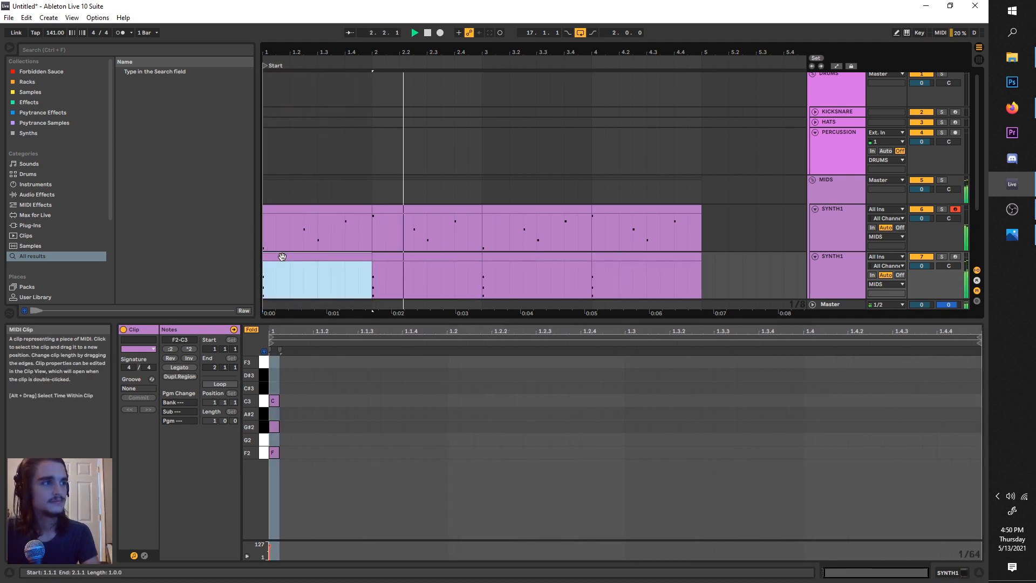
left_click(411, 255)
key("space")
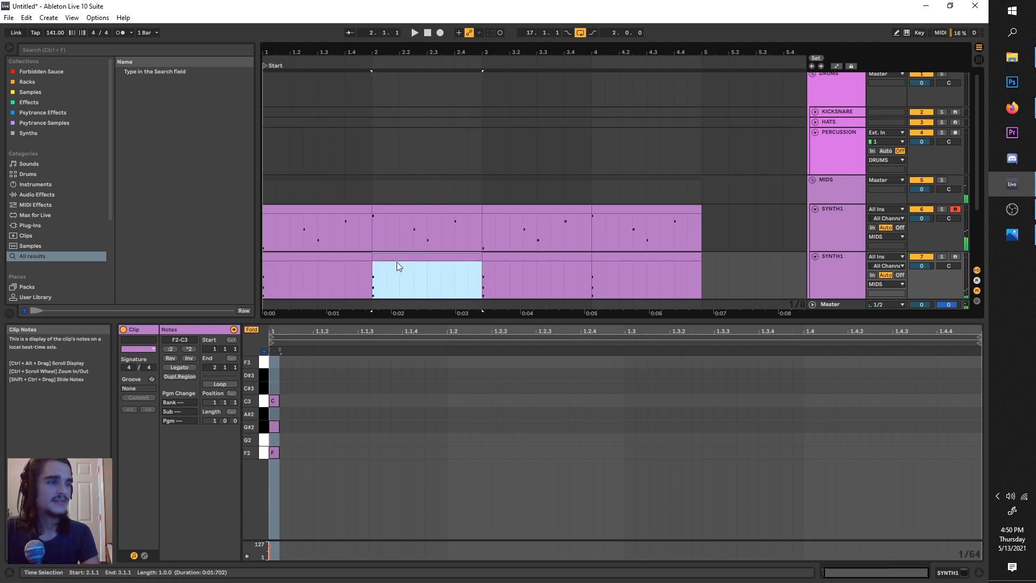
left_click_drag(319, 468, 275, 380)
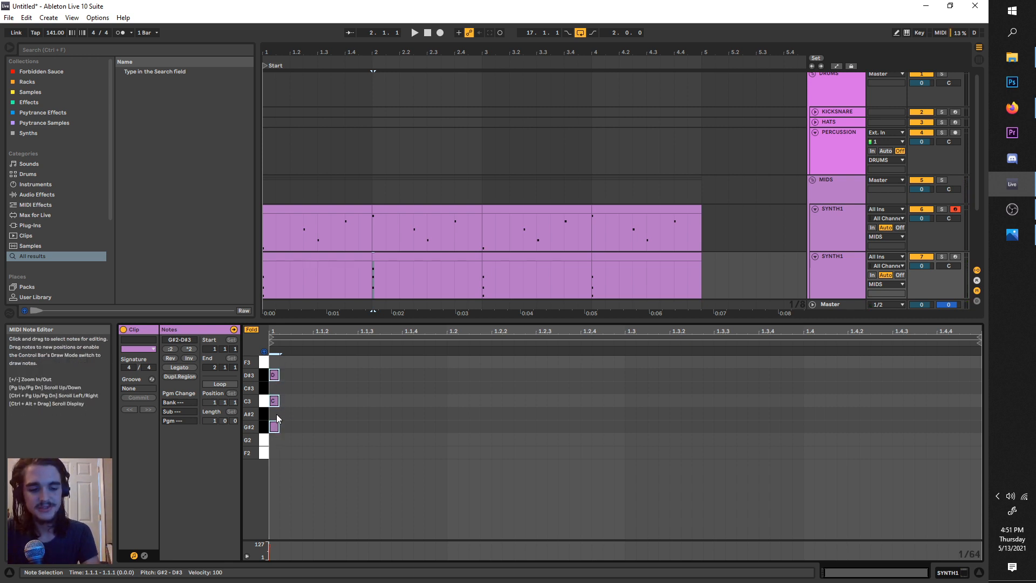
Play the chord track from bar 1 and duplicate its first two clips over bars 3 and 4.
left_click(378, 274)
left_click(264, 280)
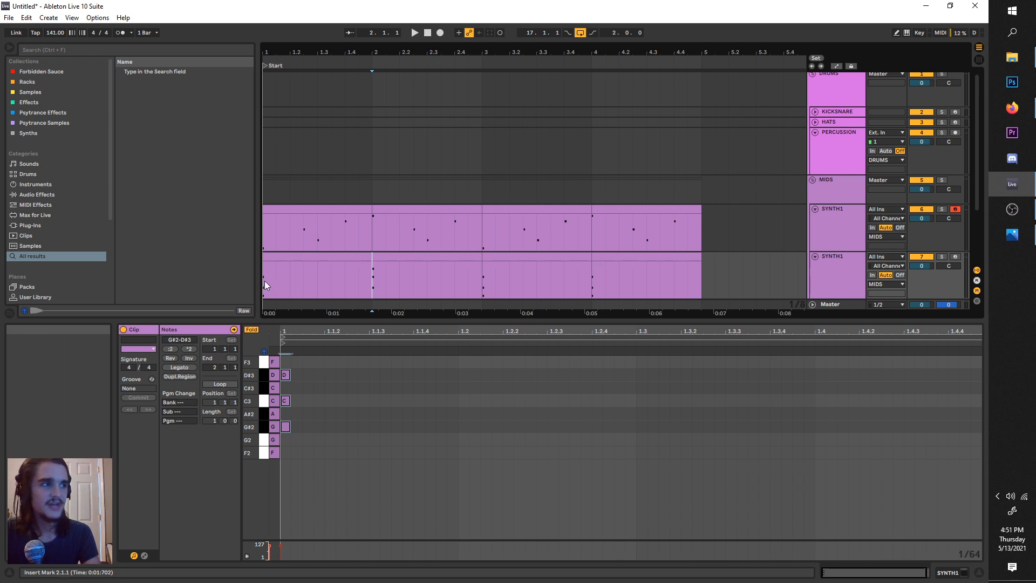
key("space")
left_click_drag(481, 278, 267, 260)
key("ctrl+d")
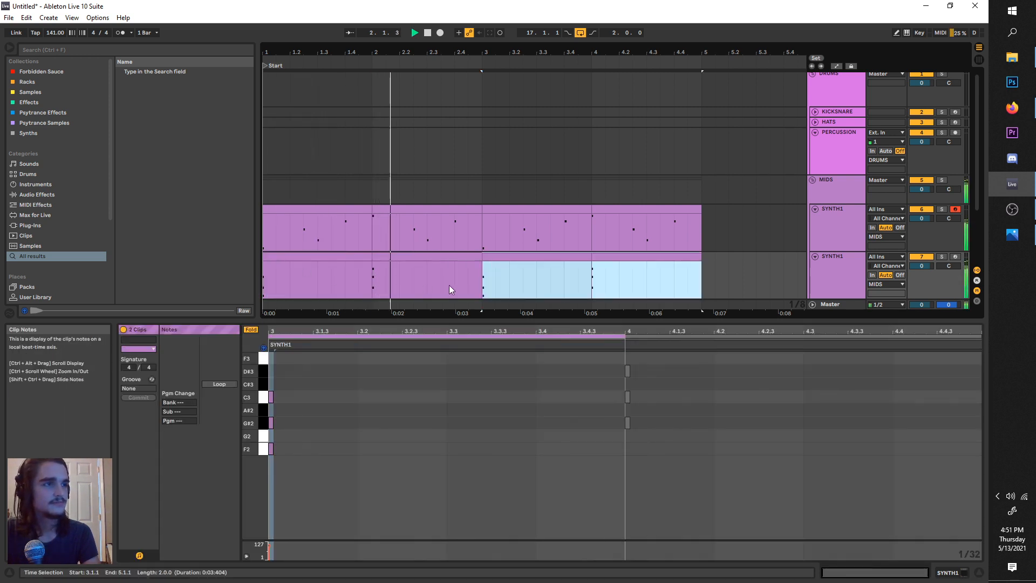
Stop playback and lower the chord in the bar 4 clip to G2, A#2 and C#3.
left_click(512, 258)
left_click(628, 256)
key("space")
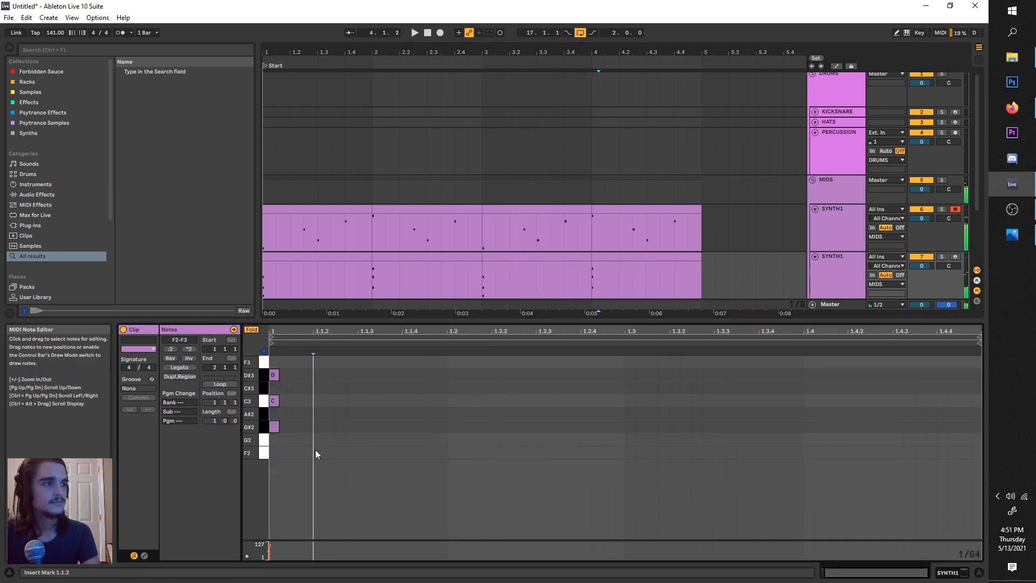
left_click_drag(315, 449, 272, 371)
key("Down")
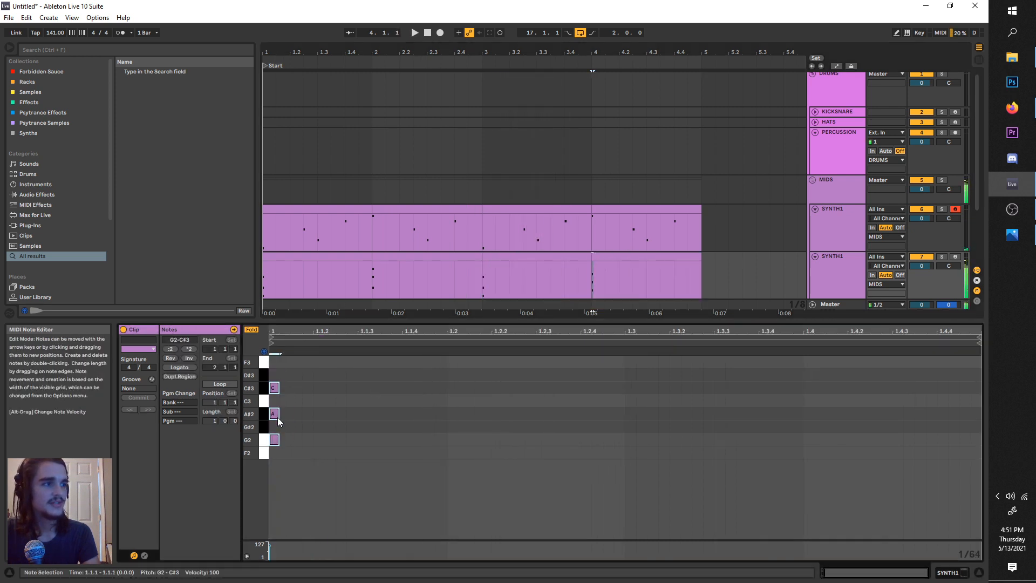
Play bars 3 and 4 to hear the lowered chord against the melody.
left_click(481, 277)
key("space")
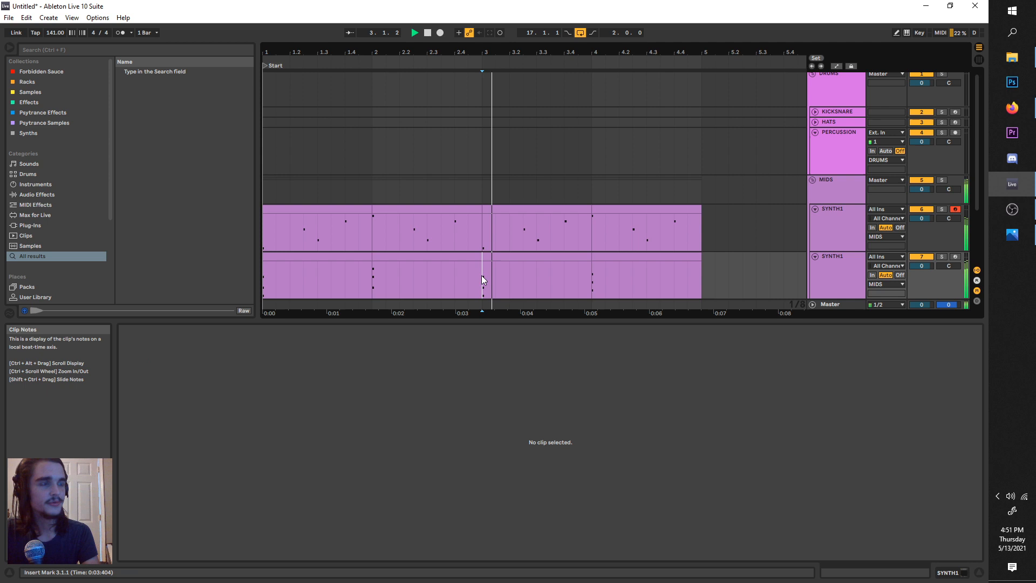
left_click(599, 257)
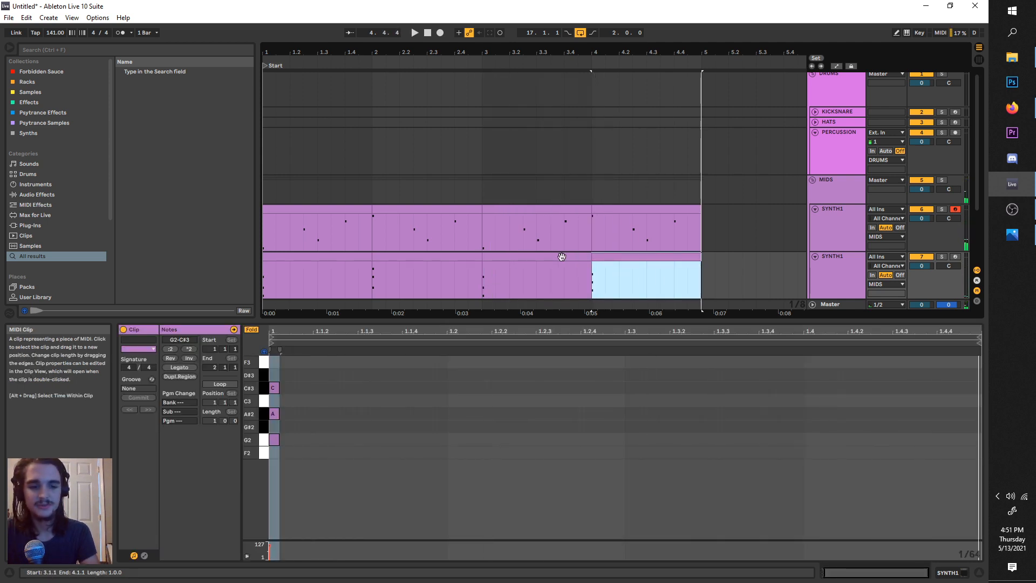
Duplicate the SYNTH1 chord track together with its clips.
scroll(444, 265, "down", 2)
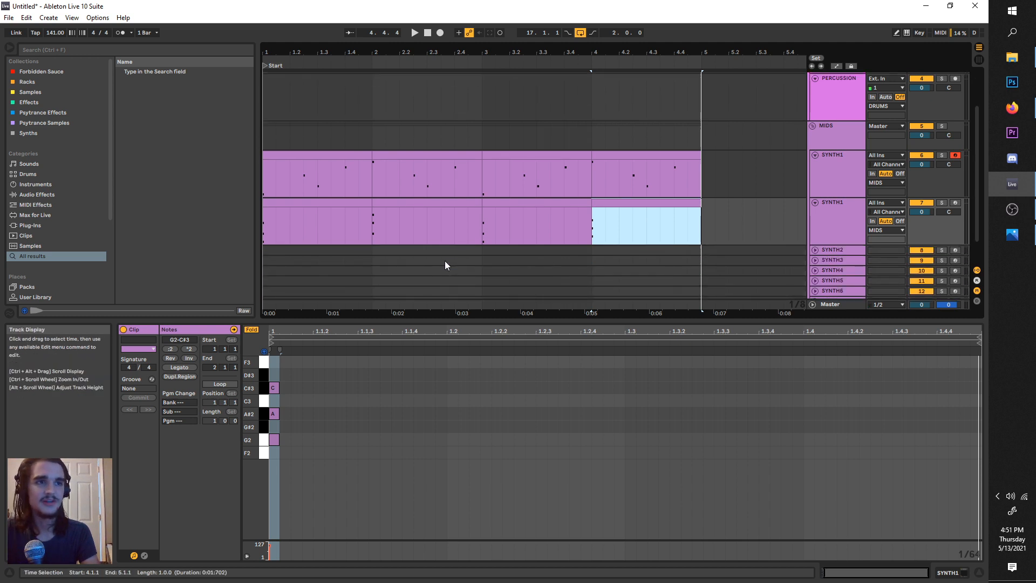
scroll(445, 261, "up", 2)
left_click(834, 269)
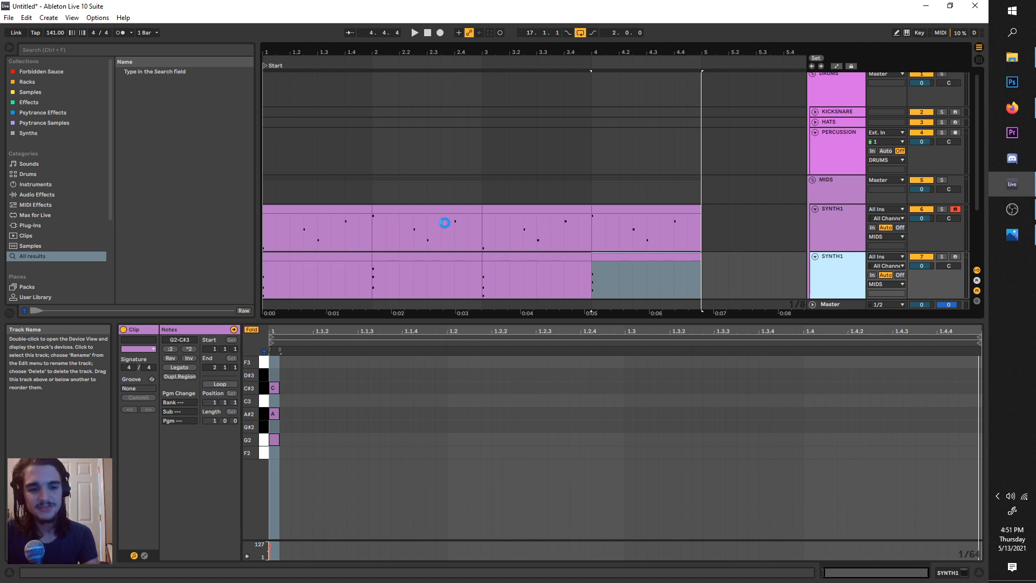
scroll(445, 222, "down", 2)
In the new track's first clip, delete the upper chord notes and extend F2 across the whole bar.
left_click(289, 261)
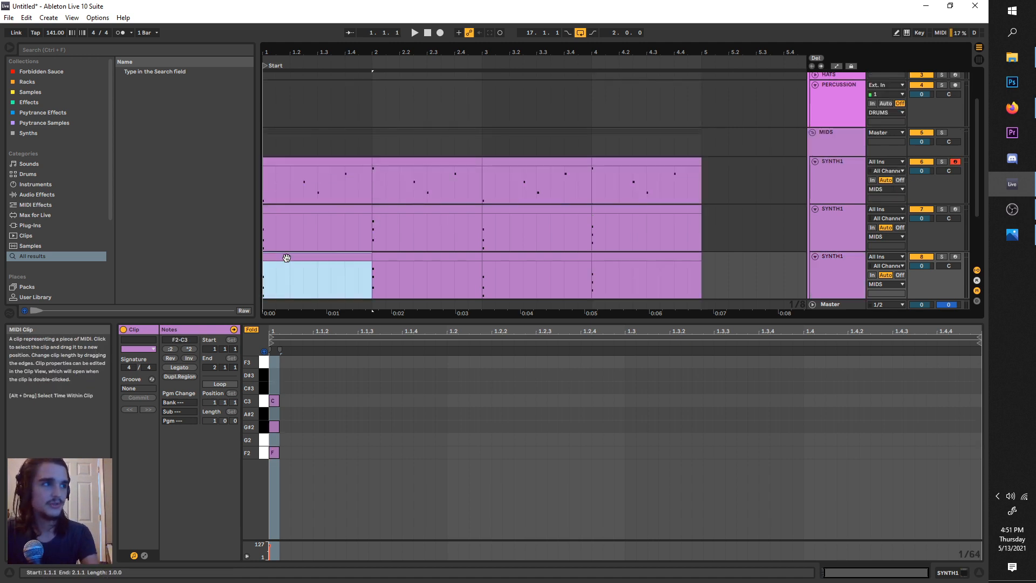
left_click(291, 399)
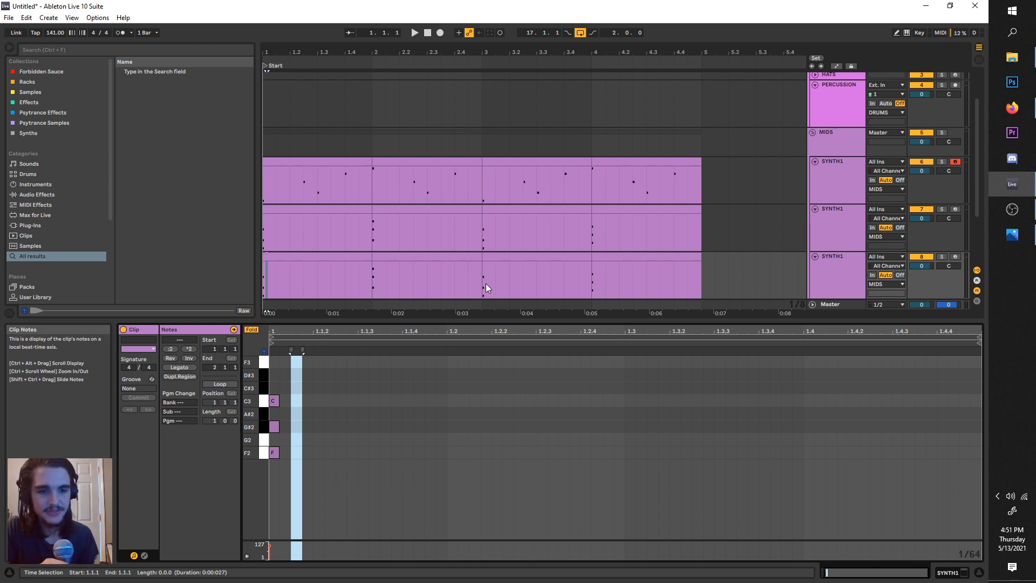
mouse_move(277, 390)
left_mouse_down()
mouse_move(280, 451)
mouse_move(980, 408)
left_mouse_up()
key("Delete")
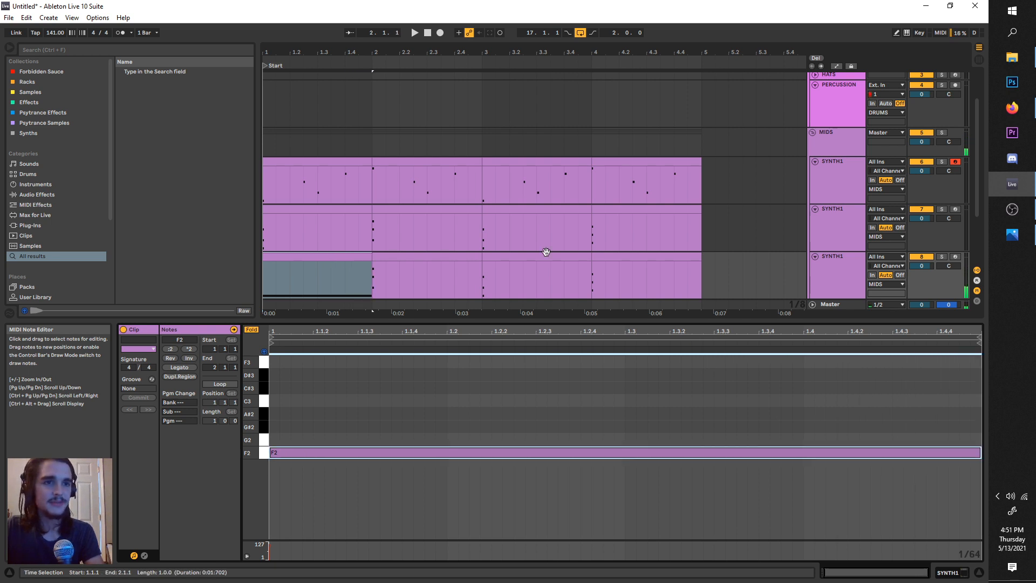
In the new track's bar 2 clip, extend G#2 across the whole bar and delete the C3 and D#3 above it.
left_click(381, 256)
left_click_drag(283, 428, 980, 427)
left_click_drag(359, 352, 275, 411)
key("Delete")
Duplicate the F2 and G#2 clips over bars 3 and 4, and lower the bar 4 note to G2.
left_click(449, 270)
left_click_drag(449, 270, 265, 272)
key("ctrl+d")
left_click(609, 256)
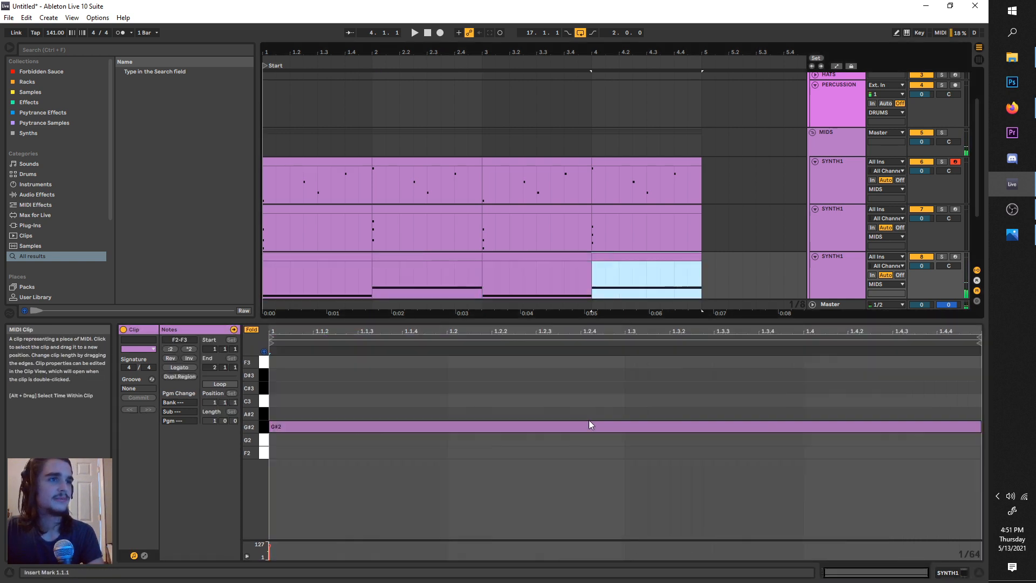
left_click(476, 426)
key("Down")
Play all three SYNTH1 tracks from bar 1 to hear the sustained bass notes.
left_click(267, 287)
key("space")
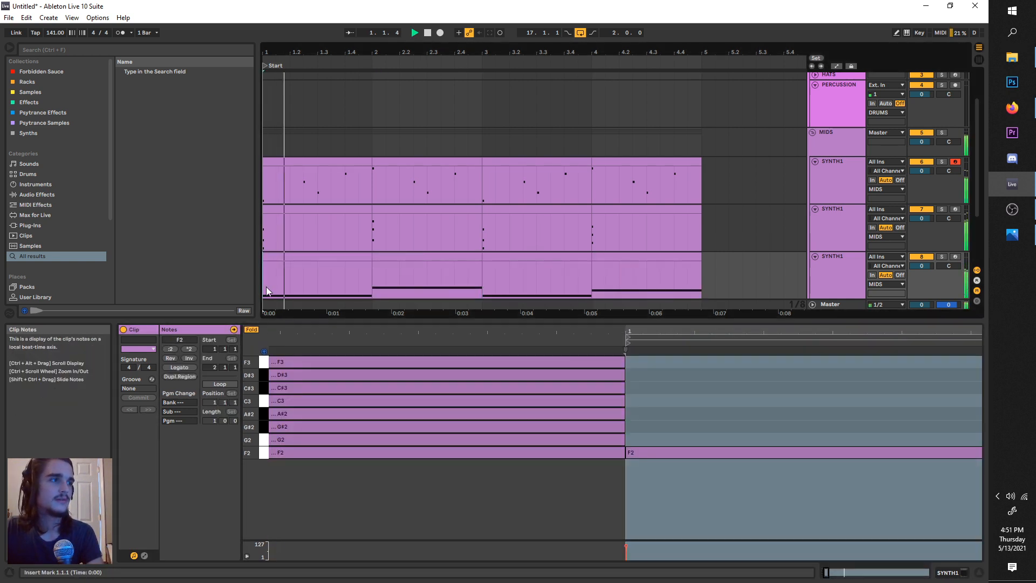
left_click(356, 256)
key("space")
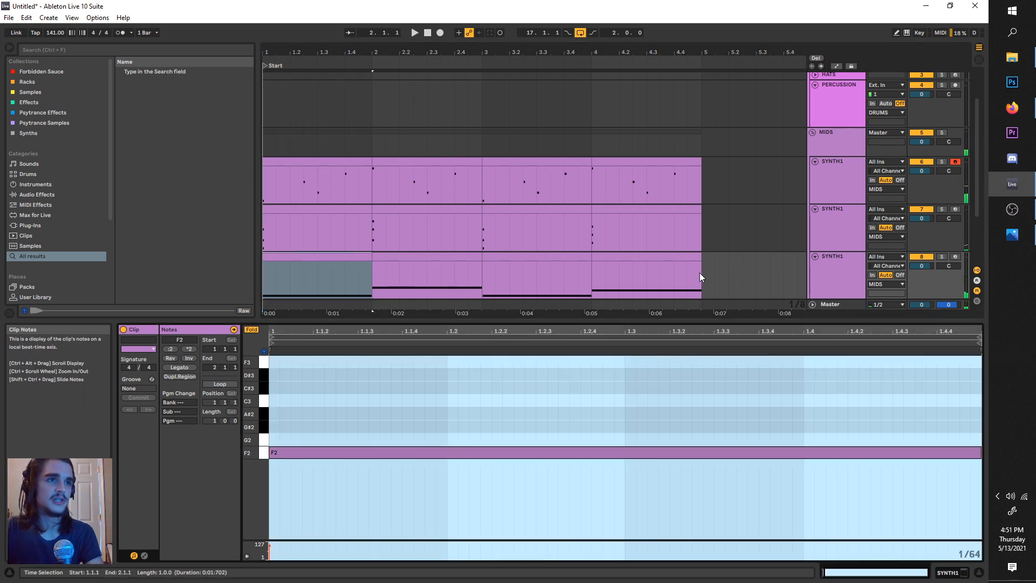
Consolidate the bottom SYNTH1 track's four clips into one and transpose all its notes down an octave.
left_click_drag(699, 273, 267, 270)
key("ctrl+j")
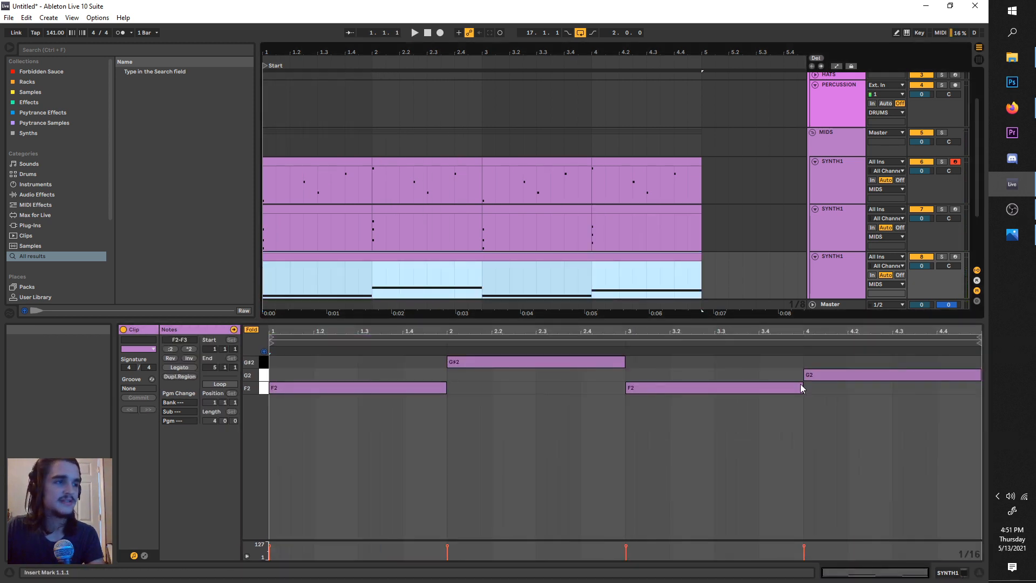
left_click_drag(946, 449, 379, 313)
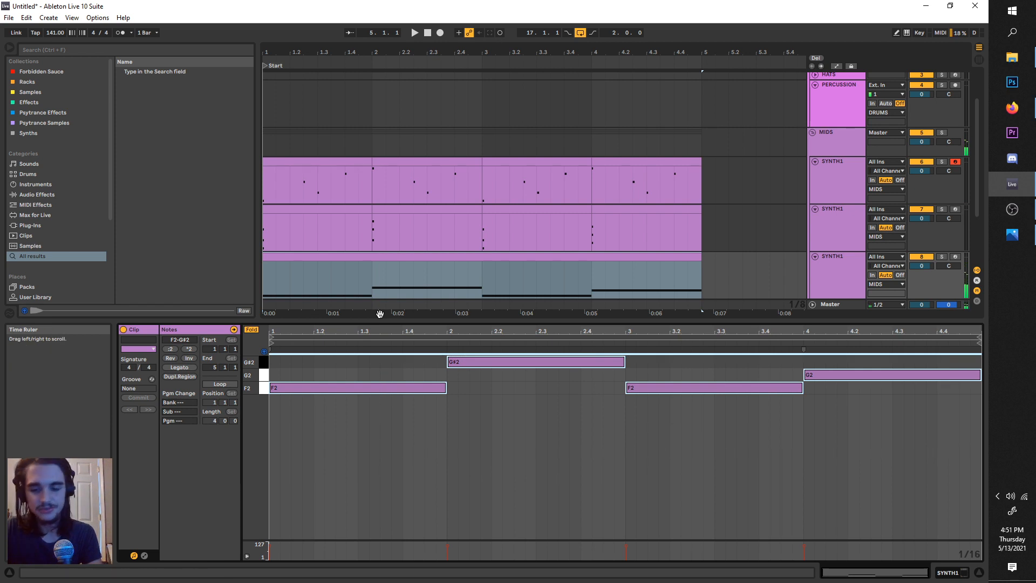
key("shift+Down")
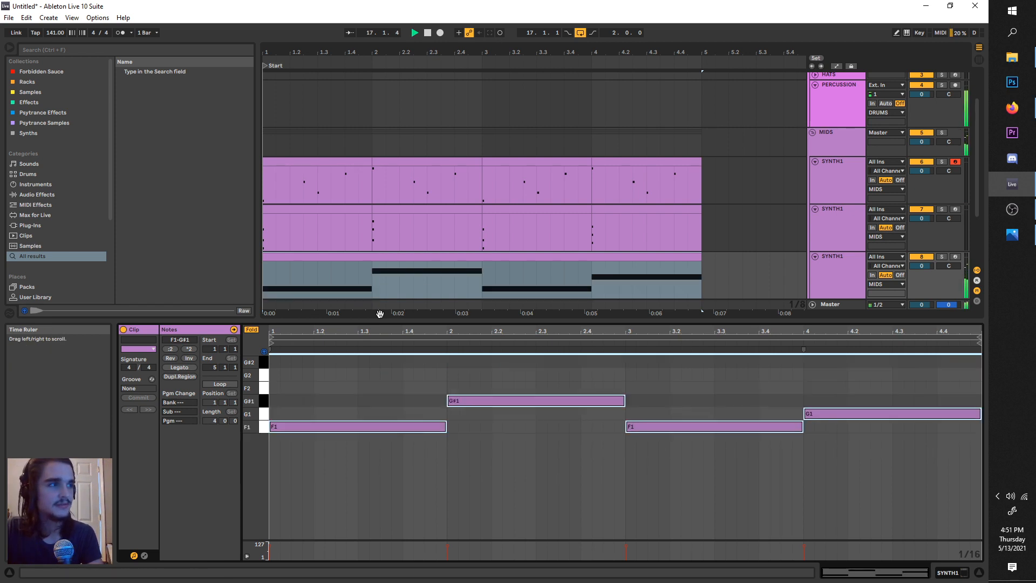
Play the four bars from bar 1 to hear the melody and chords with the lowered bass line.
left_click(264, 270)
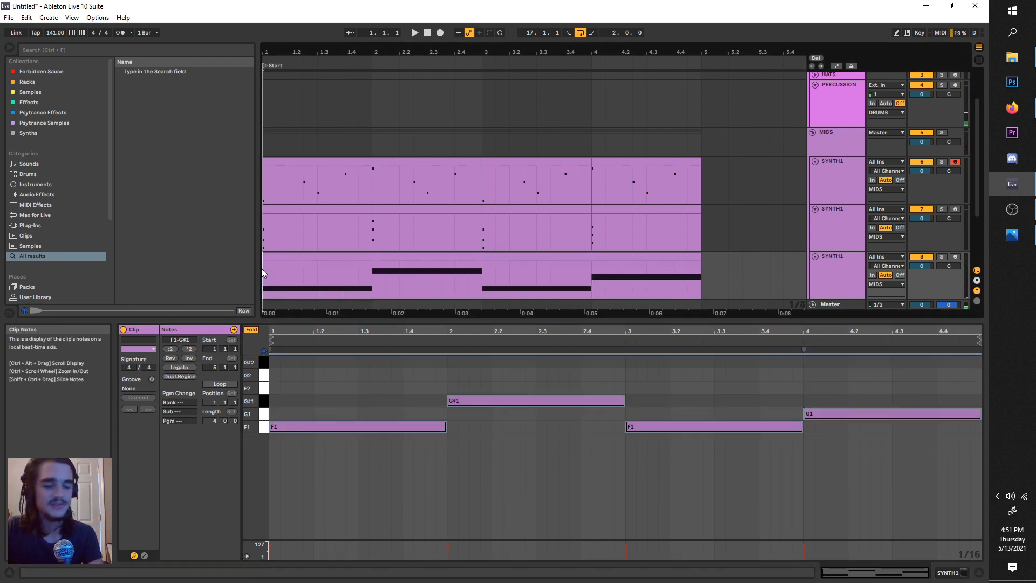
key("space")
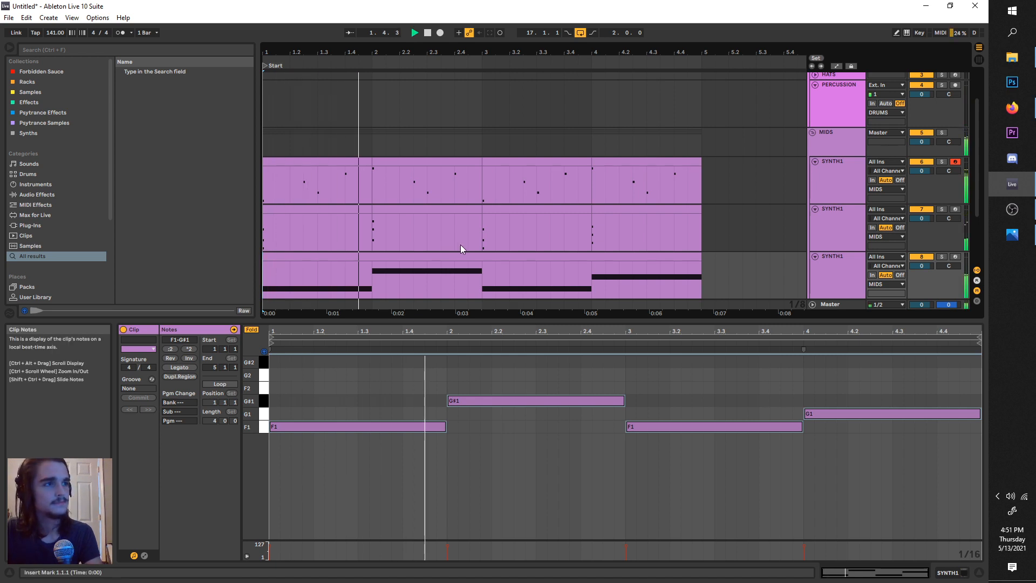
left_click(517, 257)
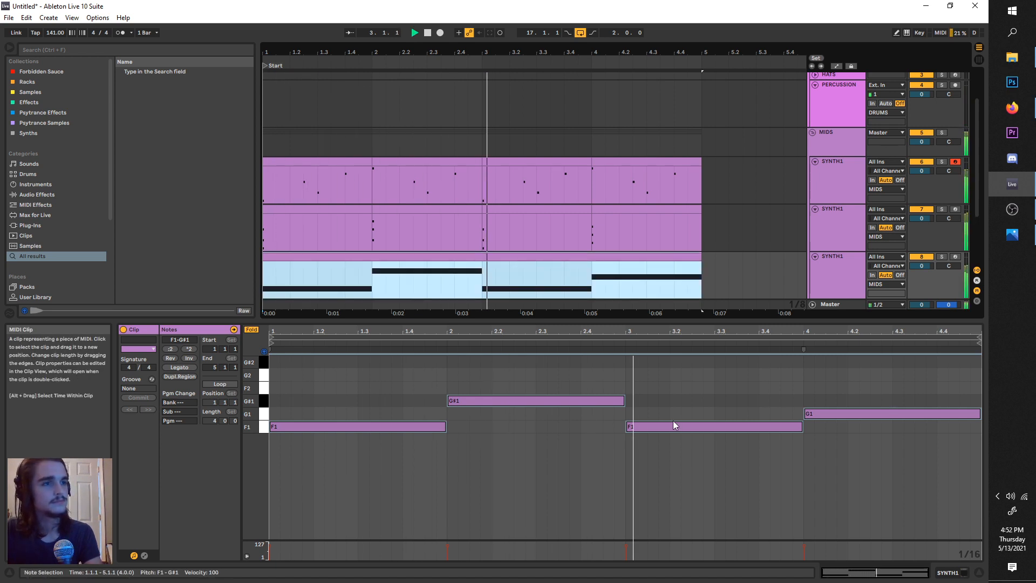
left_click(681, 452)
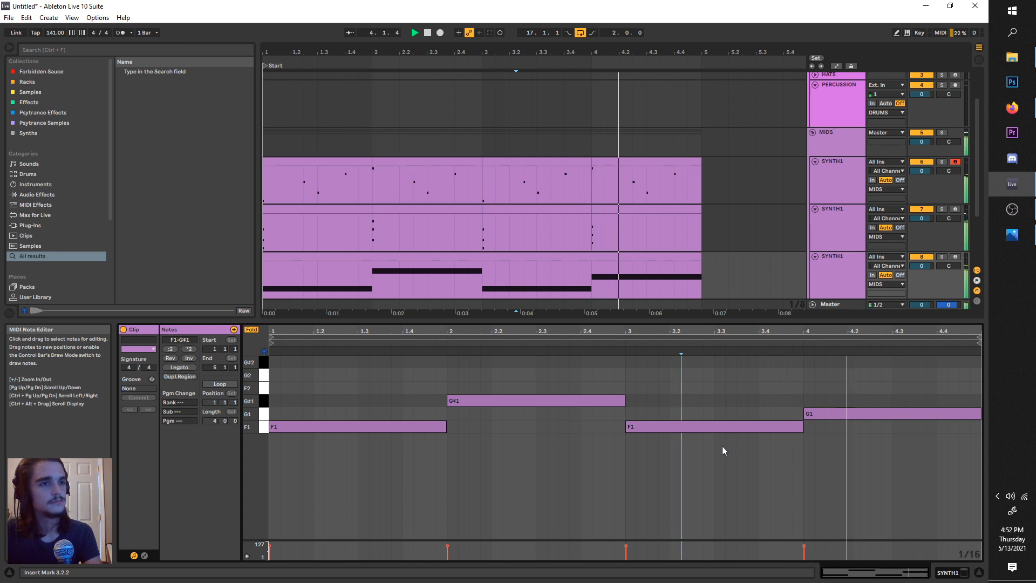
key("space")
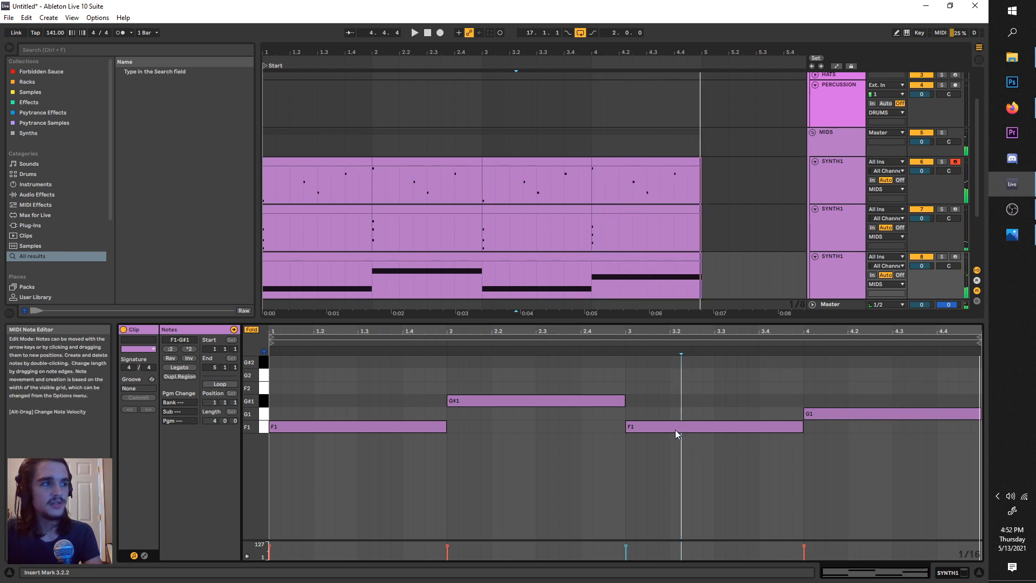
Try moving the bass line's bar 3 F1 note up to G#2, and undo the move.
left_click_drag(675, 430, 673, 365)
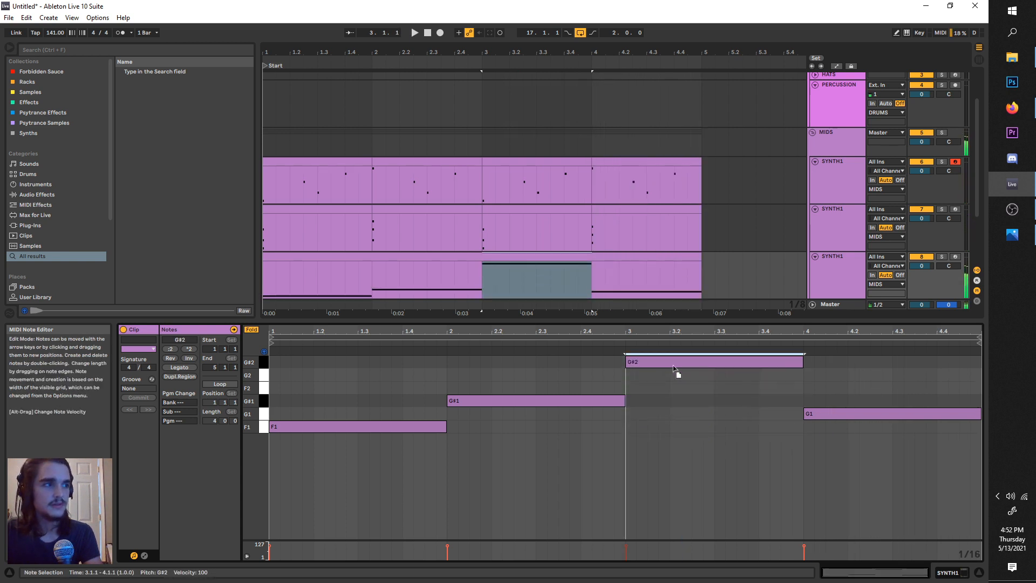
key("ctrl+z")
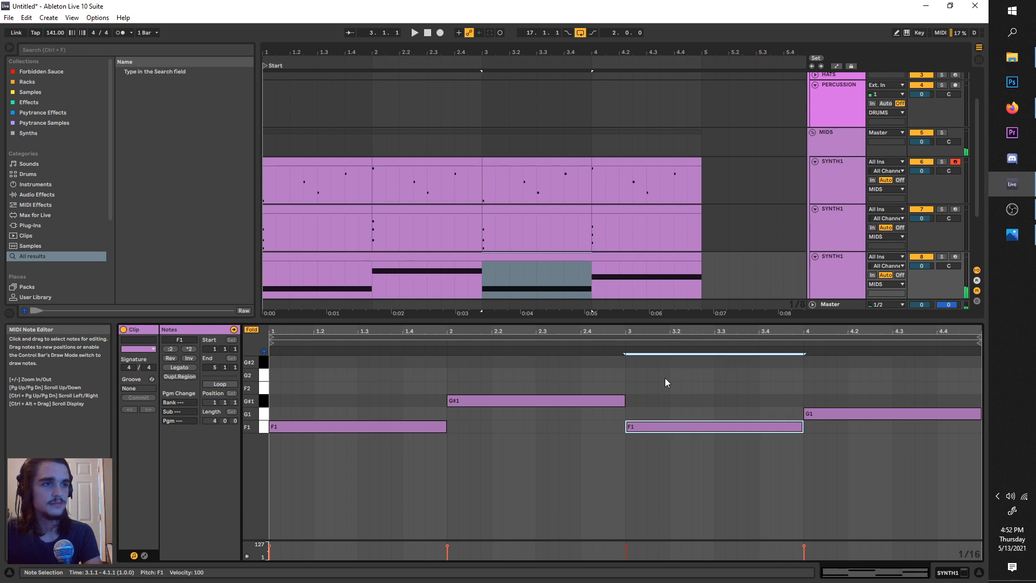
Open the bar 1 chord clip on the middle SYNTH1 track, solo that track and play it from bar 1.
left_click(270, 231)
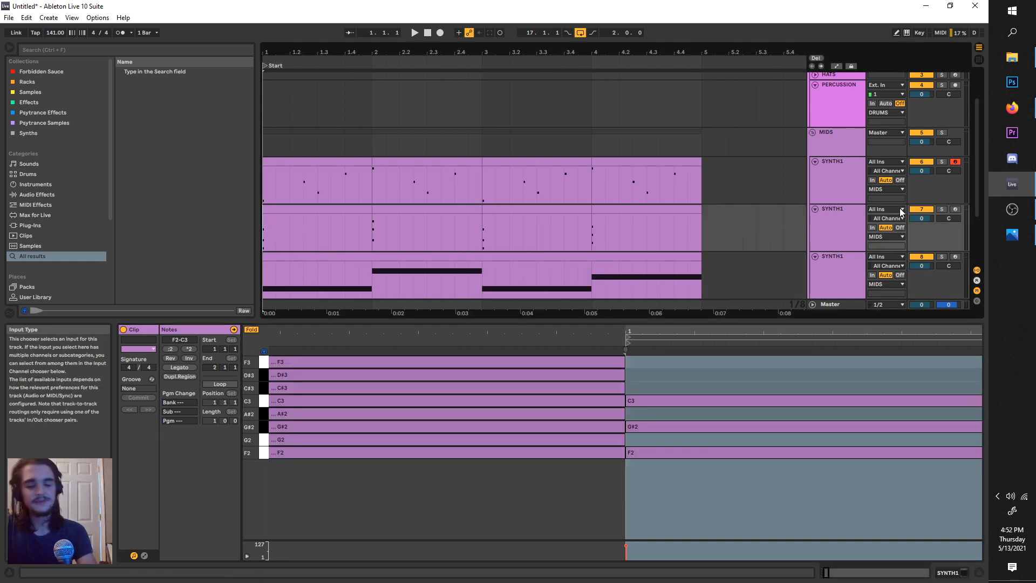
left_click(315, 207)
left_click(944, 210)
key("space")
key("space")
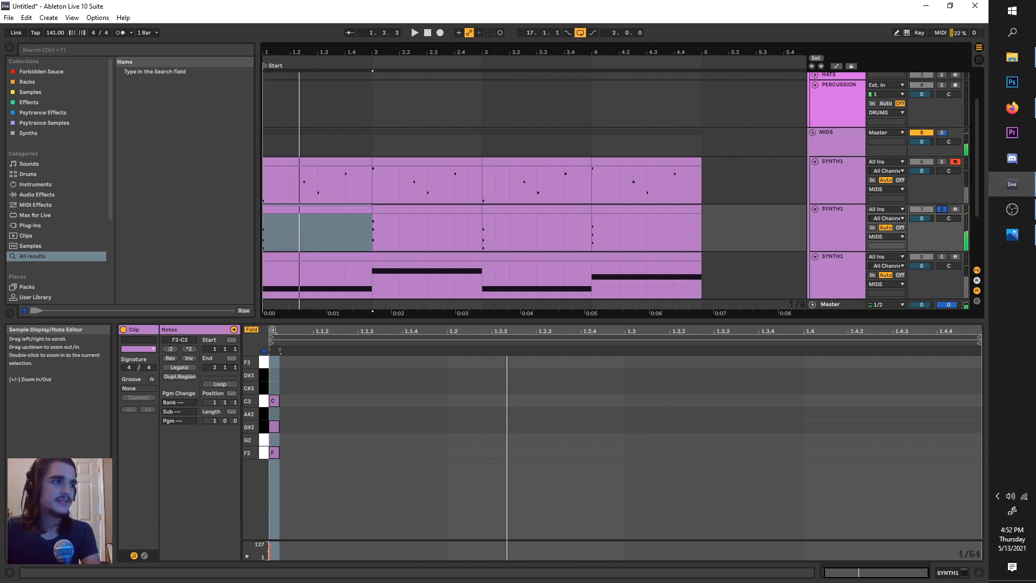
Extend the column of F minor scale guide notes before bar 1 up to F5, and fold the note rows to that scale.
left_click(251, 329)
left_click(250, 329)
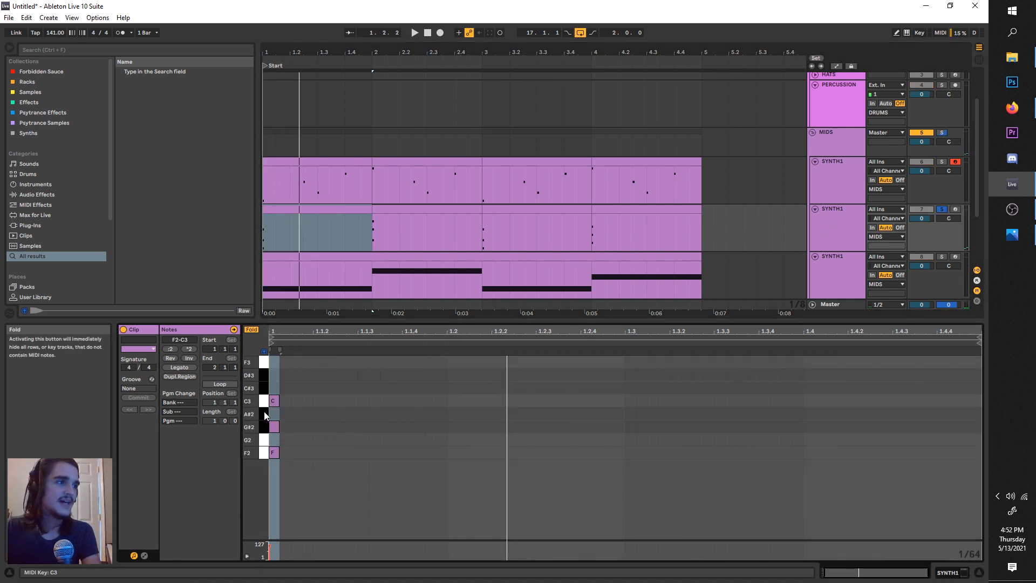
left_click(250, 330)
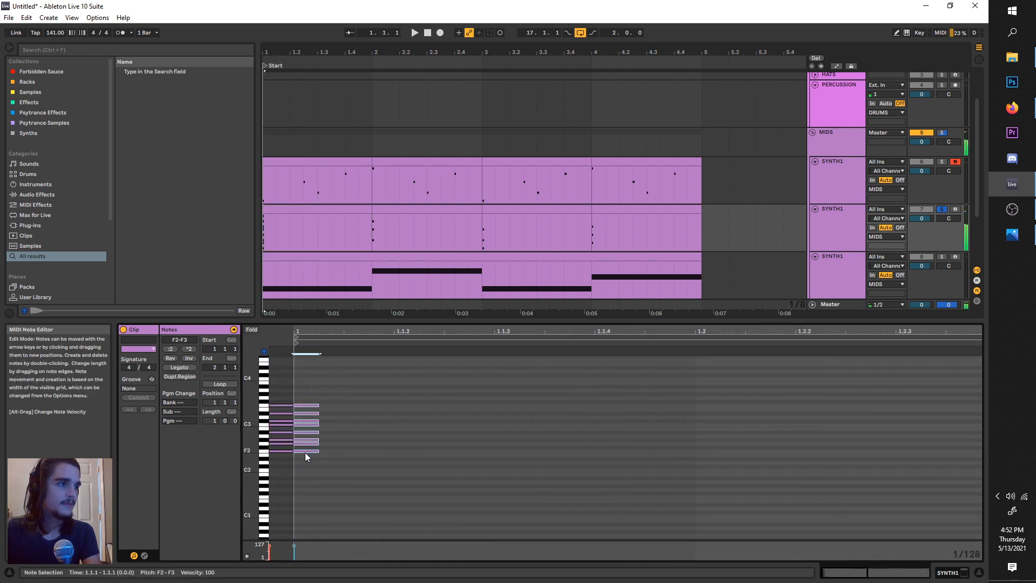
left_click_drag(305, 452, 280, 401)
scroll(283, 442, "up", 3)
scroll(277, 439, "up", 3, "ctrl")
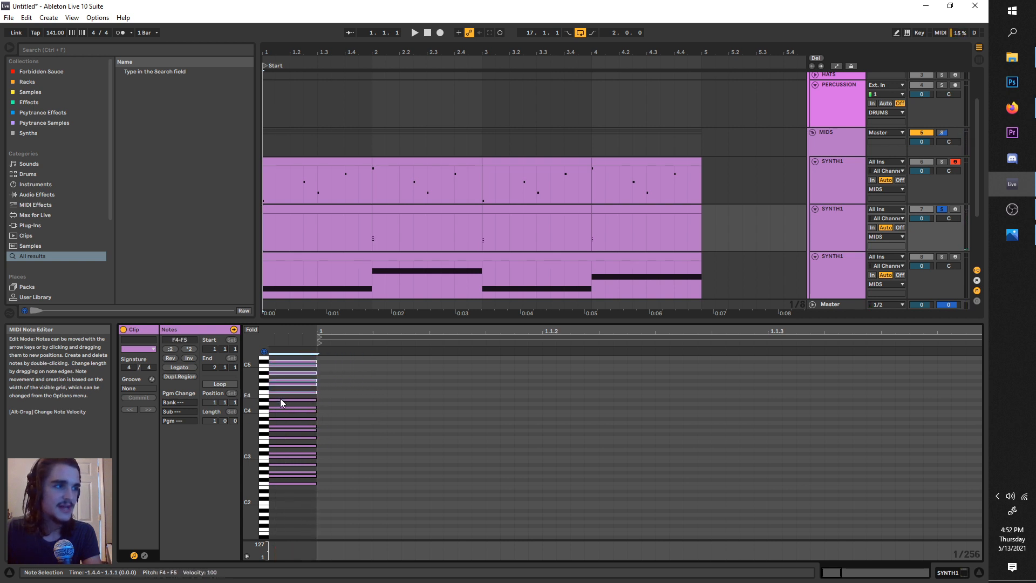
left_click(251, 330)
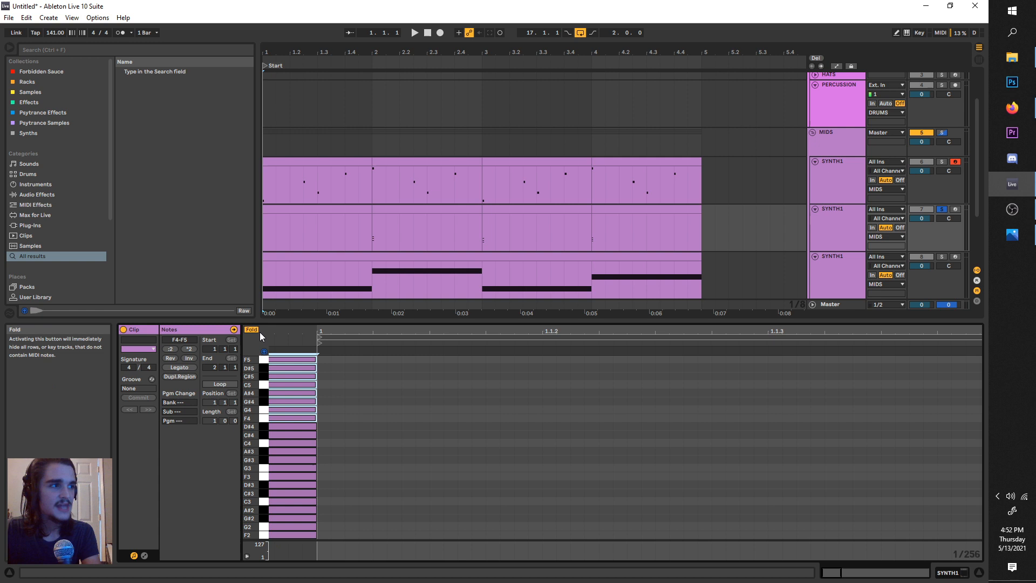
left_click(328, 416)
key("minus")
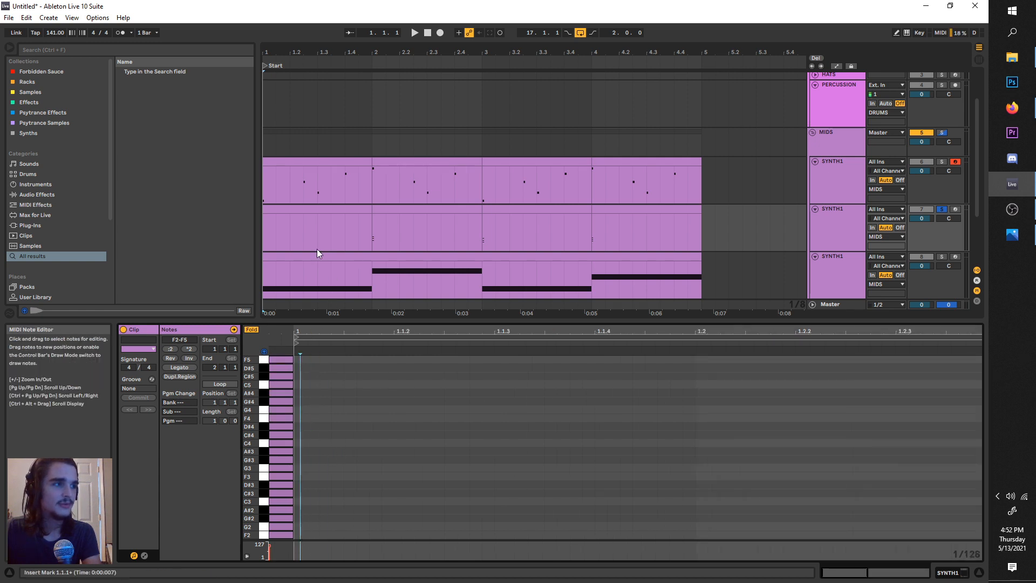
Copy the F2, G#2 and C3 chord notes from the bar 3 clip into the bar 1 clip.
key("space")
left_click(313, 211)
left_click(515, 221)
key("space")
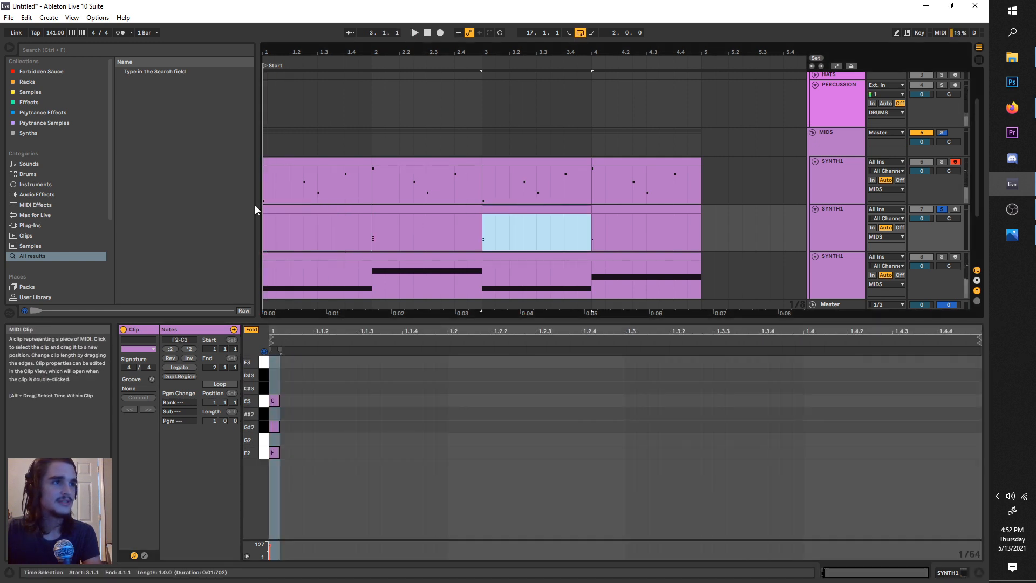
left_click_drag(328, 452, 274, 398)
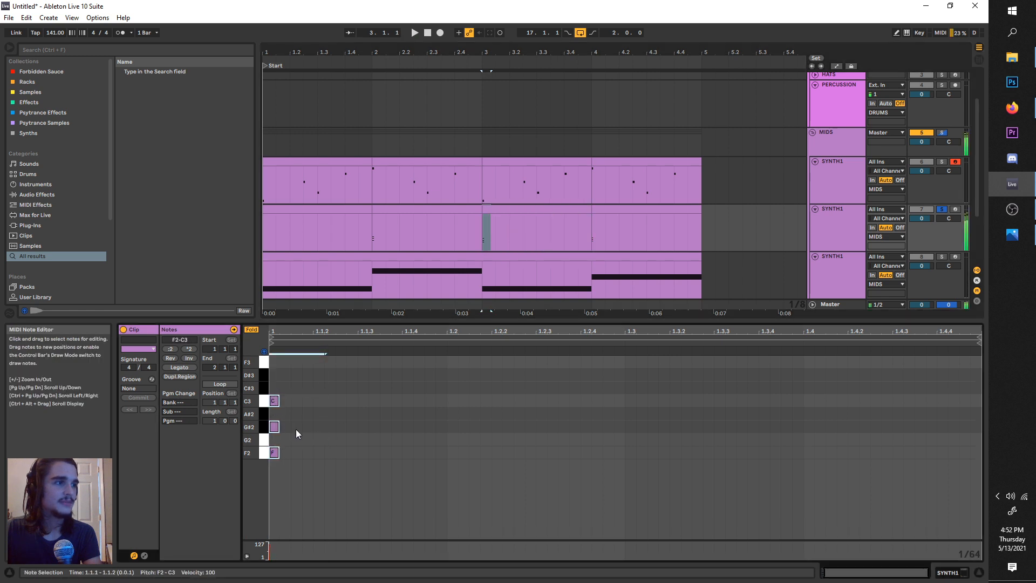
left_click(289, 210)
key("ctrl+v")
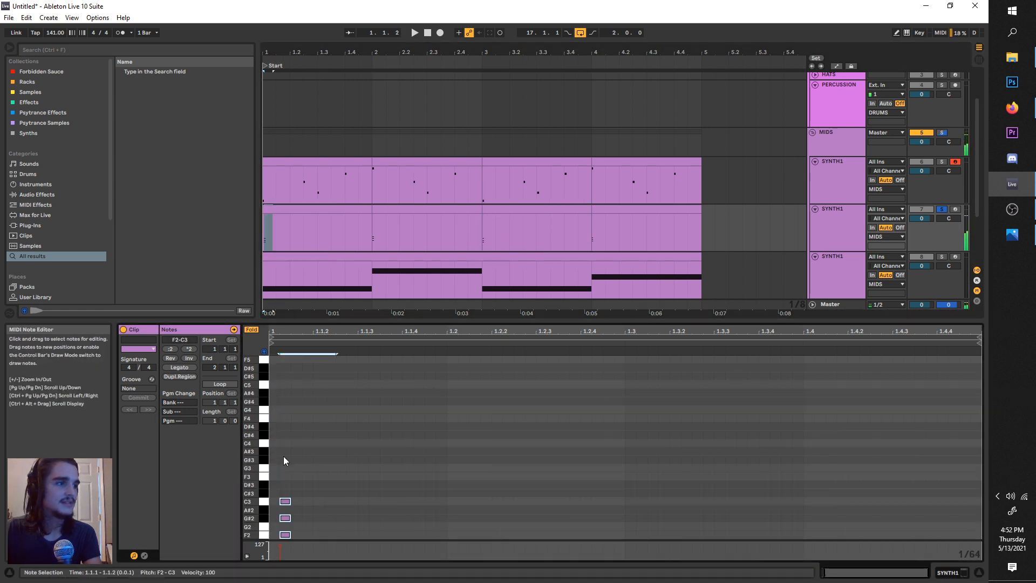
Move the pasted F2, G#2 and C3 chord earlier so it starts exactly at 1.1.1.
key("space")
scroll(278, 469, "up", 4)
scroll(284, 472, "left", 1)
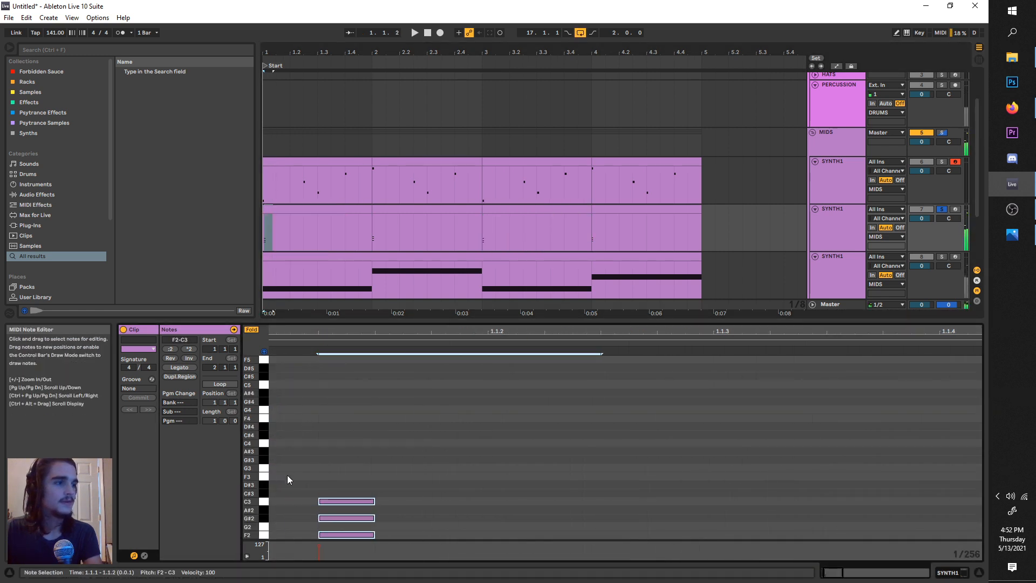
scroll(288, 476, "down", 4)
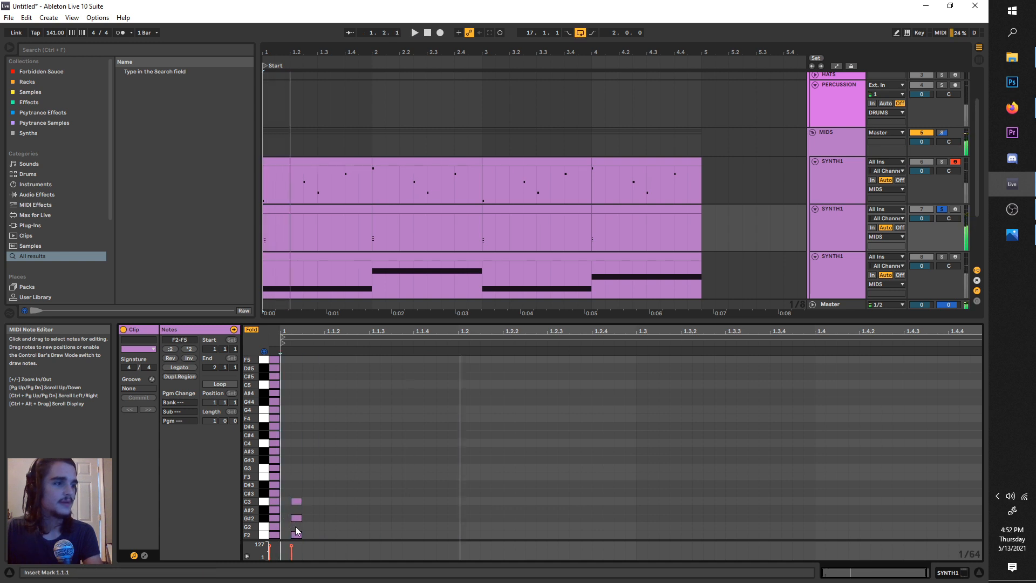
scroll(296, 509, "up", 3)
left_click(337, 526)
key("space")
left_click_drag(350, 474, 322, 542)
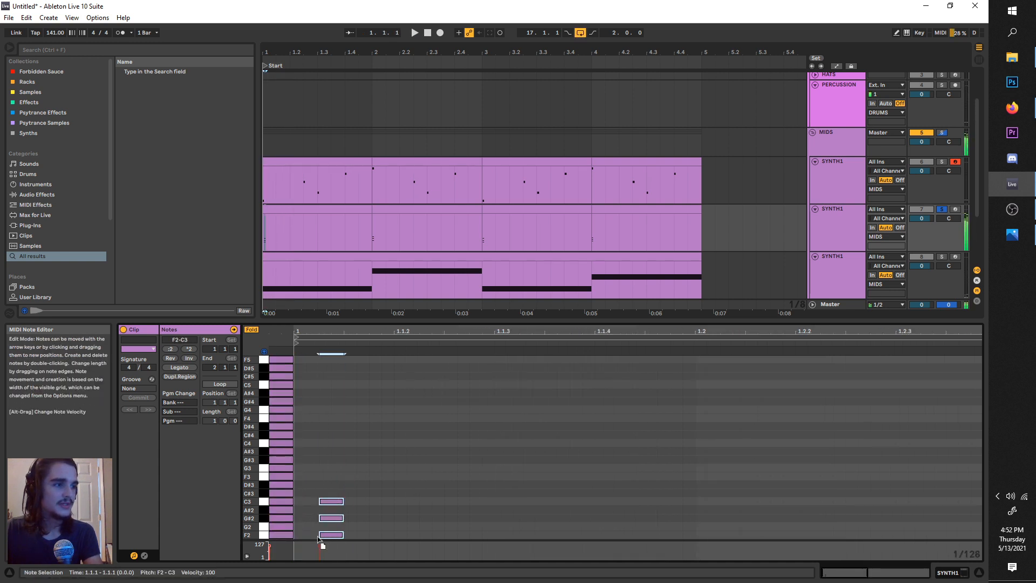
key("Left")
key("Left")
Try extending the bar 1 chord with D#3 and G3 notes, and delete both after listening.
left_click(299, 488)
double_click(299, 484)
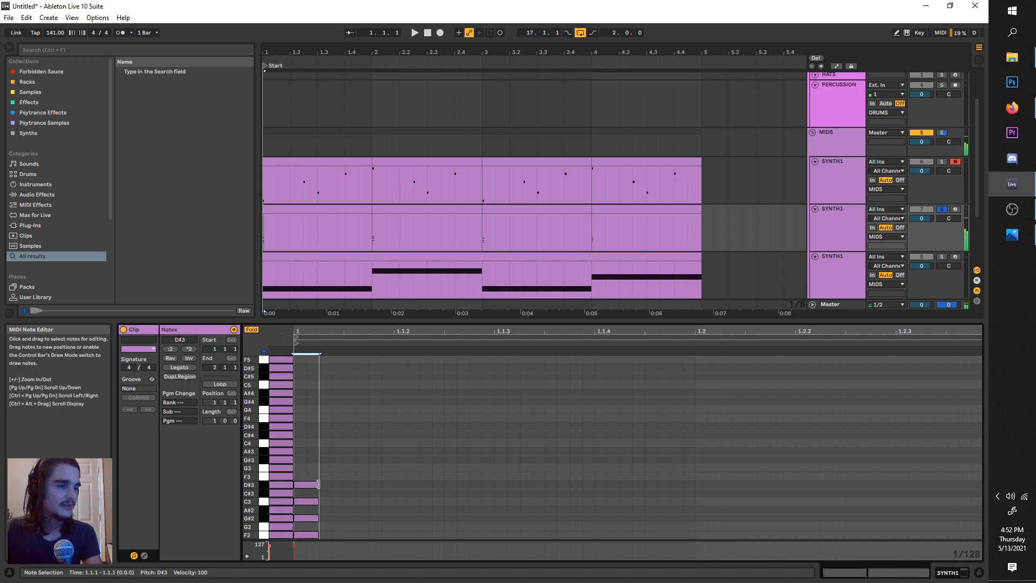
double_click(300, 467)
left_click_drag(306, 468, 319, 467)
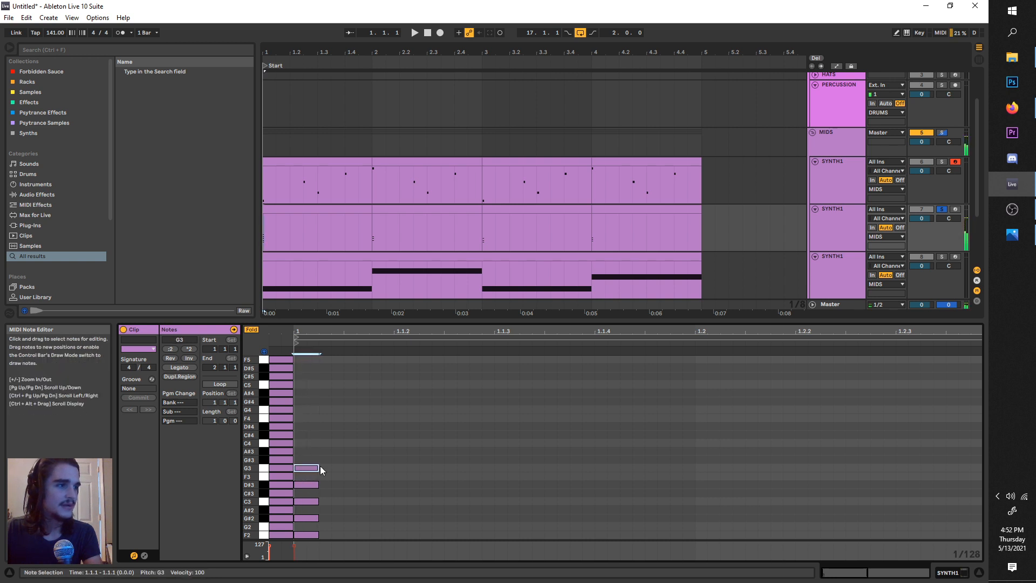
left_click(263, 236)
key("space")
key("space")
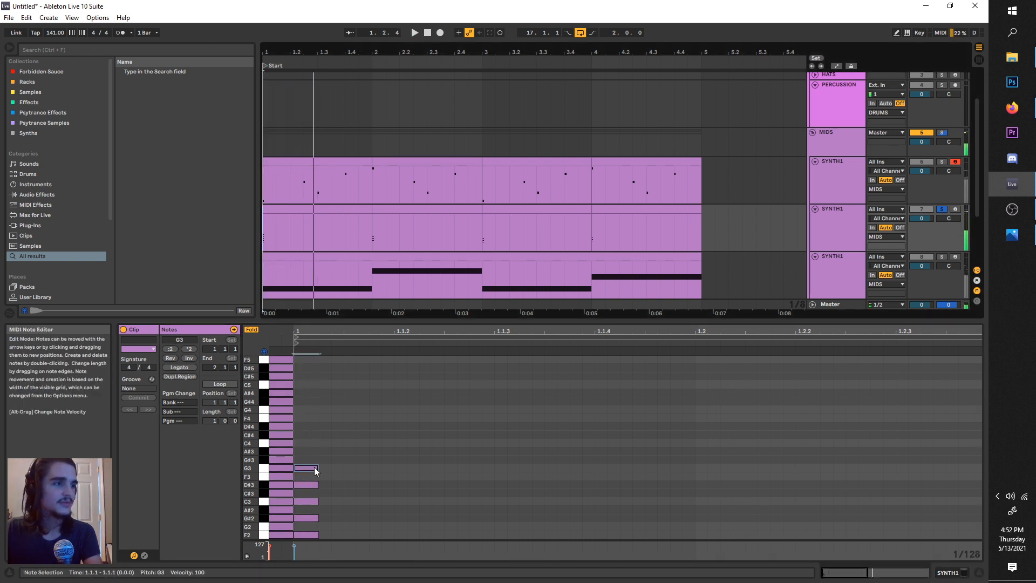
left_click(308, 485, "shift")
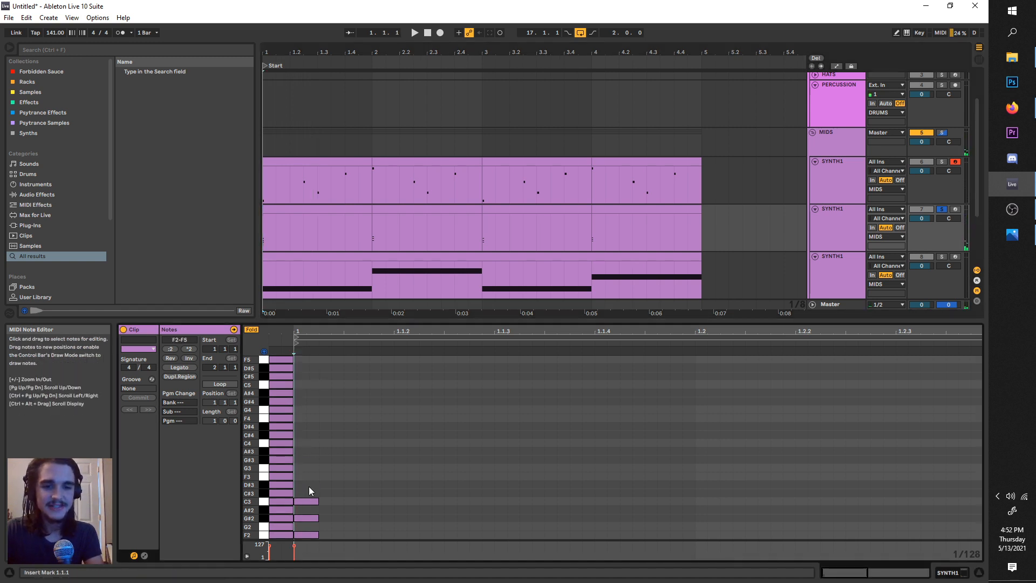
key("Delete")
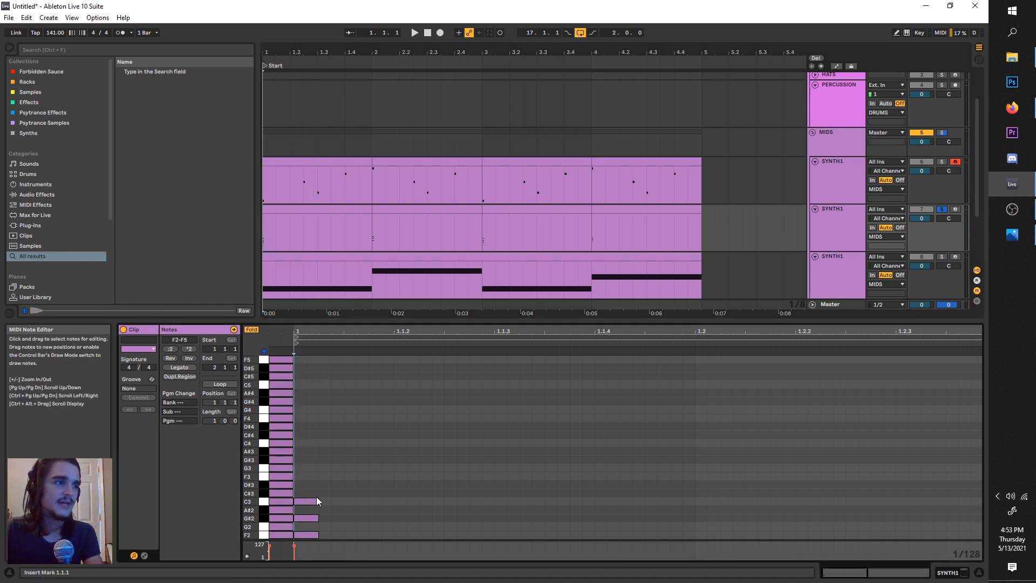
Stack F3, G#3, C4, F4, G#4 and C5 notes above the bar 1 chord at 1.1.1.
left_click(310, 502)
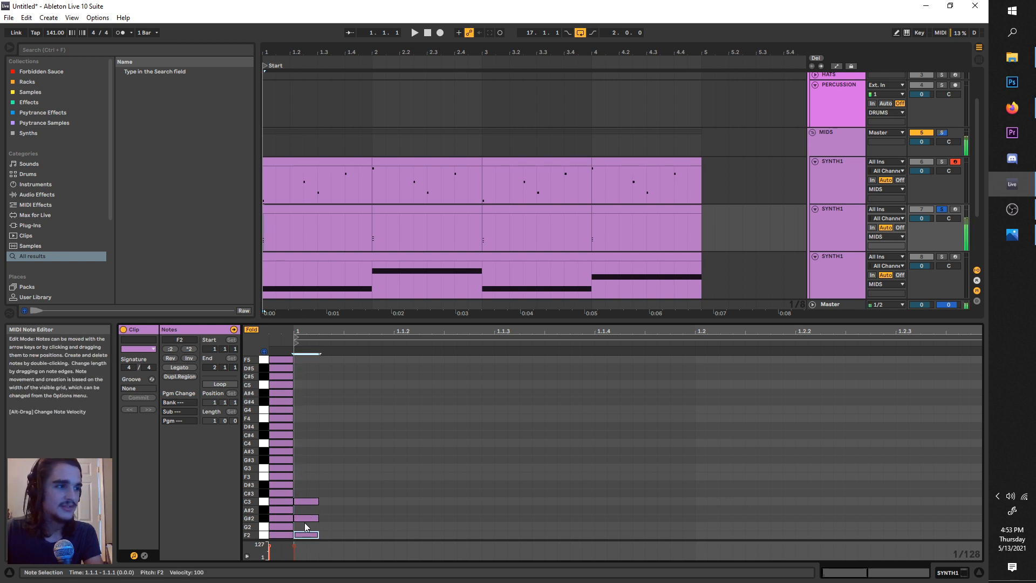
double_click(296, 475)
double_click(297, 460)
left_click(302, 443)
double_click(302, 444)
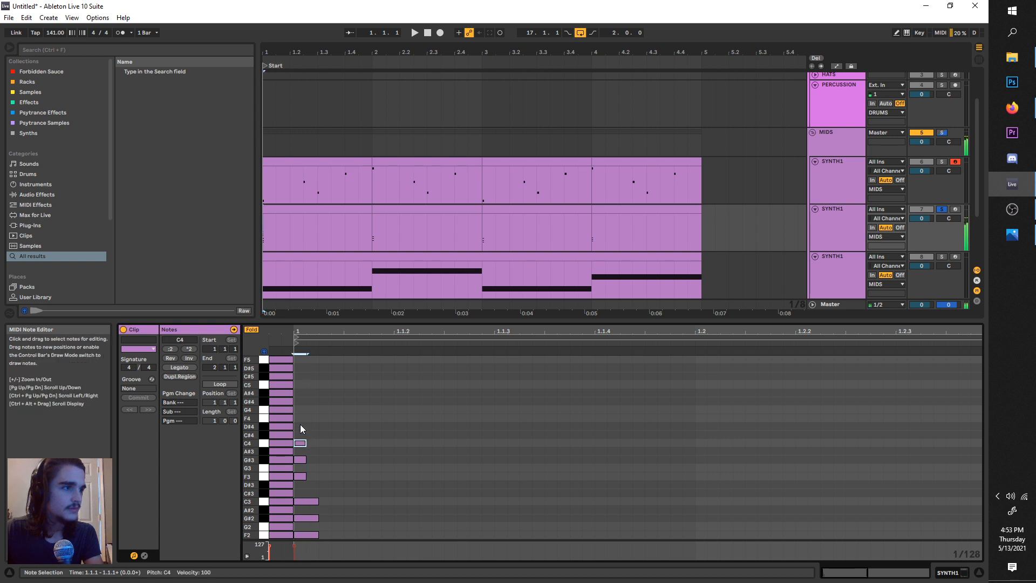
double_click(298, 419)
double_click(298, 403)
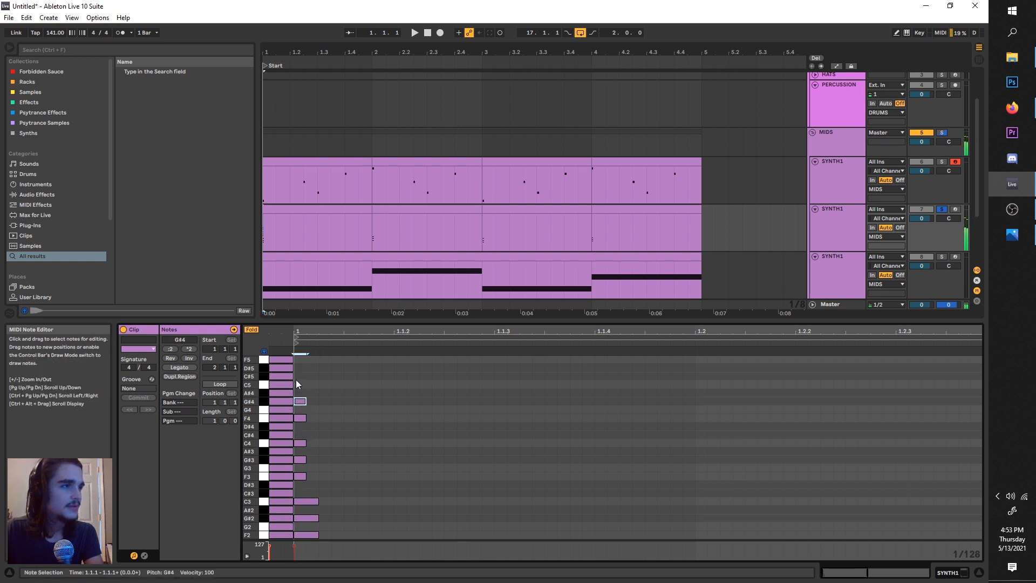
double_click(300, 385)
Play bar 1 to hear the stacked chord, and enlarge the note editor.
key("space")
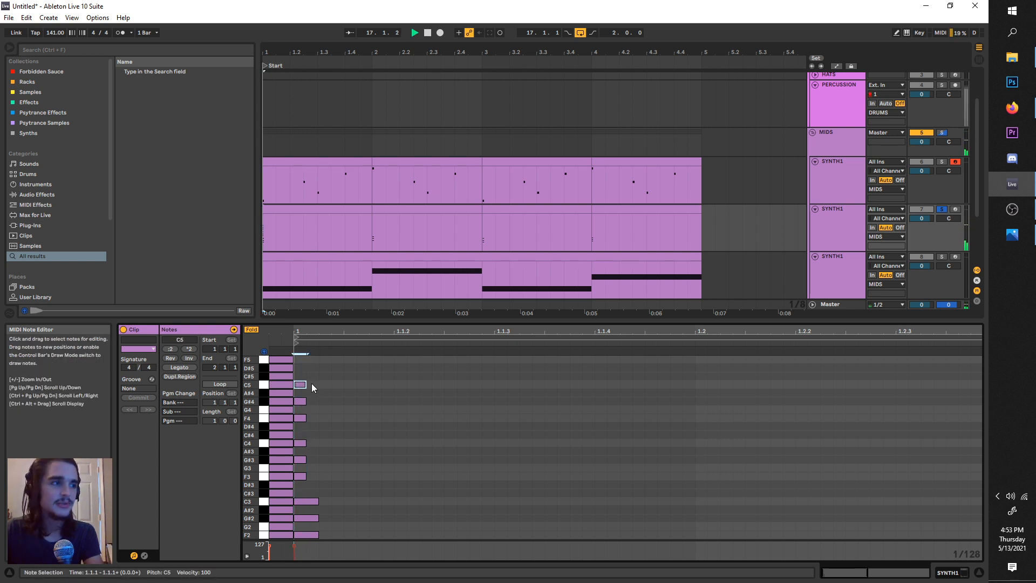
key("space")
left_click(264, 237)
key("space")
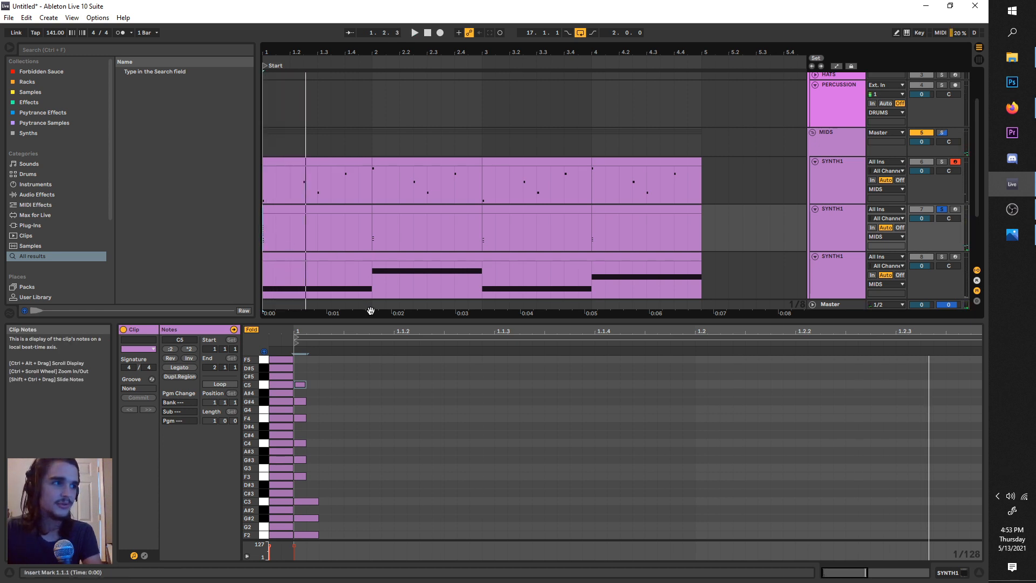
left_click_drag(384, 320, 377, 300)
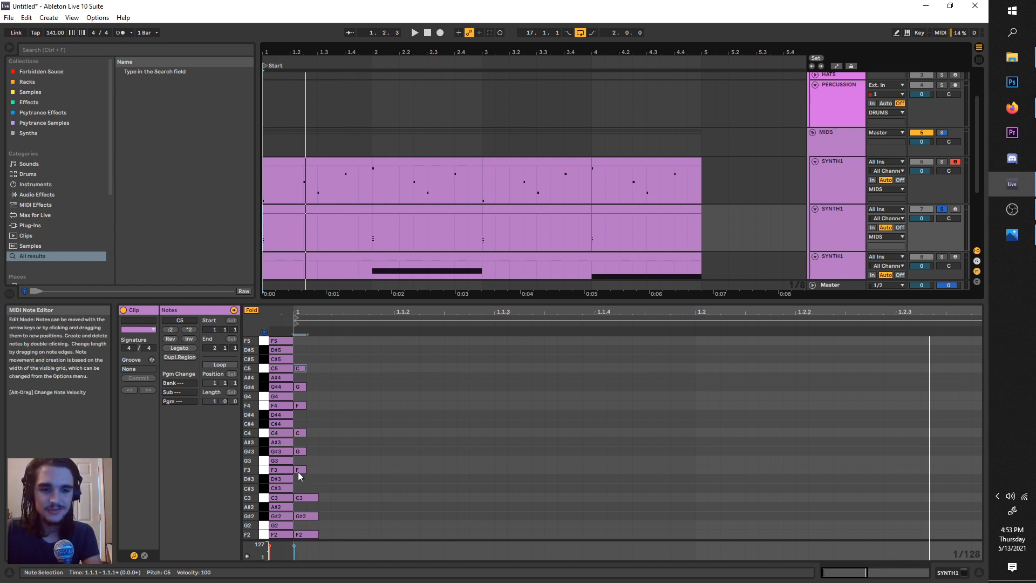
Delete the F2, G#3, F4 and C5 notes from the bar 1 chord.
double_click(310, 533)
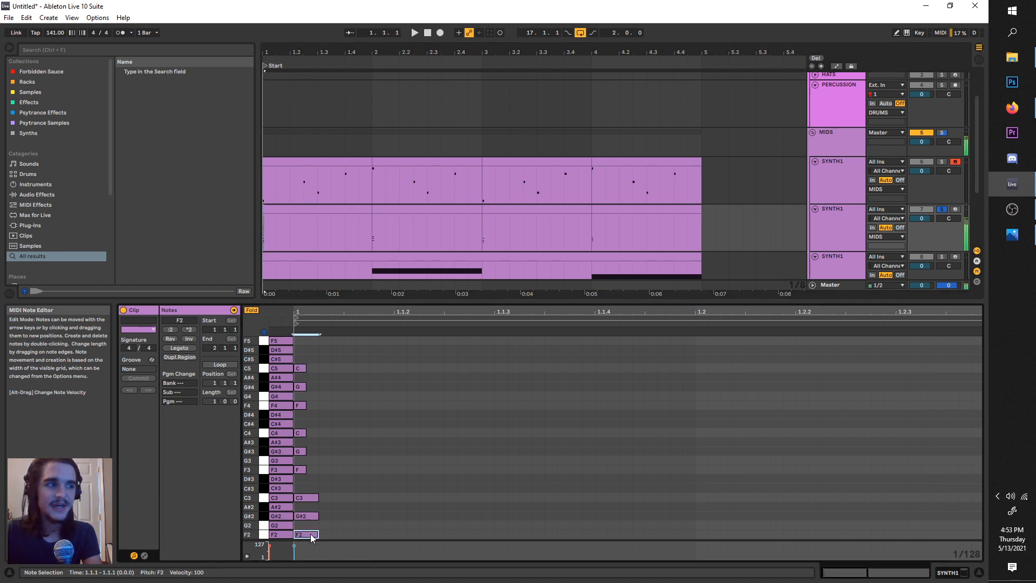
double_click(300, 452)
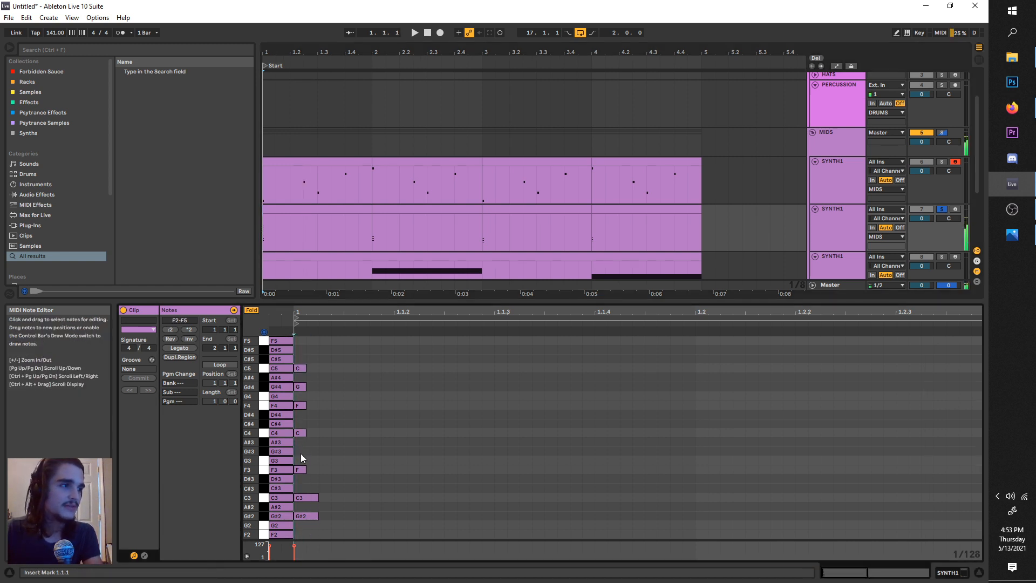
double_click(300, 403)
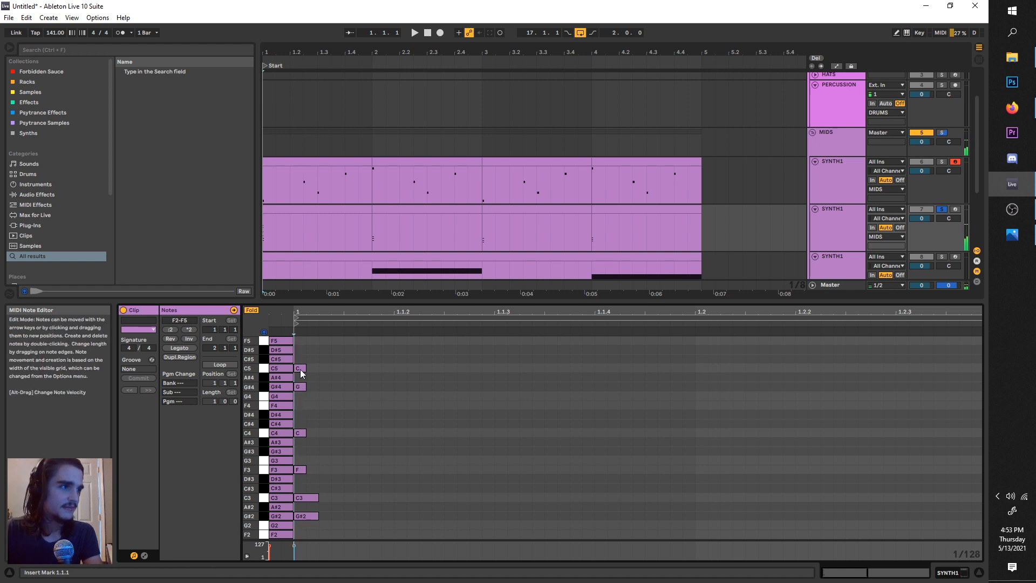
double_click(300, 369)
left_click(297, 389)
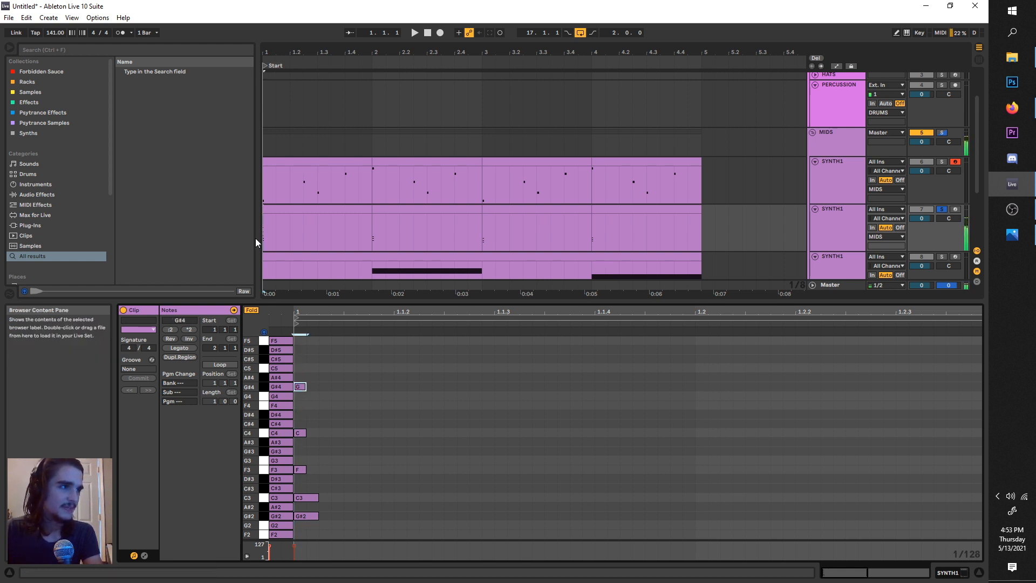
Play bar 1 to hear the chord's new open voicing.
key("space")
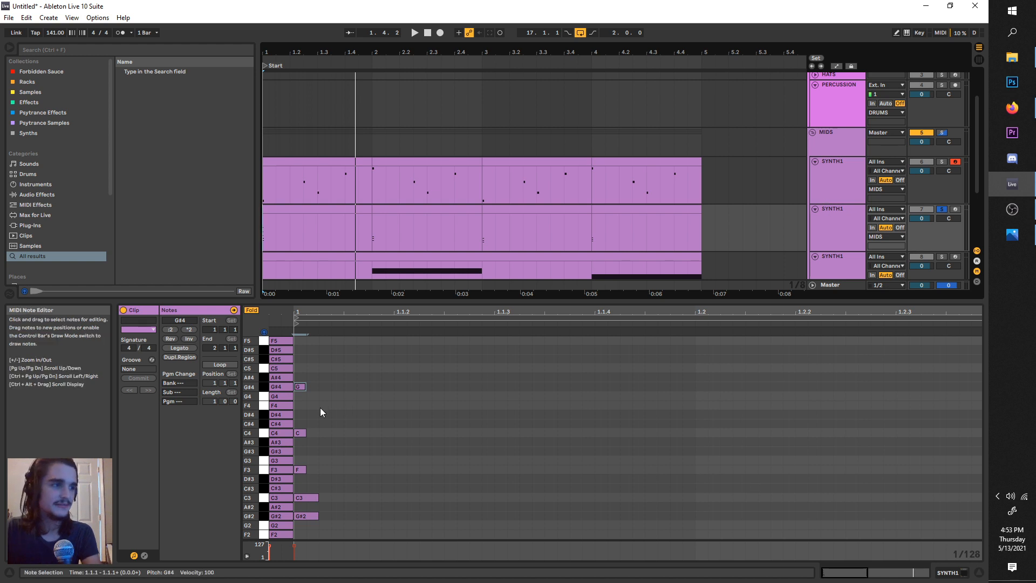
left_click(315, 516)
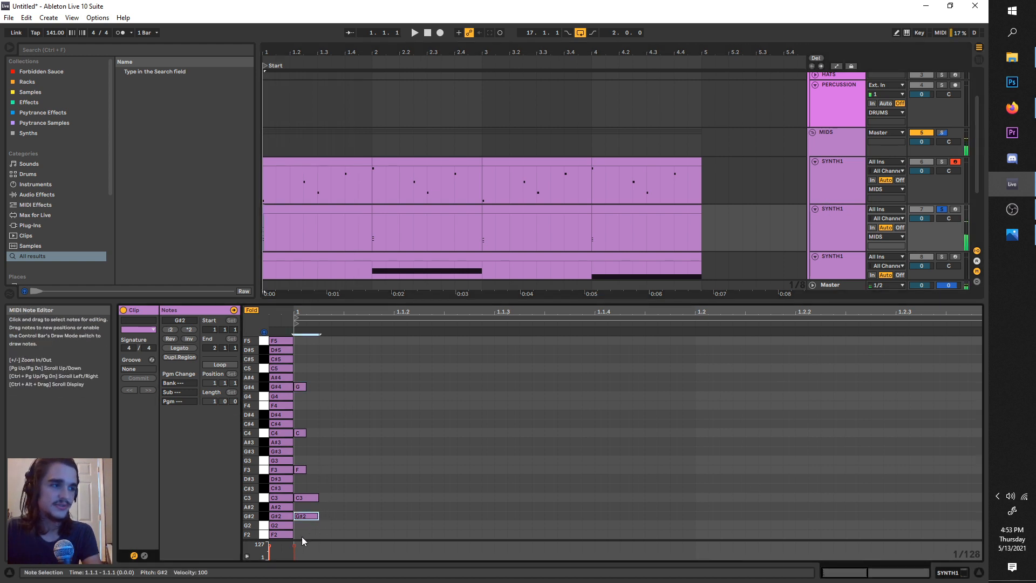
left_click(265, 239)
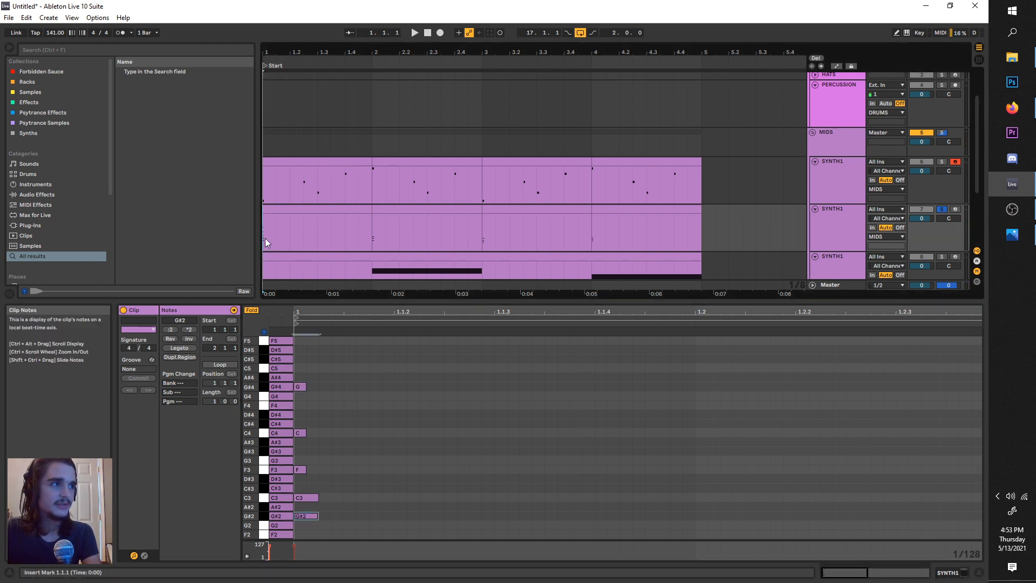
key("space")
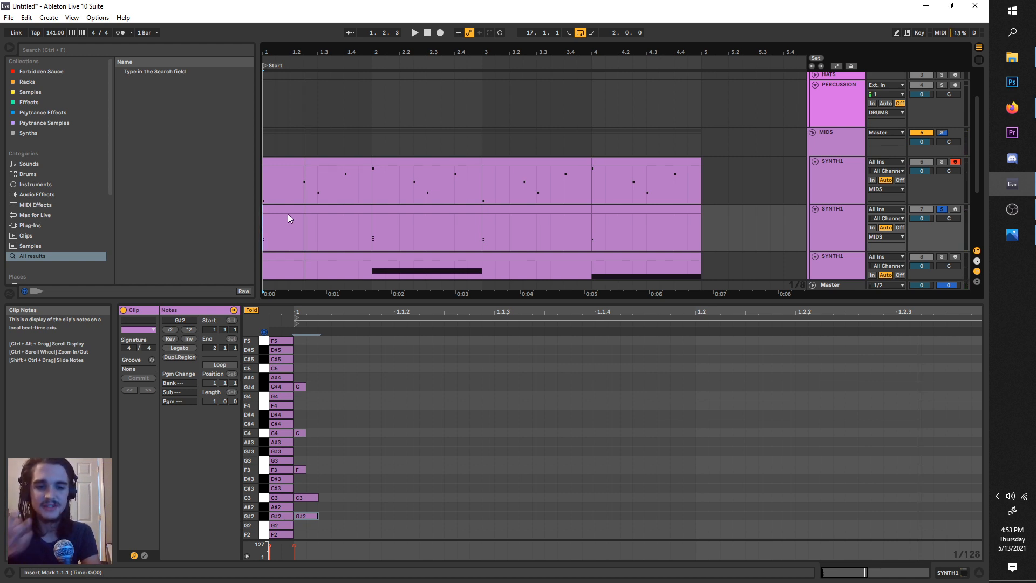
Replace the bar 2 chord clip on the middle SYNTH1 track with a copy of the bar 1 clip.
left_click(364, 209)
left_click(379, 208)
left_click(261, 345)
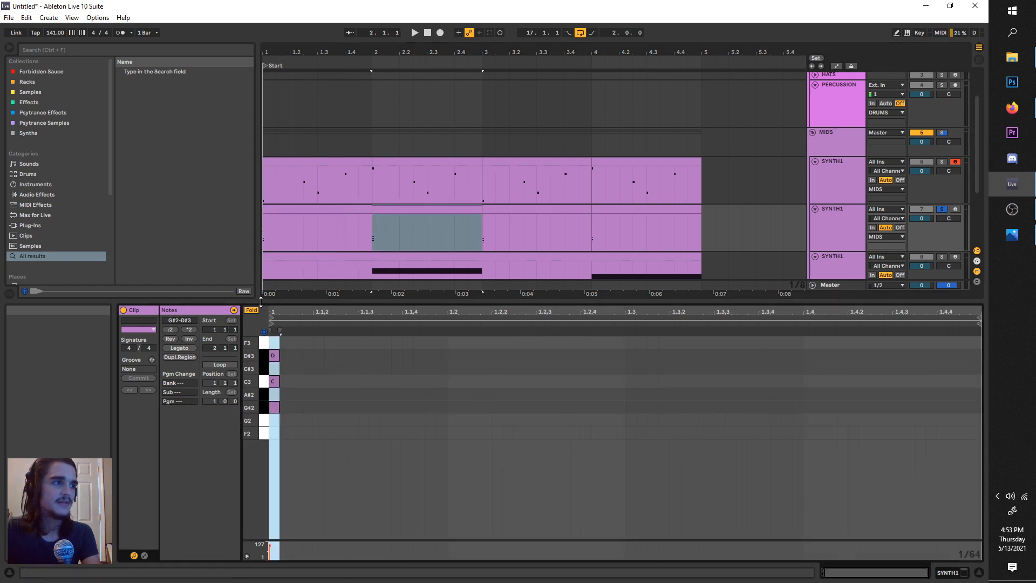
left_click(327, 215)
left_click(376, 209)
left_click(303, 364)
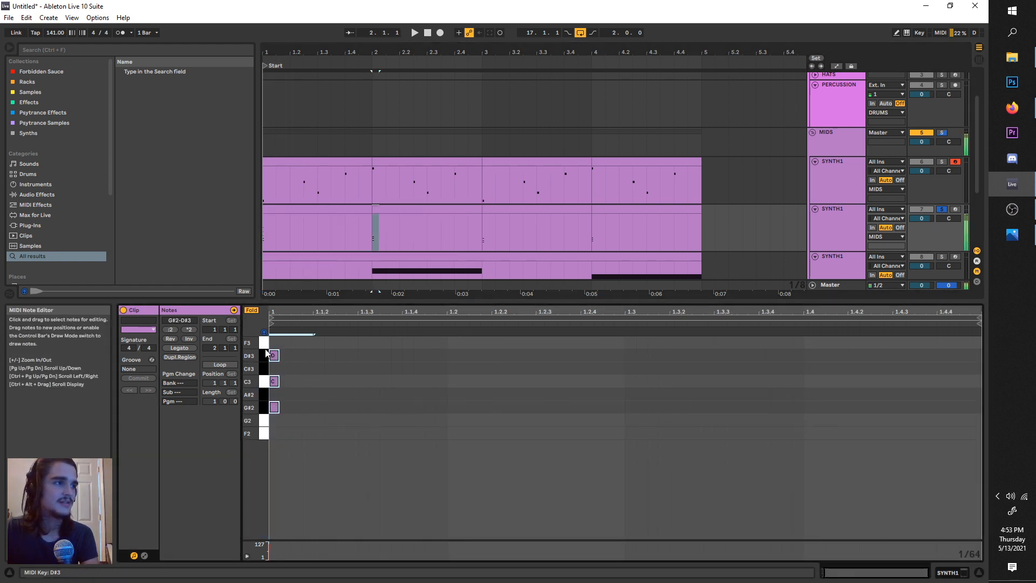
left_click(384, 219)
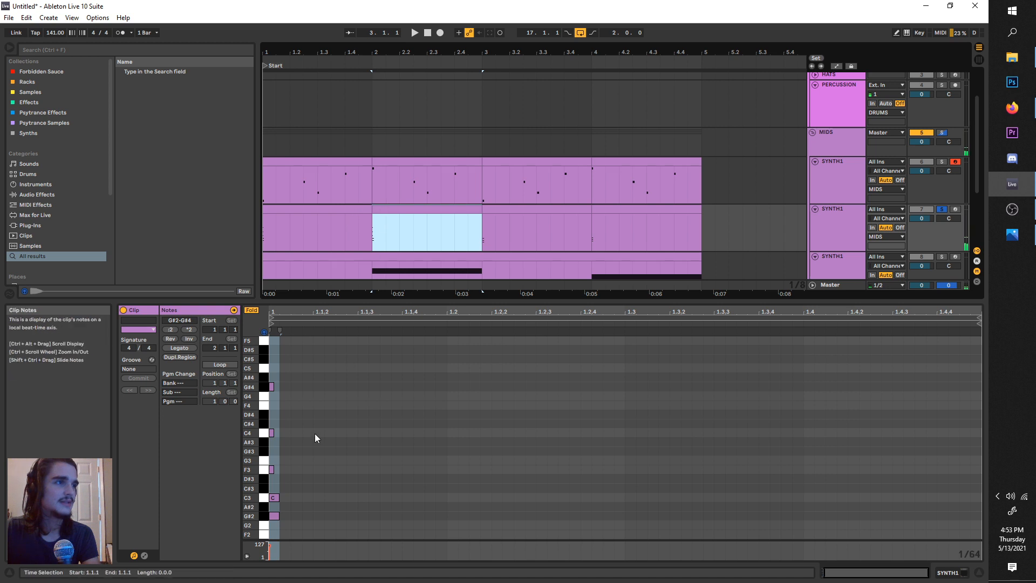
Replace the notes of the bar 2 chord on the middle SYNTH1 track with G#2, C3 and D#3, and play bar 2.
left_click_drag(295, 344, 263, 534)
key("Delete")
key("ctrl+v")
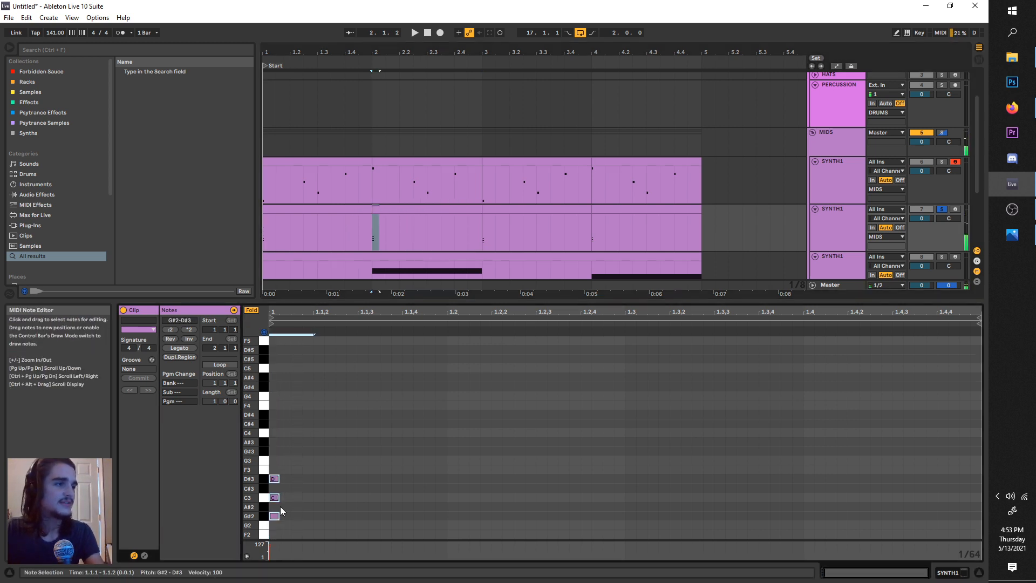
left_click(373, 235)
key("space")
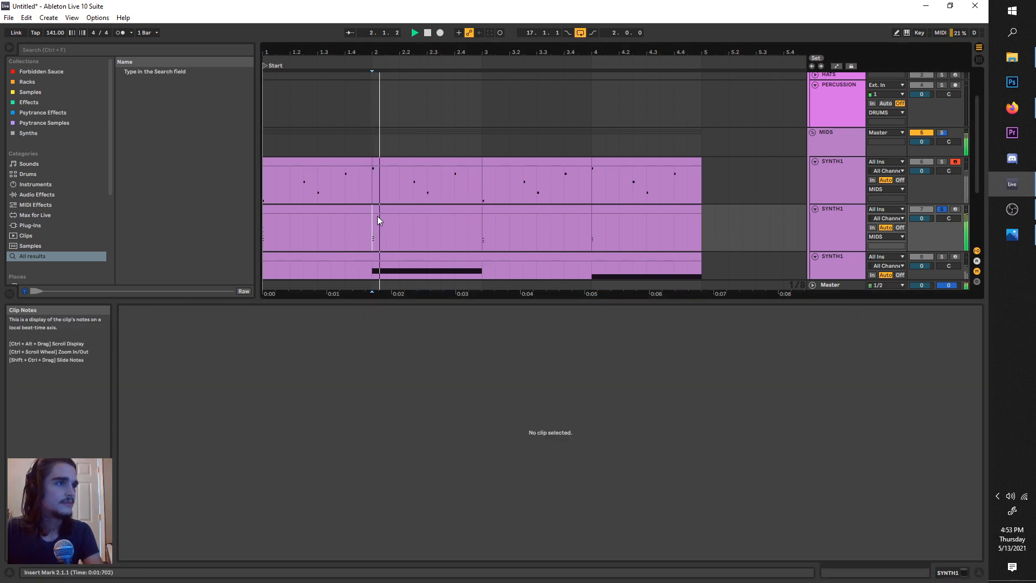
left_click(385, 214)
key("space")
Add C4 and G#4 to the bar 2 chord and play it back.
left_click(276, 479)
left_click_drag(275, 479, 277, 387)
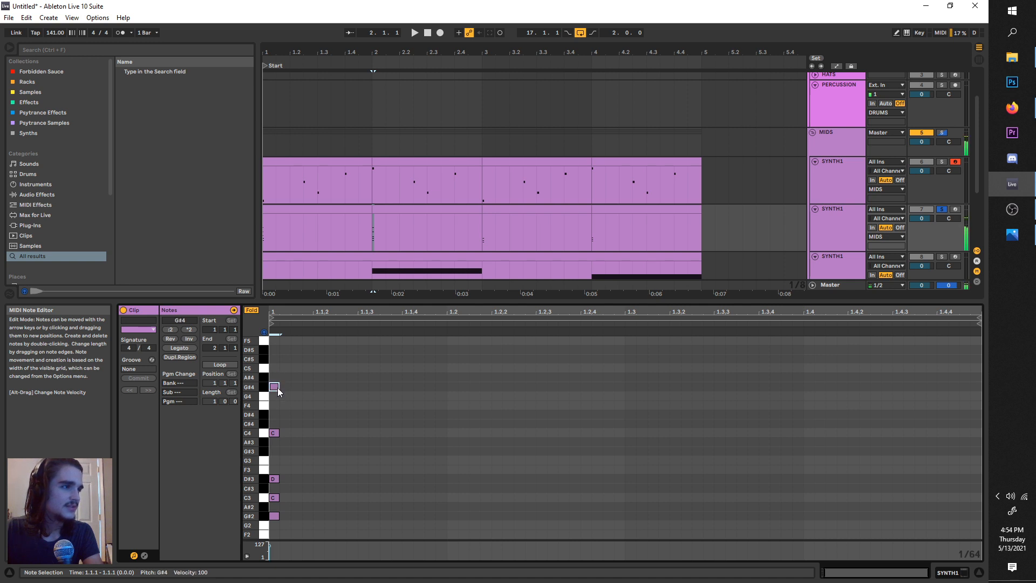
key("space")
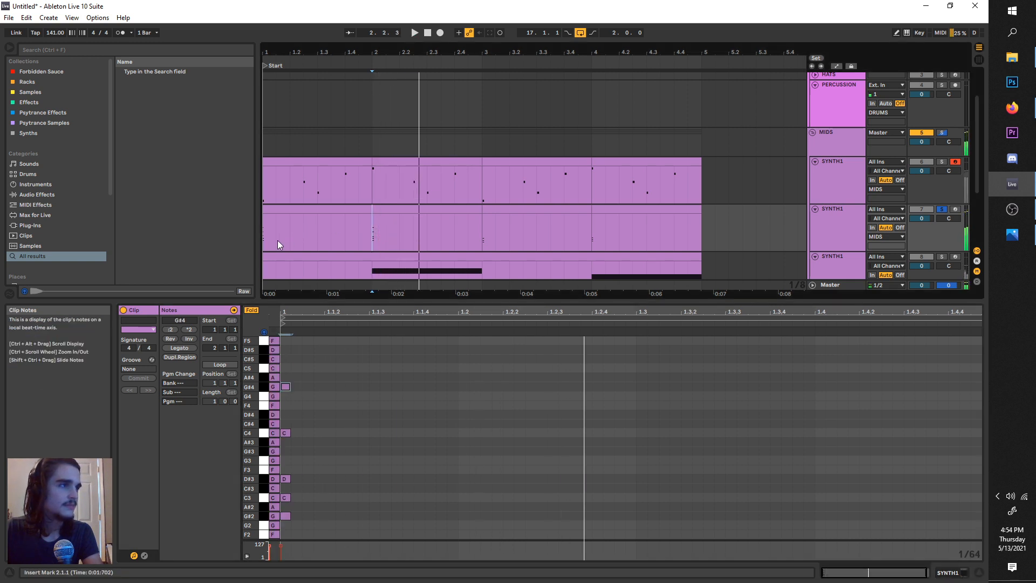
left_click(278, 241)
left_click(377, 227)
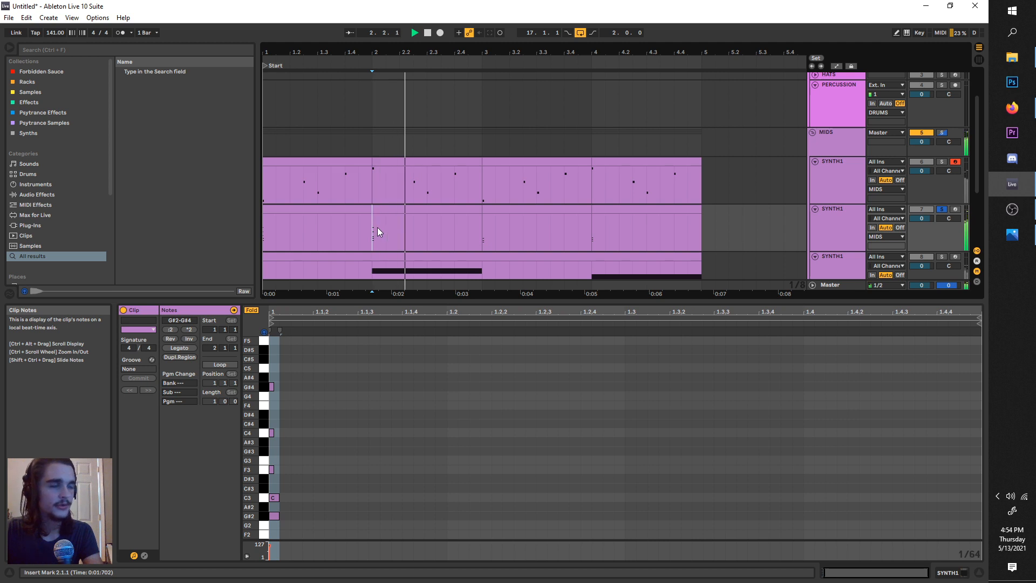
Solo the top SYNTH1 track and open its bar 1 melody clip for playback.
scroll(396, 262, "down", 1)
scroll(396, 262, "down", 1)
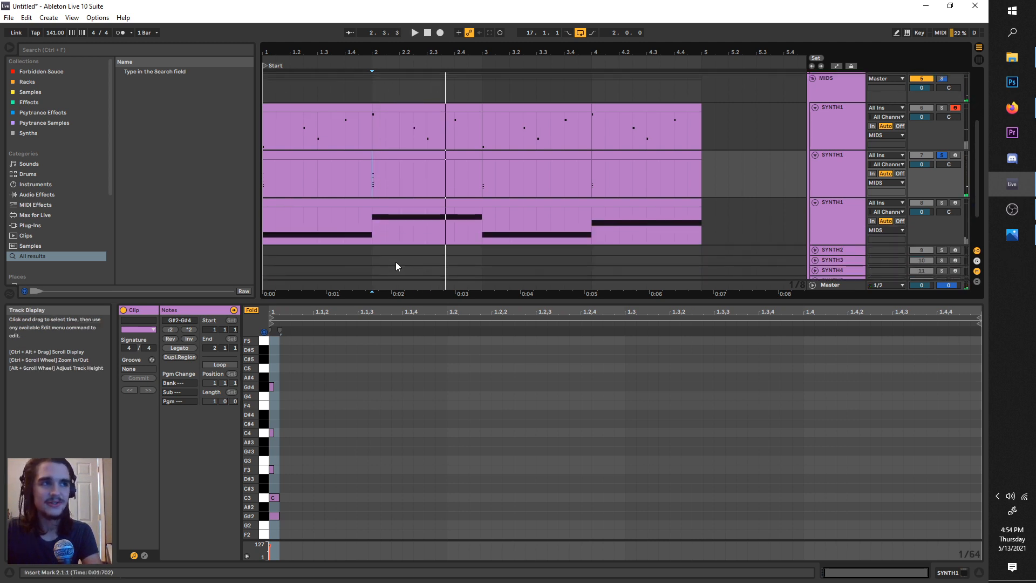
scroll(396, 261, "up", 1)
scroll(374, 252, "down", 3)
scroll(374, 251, "up", 3)
scroll(373, 251, "left", 3)
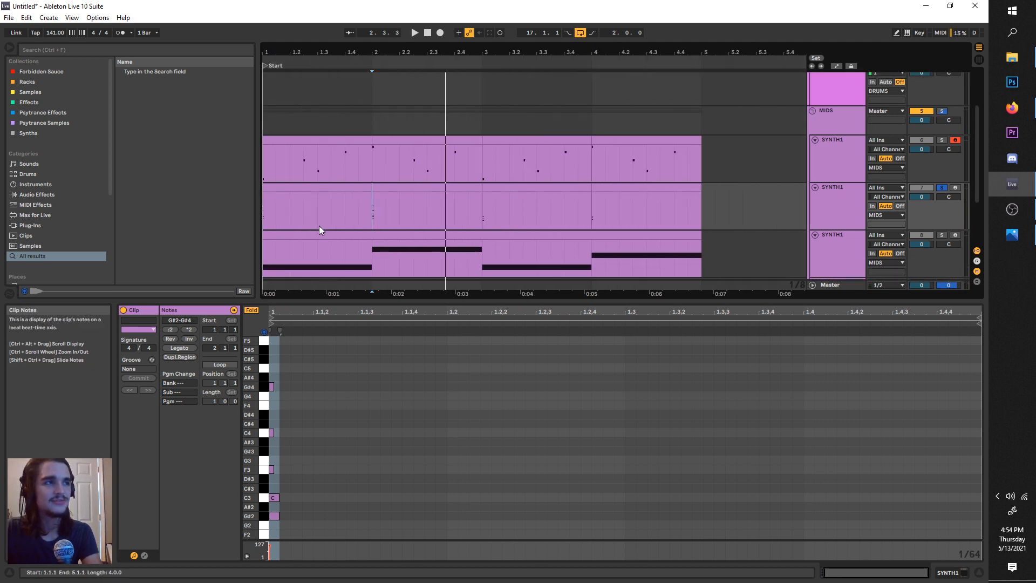
left_click(296, 140)
left_click(942, 140)
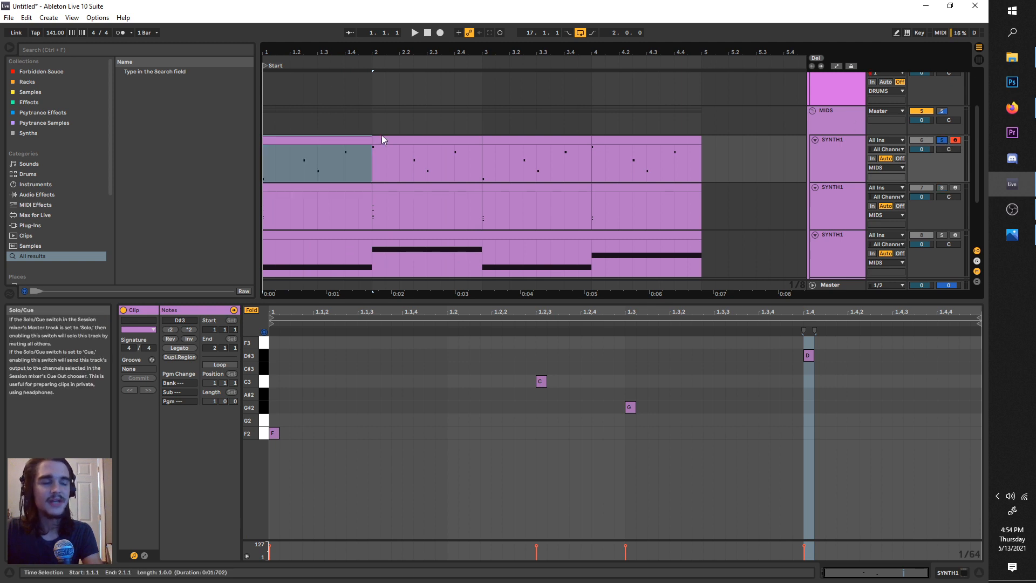
double_click(353, 139)
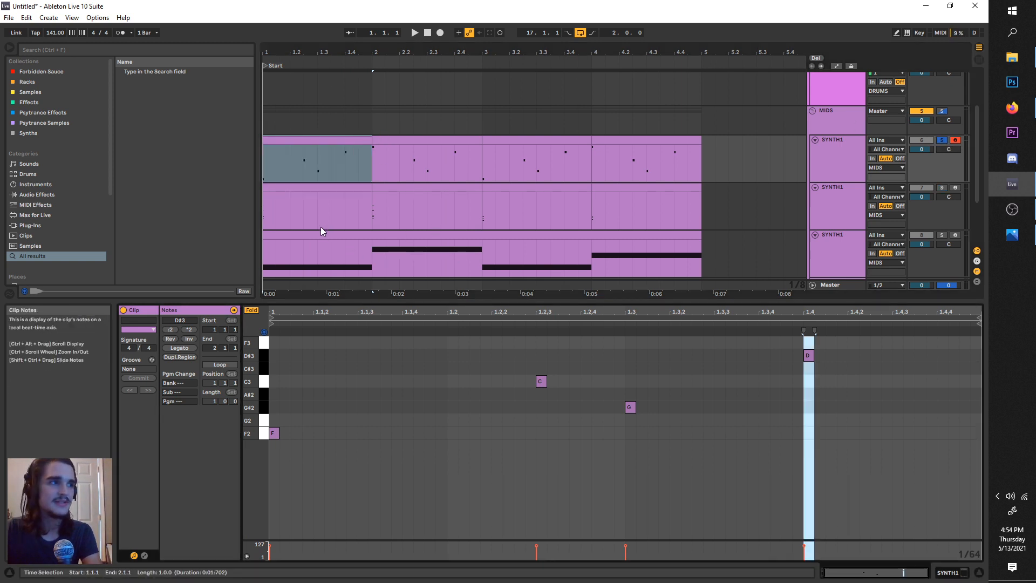
key("space")
Unfold the note rows, place short F#2 and E2 notes just before the bar 1 clip's start, and fold the rows again.
left_click(307, 393)
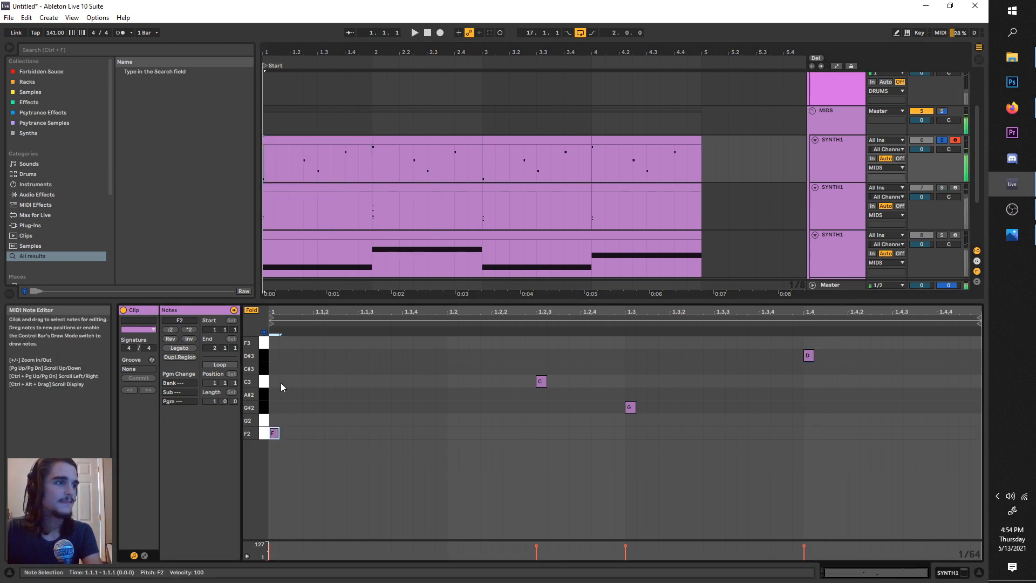
left_click(250, 311)
scroll(294, 438, "left", 1)
scroll(279, 438, "up", 2)
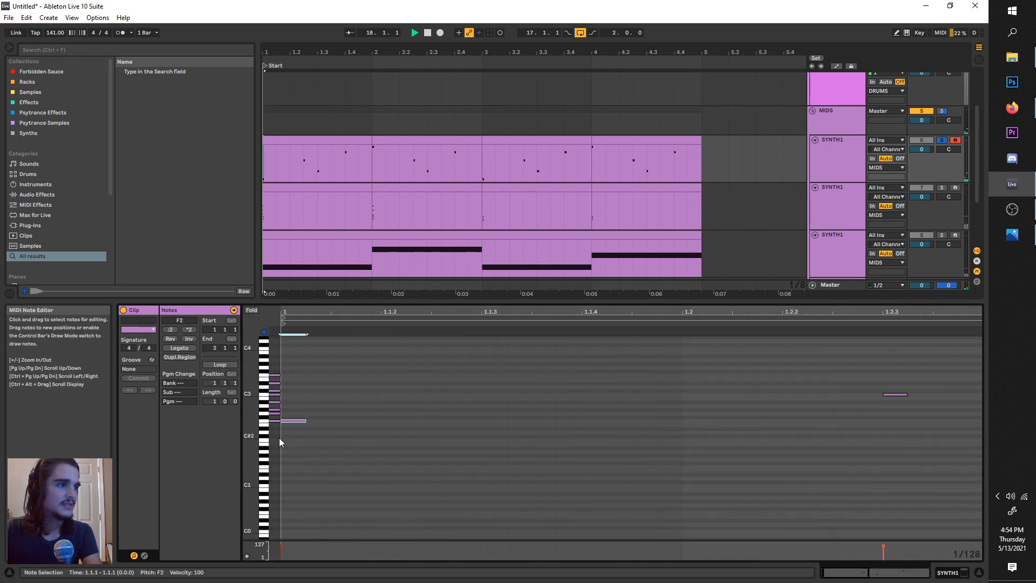
scroll(277, 434, "left", 1)
scroll(276, 432, "up", 3)
double_click(275, 429)
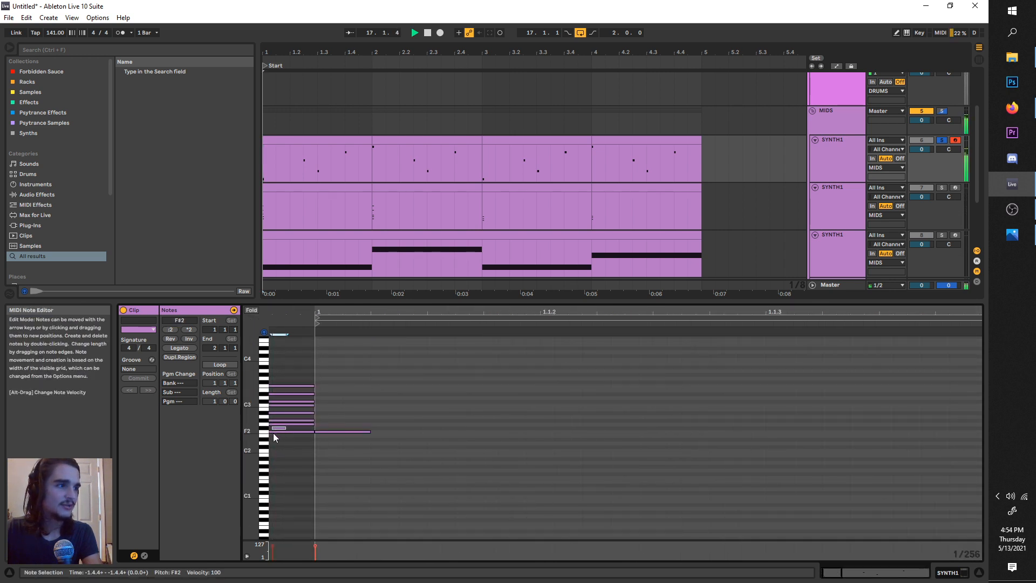
double_click(274, 436)
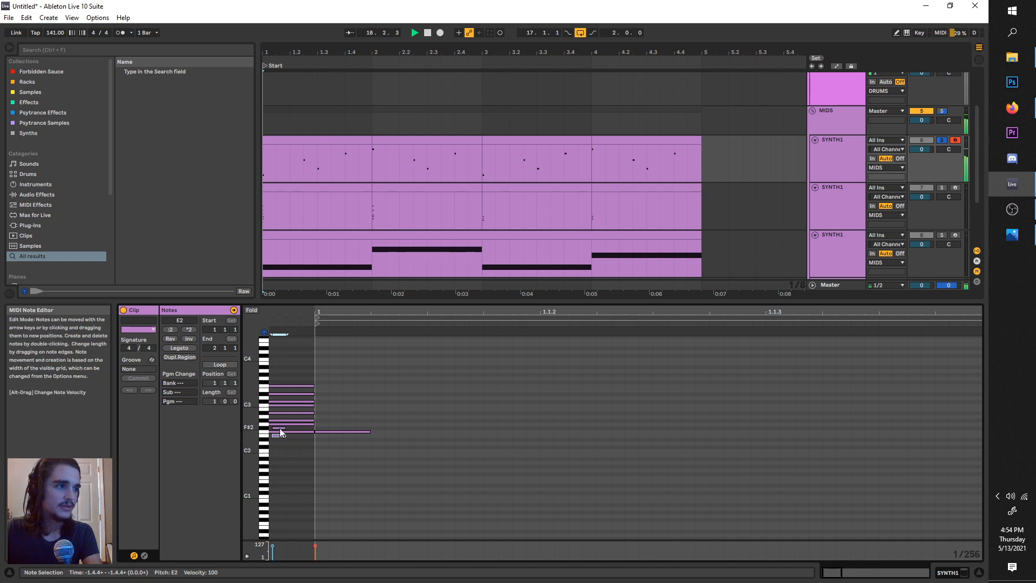
left_click(251, 312)
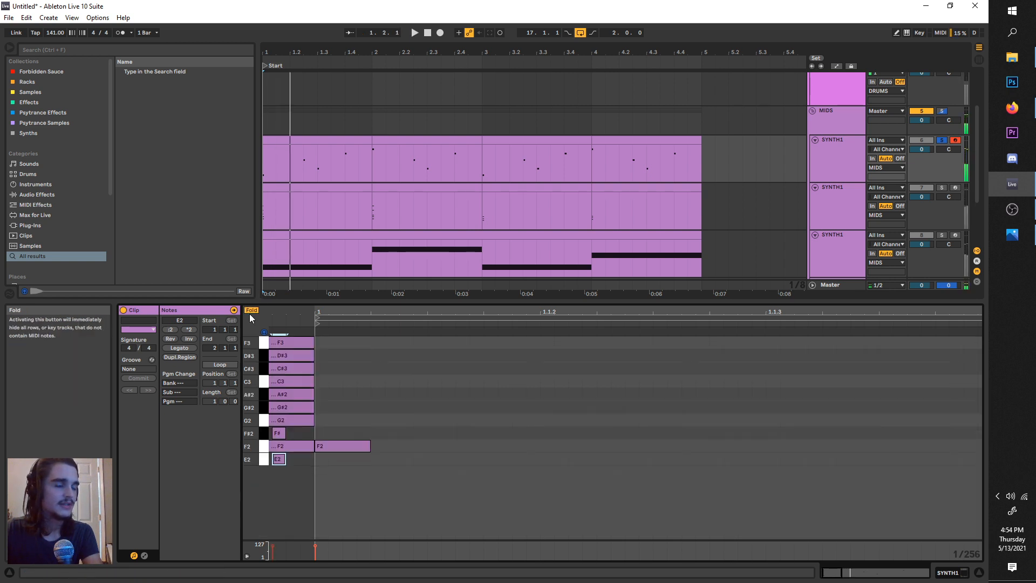
scroll(316, 417, "down", 4)
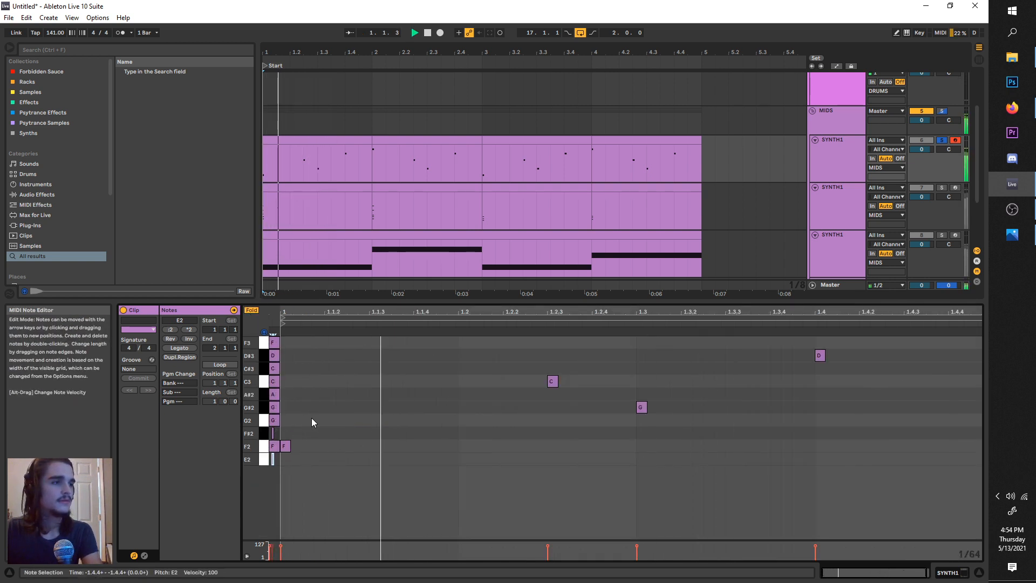
Delete the C3, G#2 and D#3 notes from the bar 1 melody, keeping the opening F2.
left_click_drag(883, 344, 531, 424)
key("Delete")
key("space")
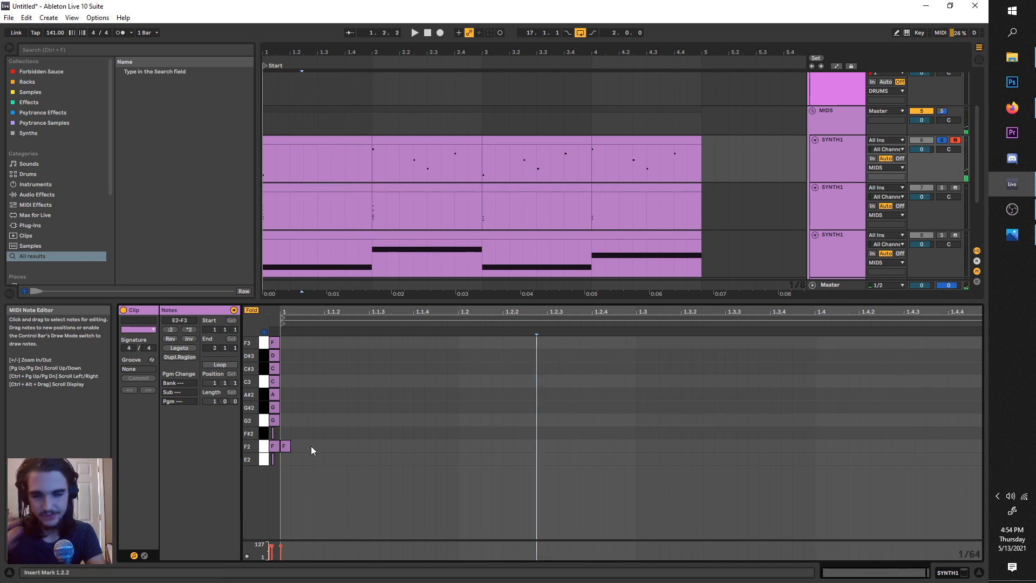
Add F#2 at beat 1.2, G#2 at beat 1.3 and E2 at beat 1.4, and play the new bar 1 line.
left_click(270, 433)
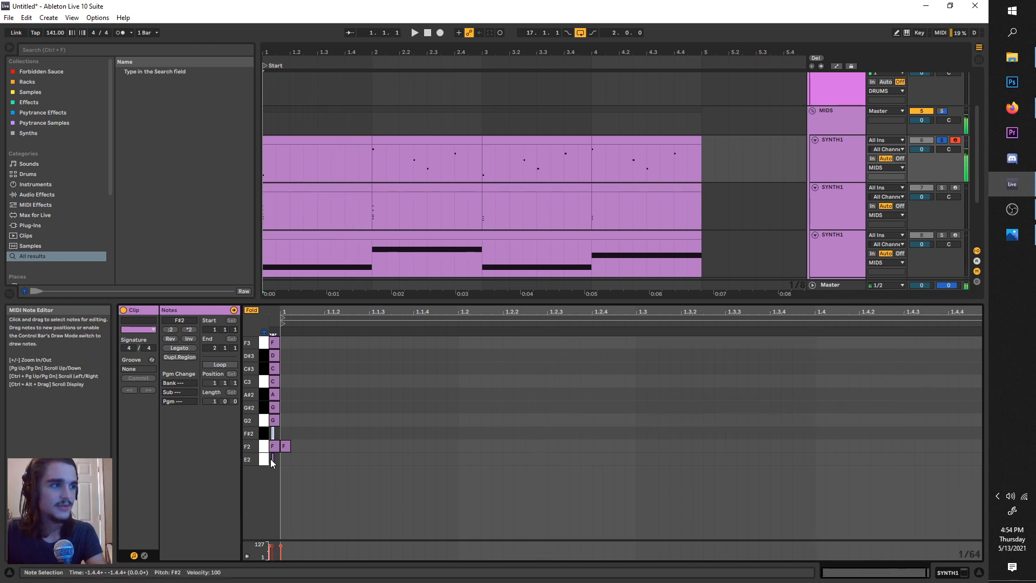
double_click(463, 433)
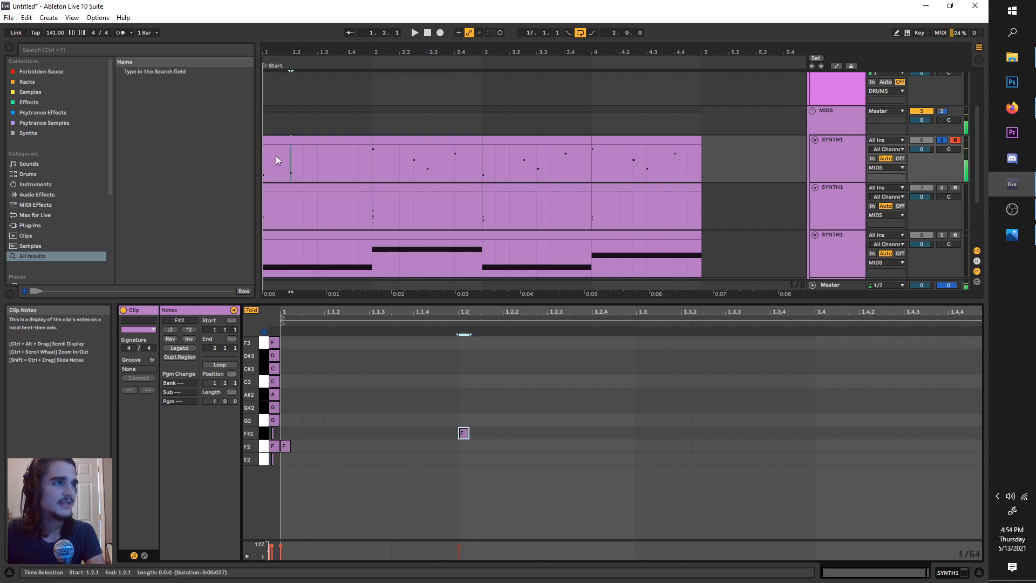
left_click(262, 160)
key("space")
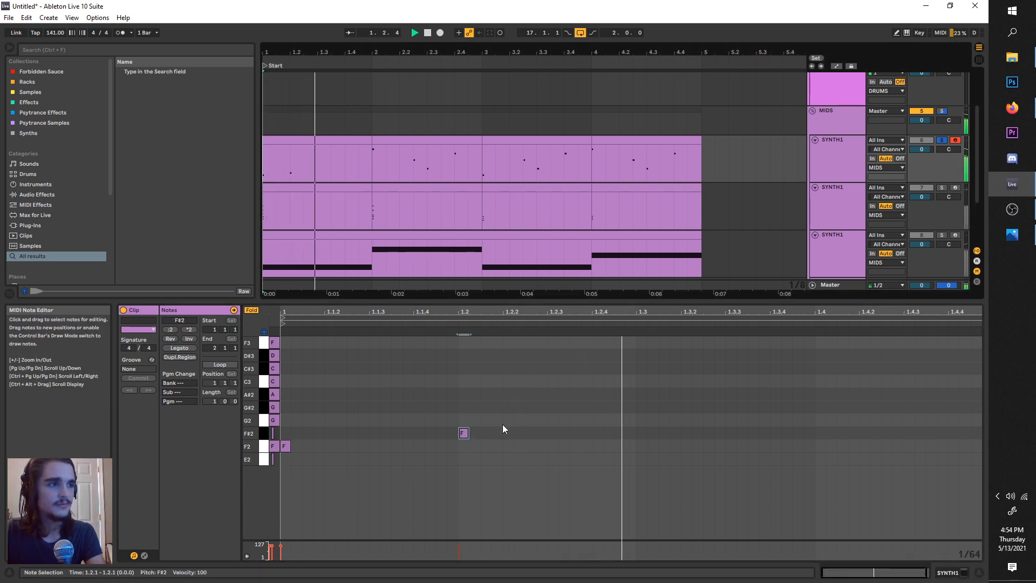
key("space")
double_click(639, 411)
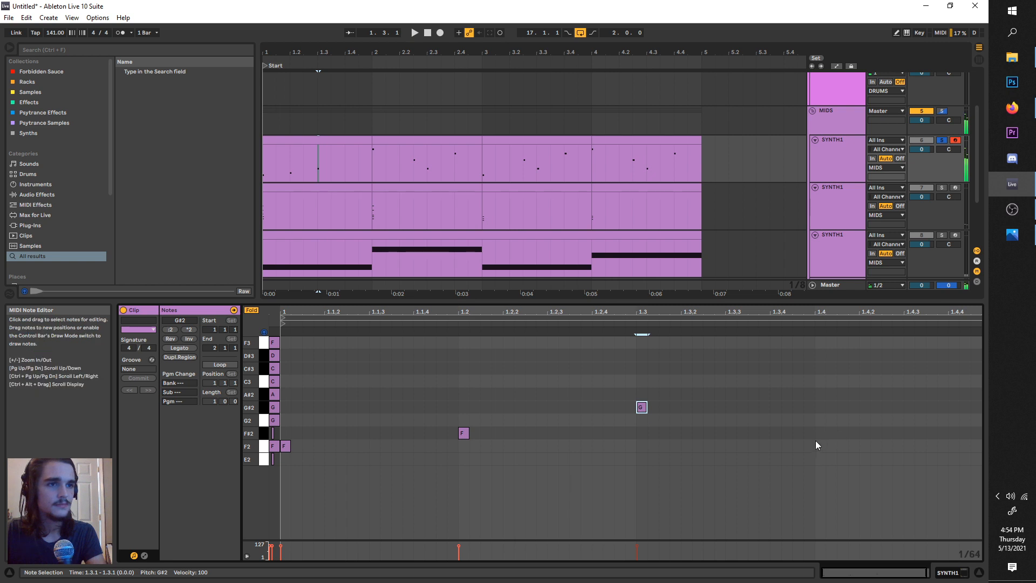
left_click(820, 456)
double_click(820, 457)
left_click(266, 161)
key("space")
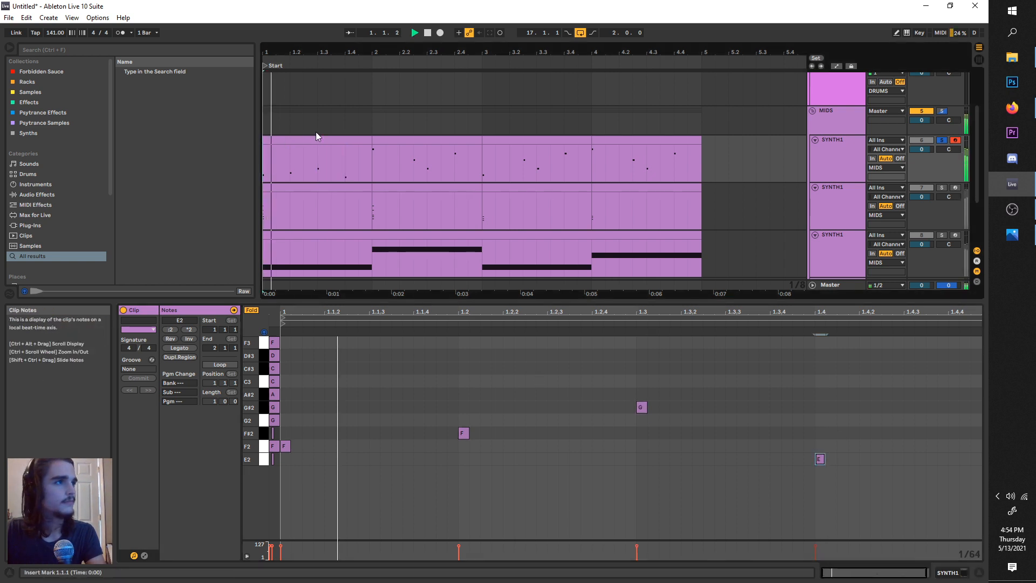
Duplicate the bar 1 melody clip over bars 2 to 4 of the top SYNTH1 track and play it from bar 1.
left_click(323, 136)
key("ctrl+d")
key("ctrl+d")
key("ctrl+d")
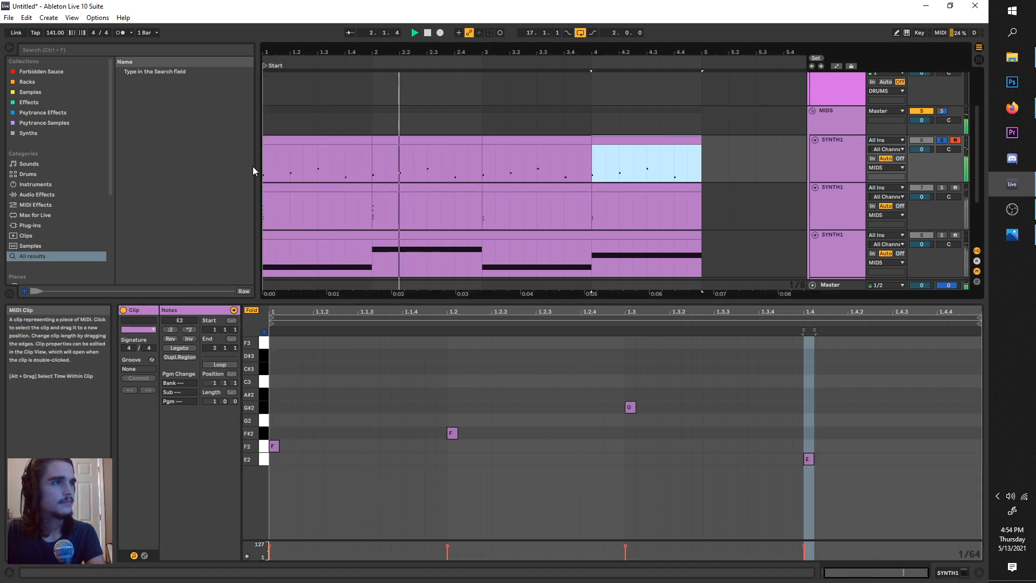
left_click(267, 170)
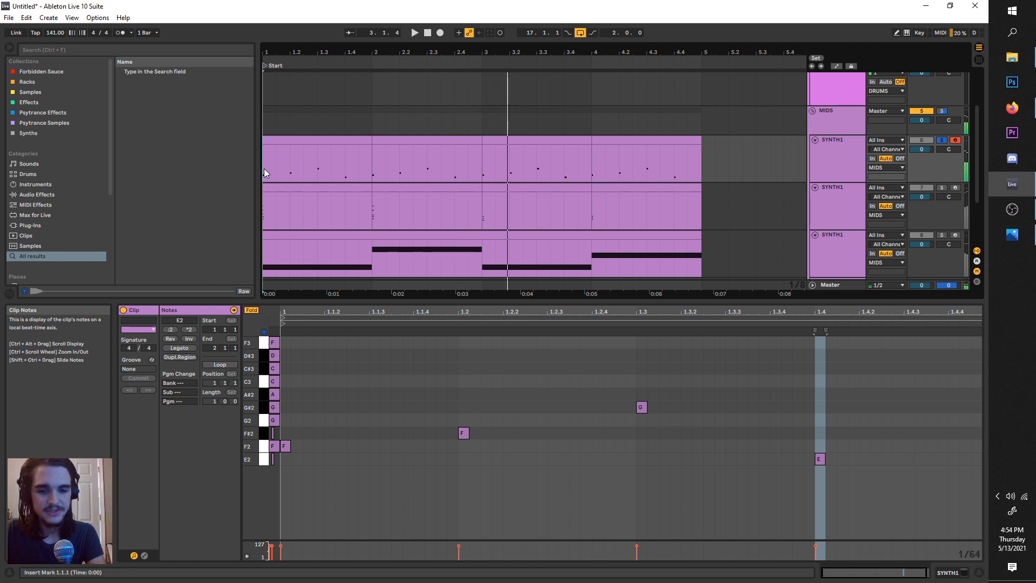
left_click(264, 165)
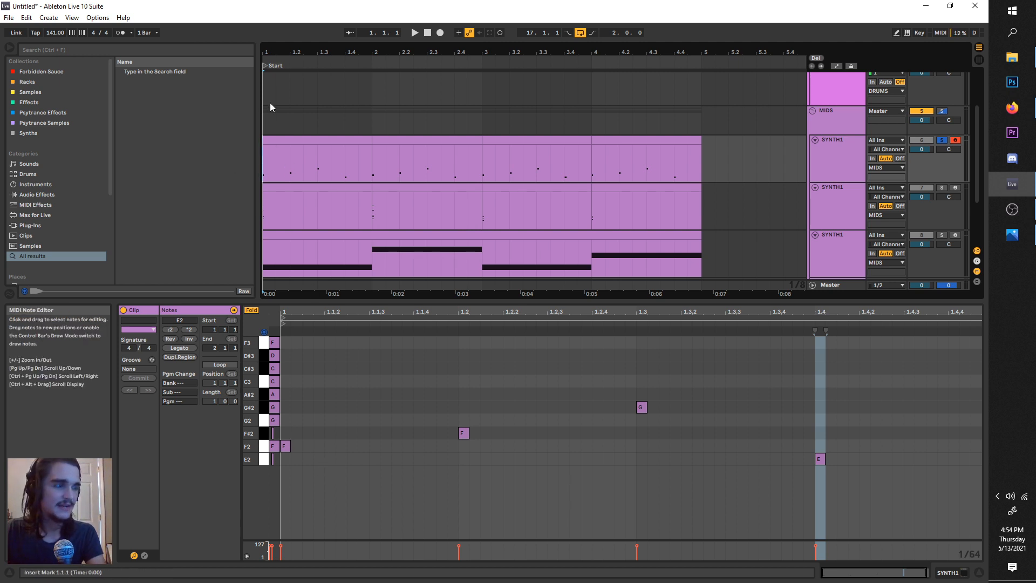
Transpose all four notes of the bar 1 melody down two octaves and play the clip.
left_click(312, 140)
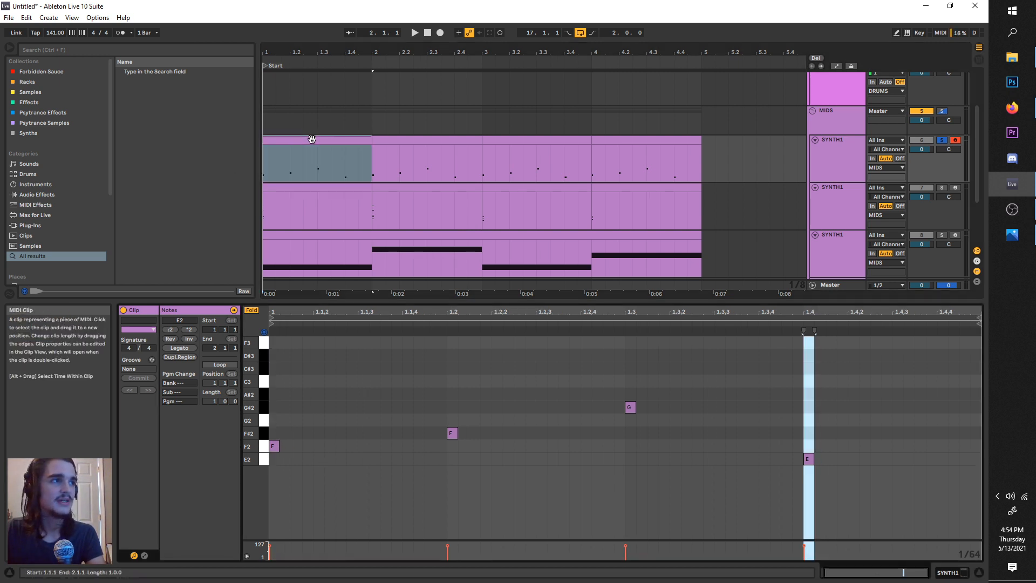
left_click_drag(881, 400, 271, 497)
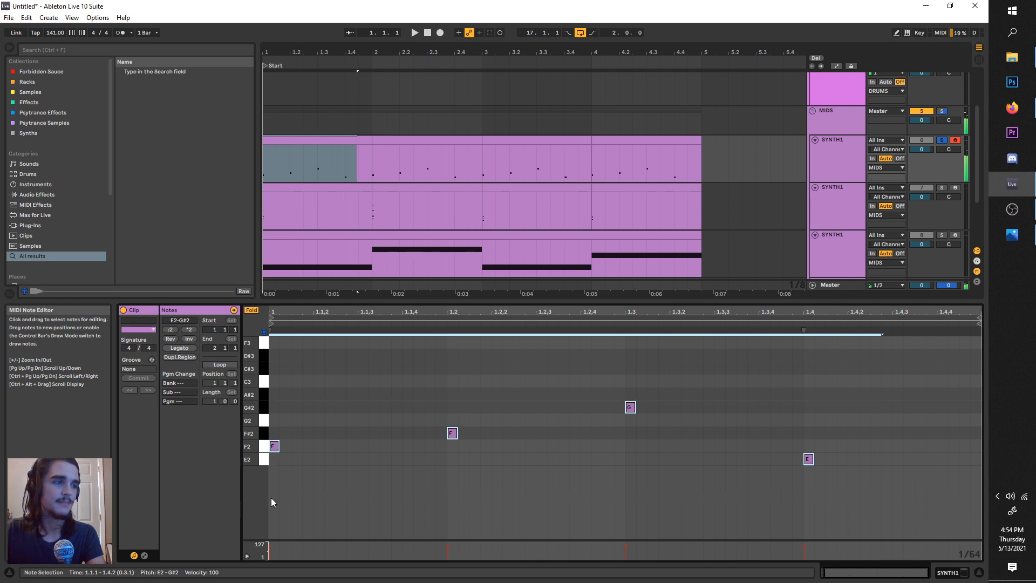
key("shift+Down")
key("shift+Down")
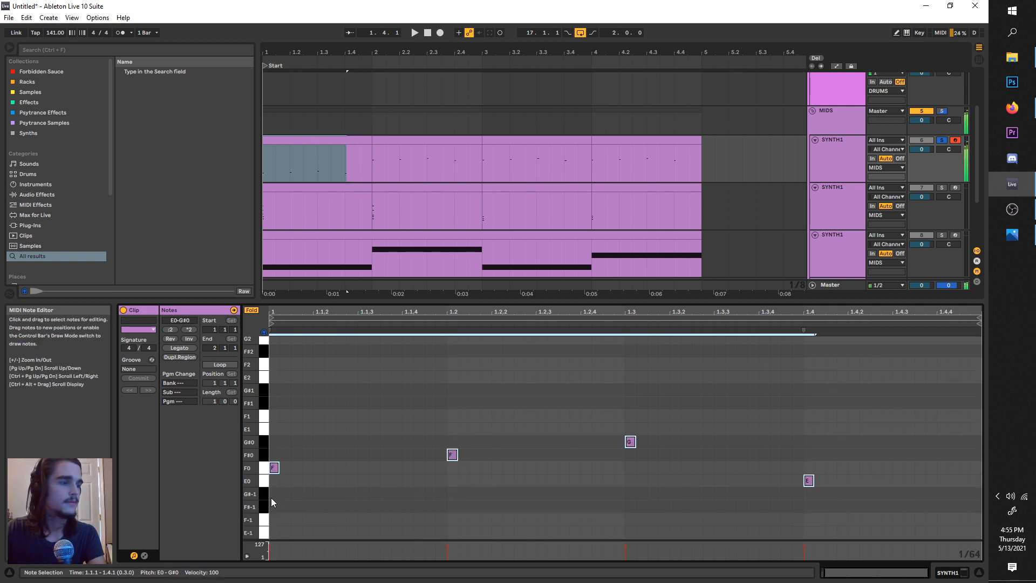
left_click(265, 155)
key("space")
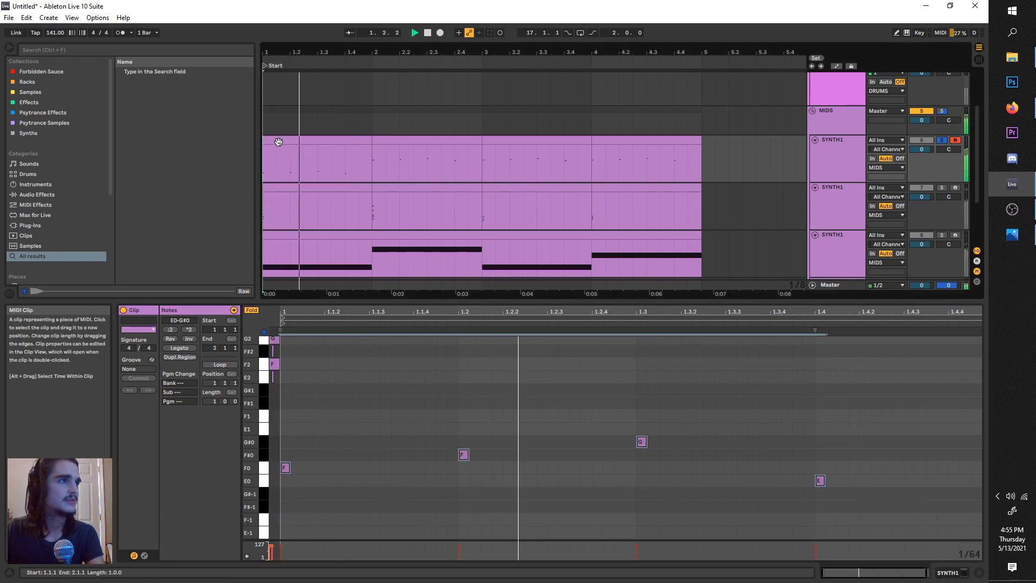
Copy the transposed bar 1 melody clip to bar 17 of the top SYNTH1 track, aligned with the percussion loop.
left_click(278, 141)
key("ctrl+c")
scroll(278, 142, "down", 5)
left_click(610, 147)
key("ctrl+v")
scroll(611, 150, "up", 3)
left_click(613, 153)
Duplicate the bar 17 melody clip into bar 18, and unsolo the MIDS group and top SYNTH1 track while the loop plays.
key("space")
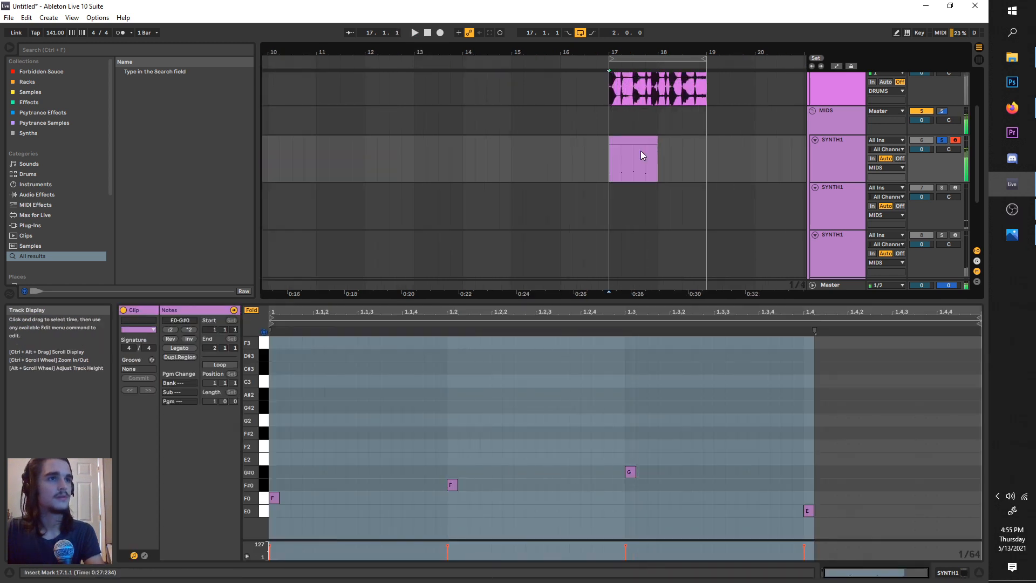
key("space")
left_click(633, 145)
key("ctrl+d")
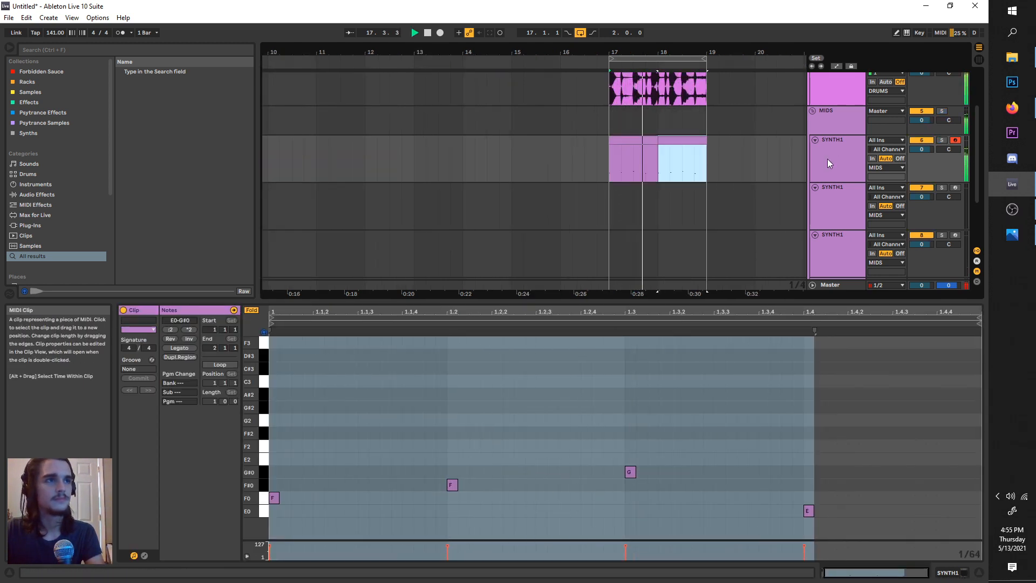
Show the top SYNTH1 track's instrument while the loop plays, and stop playback.
left_click(834, 157)
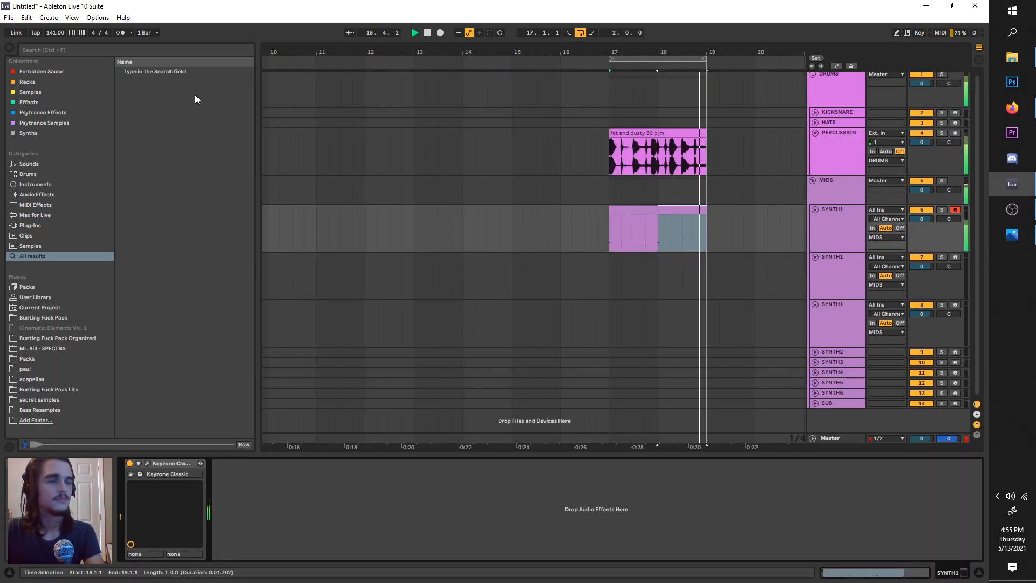
left_click(78, 52)
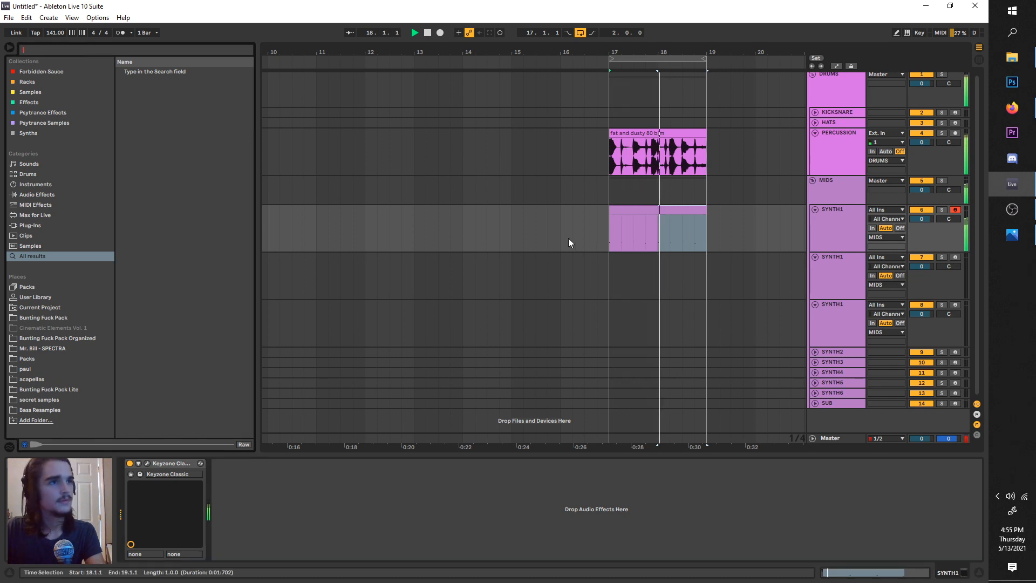
left_click(610, 233)
key("space")
Clear beats 17.3 and 17.4 of the bar 17 melody clip, and move its beat 17.2 segment to beat 17.4.
scroll(613, 233, "up", 5)
scroll(647, 228, "right", 3)
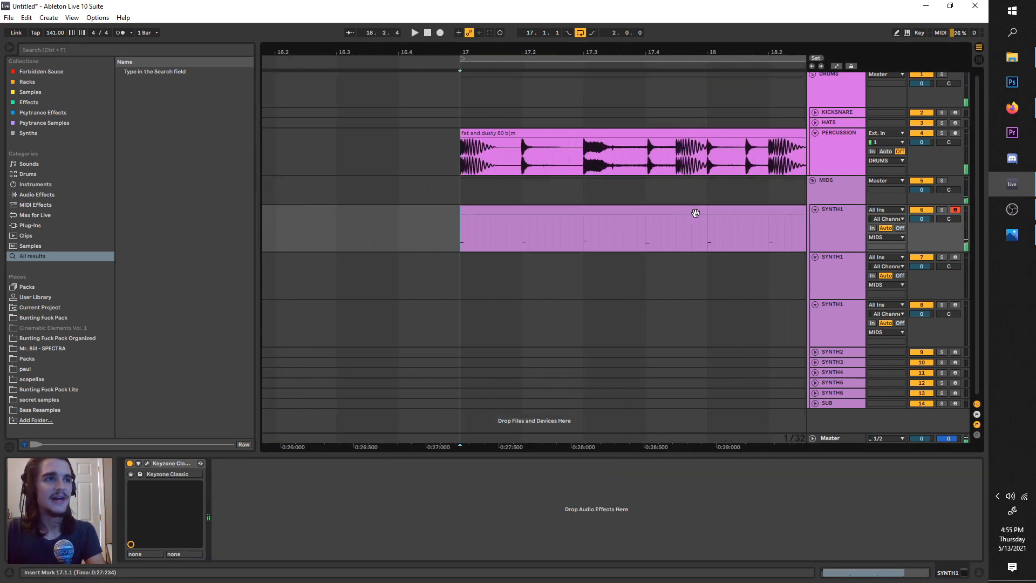
left_click_drag(705, 210, 521, 211)
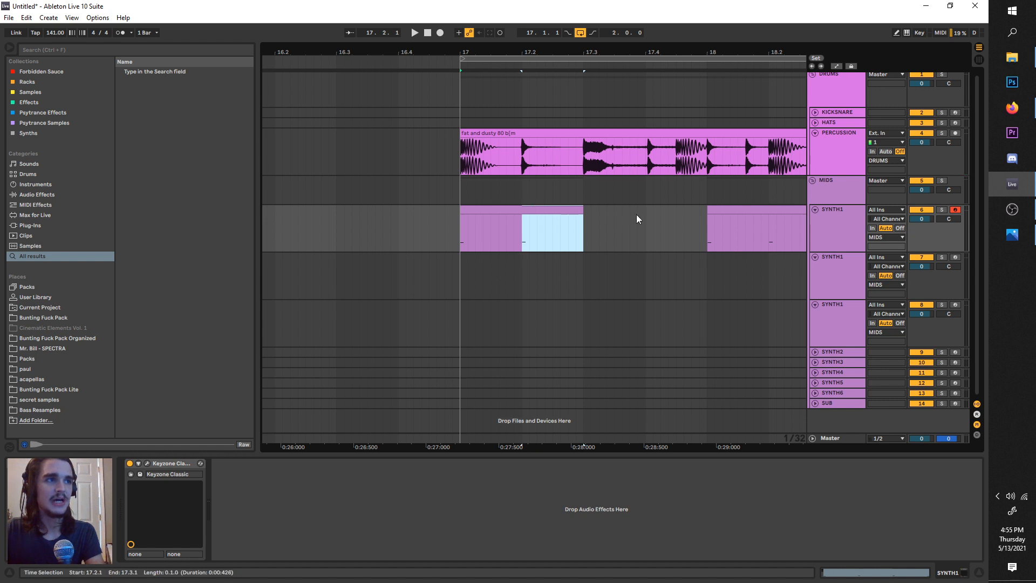
key("ctrl+x")
left_click(647, 216)
key("ctrl+v")
left_click(401, 229)
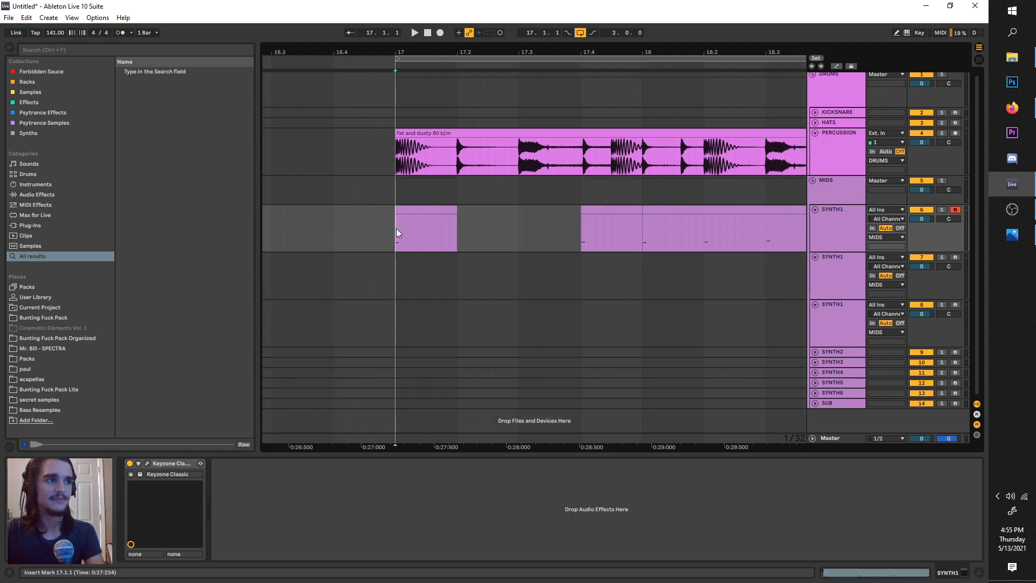
Audition the bar 17 loop, and replace the top SYNTH1 track's instrument with Operator.
key("space")
scroll(629, 244, "right", 4)
scroll(580, 234, "down", 4)
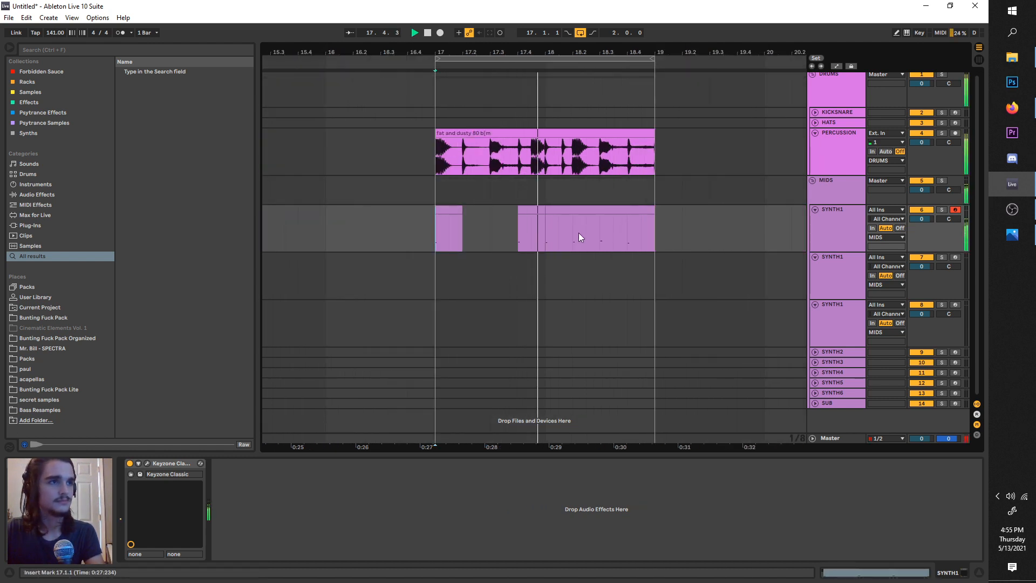
scroll(579, 234, "up", 3)
left_click(82, 50)
type("OPERAT")
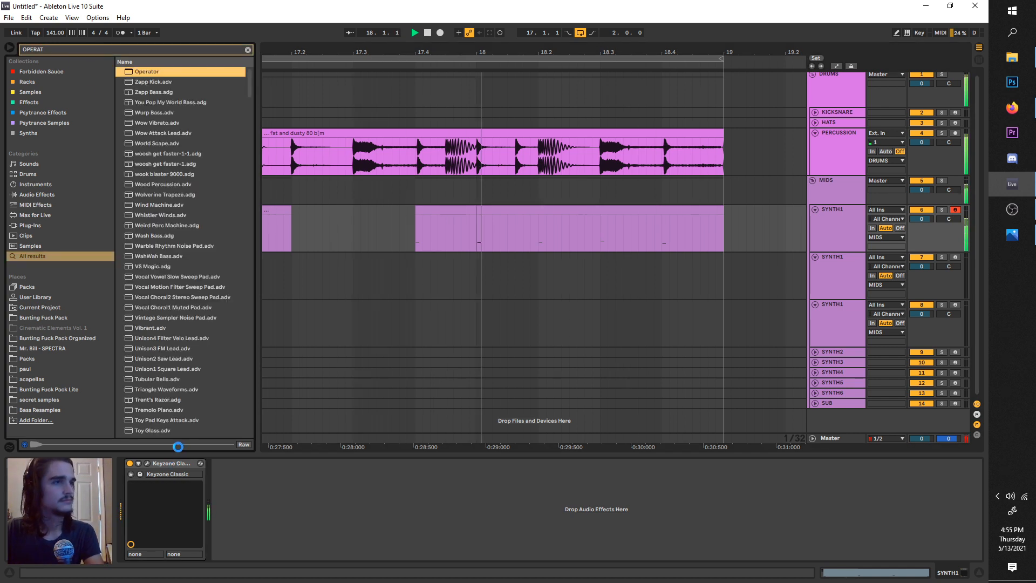
key("Return")
key("space")
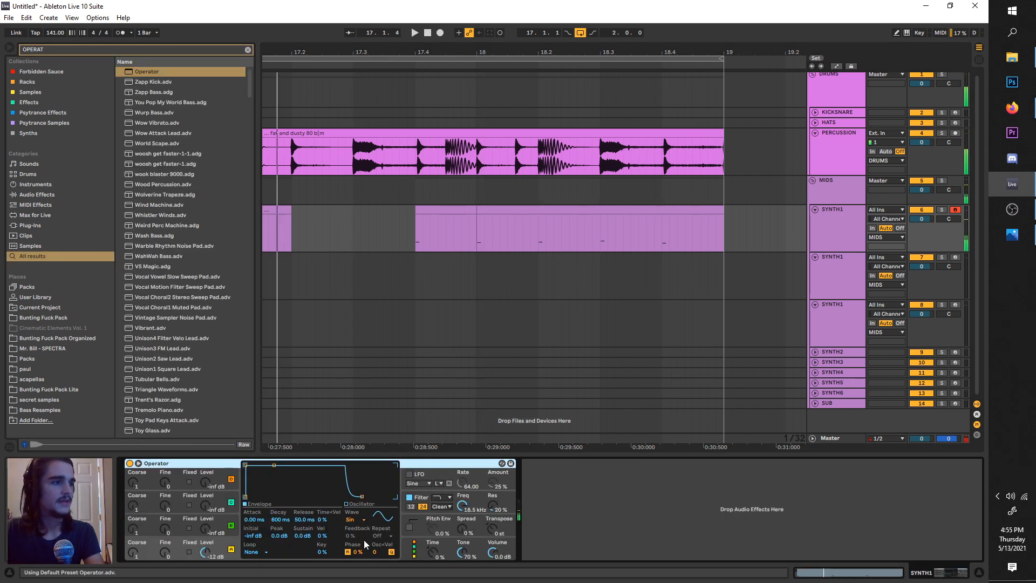
Set Operator's oscillator waveform to Saw D and audition the bar 17 loop with it.
left_click(358, 521)
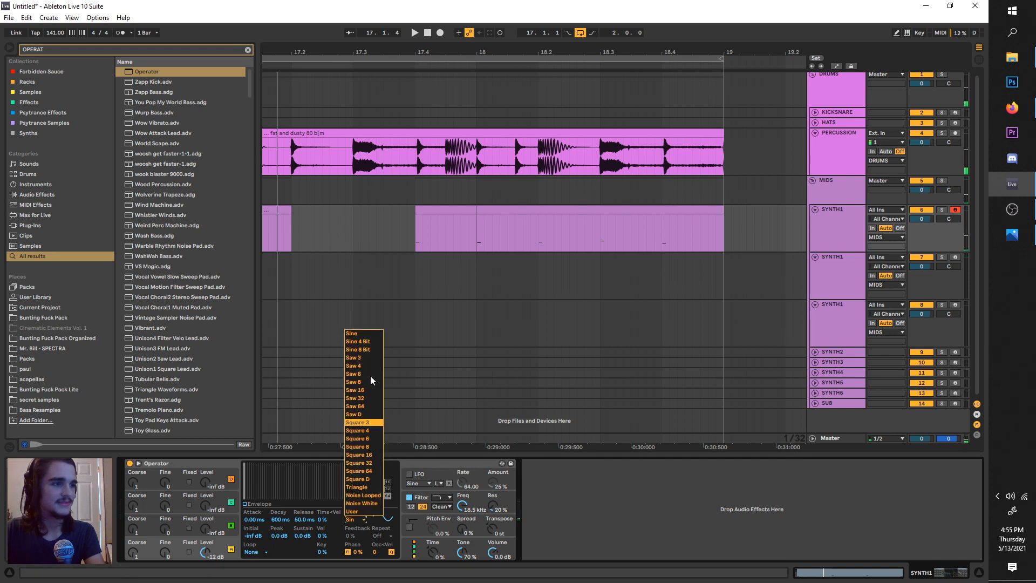
left_click(358, 414)
key("space")
scroll(306, 241, "down", 3)
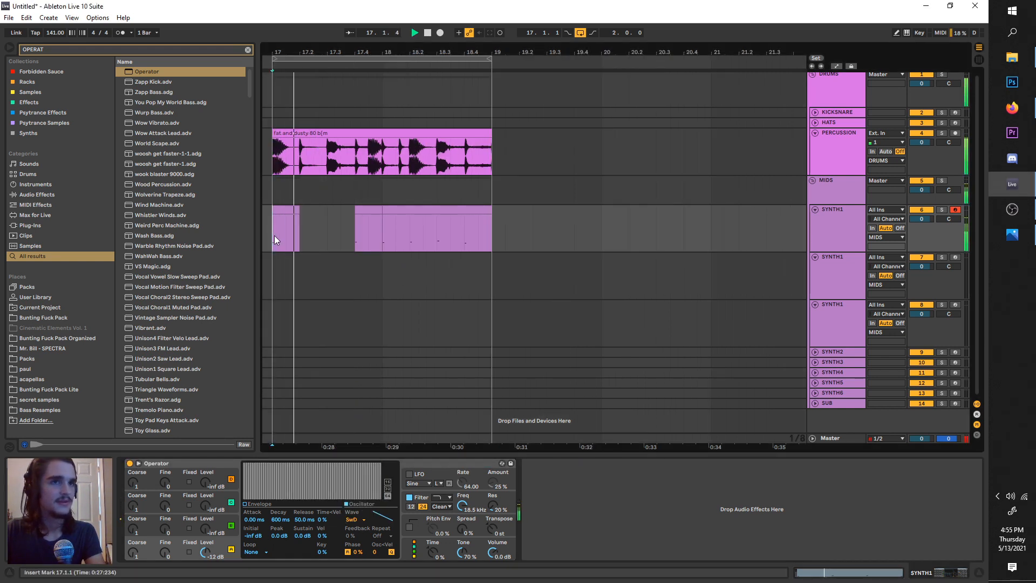
key("space")
key("space")
key("space")
key("space")
mouse_move(134, 552)
left_mouse_down()
mouse_move(134, 538)
mouse_move(131, 559)
left_mouse_up()
key("space")
key("space")
key("space")
key("space")
key("space")
key("space")
key("space")
Lengthen the release of Operator's amplitude envelope to 1.16 s while the loop plays.
left_click(262, 502)
left_click_drag(356, 496, 385, 496)
key("space")
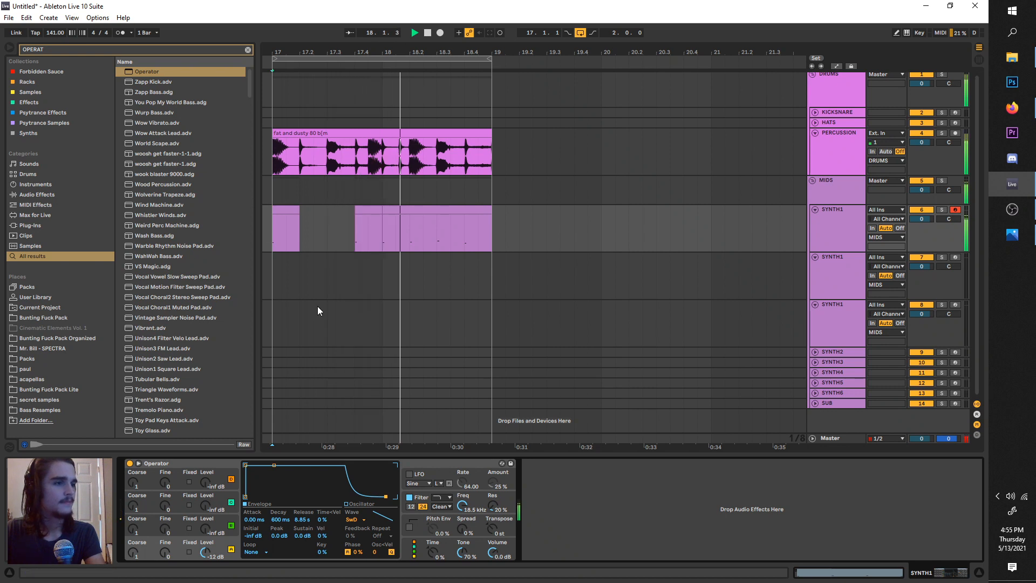
left_click_drag(386, 497, 372, 496)
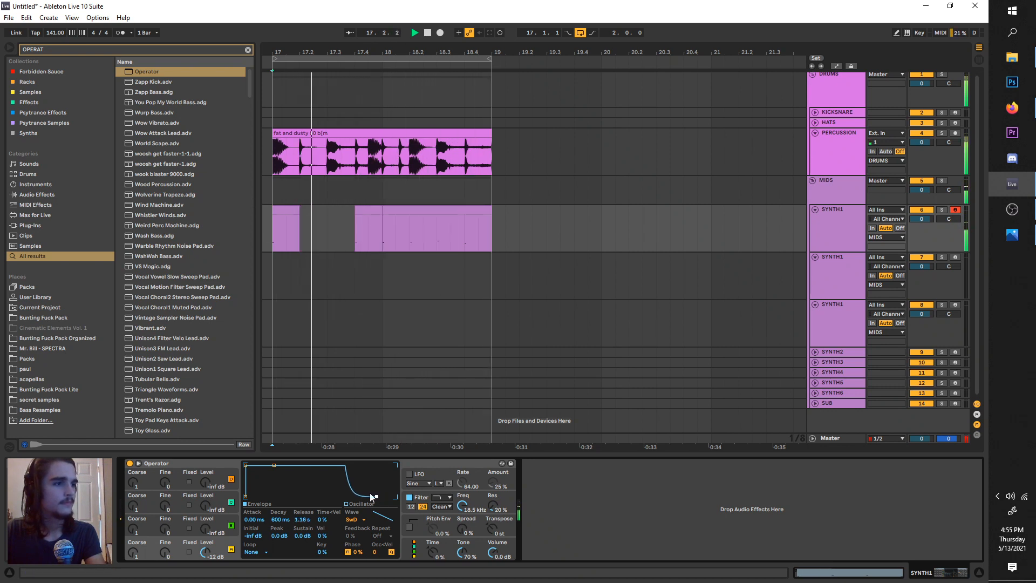
Add the OTT preset after Operator, duplicate it twice, and play the bar 17 loop through the chain.
key("ctrl+f")
type("OTT")
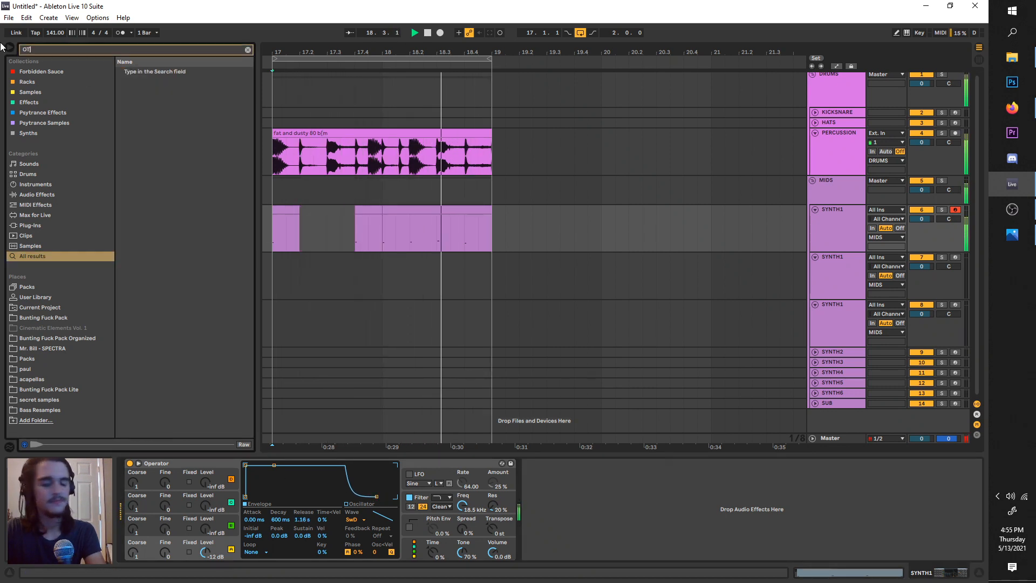
left_click(37, 194)
left_click(121, 72)
left_click_drag(153, 81, 755, 518)
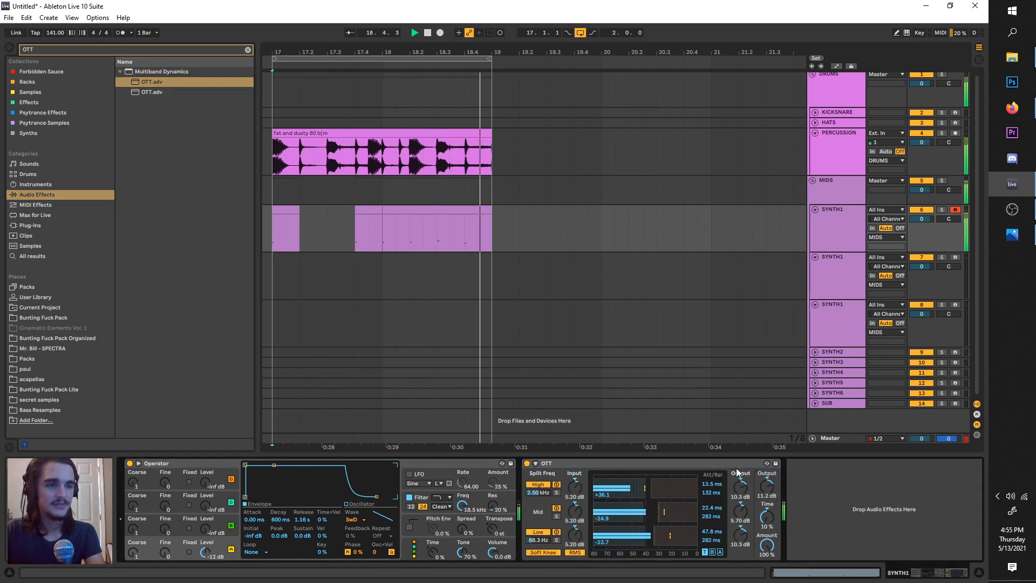
key("ctrl+d")
key("ctrl+d")
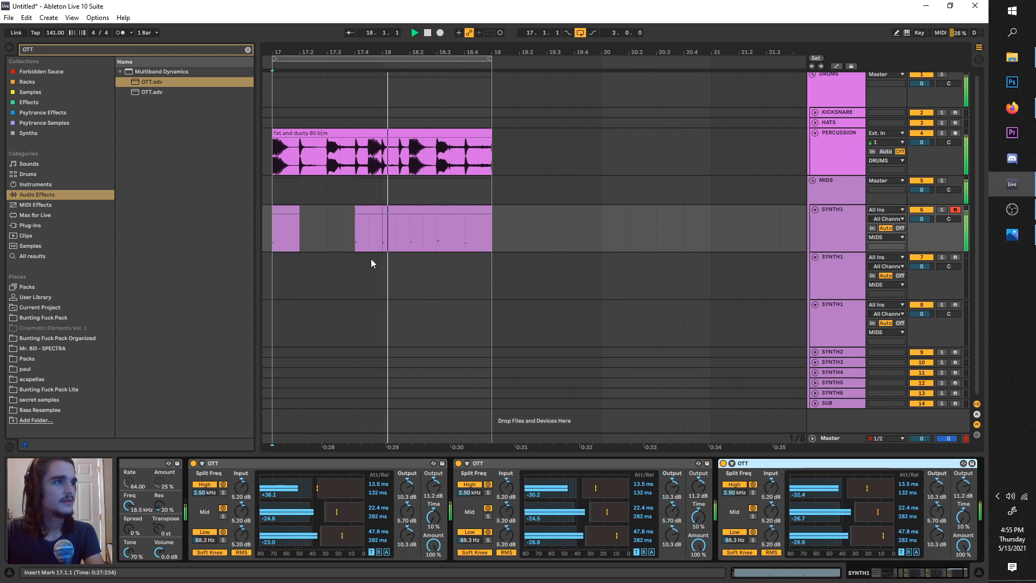
left_click(277, 236)
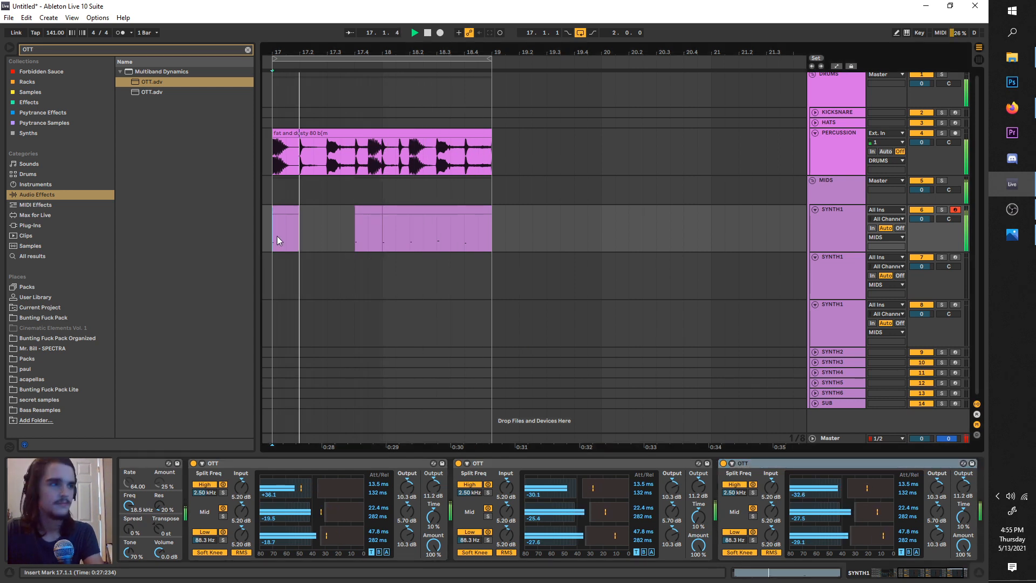
key("space")
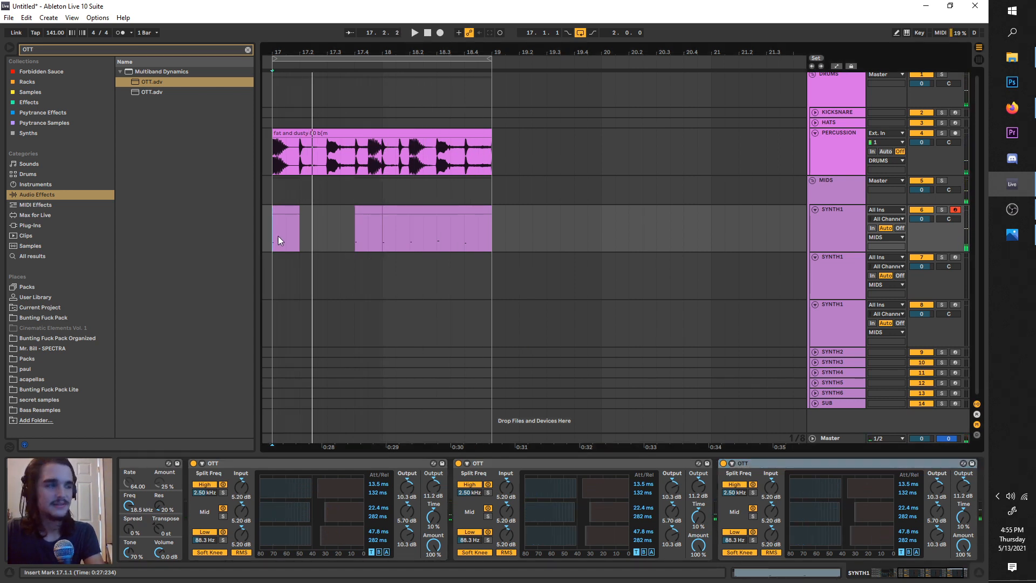
Inspect the notes of the top SYNTH1 track's bar 1 melody clip, and consult the scale chart basstheory.png in Photos before closing it.
scroll(303, 257, "left", 5)
scroll(442, 514, "left", 3)
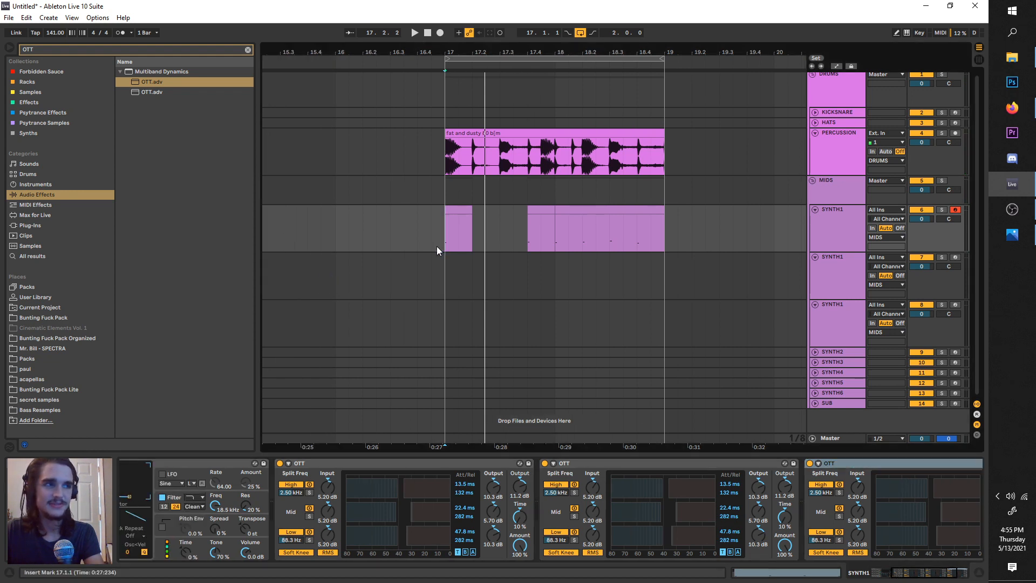
scroll(436, 246, "down", 6)
scroll(404, 257, "left", 13)
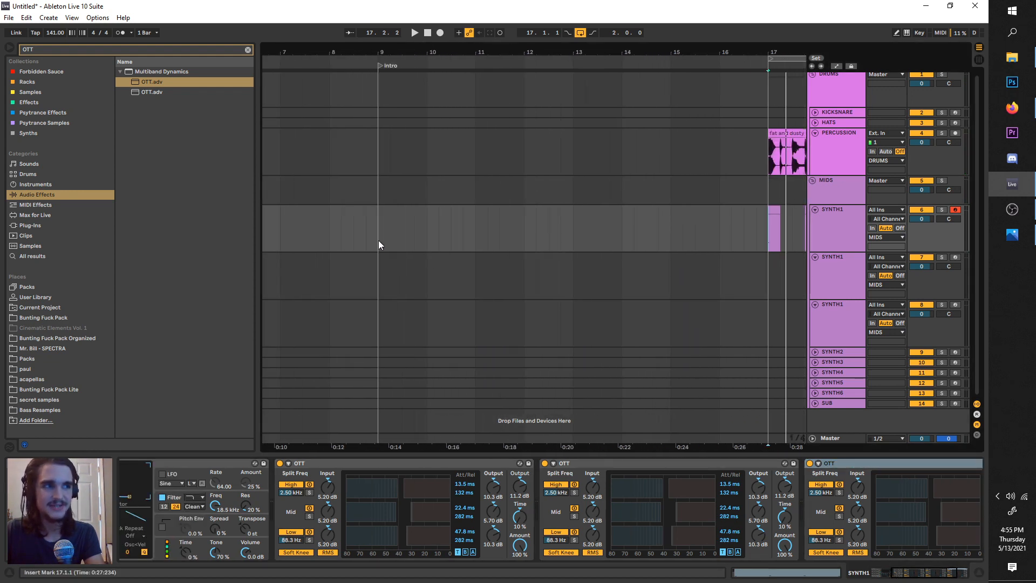
scroll(282, 228, "up", 5)
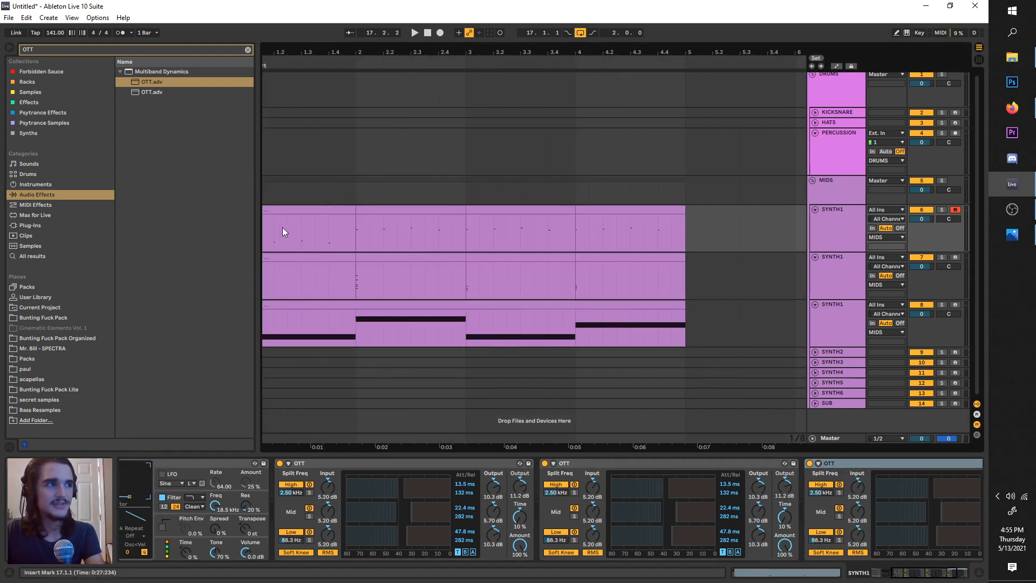
double_click(283, 211)
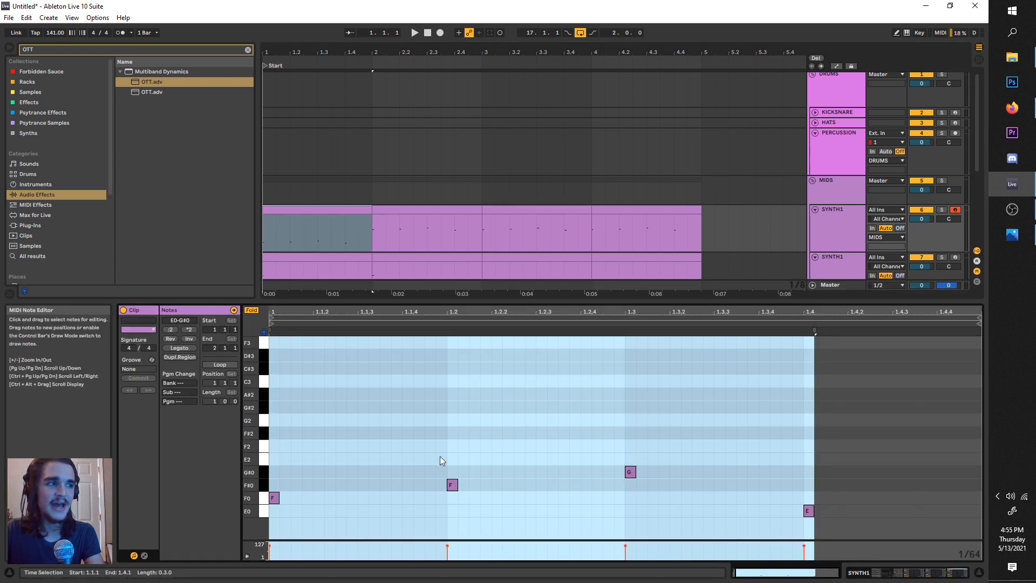
left_click(1016, 240)
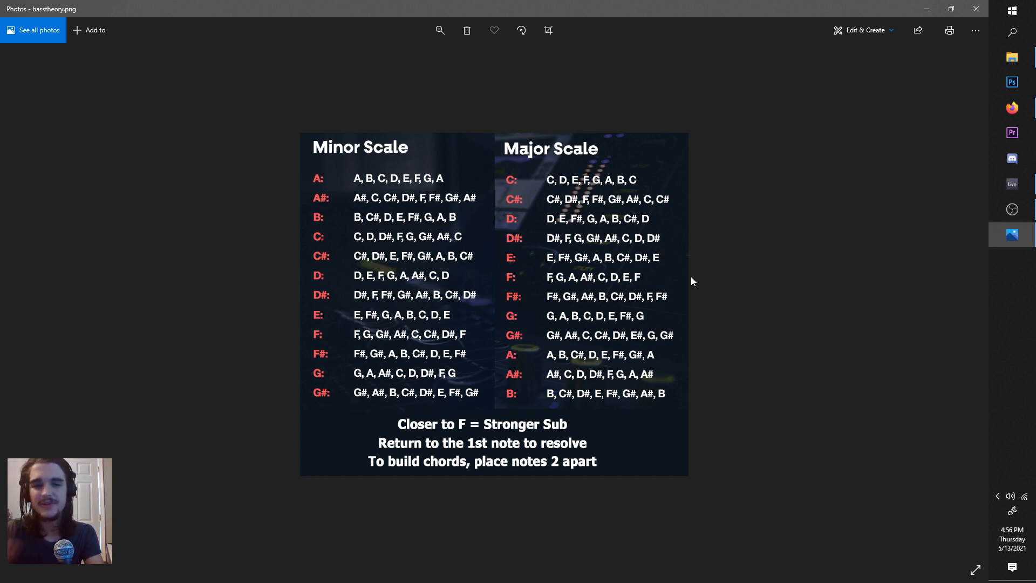
left_click(975, 5)
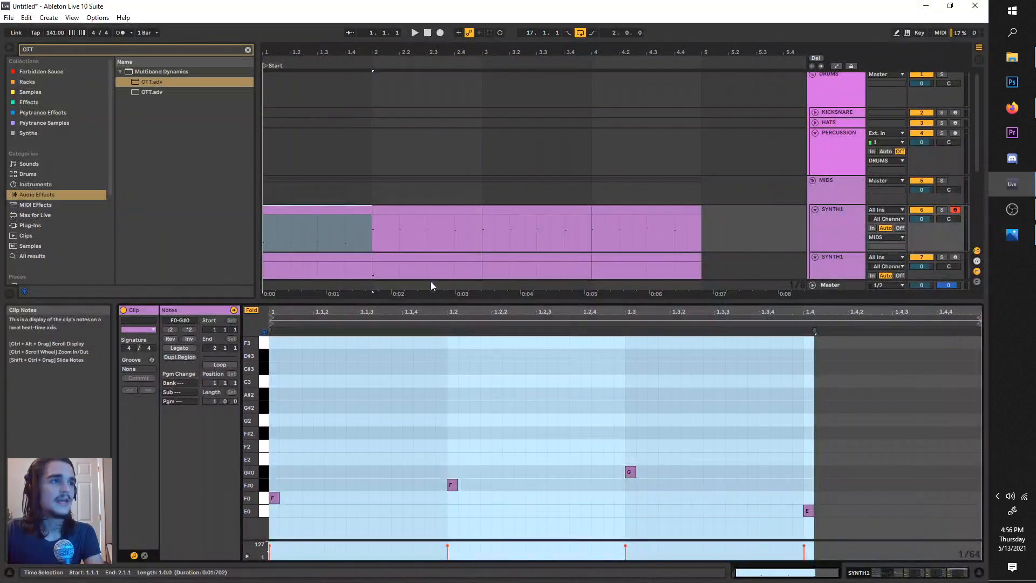
Delete the three OTT effects from the top SYNTH1 track and replace Operator with Keyzone Classic.
left_click_drag(428, 301, 332, 407)
left_click(275, 335)
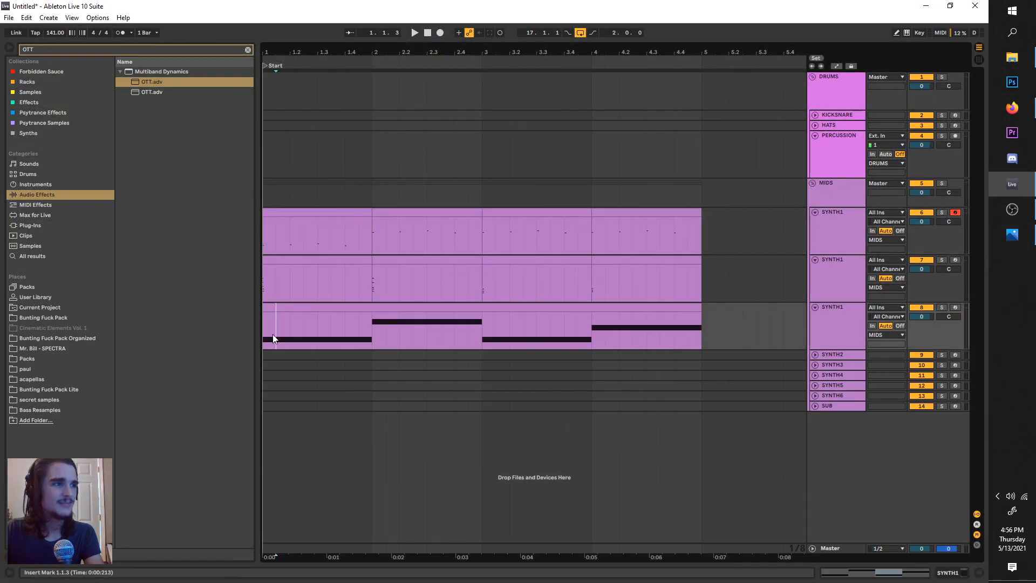
key("minus")
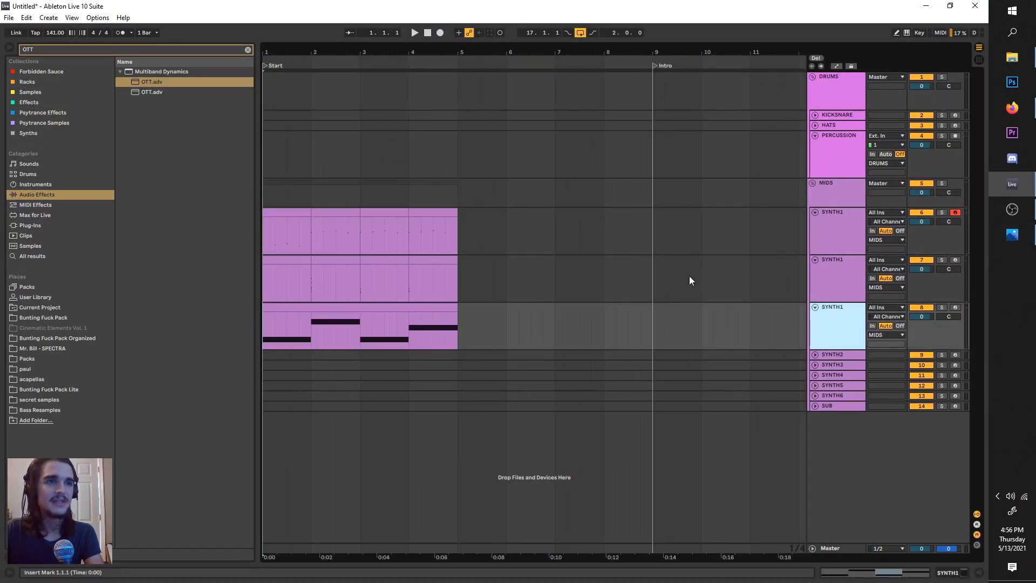
left_click(508, 227)
double_click(862, 213)
double_click(830, 279)
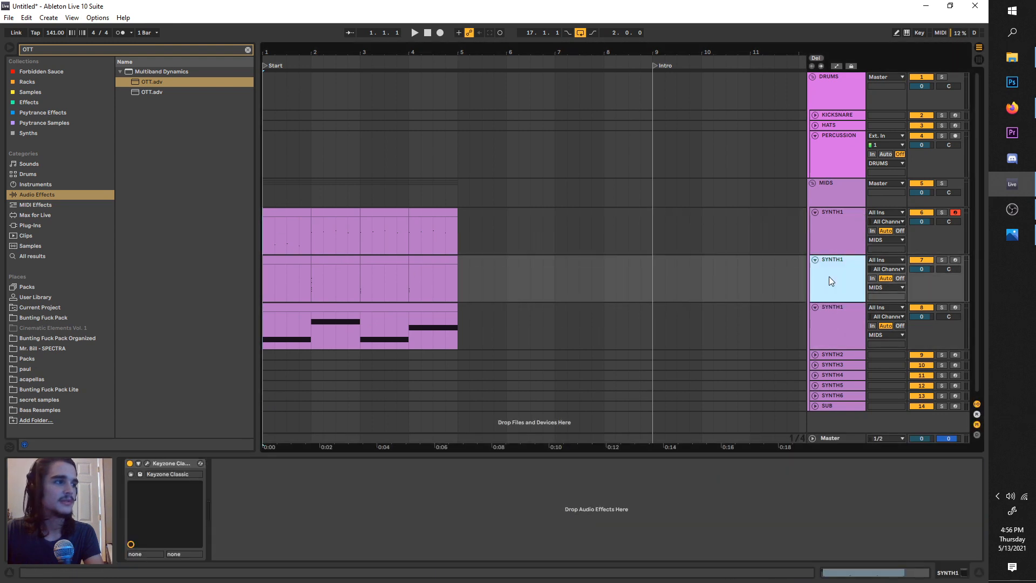
left_click(831, 236)
left_click(406, 464)
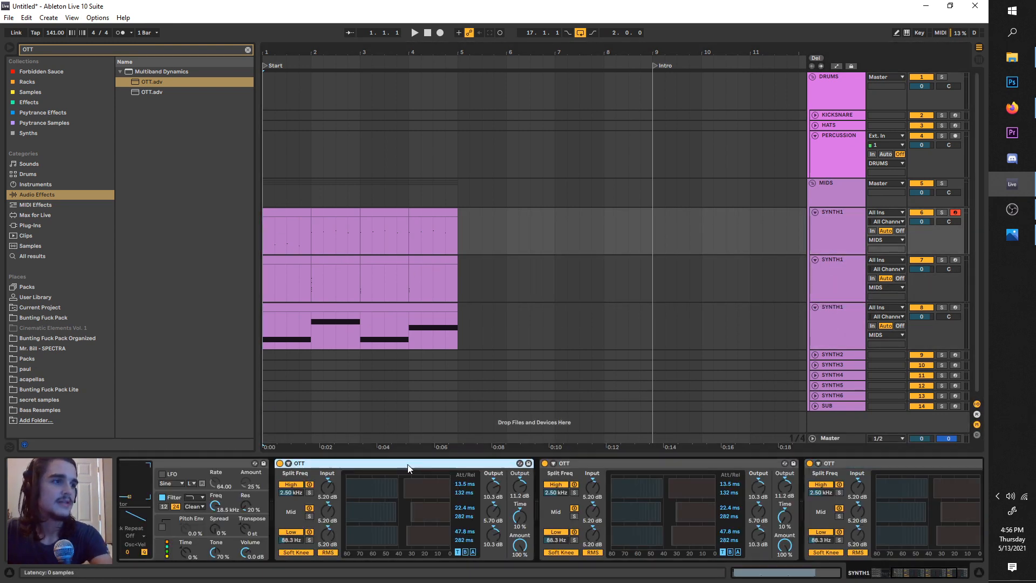
key("Delete")
key("Delete")
key("Delete")
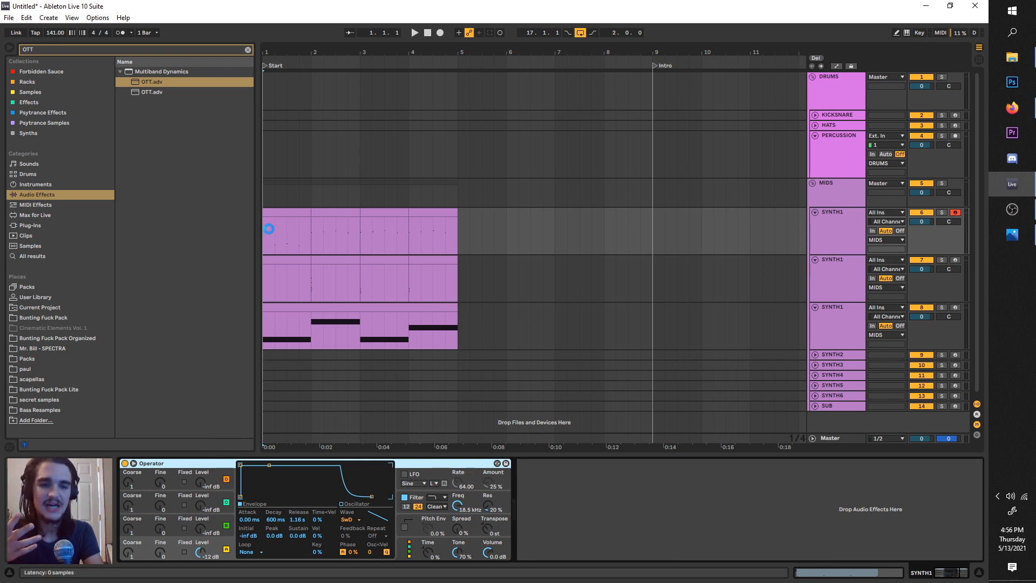
left_click(269, 228)
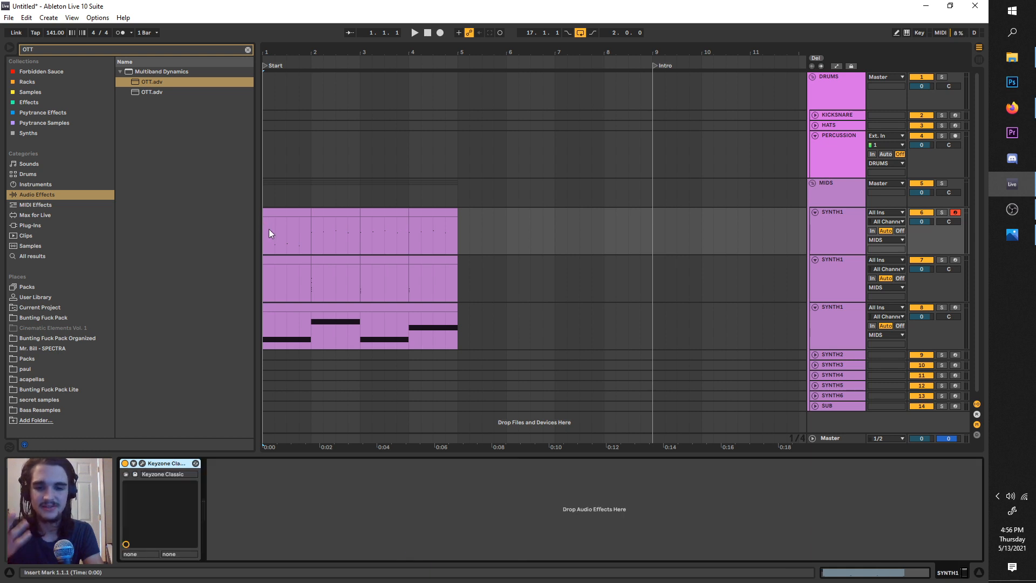
Replace the bar 1 melody clip on the top SYNTH1 track with a copy of the bar 2 clip.
left_click(268, 228)
left_click(324, 211)
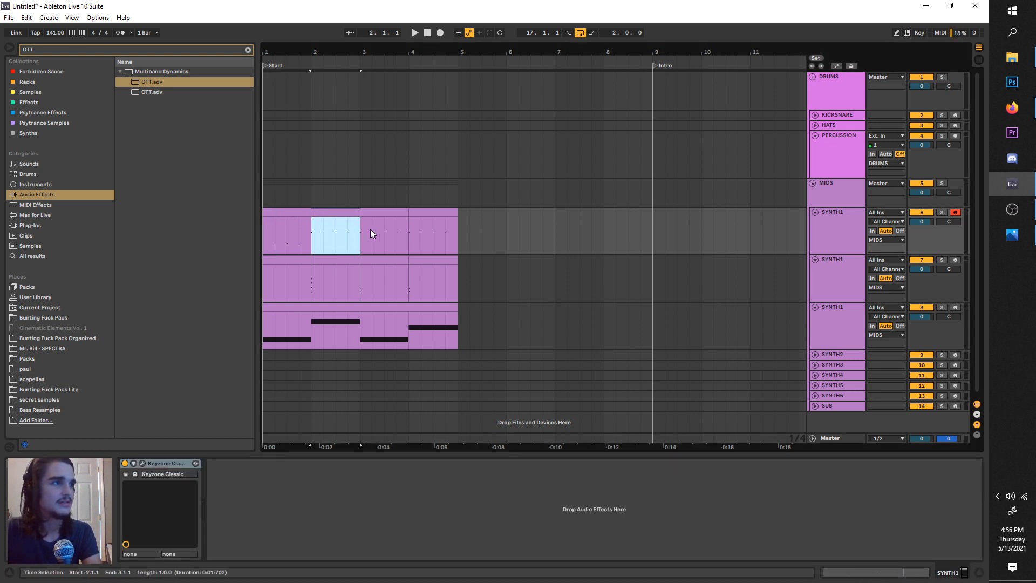
left_click(377, 214)
left_click(322, 211)
left_click(265, 224)
key("ctrl+v")
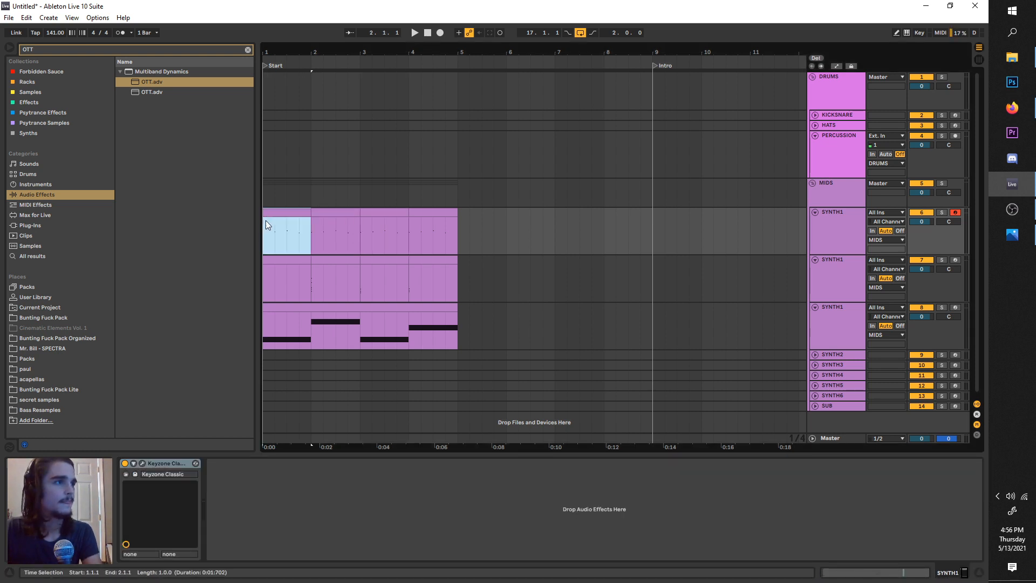
Set the loop to bars 1 through 4, covering the clips on the three SYNTH1 tracks, and play it.
key("space")
scroll(265, 230, "up", 2)
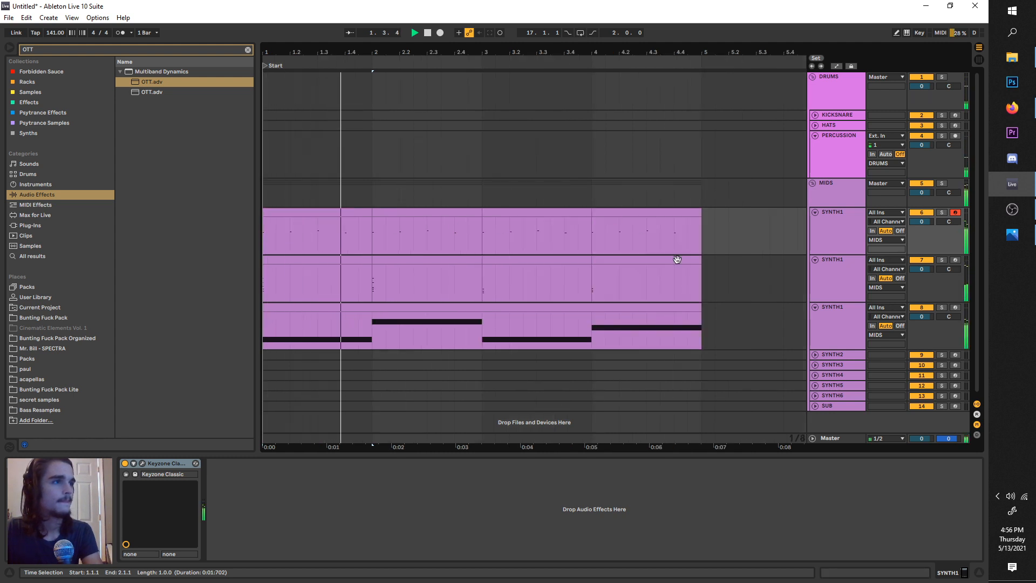
key("space")
left_click_drag(704, 333, 260, 219)
key("ctrl+l")
key("space")
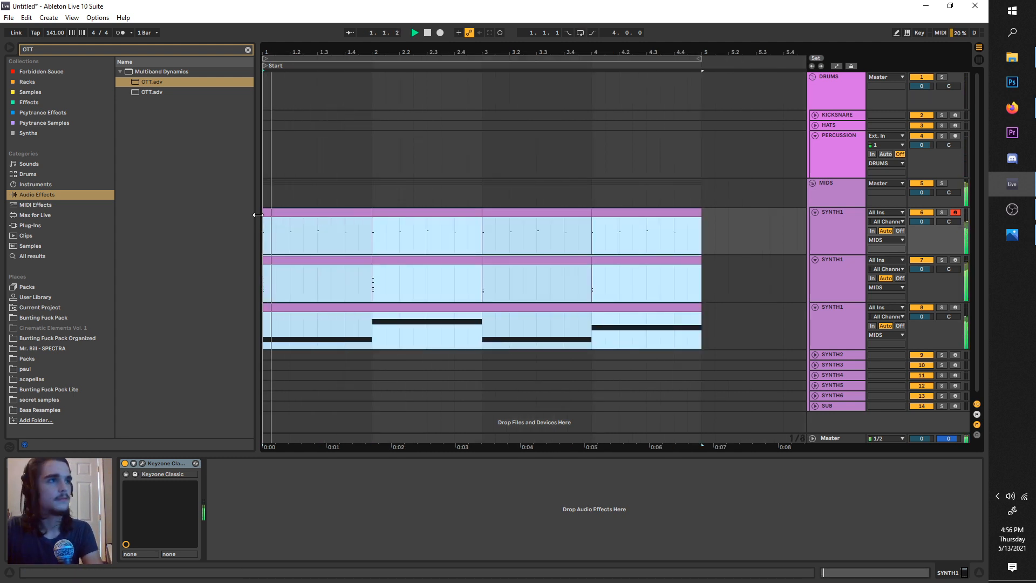
Stop playback and insert an audio track below the bottom SYNTH1 track.
left_click(825, 324)
right_click(826, 324)
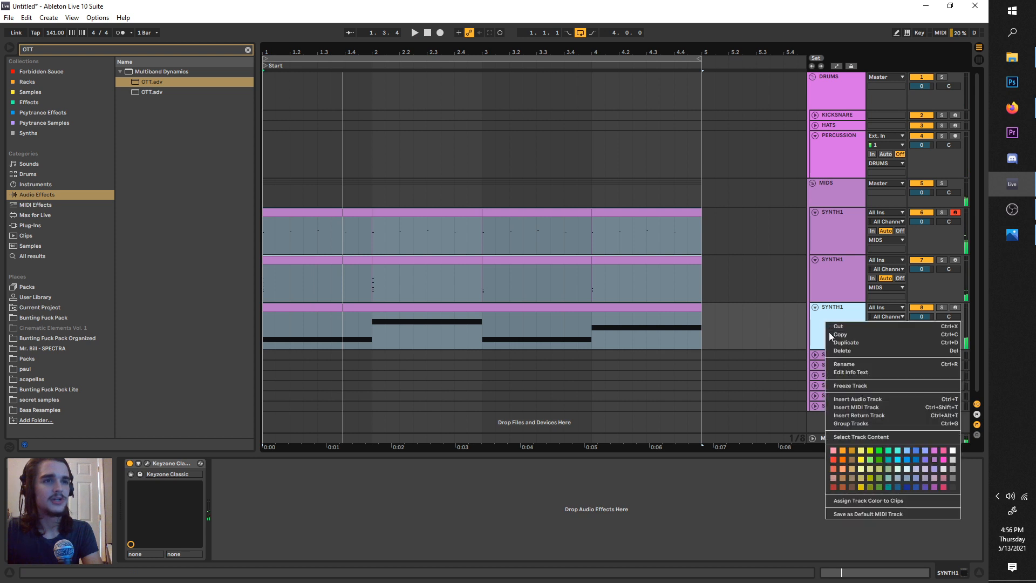
left_click(856, 398)
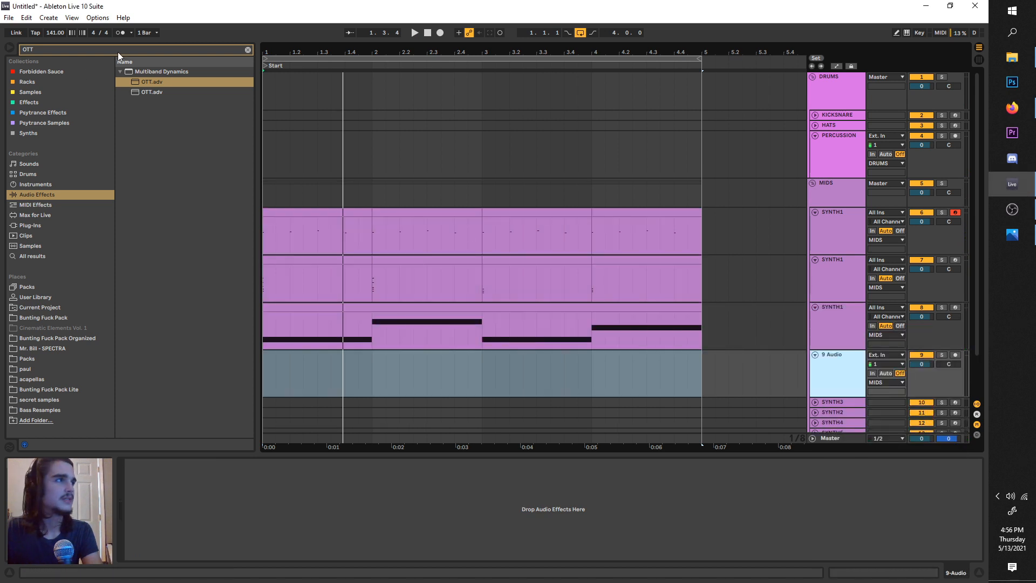
Search all browser content for 808, and place Truth - C Distorted 808.wav at bar 1 of the new audio track.
key("ctrl+f")
type("808")
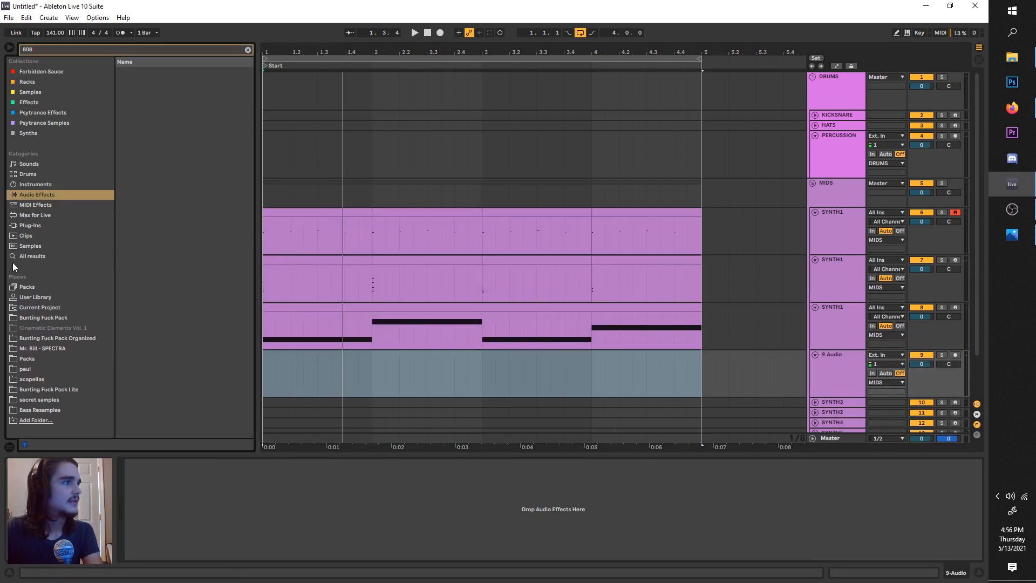
left_click(16, 258)
left_click_drag(146, 106, 265, 382)
Shorten the distorted 808 clip to one bar and play the four-bar loop with it.
key("minus")
key("minus")
key("minus")
key("minus")
key("minus")
key("minus")
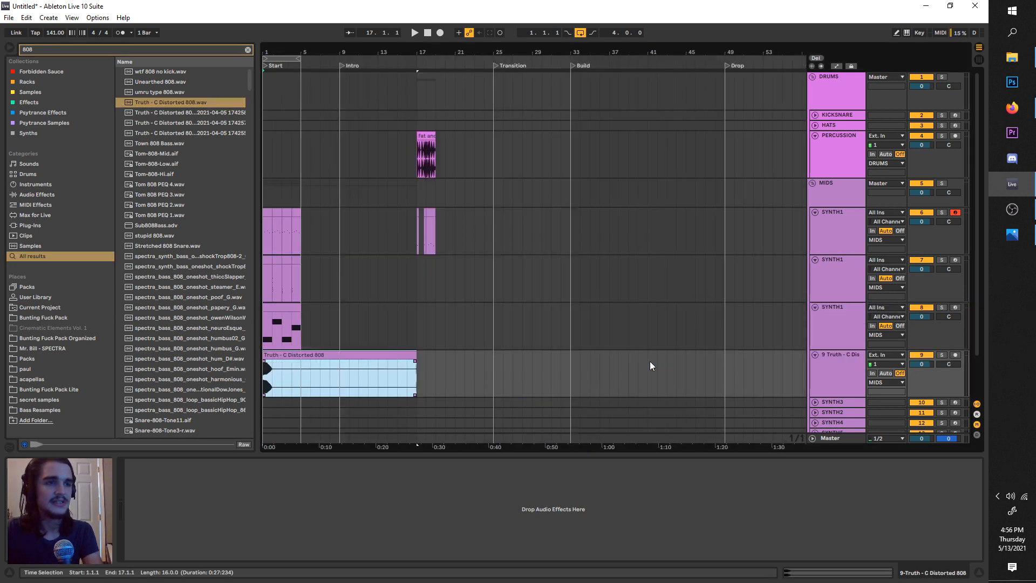
left_click_drag(412, 355, 268, 368)
key("plus")
key("plus")
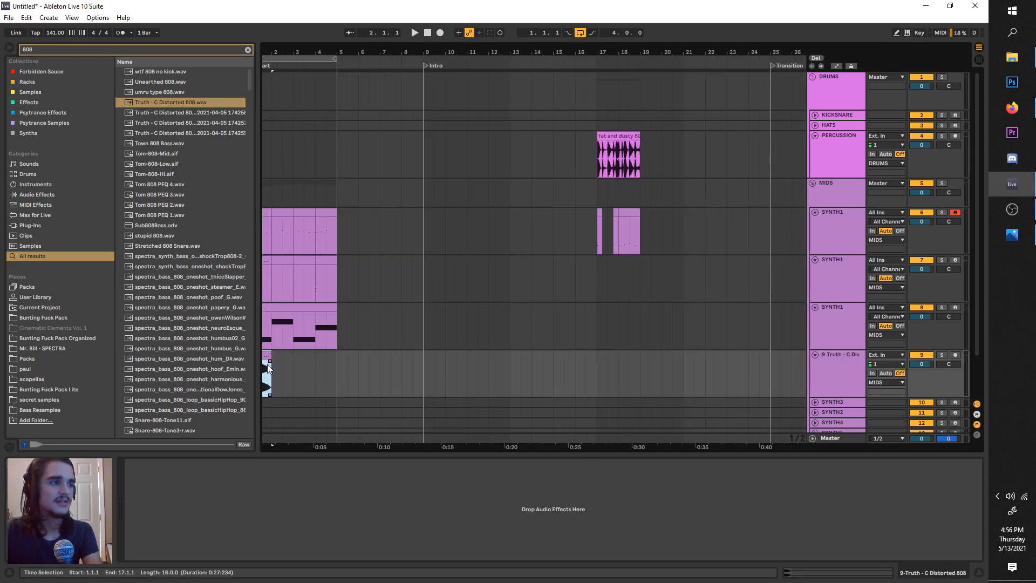
scroll(268, 369, "left", 1)
key("plus")
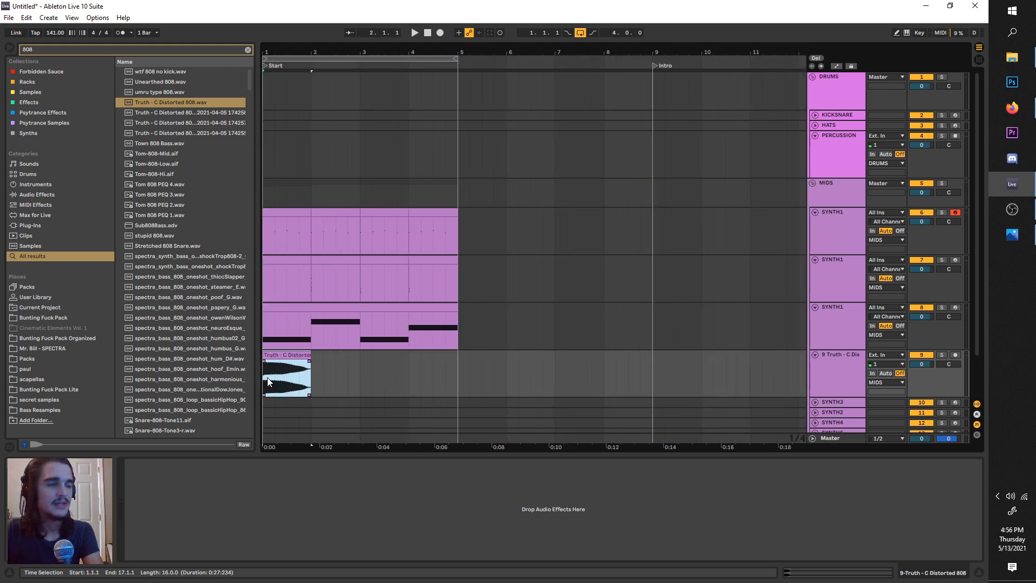
key("space")
key("plus")
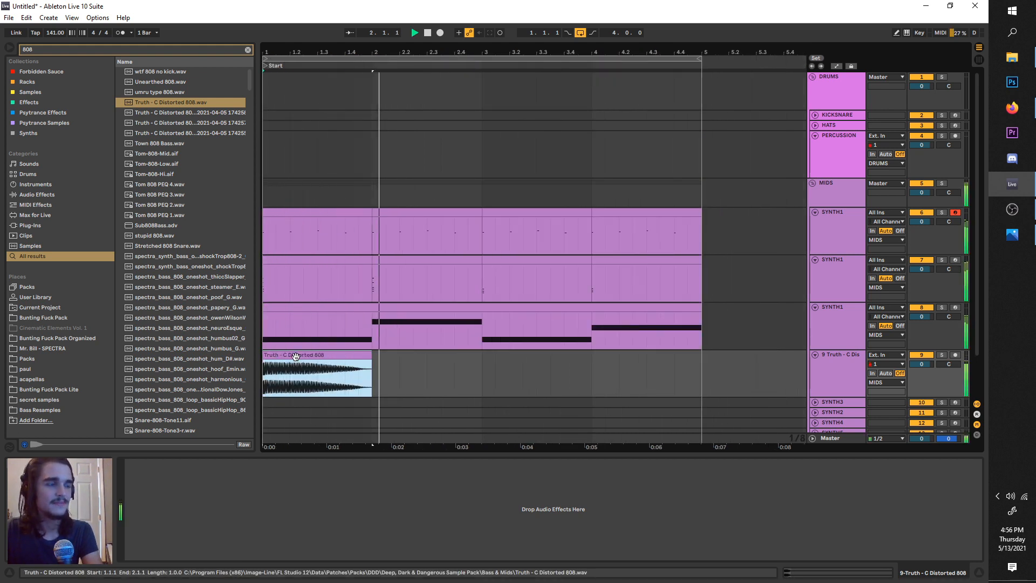
Duplicate the one-bar distorted 808 clip to fill bars 2 through 4 of the loop.
key("ctrl+d")
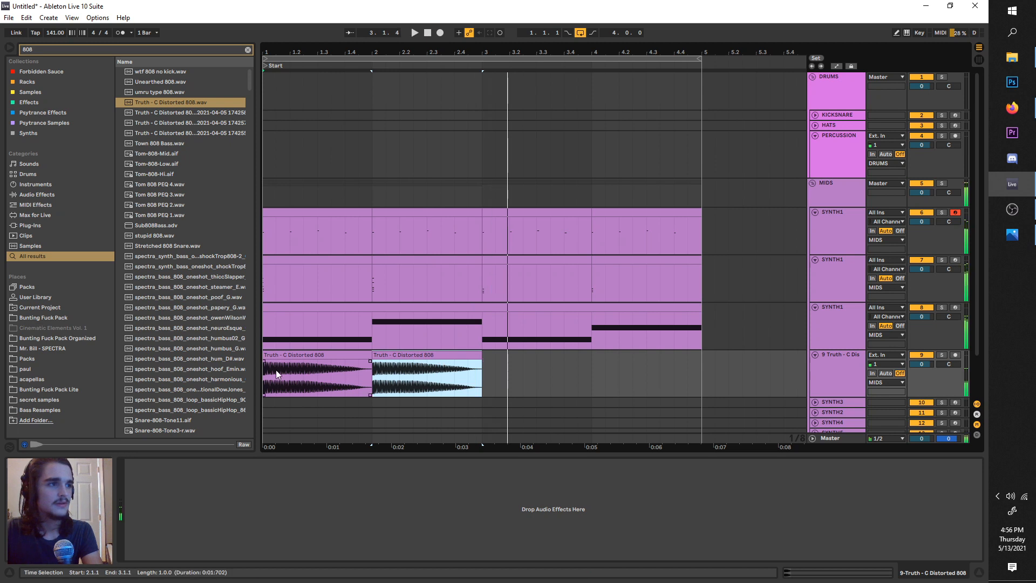
left_click(266, 377)
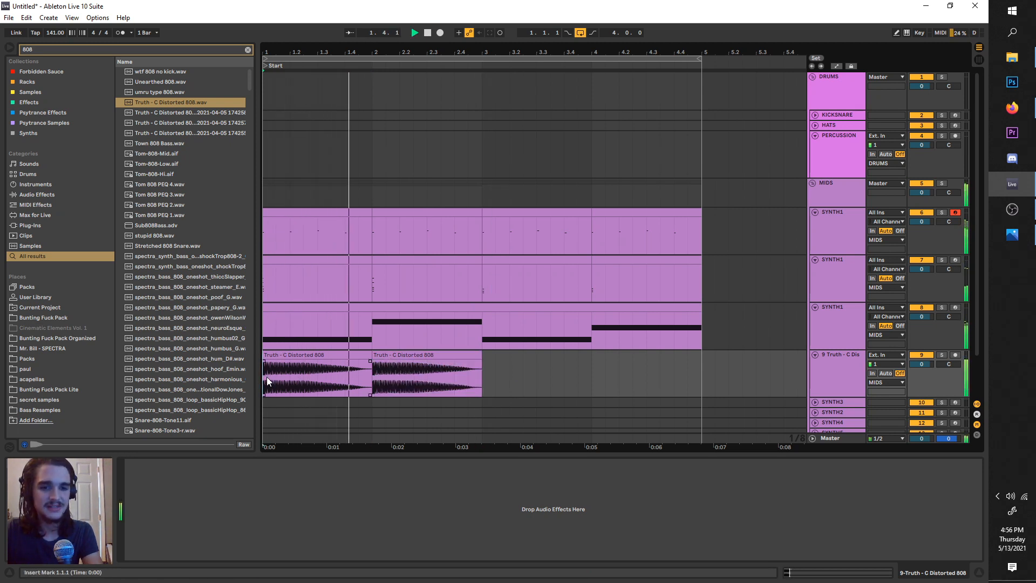
left_click_drag(478, 373, 378, 356)
key("ctrl+d")
key("ctrl+d")
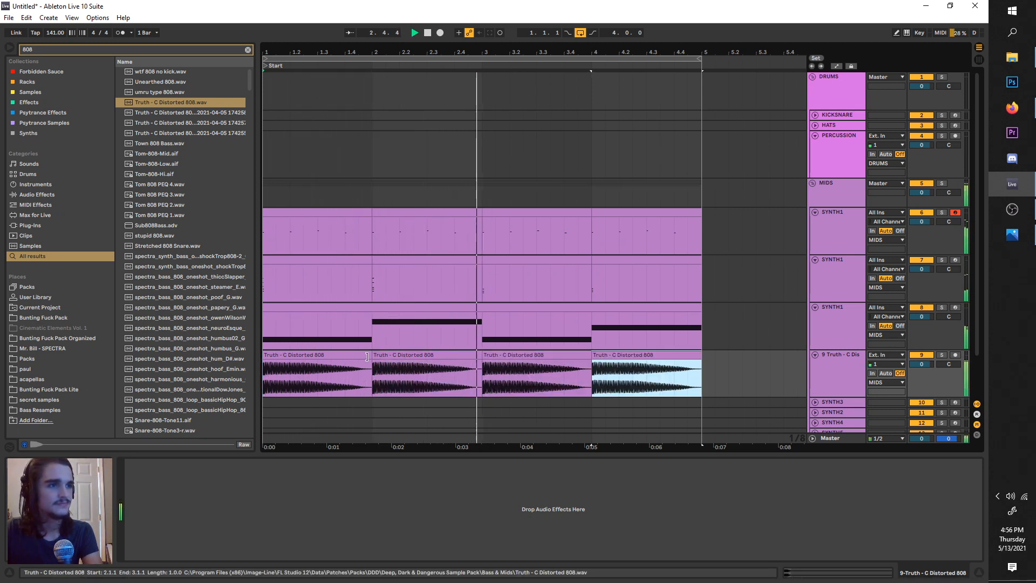
Open the 808 clip in bar 1 and transpose it to 5 semitones, auditioning it against the loop.
left_click(298, 358)
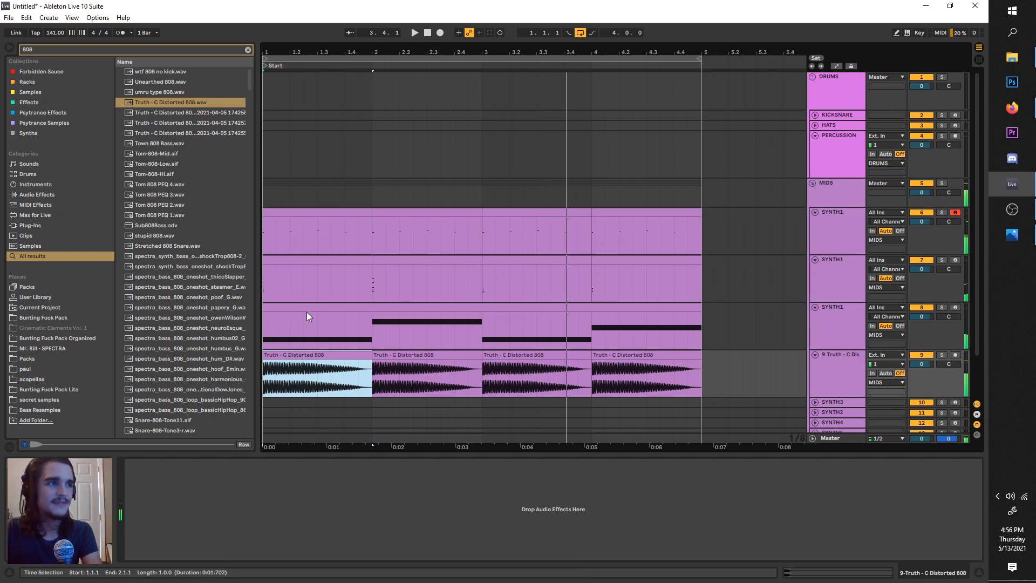
double_click(308, 356)
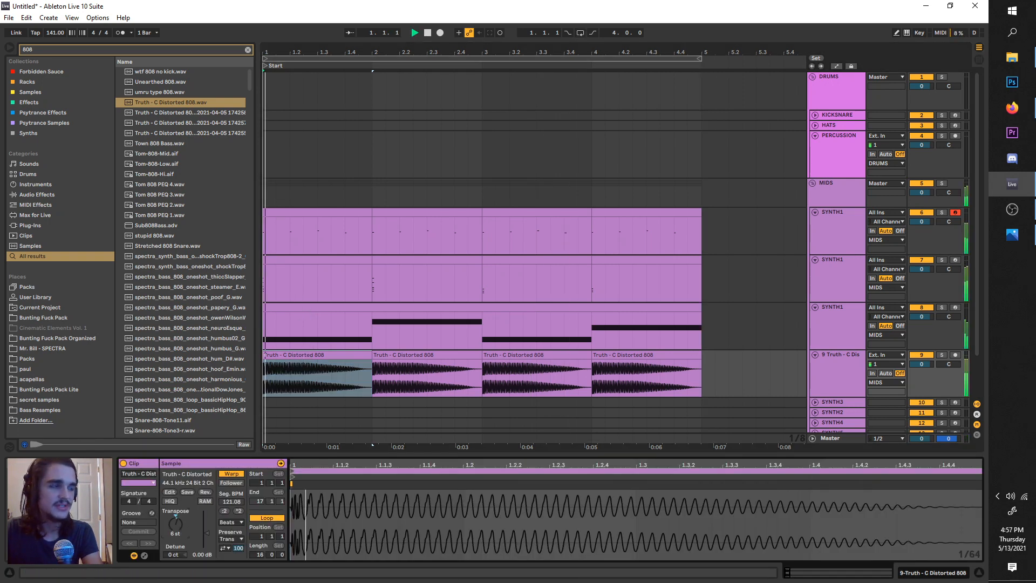
key("space")
key("space")
key("space")
key("space")
key("space")
key("space")
key("space")
key("space")
left_click_drag(175, 523, 175, 529)
key("space")
key("space")
key("space")
key("space")
Play the loop from bar 2, and duplicate the transposed bar 1 808 clip over bars 2 through 4.
left_click(322, 354)
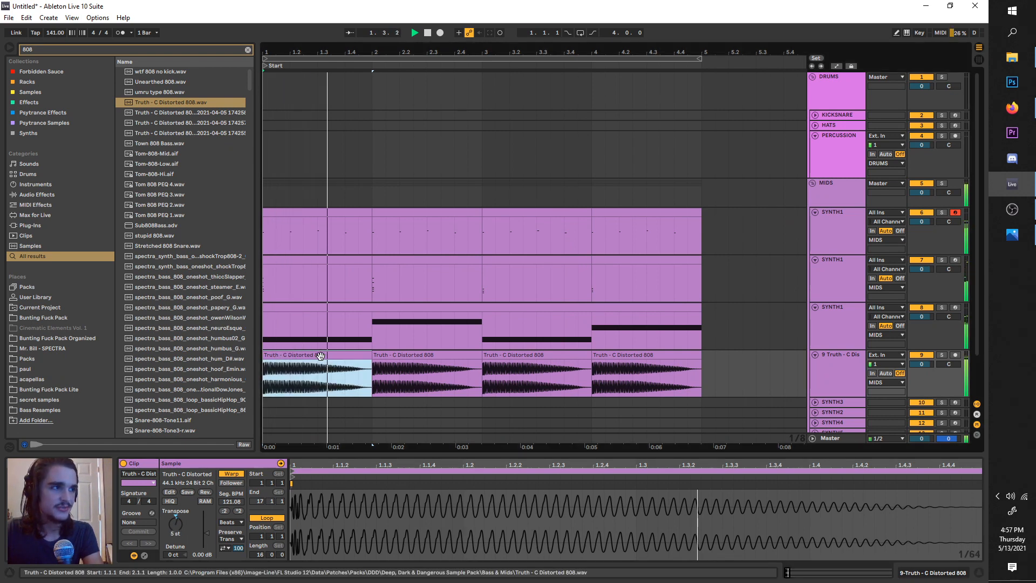
left_click(384, 355)
left_click(382, 373)
left_click(374, 374)
key("space")
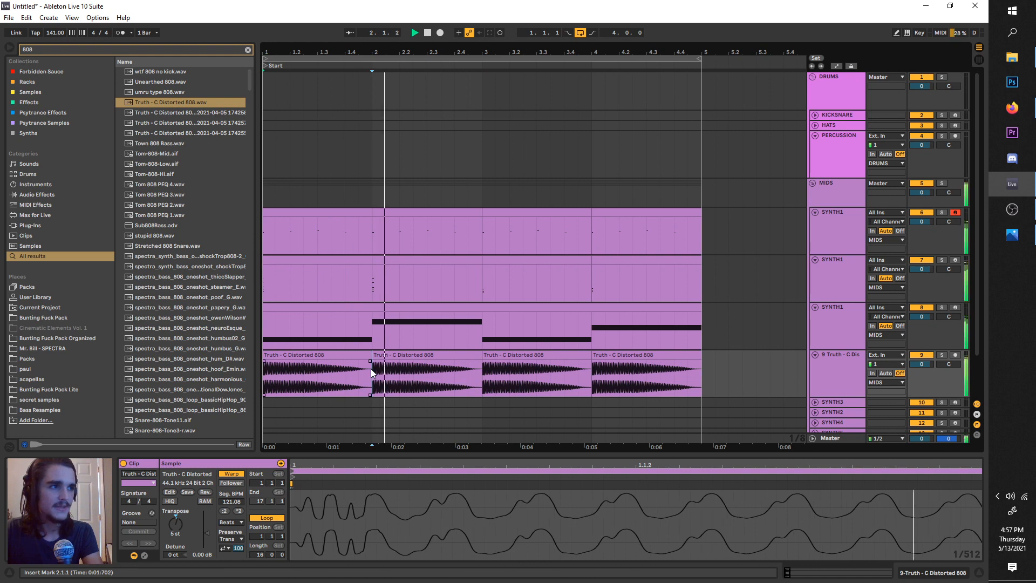
left_click(326, 354)
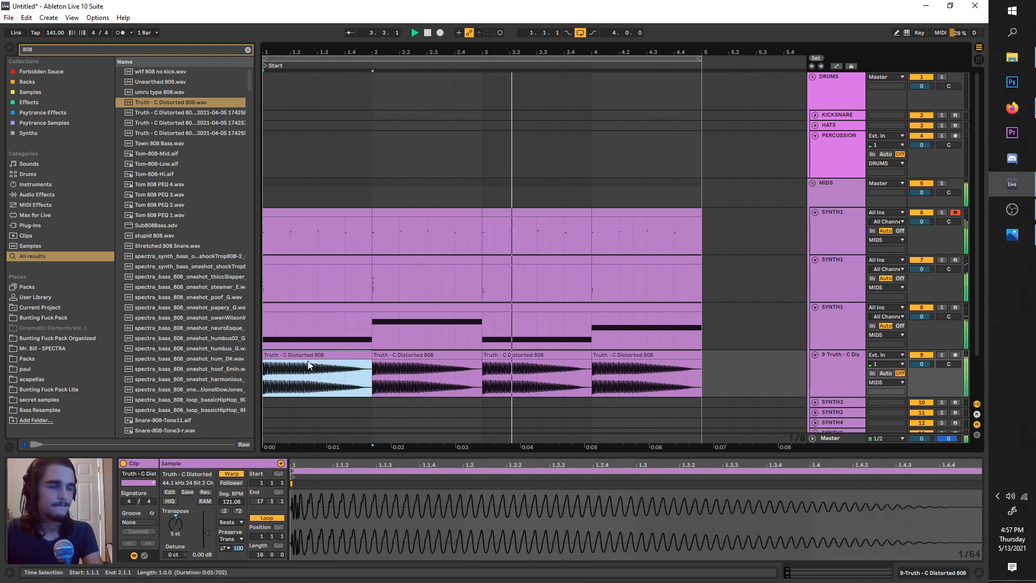
key("space")
left_click(407, 348)
left_click(419, 355)
key("ctrl+d")
key("ctrl+d")
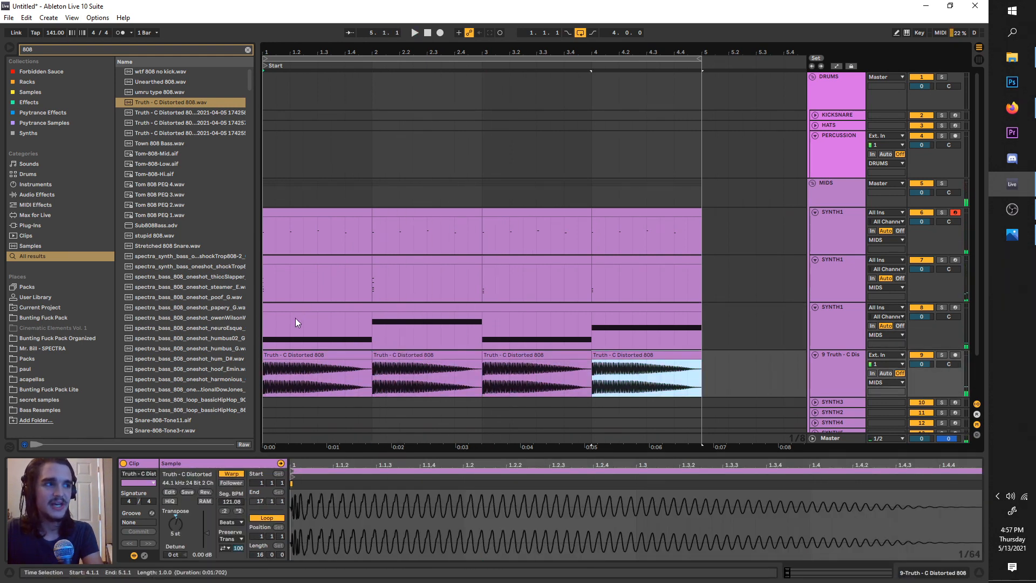
Open the bass line's notes in an enlarged, unfolded piano roll and examine the F1 note in bar 1.
left_click(270, 339)
left_click(280, 354)
double_click(280, 354)
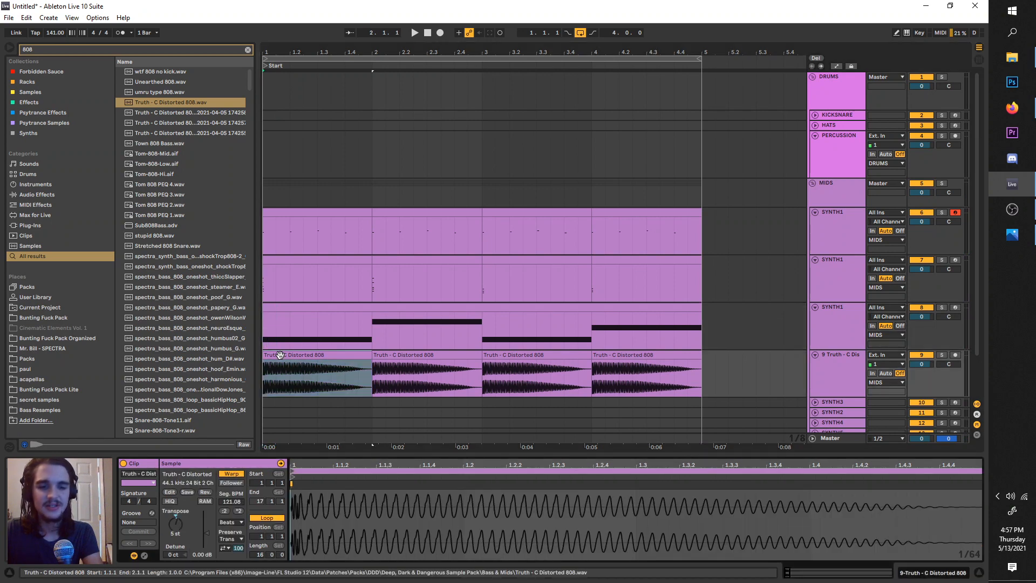
left_click(303, 306)
left_click_drag(293, 452, 251, 326)
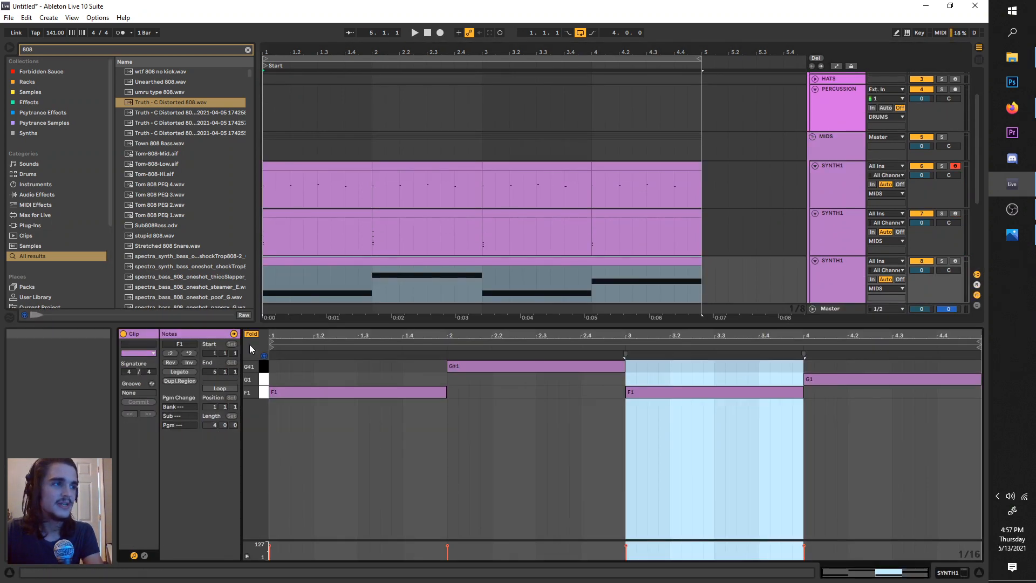
left_click(251, 334)
left_click(288, 407)
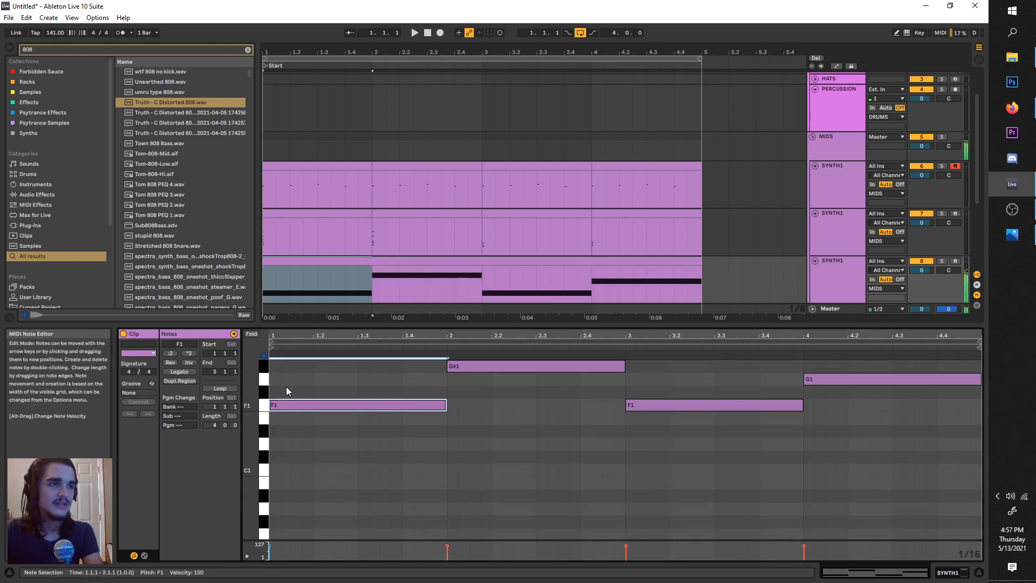
scroll(307, 241, "down", 2)
left_click(308, 241)
scroll(308, 237, "down", 1)
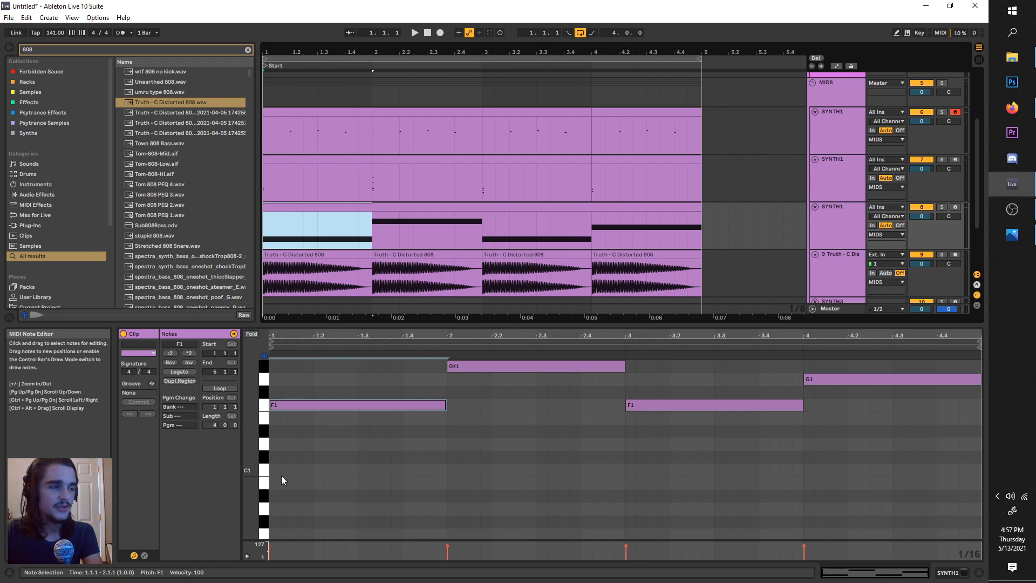
Set the bar 1 808 clip's transposition to 5 semitones and duplicate the clip over bars 2 through 4 during playback.
left_click(295, 268)
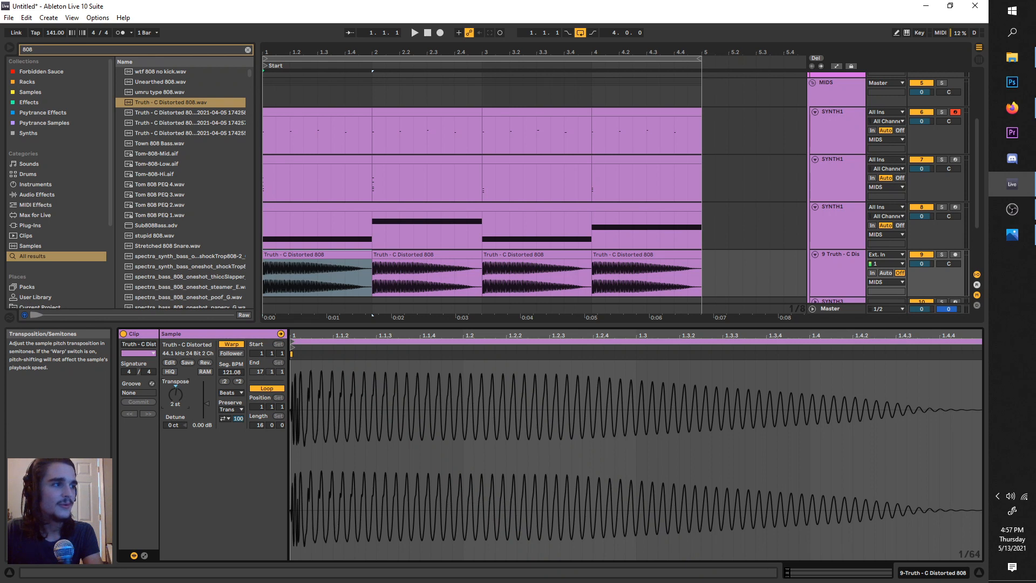
left_click(264, 291)
key("space")
left_click(287, 254)
key("ctrl+d")
key("ctrl+d")
key("ctrl+d")
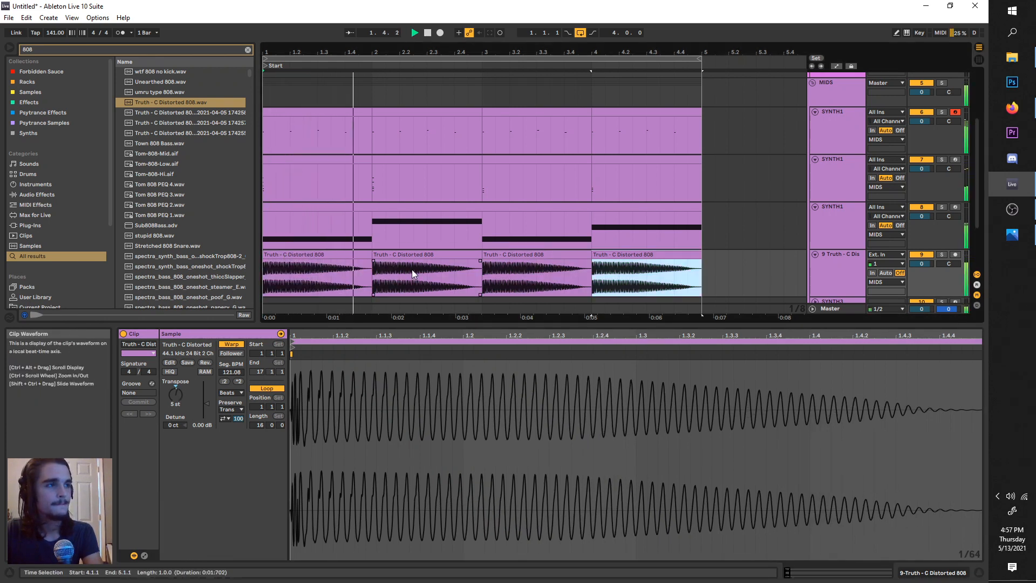
Check the G#1 bass note in bar 2, and transpose the 808 clip in that bar to 8 semitones.
left_click(435, 250)
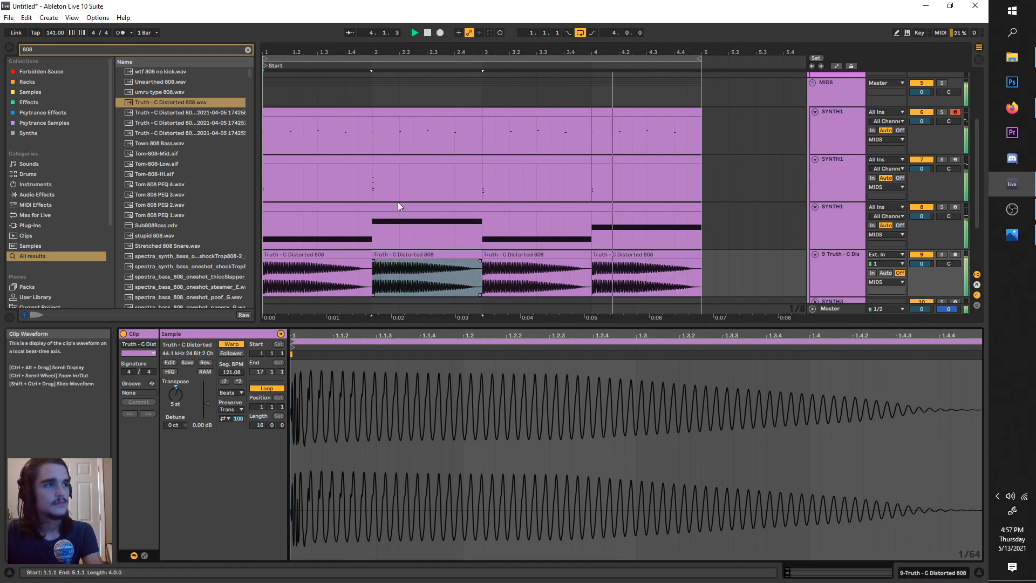
left_click(398, 206)
key("space")
left_click(477, 369)
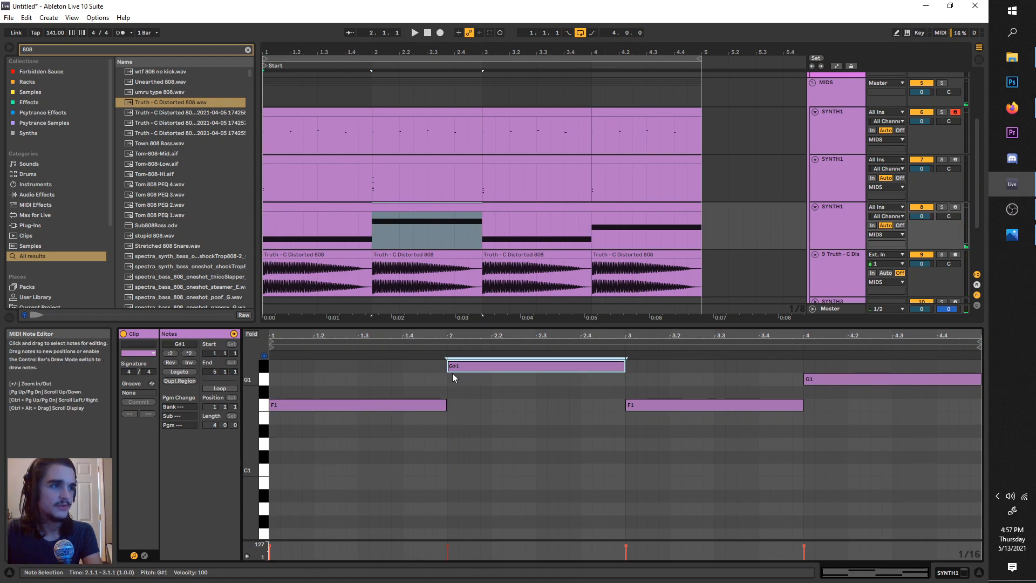
left_click(426, 272)
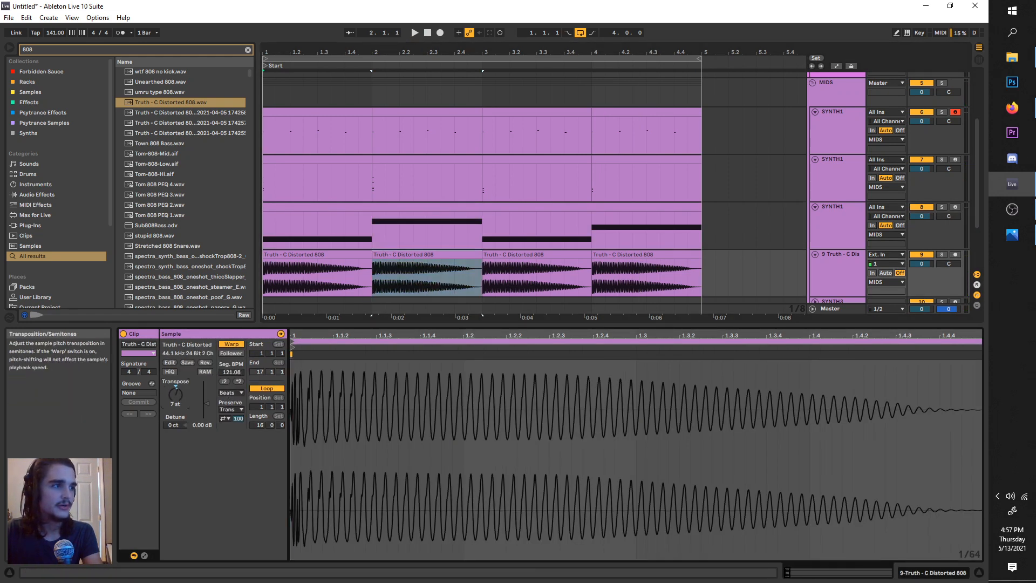
left_click(372, 274)
key("space")
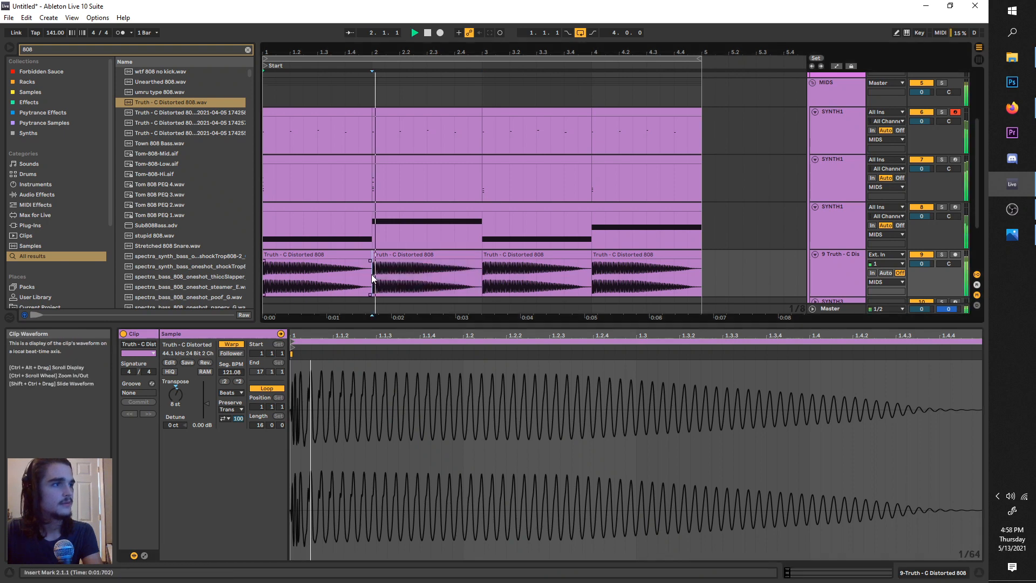
key("space")
left_click(267, 275)
key("space")
Adjust the transposition of the 808 clip in bar 4 to fit the bass line, auditioning it from bar 4.
left_click_drag(483, 257, 251, 253)
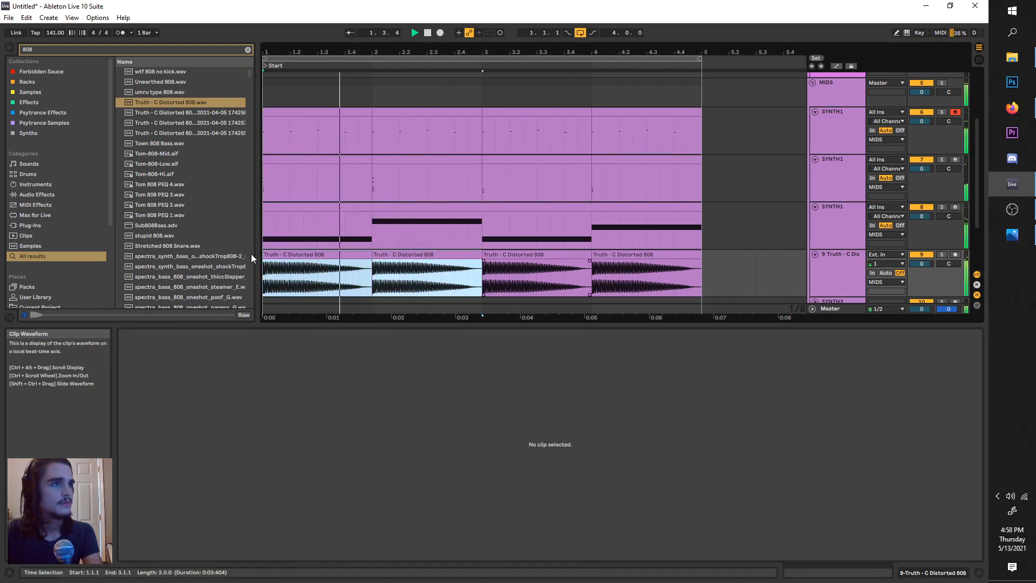
left_click(620, 252, "shift")
left_click(619, 253)
key("space")
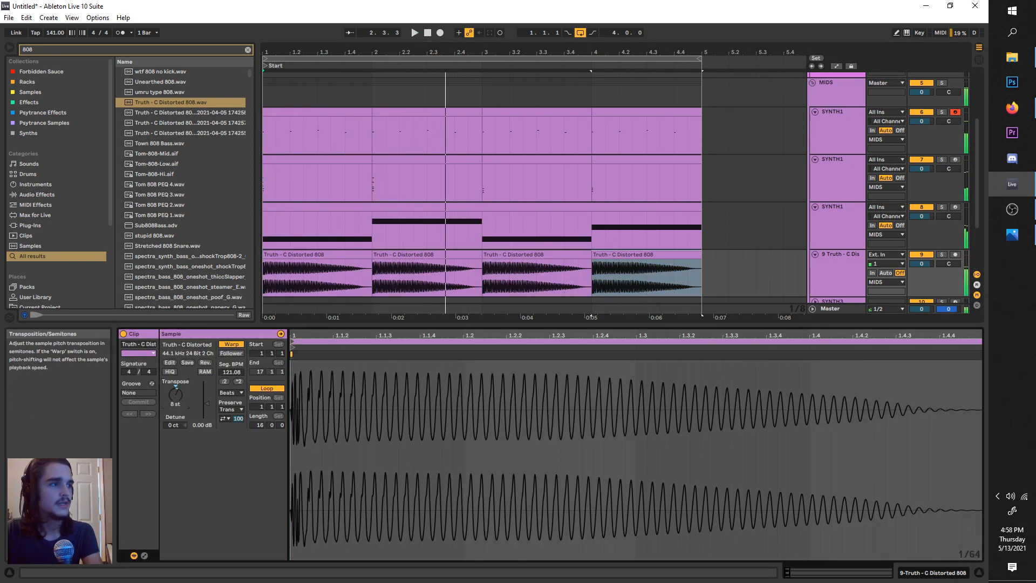
left_click(594, 284)
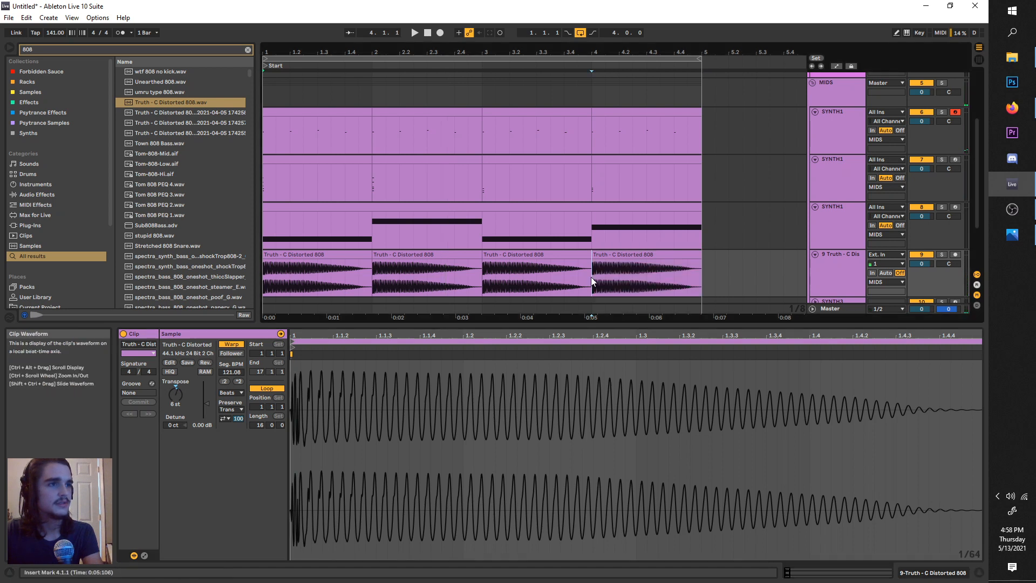
key("space")
left_click(604, 255)
key("space")
left_click_drag(179, 391, 177, 395)
key("space")
key("space")
key("space")
key("space")
key("space")
key("space")
Insert an audio track directly below the distorted 808 track.
left_click(274, 275)
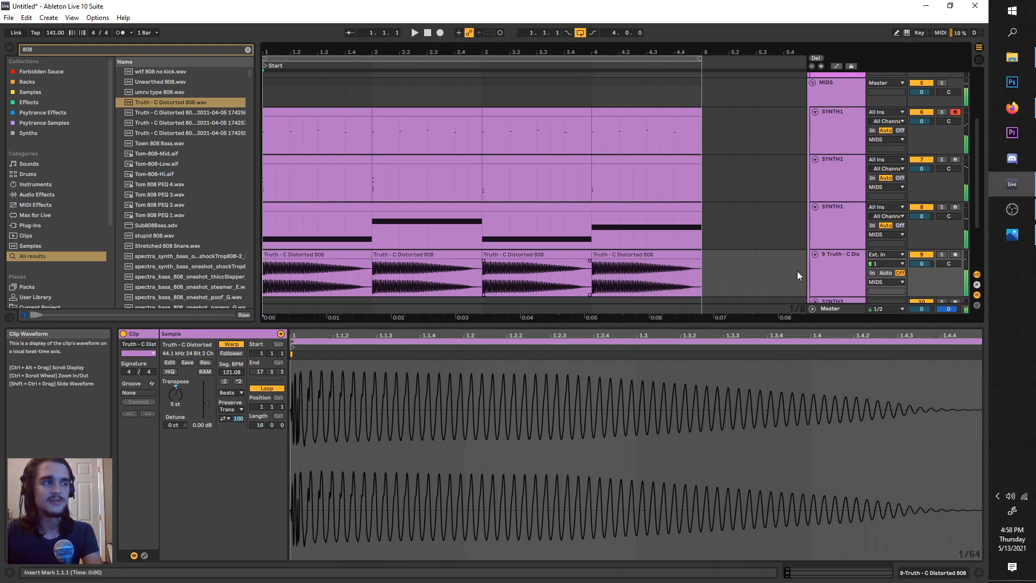
right_click(843, 270)
left_click(880, 347)
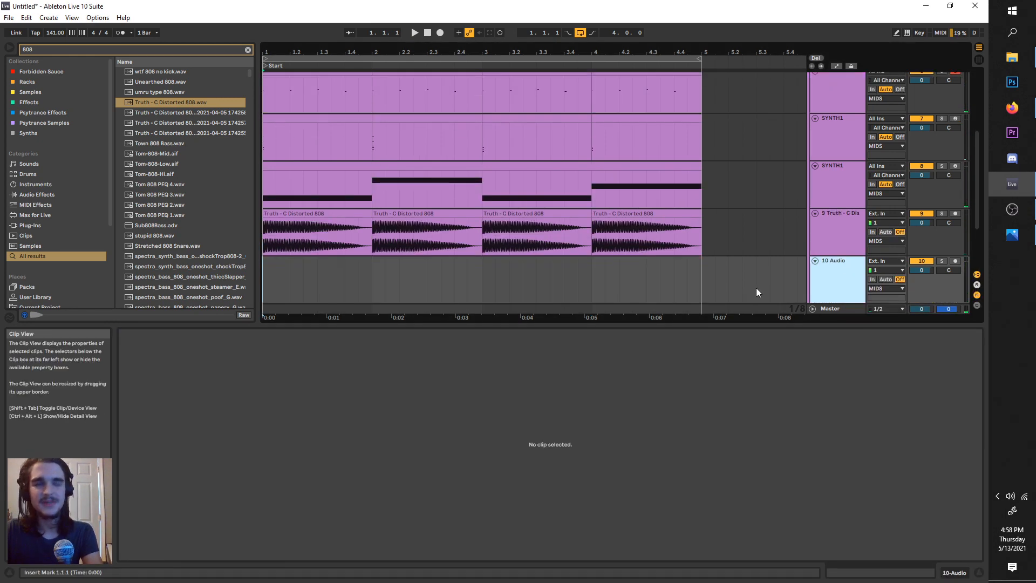
Search the browser for goose, and place the Travis Scott - Goosebumps (Acapella - Vocals Only) file at bar 1 of the new audio track.
left_click_drag(67, 50, 3, 23)
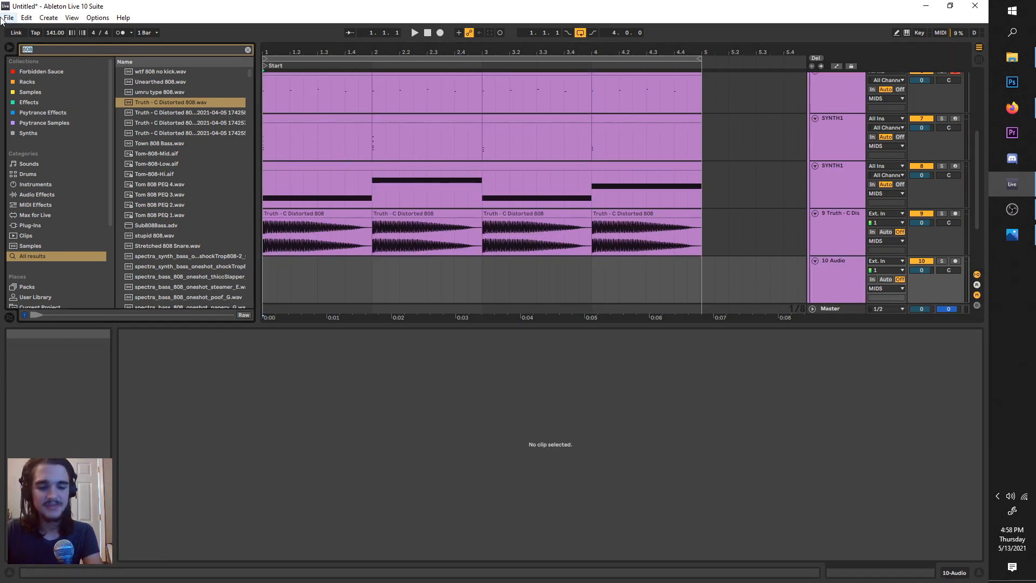
type("goose")
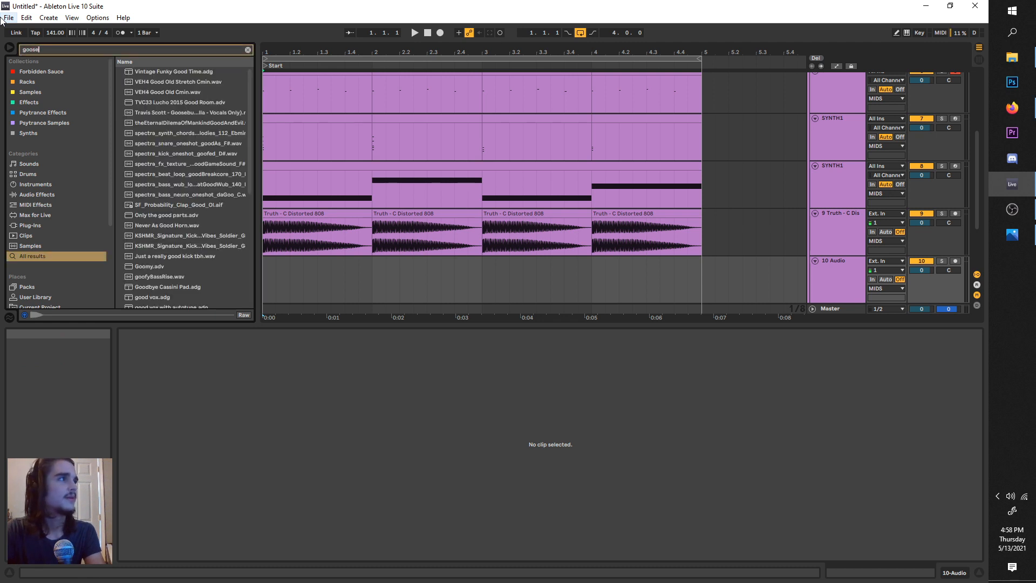
left_click_drag(131, 71, 267, 283)
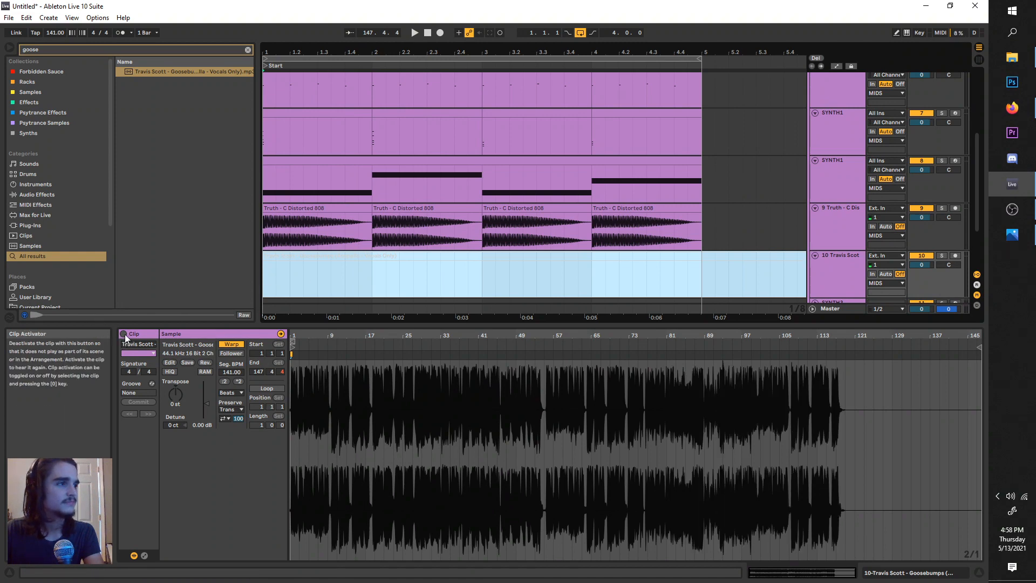
Play the four-bar loop together with the acapella and inspect the start of the vocal waveform.
scroll(285, 284, "down", 2)
key("ctrl+l")
key("space")
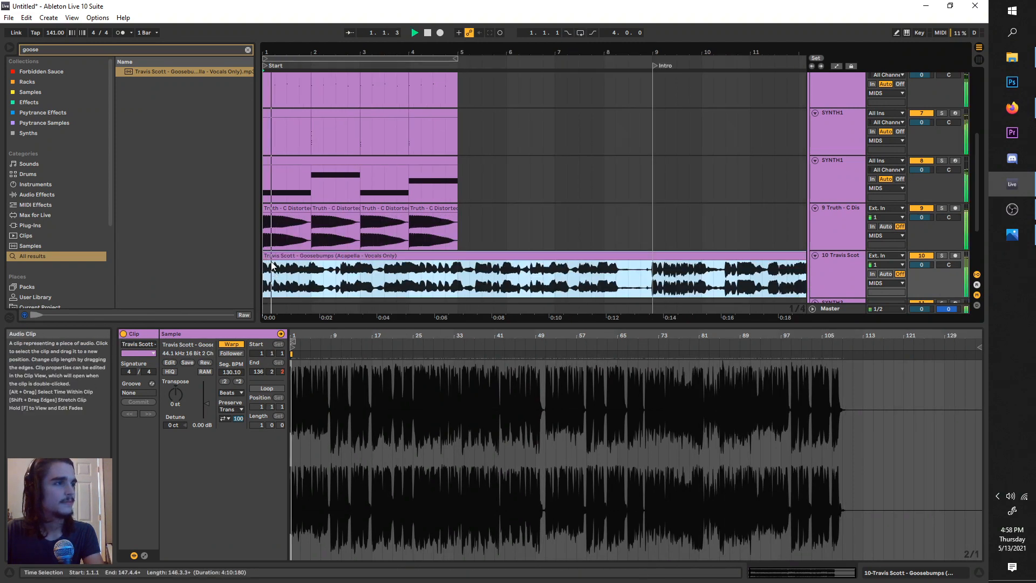
scroll(289, 263, "up", 1)
scroll(322, 260, "up", 2)
scroll(286, 263, "left", 1)
key("space")
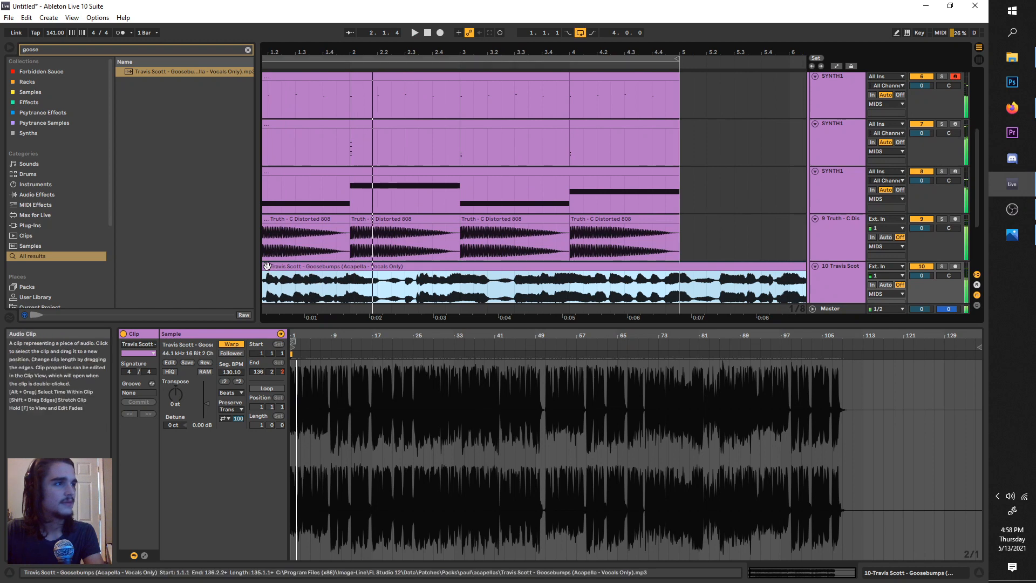
left_click(290, 278)
scroll(290, 278, "left", 1)
scroll(289, 277, "up", 2)
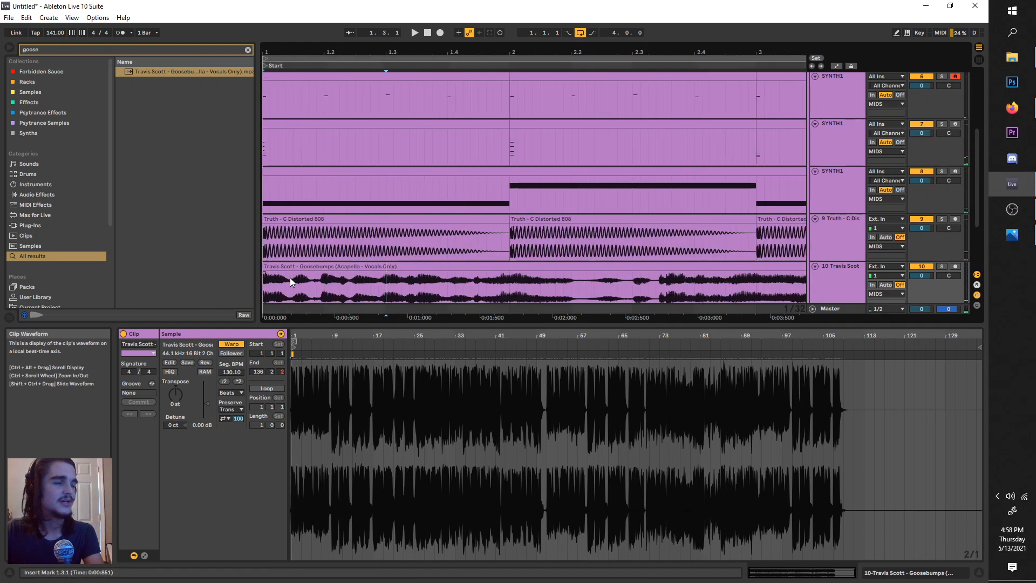
Solo the acapella track and play it from bar 1.
scroll(290, 277, "down", 2)
mouse_move(264, 266)
left_mouse_down()
mouse_move(373, 267)
mouse_move(263, 268)
left_mouse_up()
left_click(374, 283)
left_click(265, 284)
left_click(945, 266)
key("space")
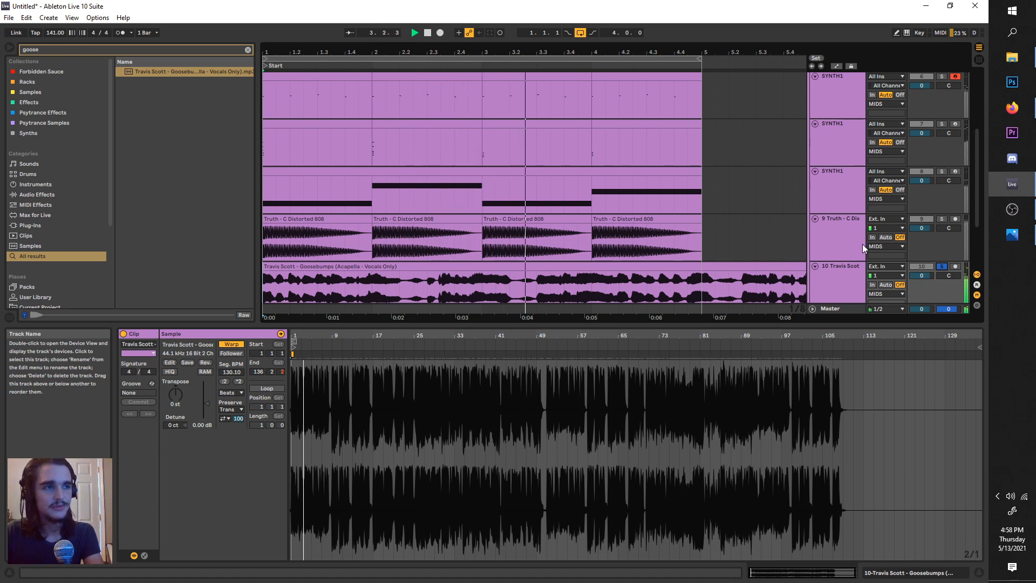
key("space")
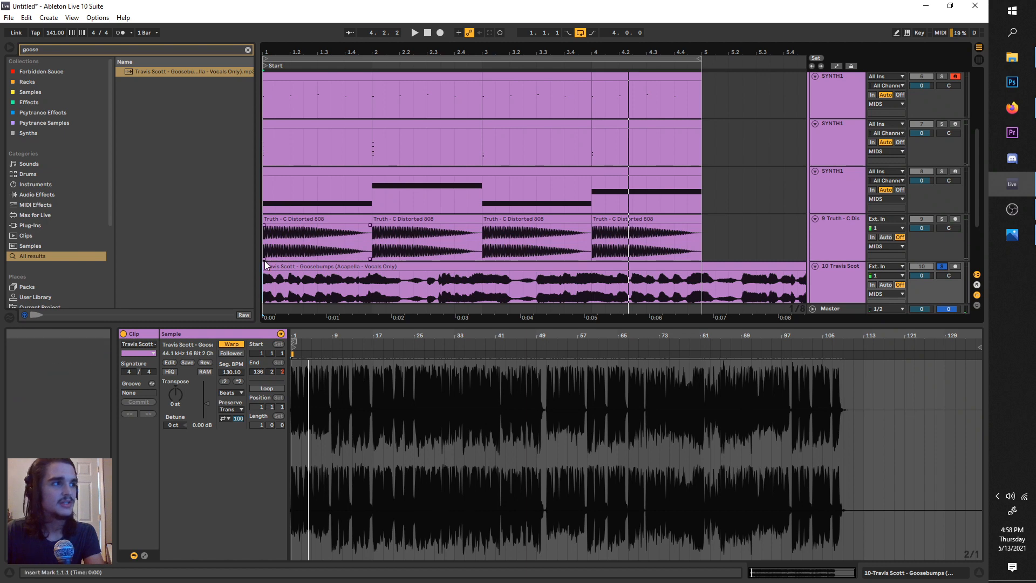
Audition the soloed acapella from bar 2, and offset the clip so its sample start of 1.4.4 falls at bar 1.
scroll(343, 102, "up", 3)
left_click_drag(342, 102, 417, 70)
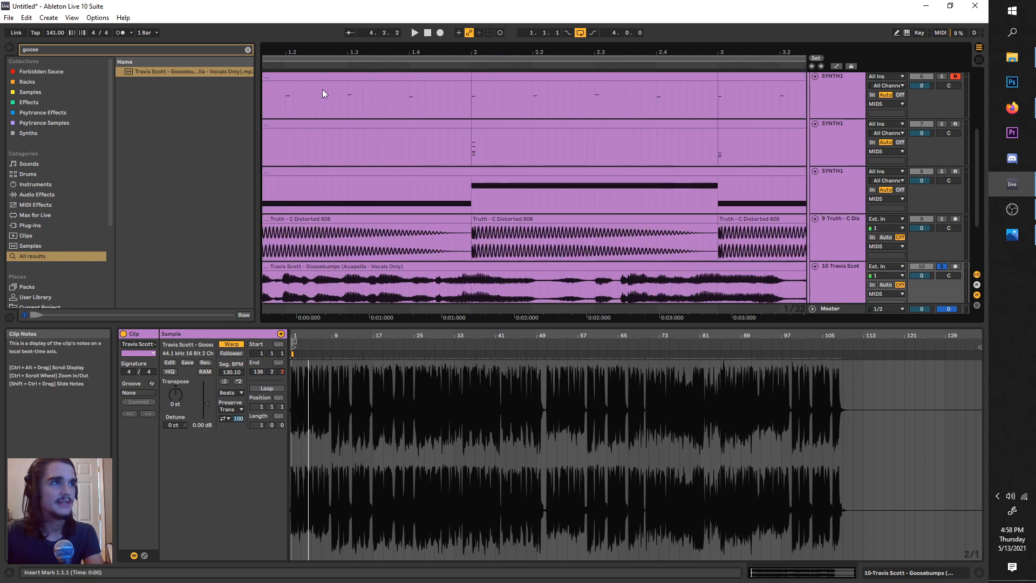
scroll(322, 93, "down", 3)
left_click(372, 290)
key("space")
key("space")
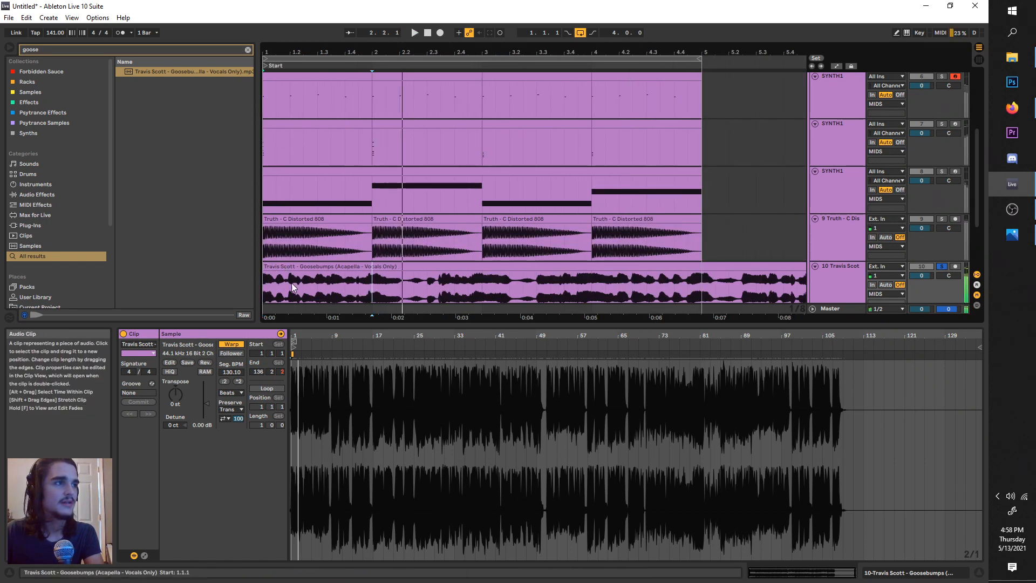
scroll(364, 289, "up", 2)
scroll(363, 290, "down", 3)
key("space")
mouse_move(264, 266)
left_mouse_down()
mouse_move(367, 267)
mouse_move(269, 277)
left_mouse_up()
key("space")
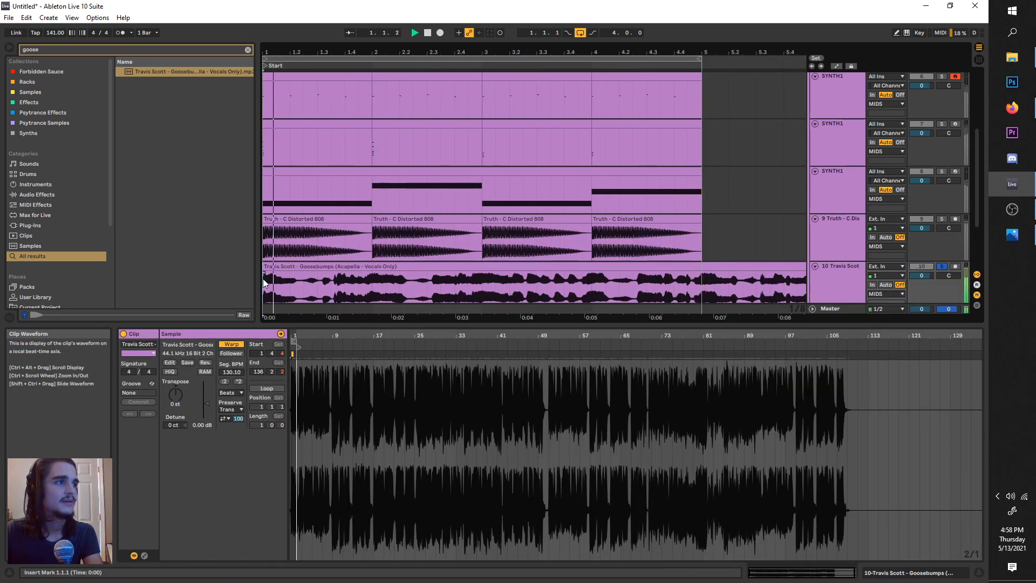
Solo the acapella together with the SYNTH1 melody track, and deactivate the four melody clips in bars 1 to 4.
key("space")
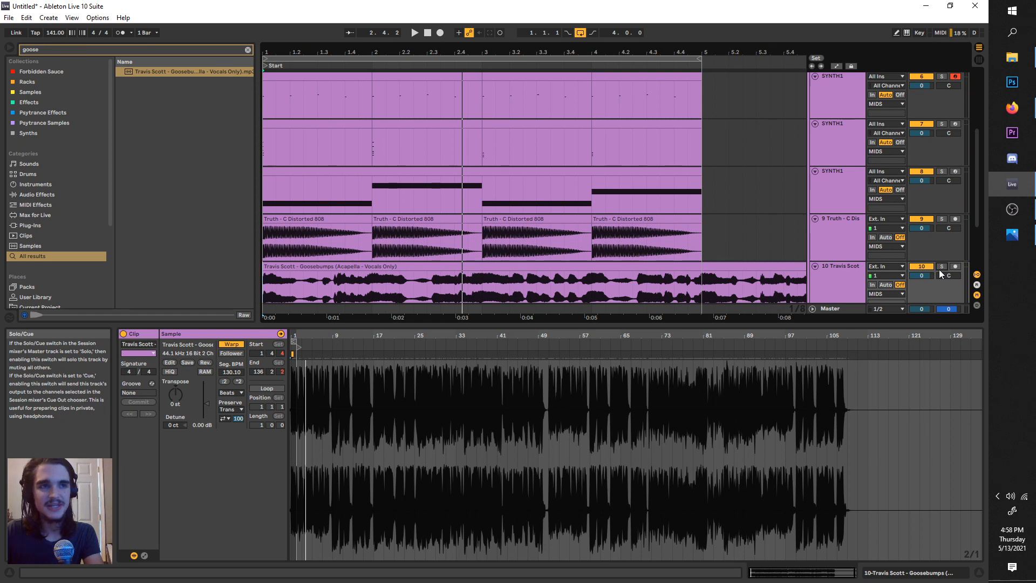
left_click(941, 267)
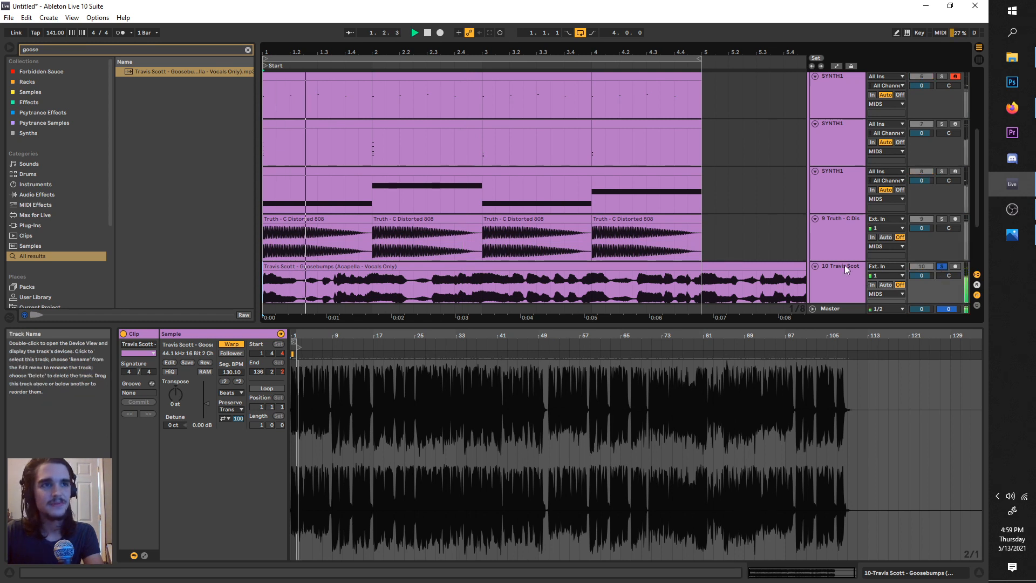
scroll(844, 265, "up", 3)
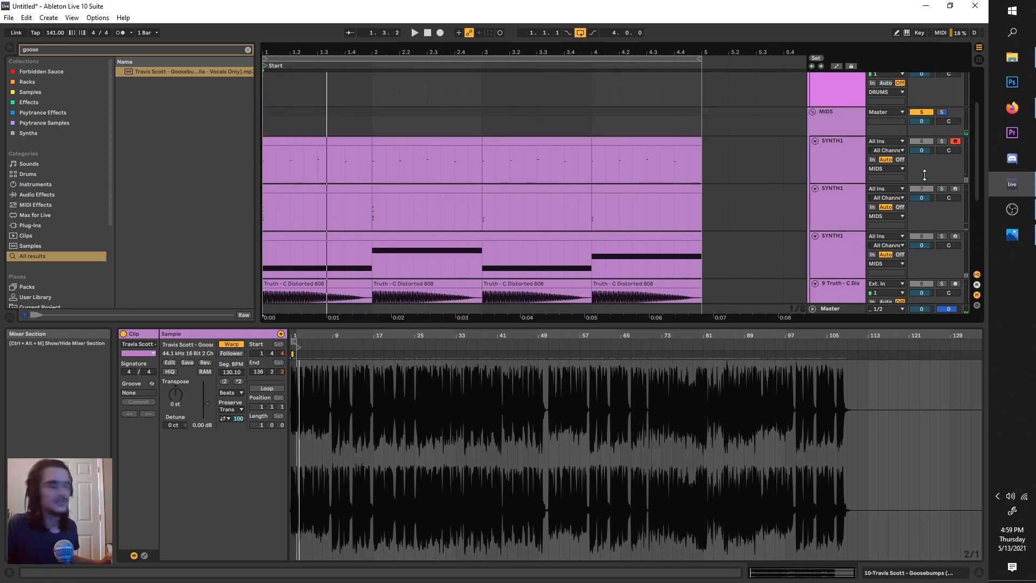
left_click(941, 140)
left_click_drag(711, 153, 267, 141)
key("0")
scroll(291, 142, "down", 3)
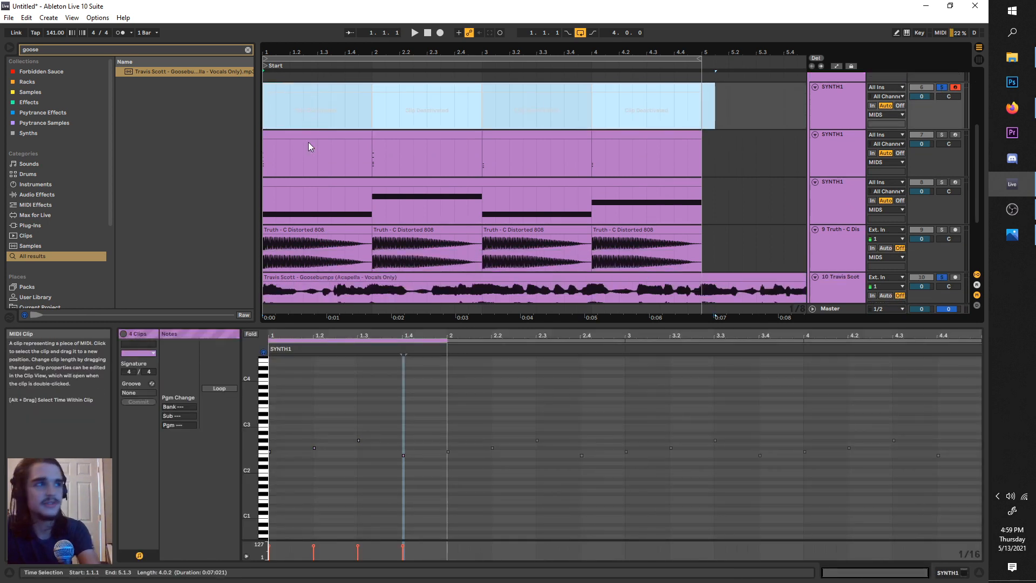
scroll(646, 163, "down", 3)
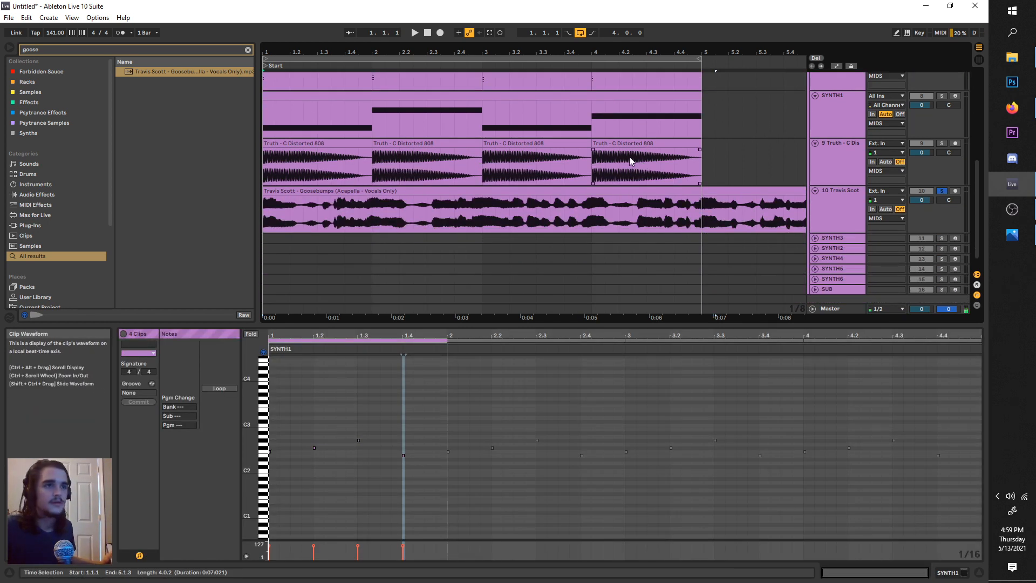
Audition the acapella from bar 1 alongside the soloed, record-armed synth track to find the vocal's key.
left_click(838, 214)
left_click(413, 37)
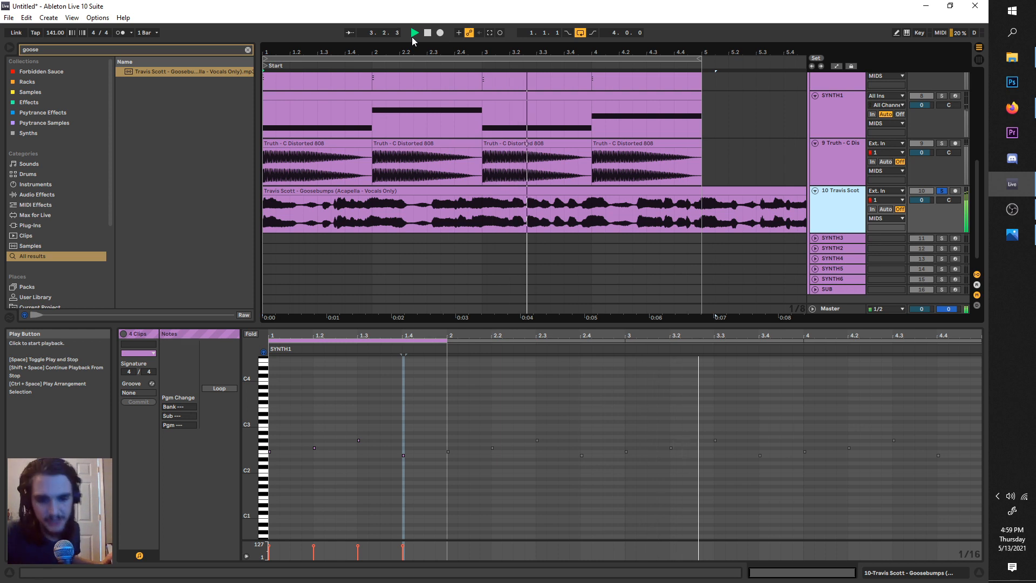
key("space")
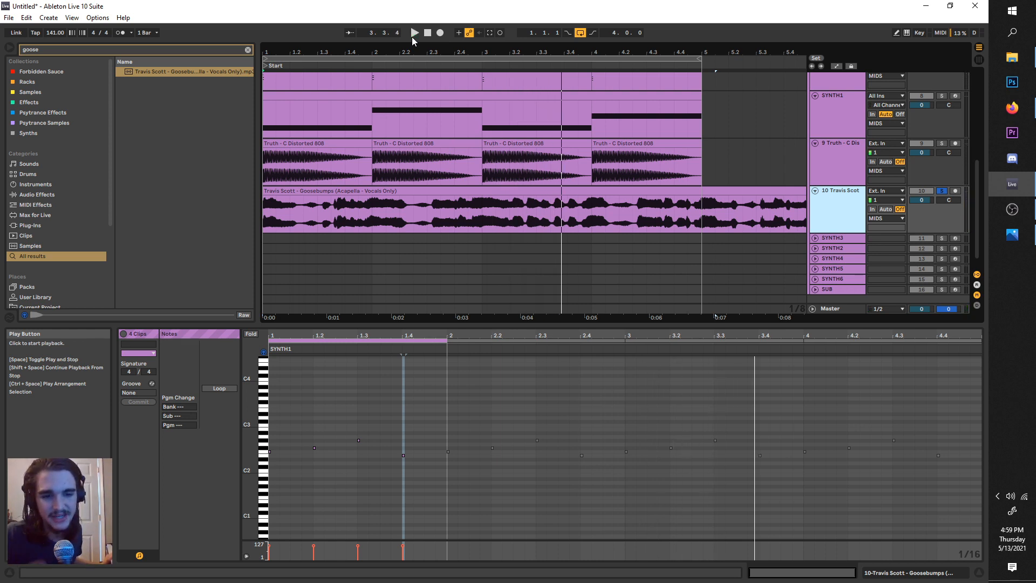
key("space")
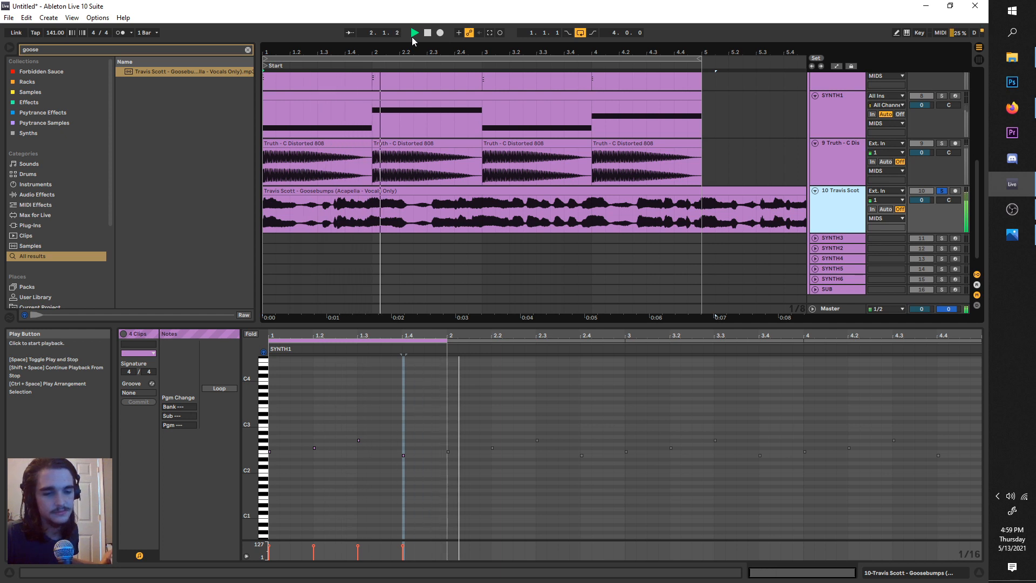
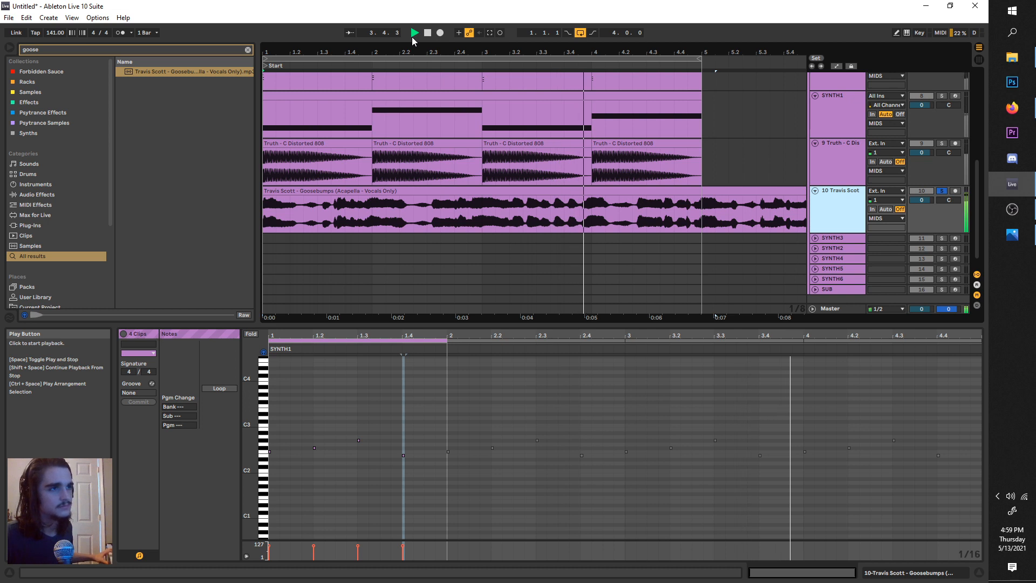
key("space")
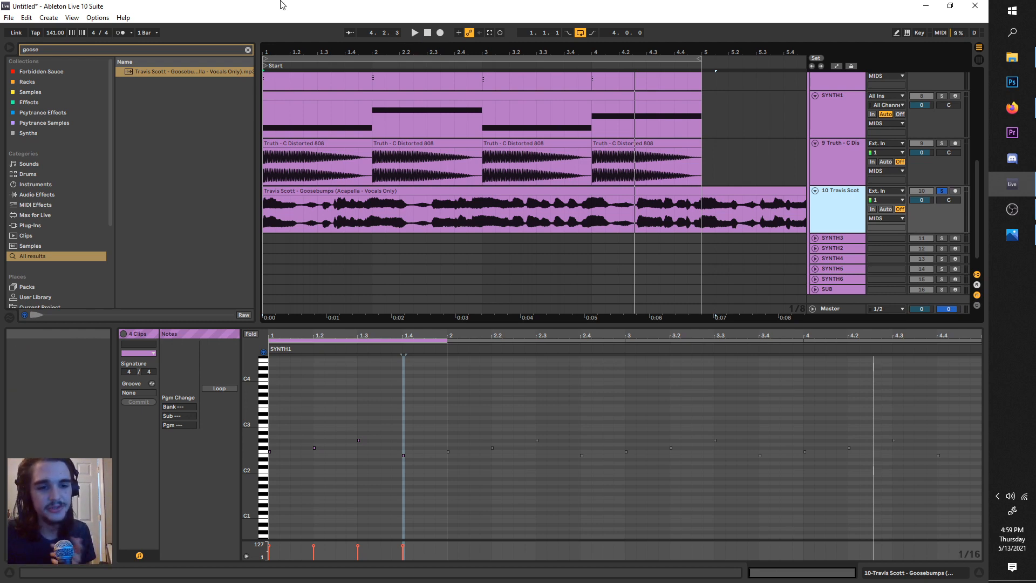
Inspect the notes of the melody and bass clips, checking the bass's first note against the acapella's key.
scroll(386, 143, "up", 5)
left_click(327, 144)
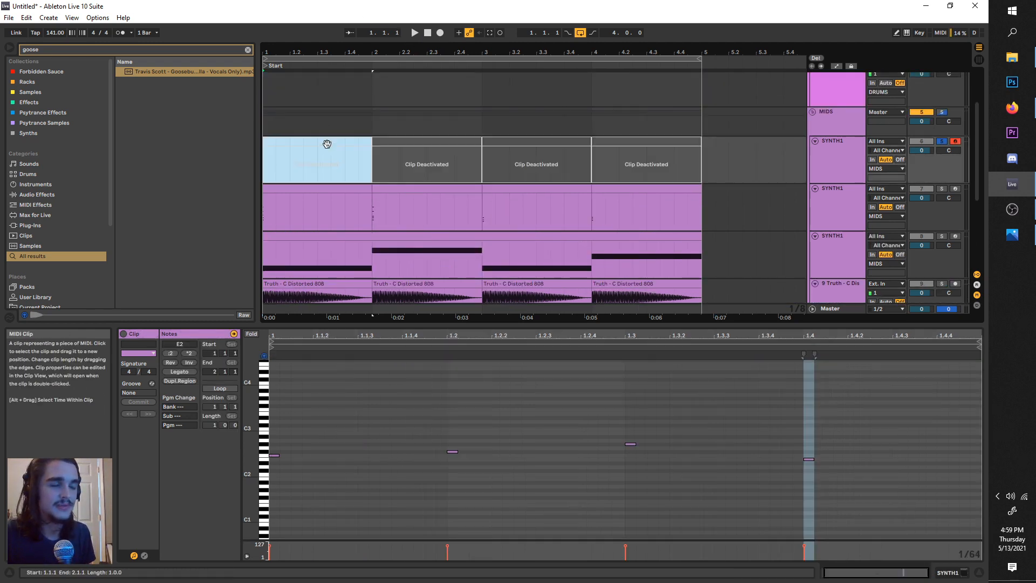
scroll(327, 144, "down", 3)
left_click(348, 243)
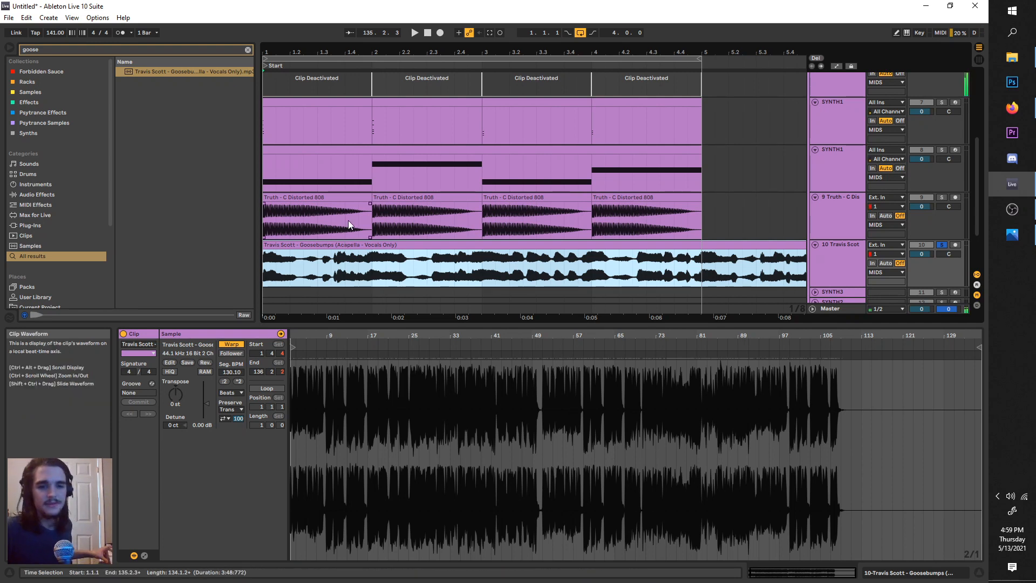
left_click(295, 147)
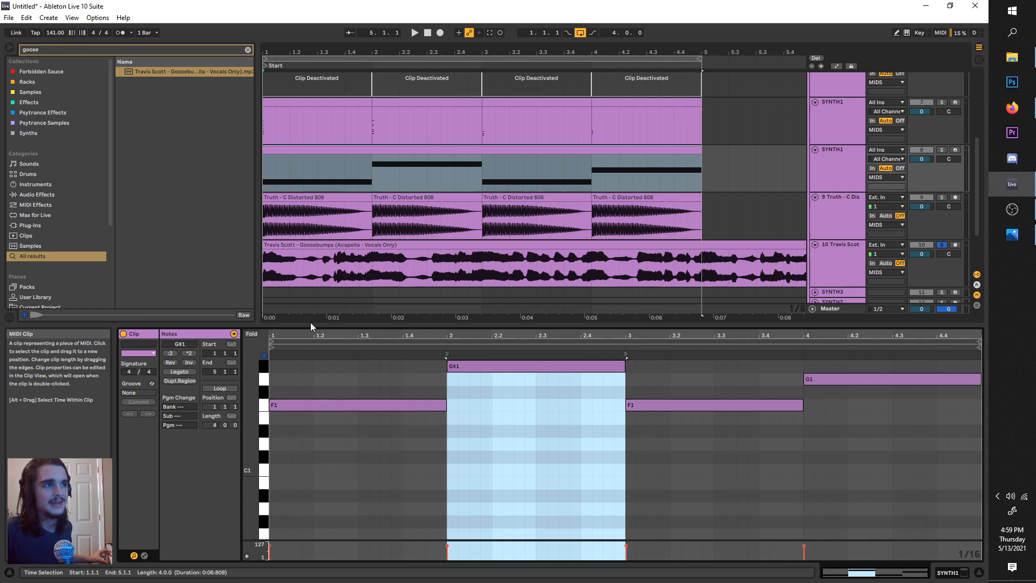
left_click(291, 407)
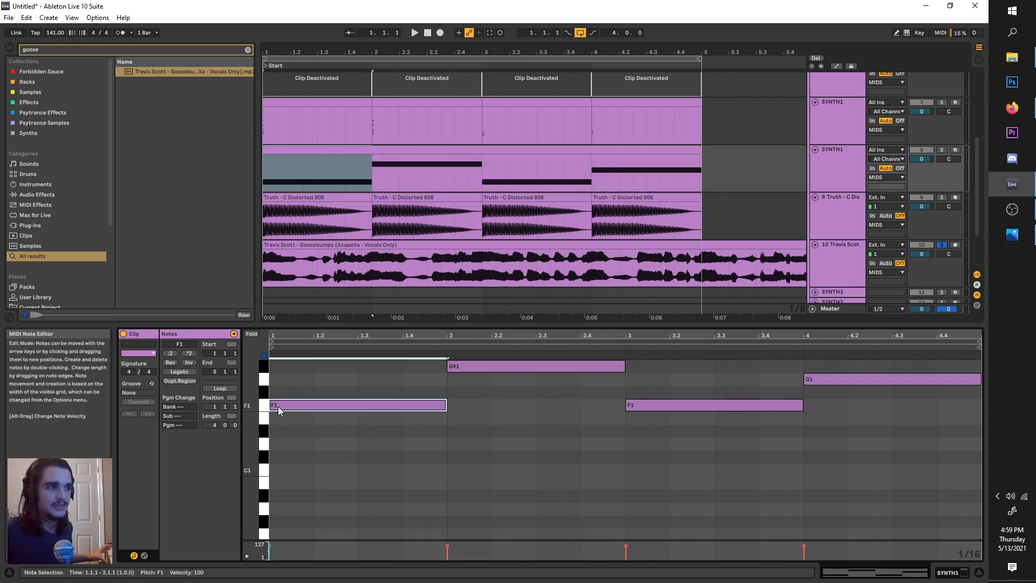
left_click(286, 245)
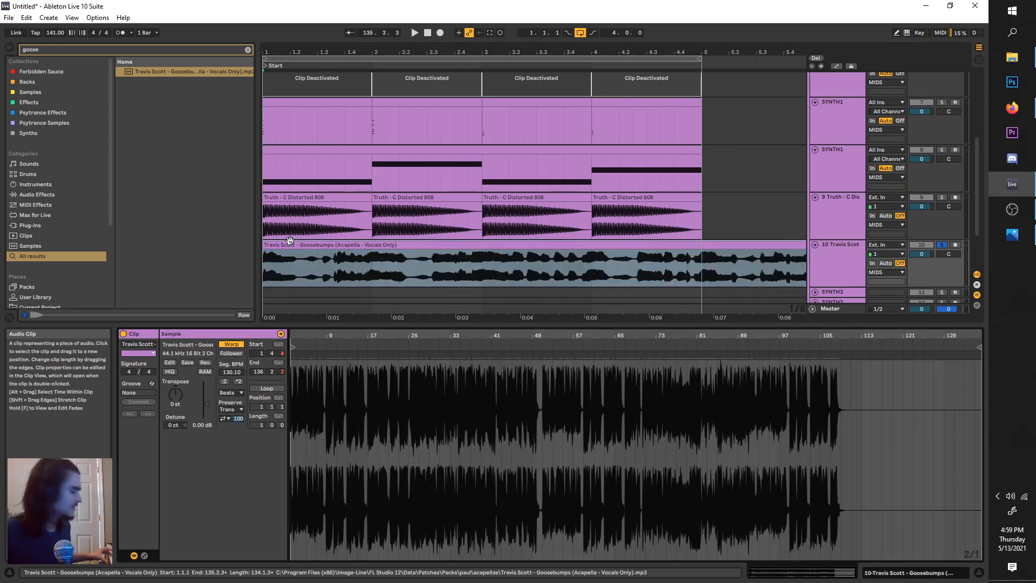
Play the soloed acapella once more from bar 1, and transpose its clip up 1 semitone.
left_click(417, 31)
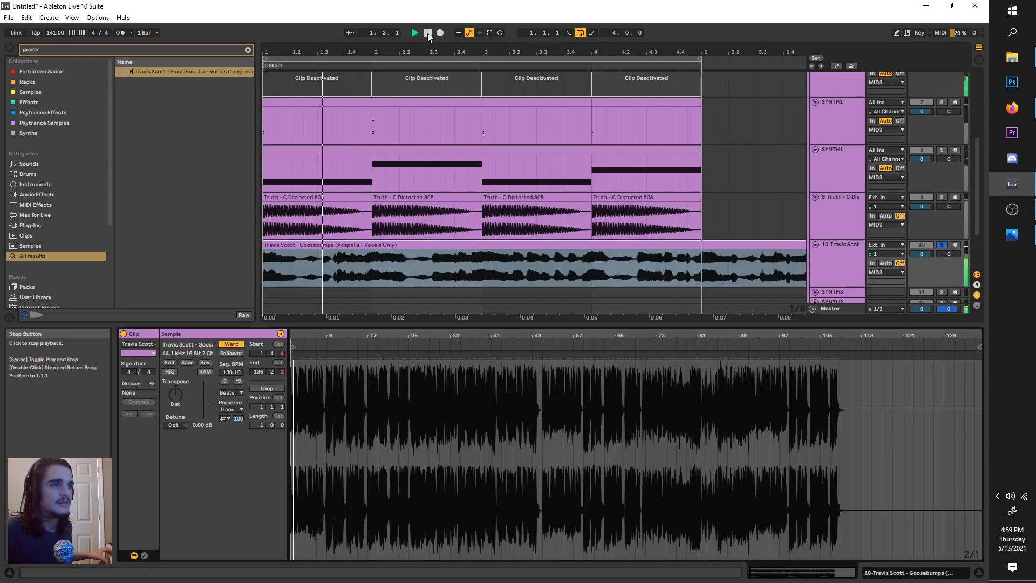
left_click(427, 34)
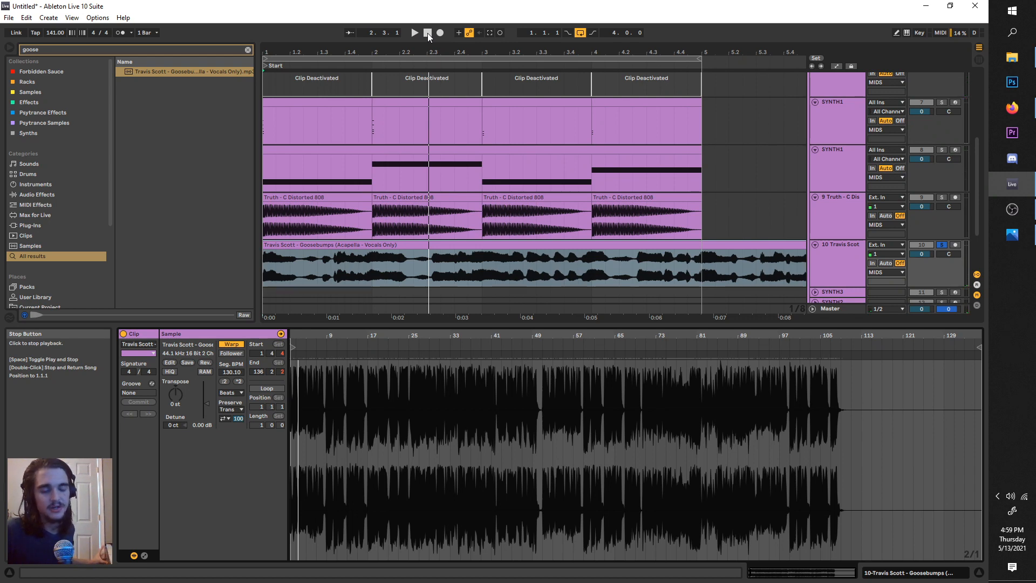
left_click(318, 145)
left_click(319, 261)
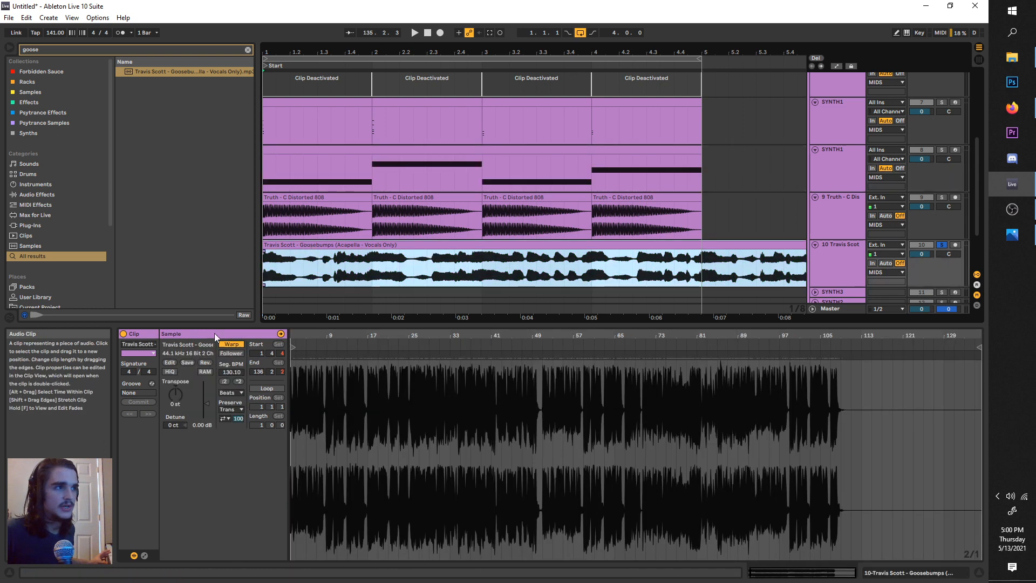
left_click(176, 395)
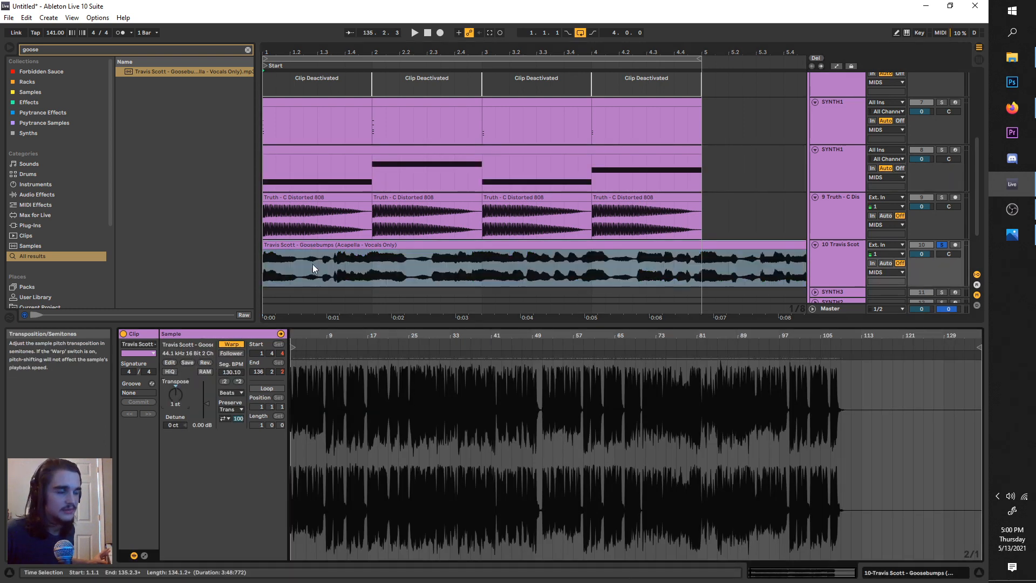
Turn off solo on the acapella and melody tracks, and play the full loop from bar 1.
left_click(264, 265)
scroll(264, 277, "down", 2)
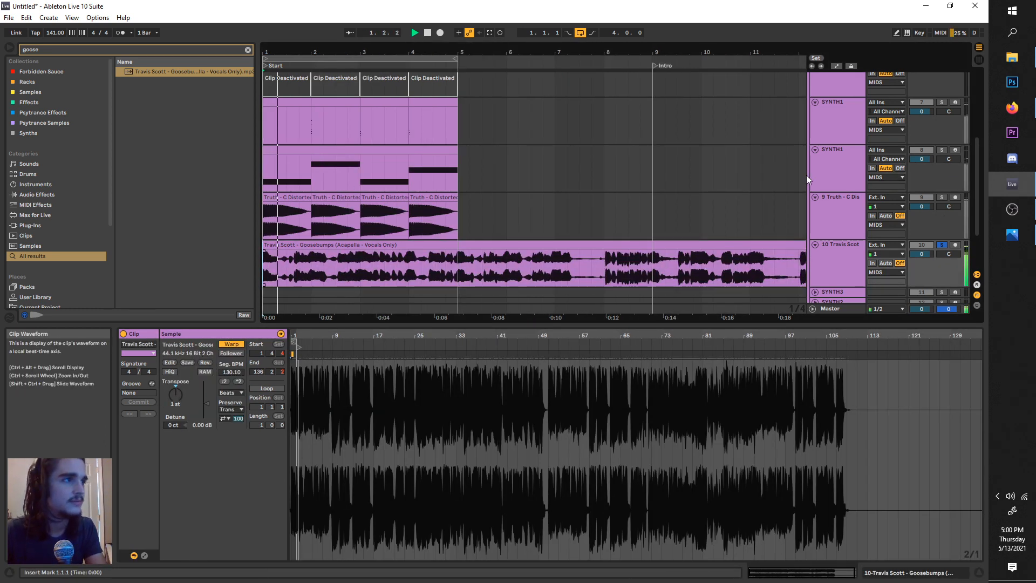
left_click(942, 246)
key("space")
key("space")
key("space")
scroll(264, 194, "up", 3)
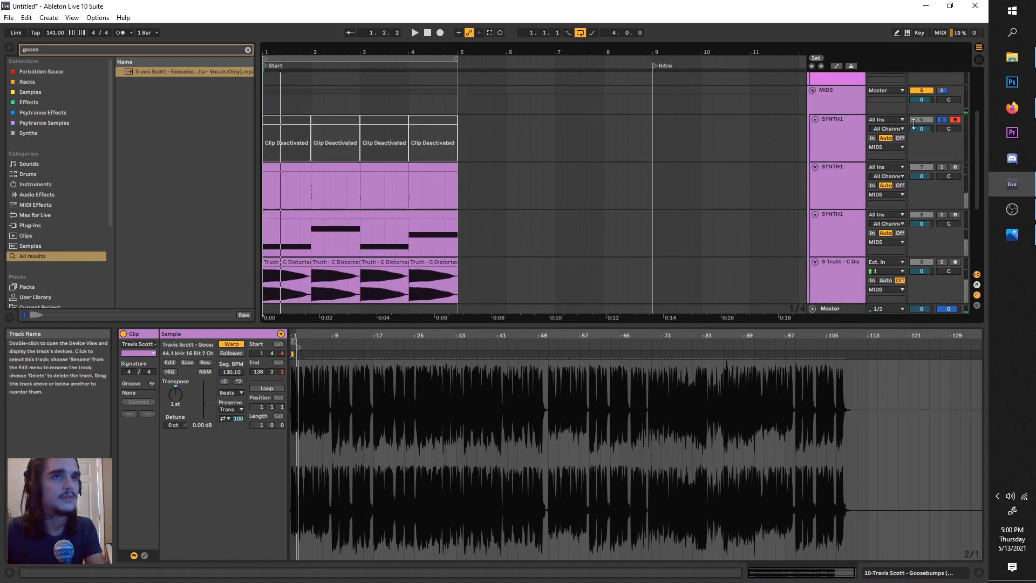
left_click(263, 195)
key("space")
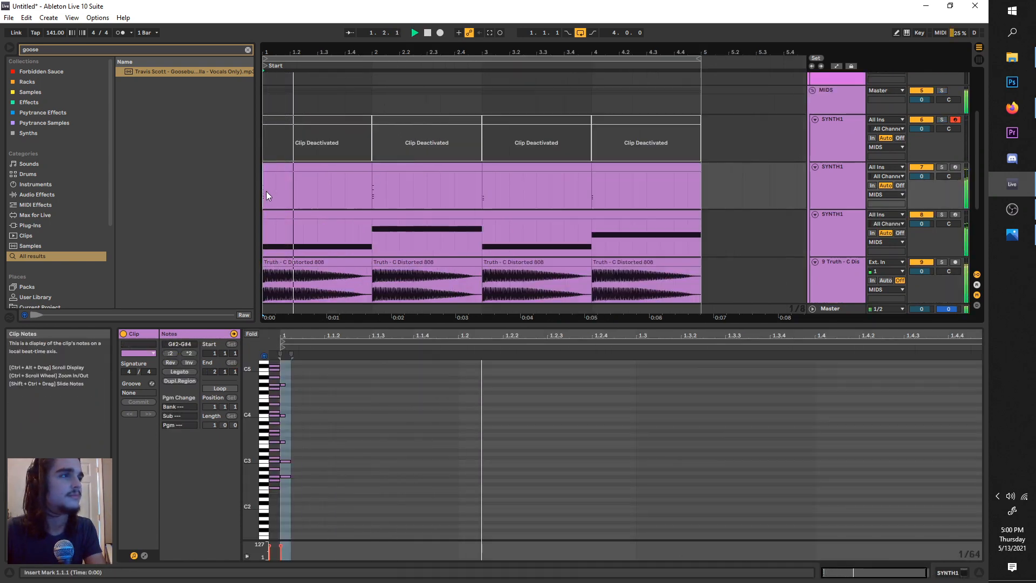
Try segment BPM values of 126 and 128 on the acapella clip while the loop plays.
scroll(321, 212, "down", 3)
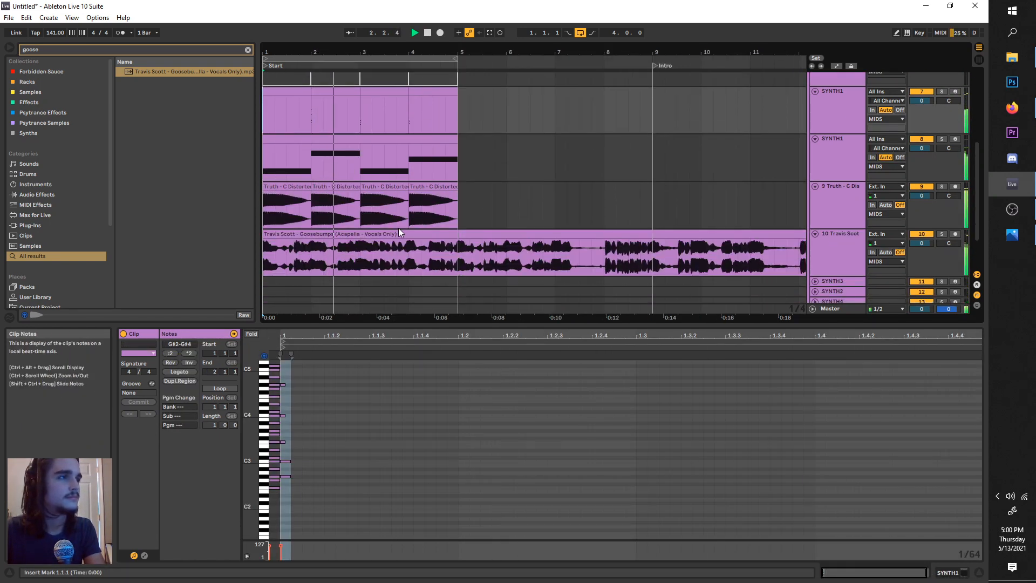
left_click(357, 229)
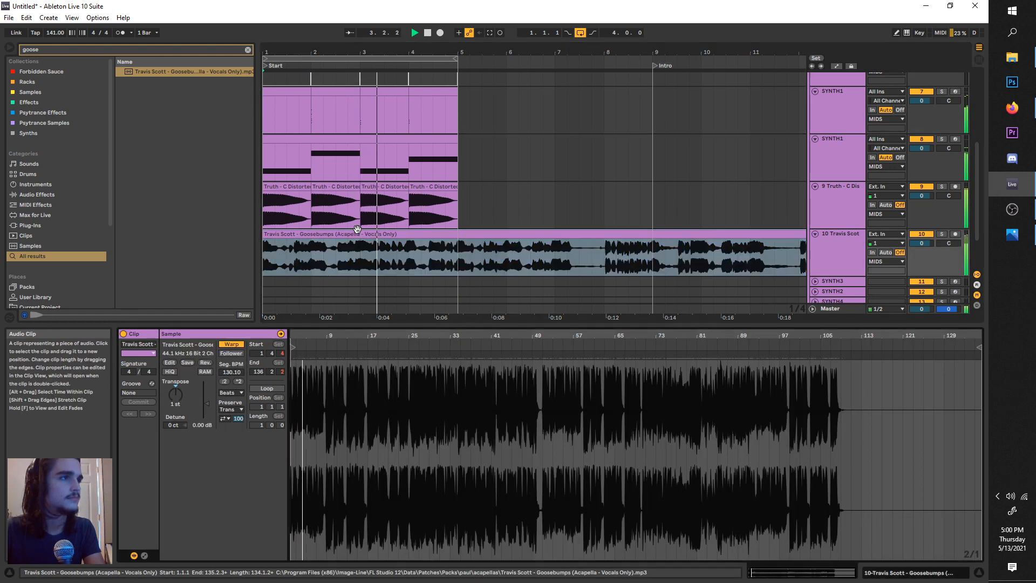
left_click(234, 372)
type("126")
key("Return")
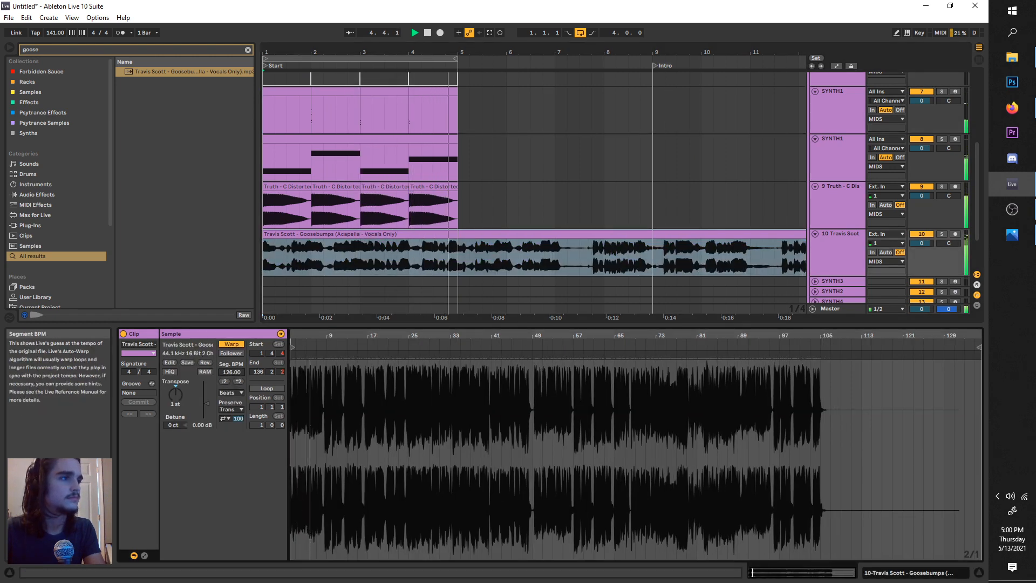
left_click_drag(234, 373, 234, 367)
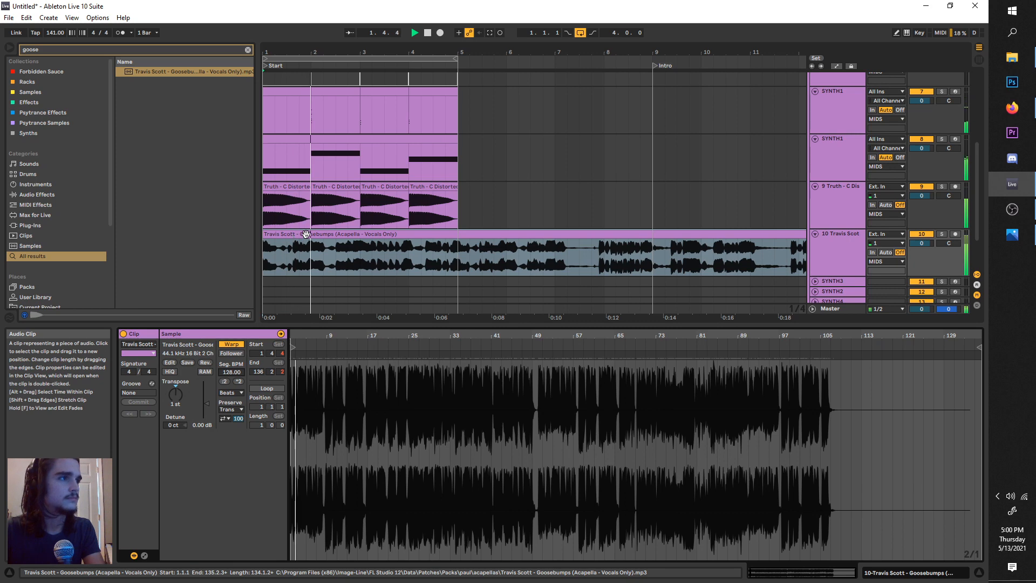
left_click(340, 261)
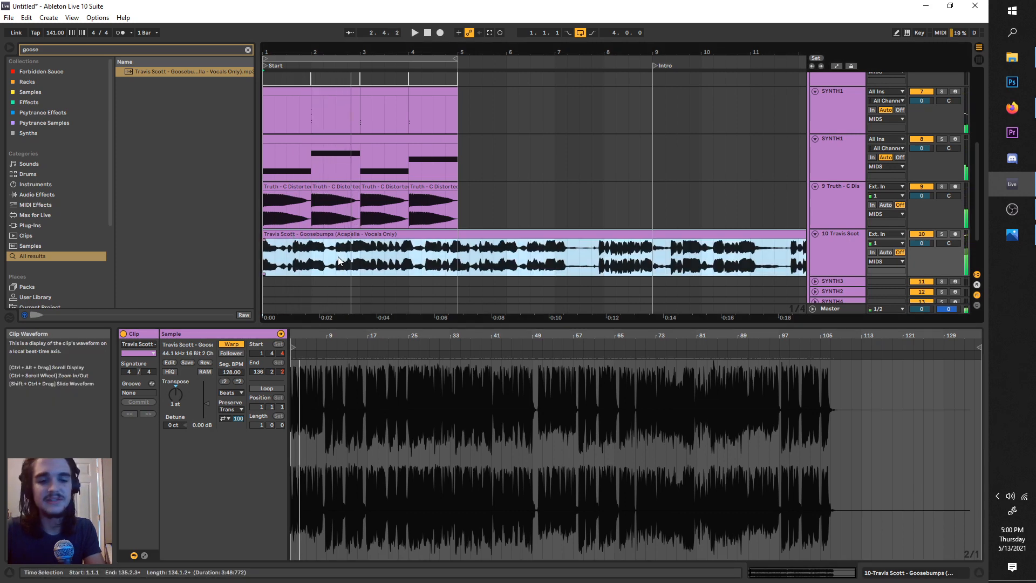
Set the acapella's segment BPM to 133, and audition its timing against the 808 hit at bar 3.
scroll(339, 261, "up", 3)
scroll(339, 261, "left", 3)
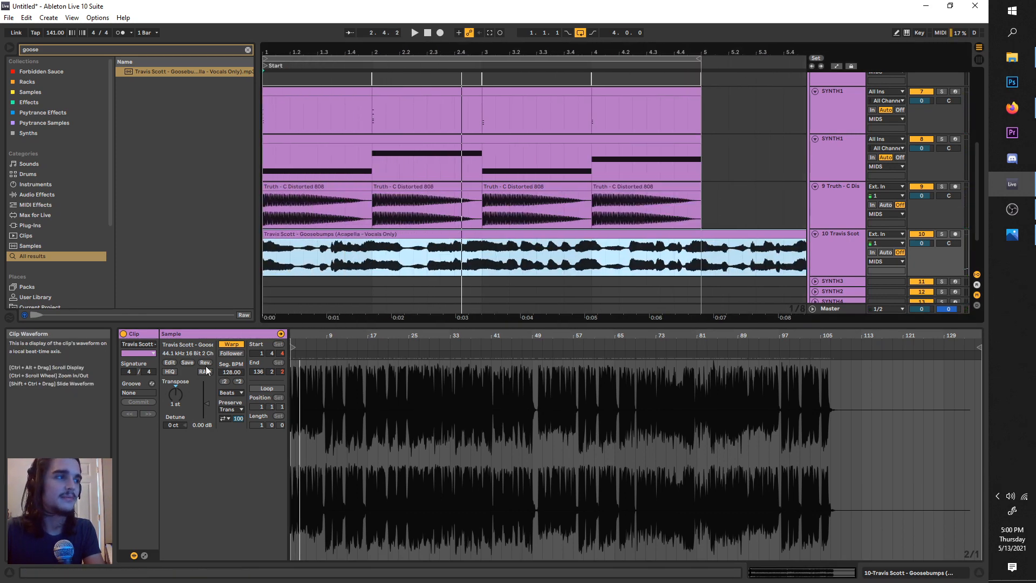
left_click_drag(231, 372, 231, 360)
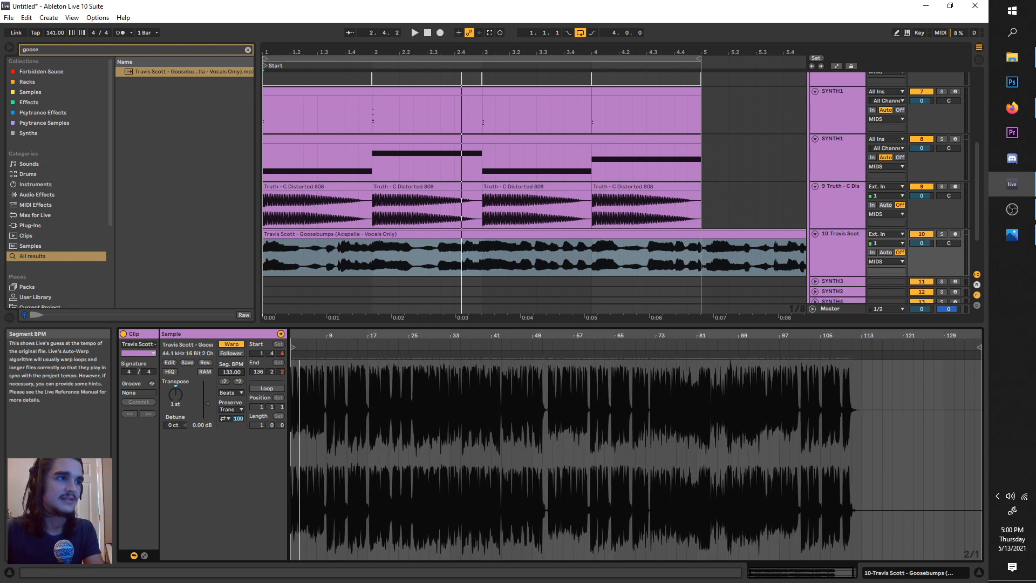
scroll(488, 260, "up", 3)
left_click(481, 259)
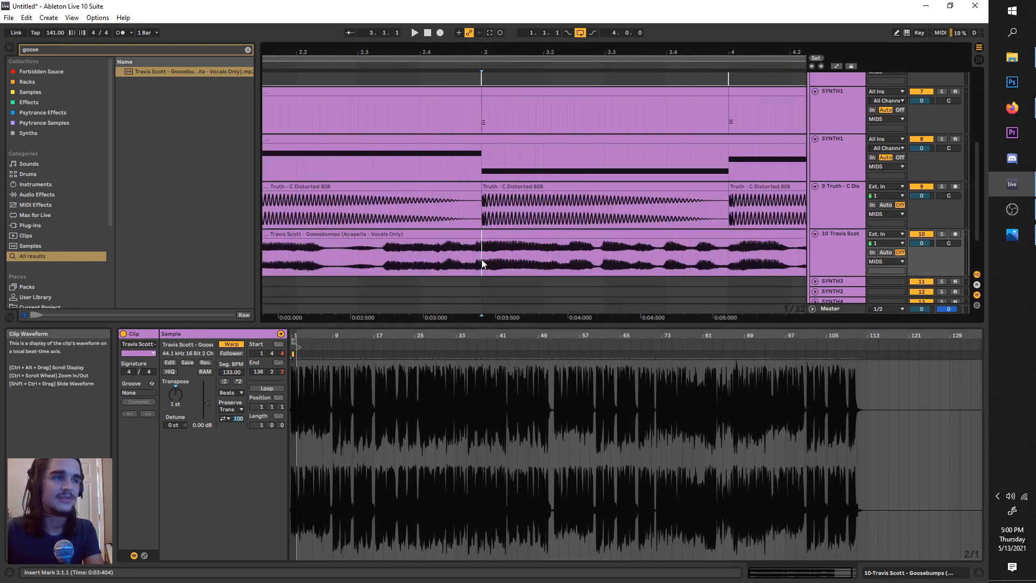
scroll(481, 259, "down", 3)
key("space")
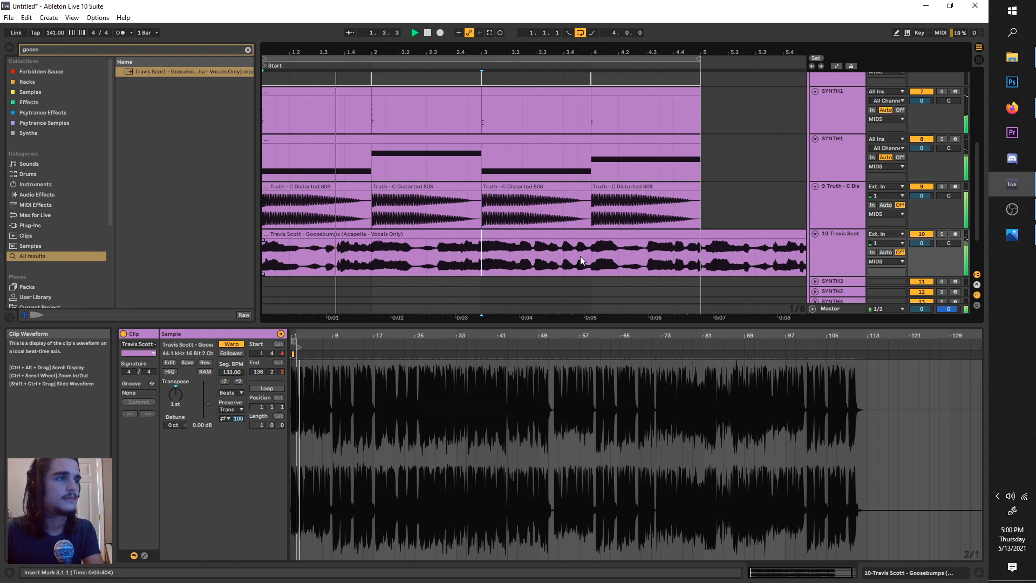
key("space")
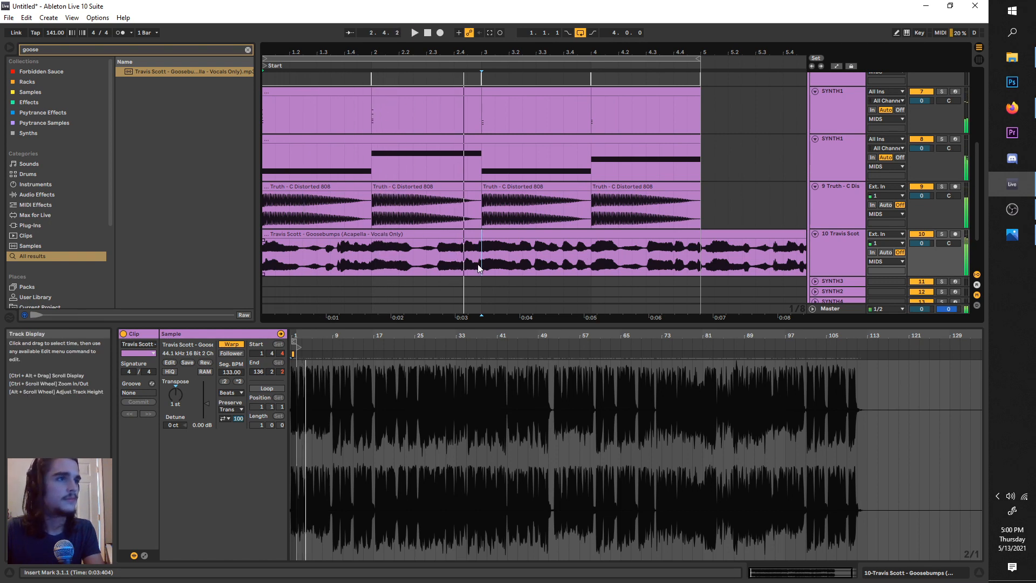
Set the acapella's segment BPM to 134 and place the insert marker at 3.1.1 to check its alignment.
scroll(486, 263, "up", 4)
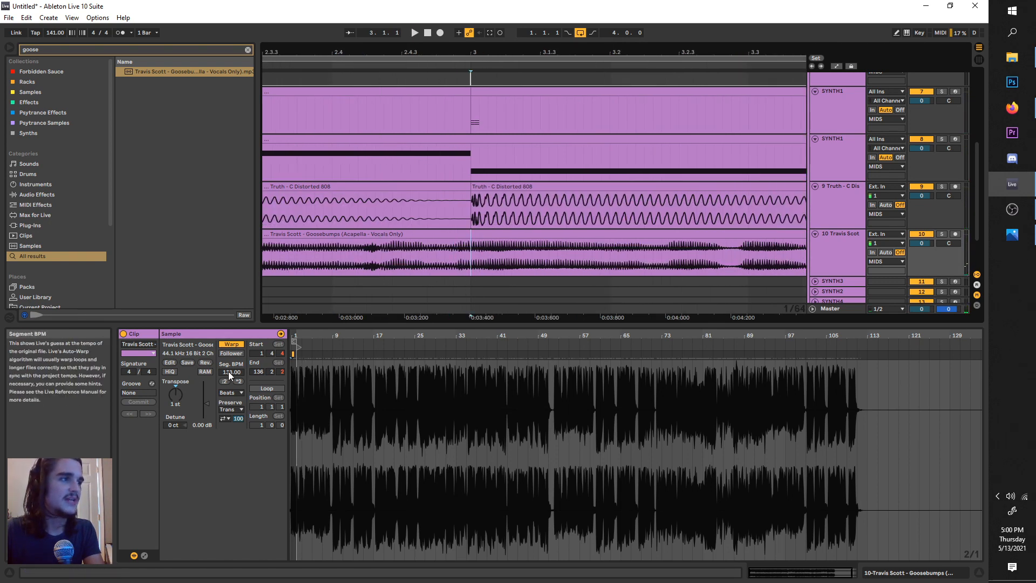
left_click_drag(230, 372, 231, 366)
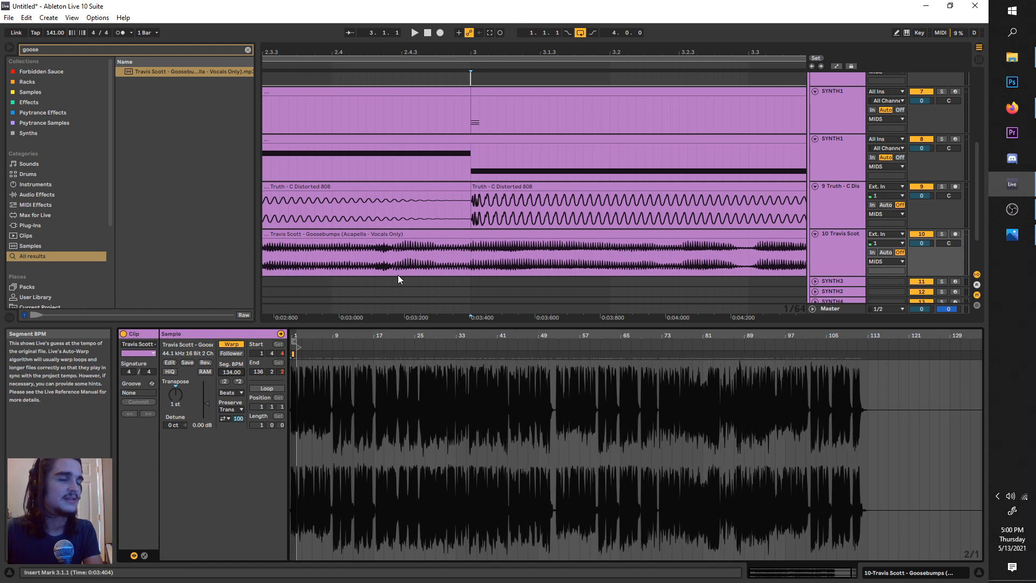
left_click(469, 267)
scroll(469, 266, "down", 2)
scroll(469, 266, "down", 2)
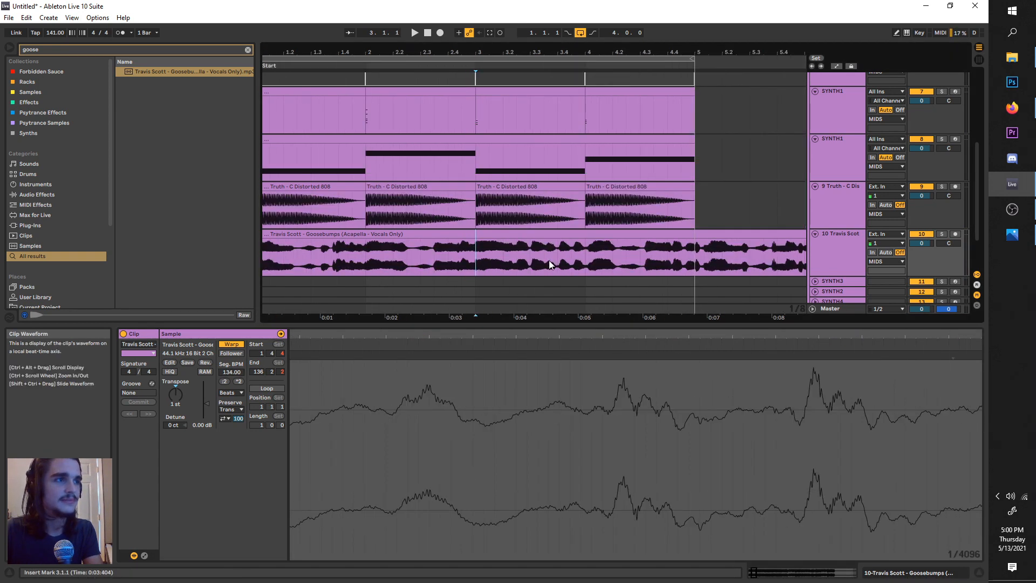
Play the loop from 4.1.1 to check the acapella's alignment, and solo the acapella track.
left_click(586, 263)
key("space")
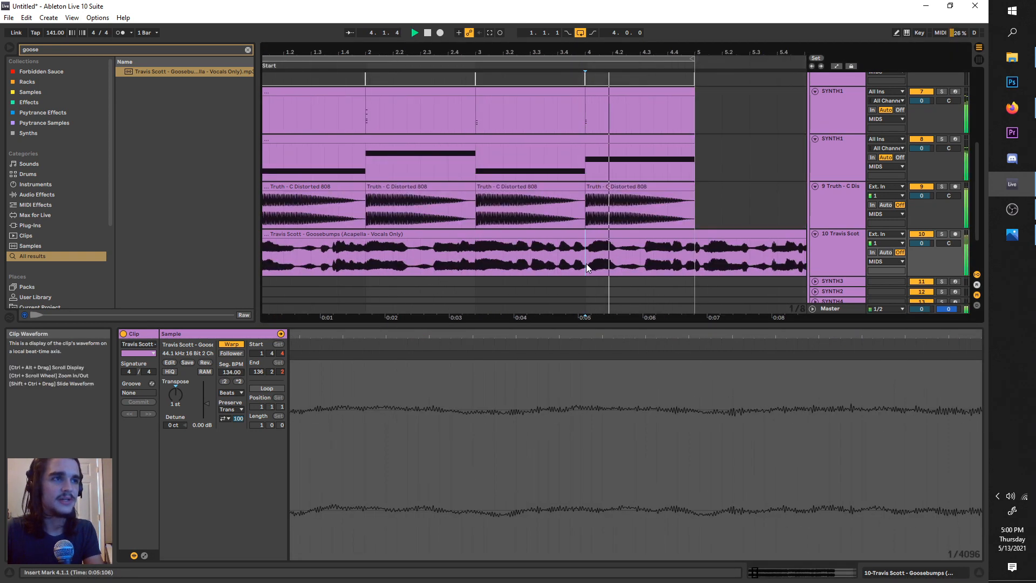
scroll(586, 264, "down", 3)
scroll(271, 256, "up", 3)
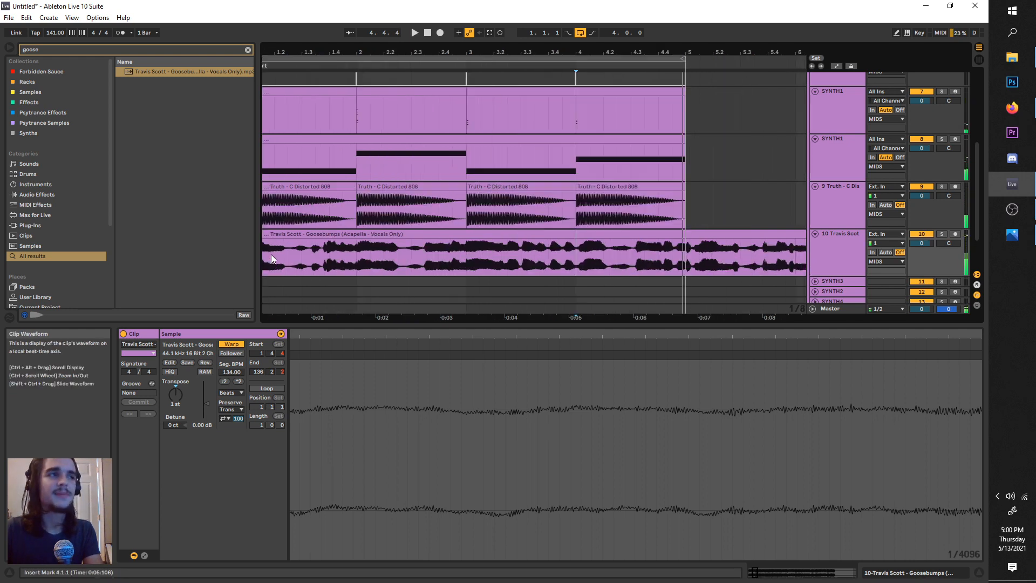
left_click(942, 235)
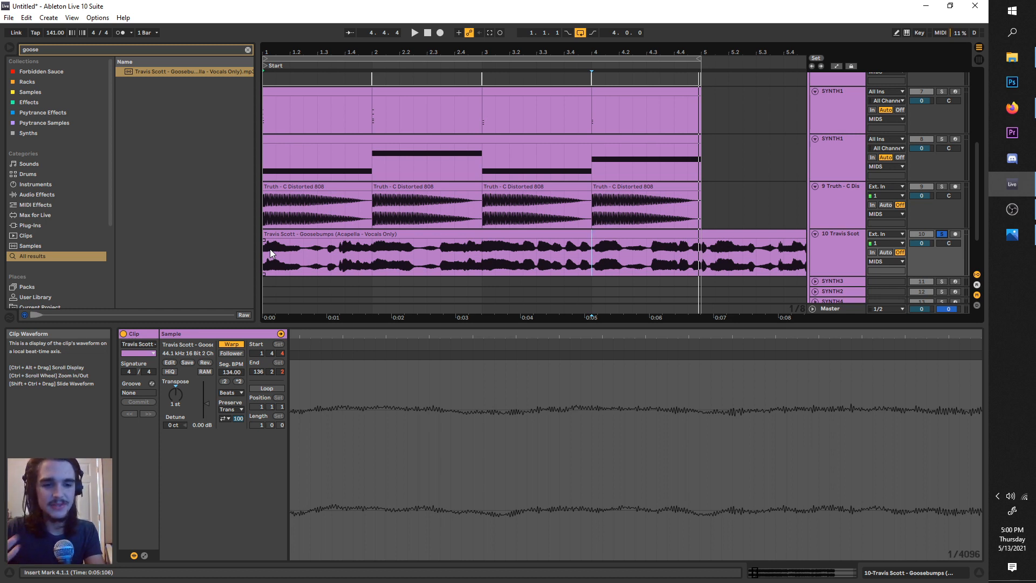
Open the four-bar bass clip on the third SYNTH1 track to view its notes.
left_click(312, 142)
key("minus")
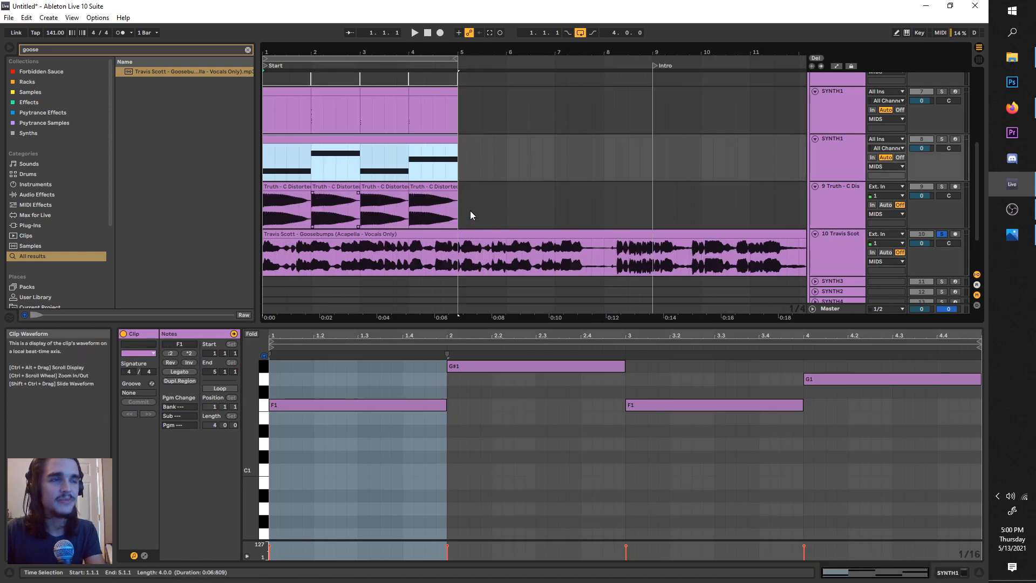
key("minus")
scroll(356, 176, "down", 2)
scroll(318, 195, "up", 3)
key("plus")
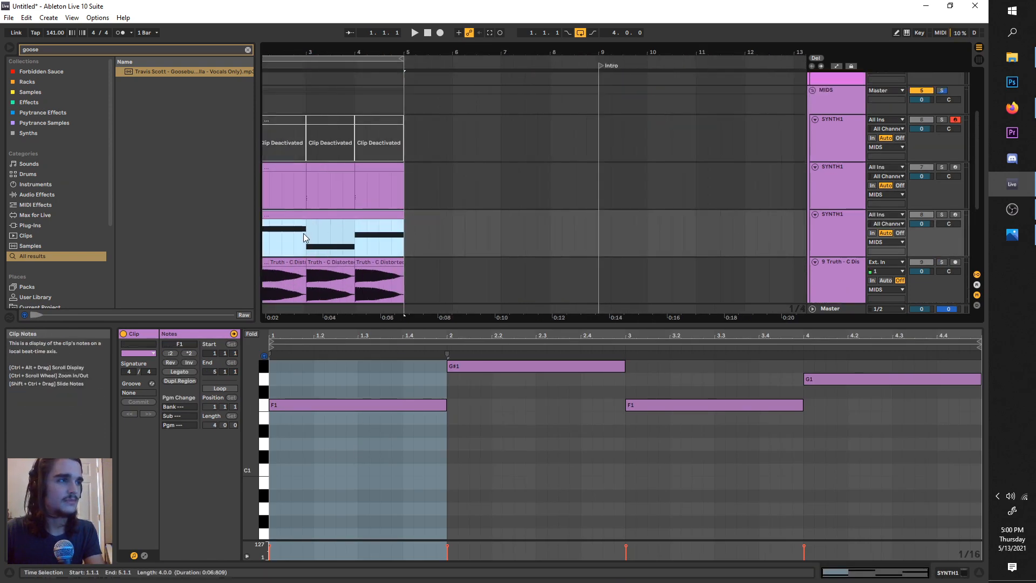
key("z")
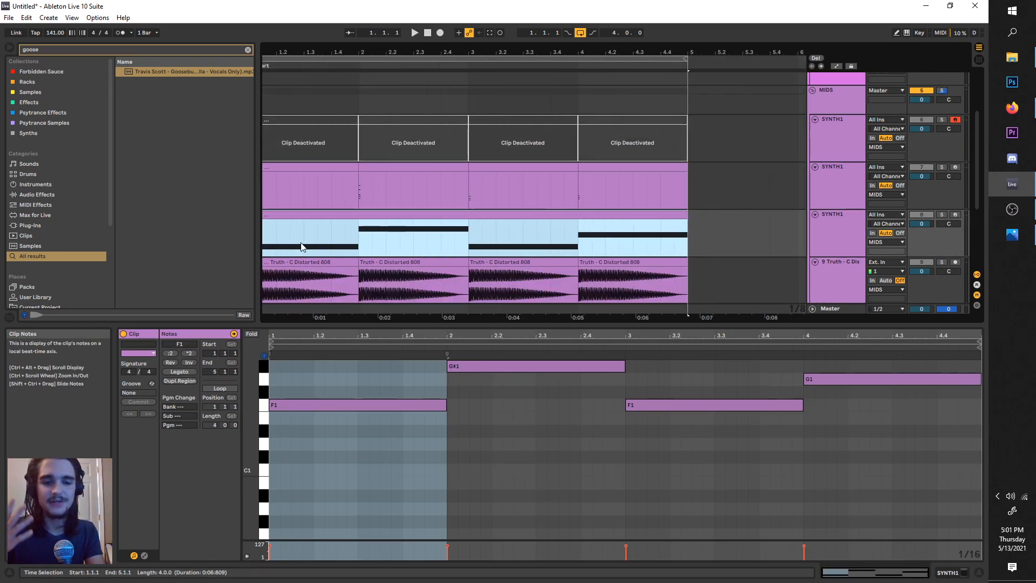
double_click(286, 215)
scroll(278, 274, "down", 3)
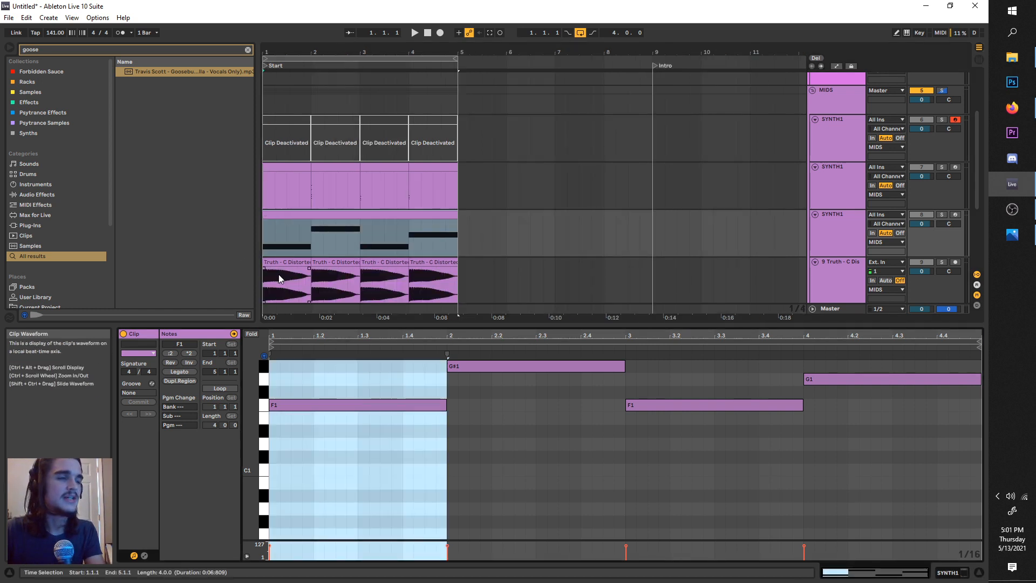
Solo the bass track and audition its line from the F1 note in bar 3.
left_click(388, 435)
scroll(379, 435, "up", 2)
left_click(385, 449)
left_click(480, 409)
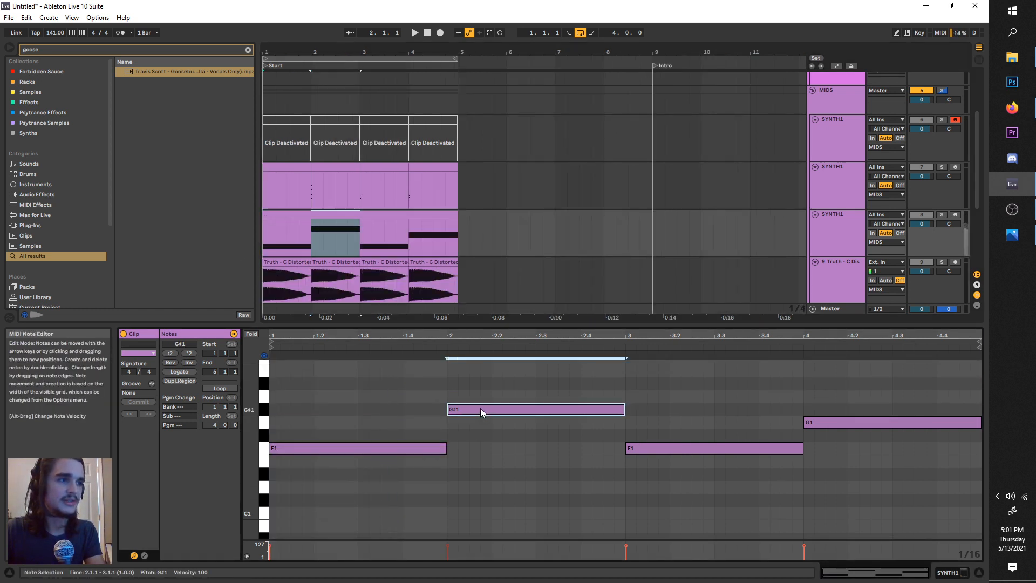
left_click(940, 215)
left_click(690, 446)
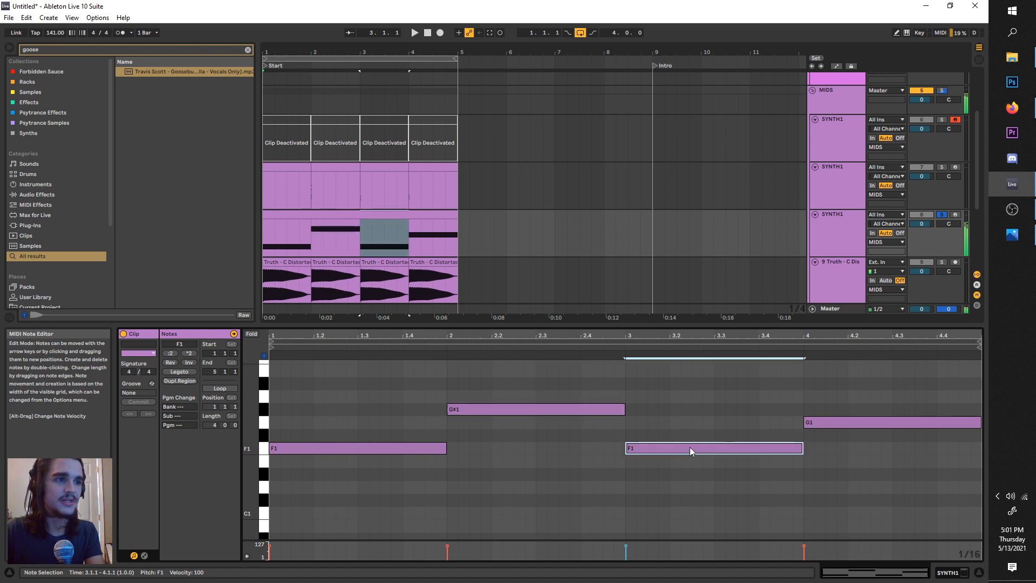
key("space")
key("space")
Replace the bar 1 bass note with three one-beat F1 notes starting at 1.1.1, 1.2.3 and 1.4.1.
left_click_drag(446, 448, 354, 447)
key("ctrl+d")
left_click(265, 473)
left_click(272, 467)
key("space")
left_click(384, 449)
key("space")
key("ctrl+d")
Turn on the metronome and play the edited bass rhythm from bar 1.
left_click(275, 465)
key("space")
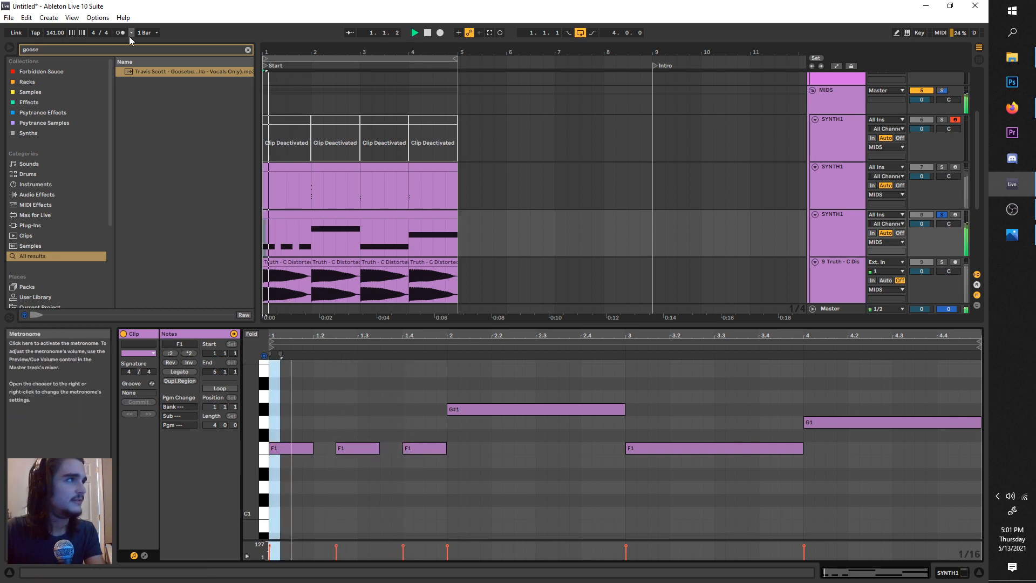
left_click(124, 34)
key("space")
left_click(269, 473)
key("space")
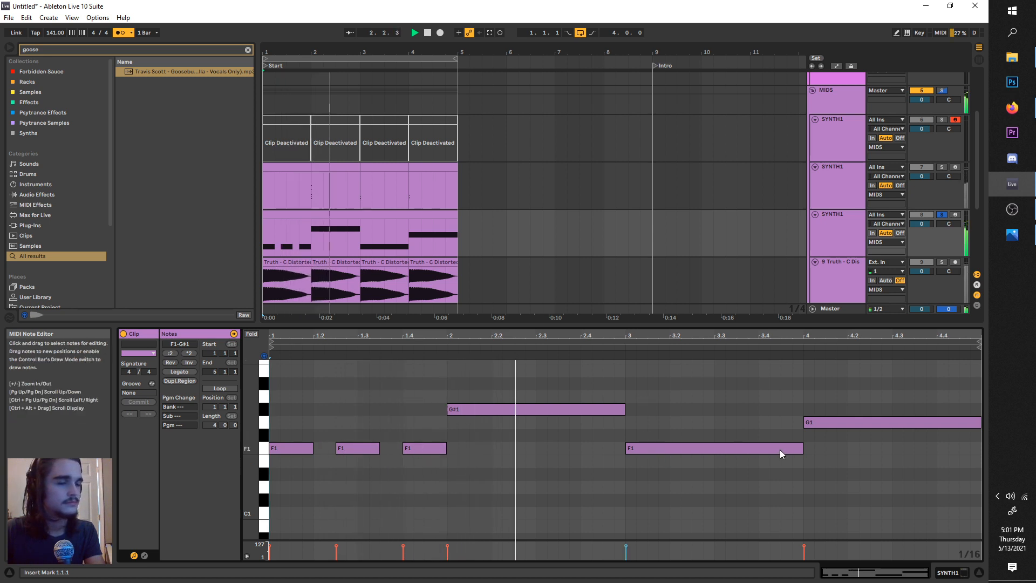
Shorten the bar 3 F1 note to two beats, and add a one-beat copy of it at 3.4.1.
left_click_drag(802, 449, 713, 445)
left_click_drag(646, 447, 775, 446)
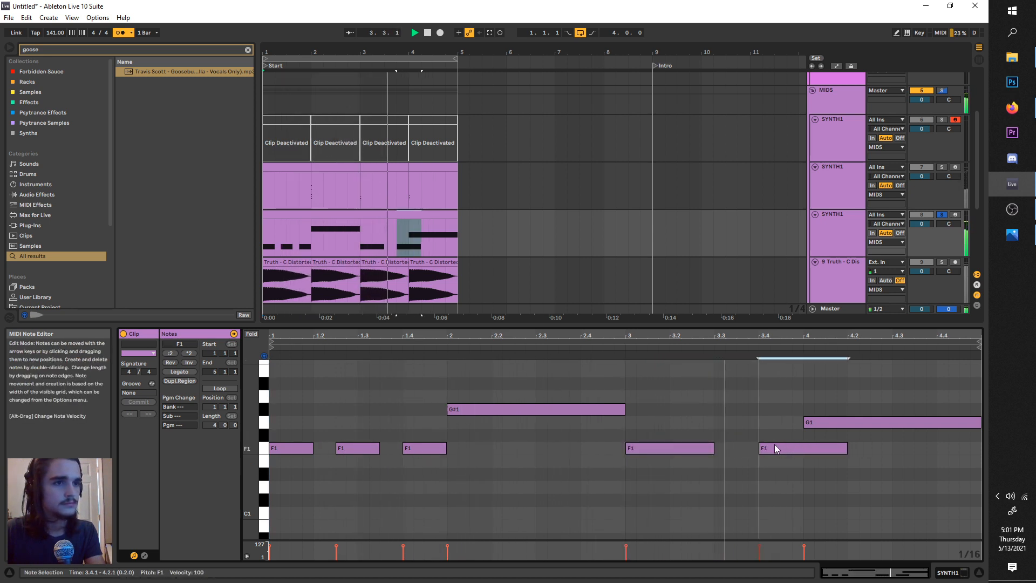
left_click_drag(846, 449, 802, 450)
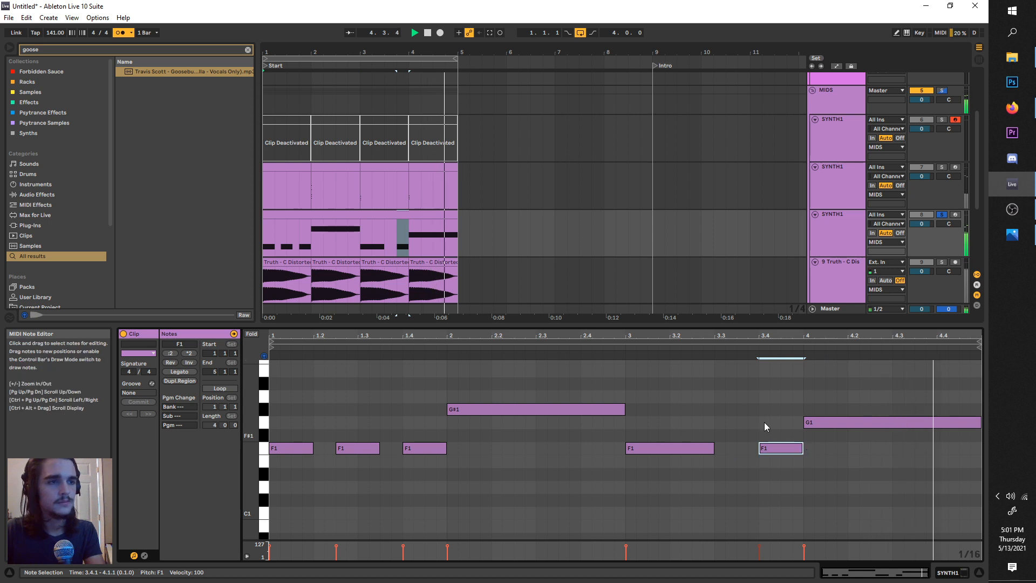
key("space")
left_click(266, 243)
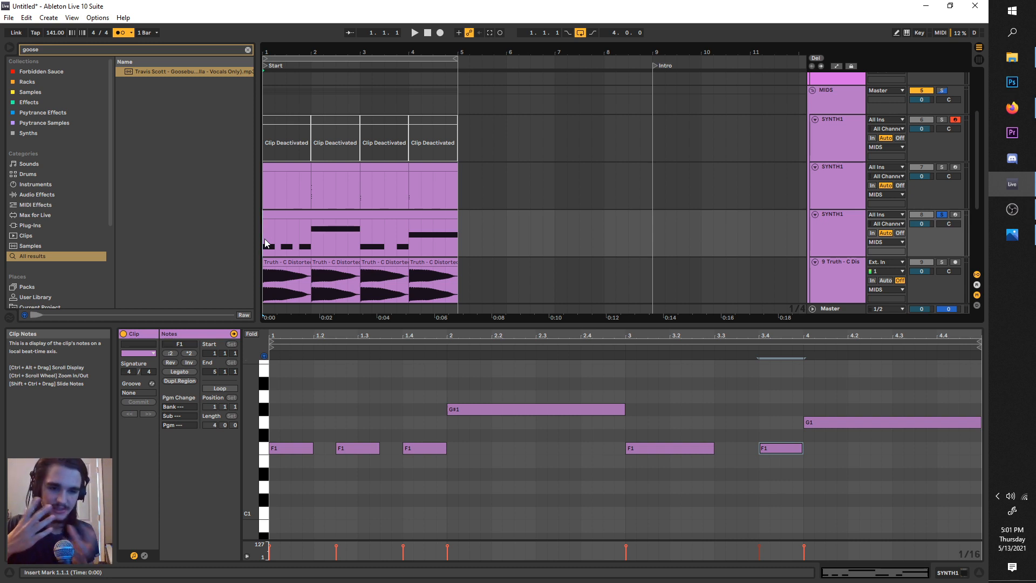
Move the loop region to bar 17 and shorten it to two bars, ending at bar 19.
scroll(306, 219, "down", 4)
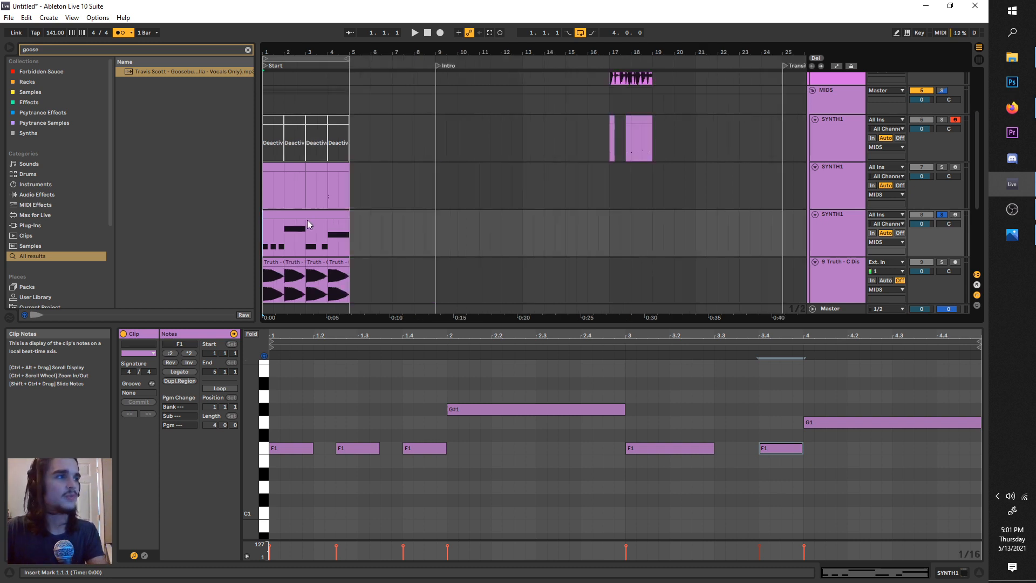
scroll(306, 219, "right", 1)
left_click_drag(286, 58, 642, 75)
double_click(835, 143)
scroll(576, 157, "up", 4)
left_click_drag(719, 138, 655, 138)
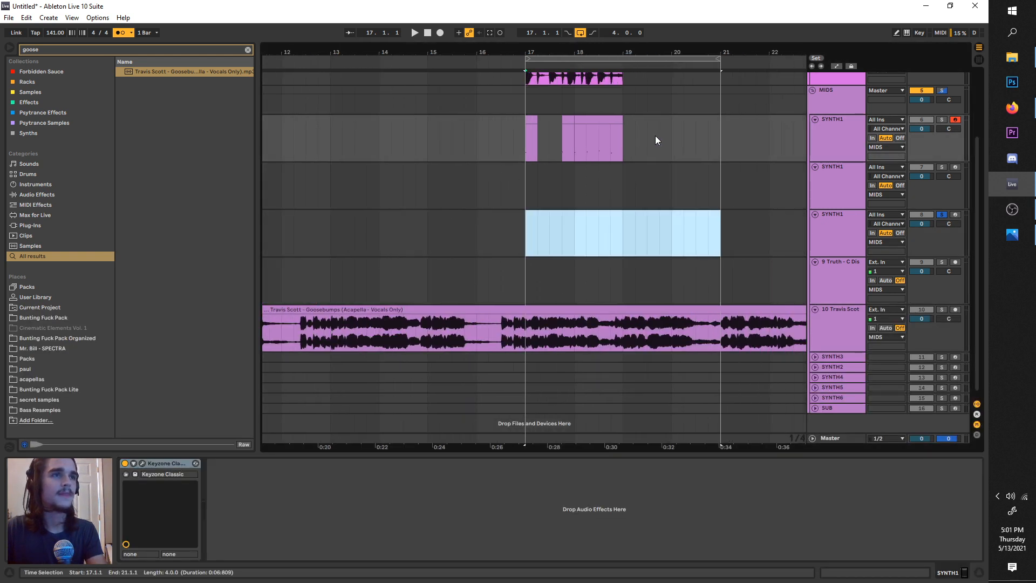
left_click_drag(719, 59, 623, 84)
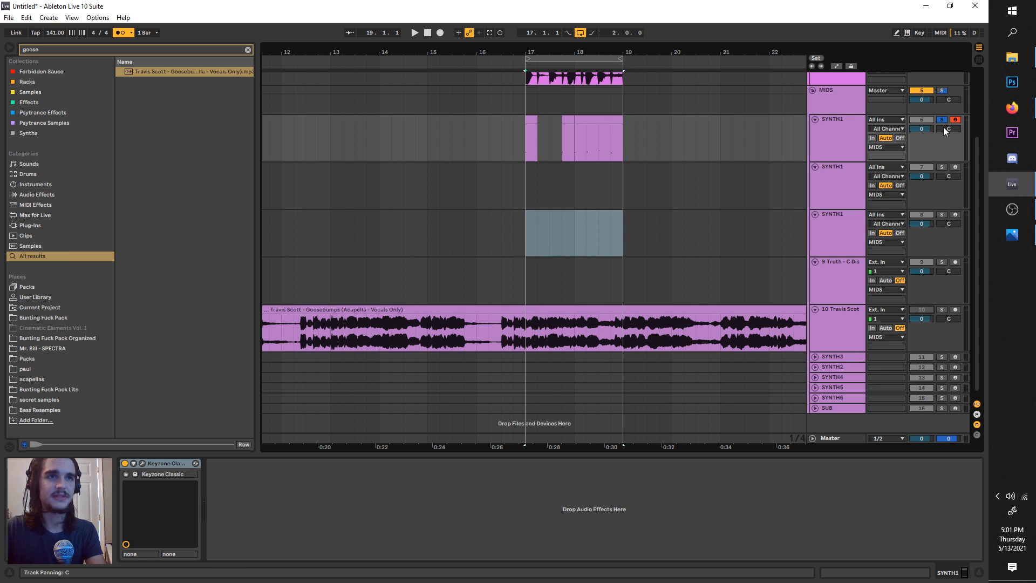
Turn off solo on the first SYNTH1 track and play the two-bar loop with the percussion.
left_click(942, 120)
key("space")
scroll(520, 136, "up", 3)
key("space")
scroll(611, 229, "up", 4)
Replace Keyzone Classic on the first SYNTH1 track with Operator, and choose a waveform for its oscillator.
left_click_drag(614, 232, 638, 231)
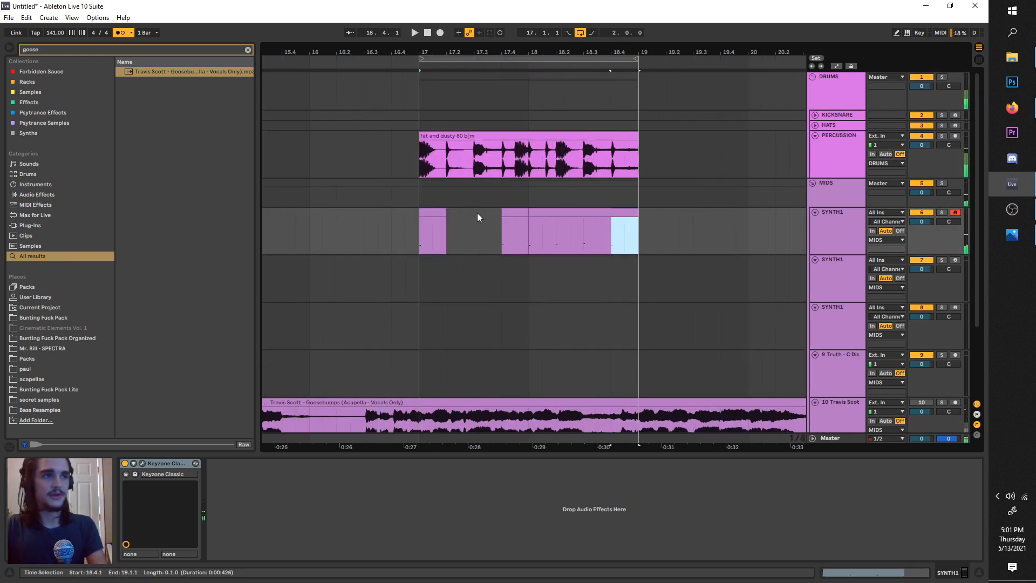
left_click_drag(477, 213, 424, 213)
left_click(424, 212)
left_click_drag(693, 229, 405, 215)
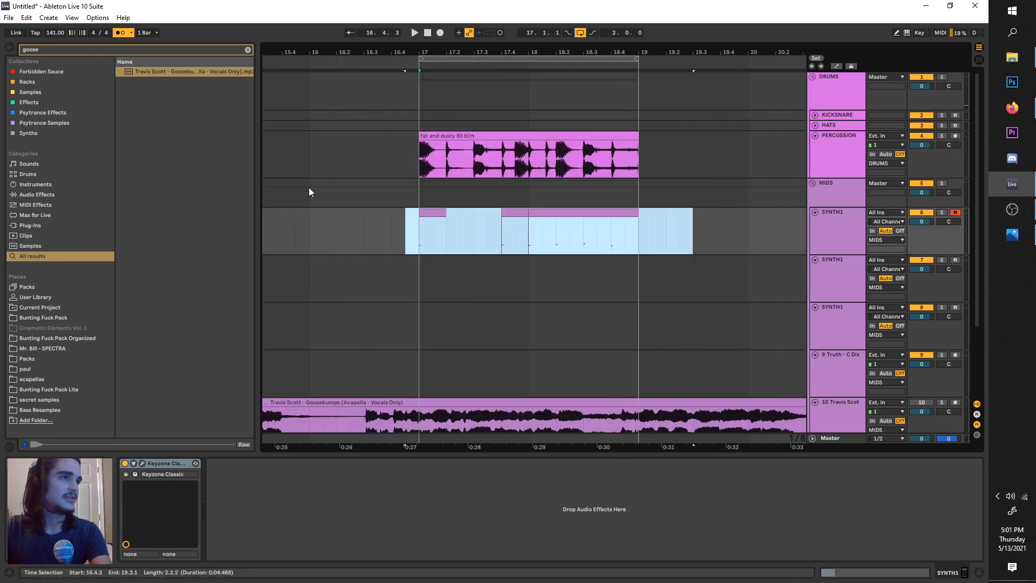
left_click(27, 185)
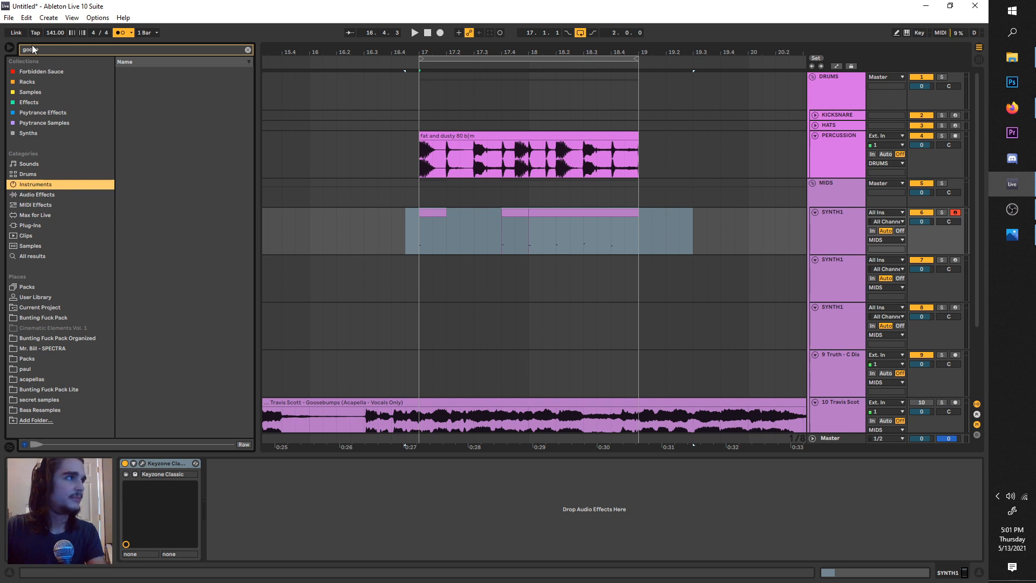
type("operat")
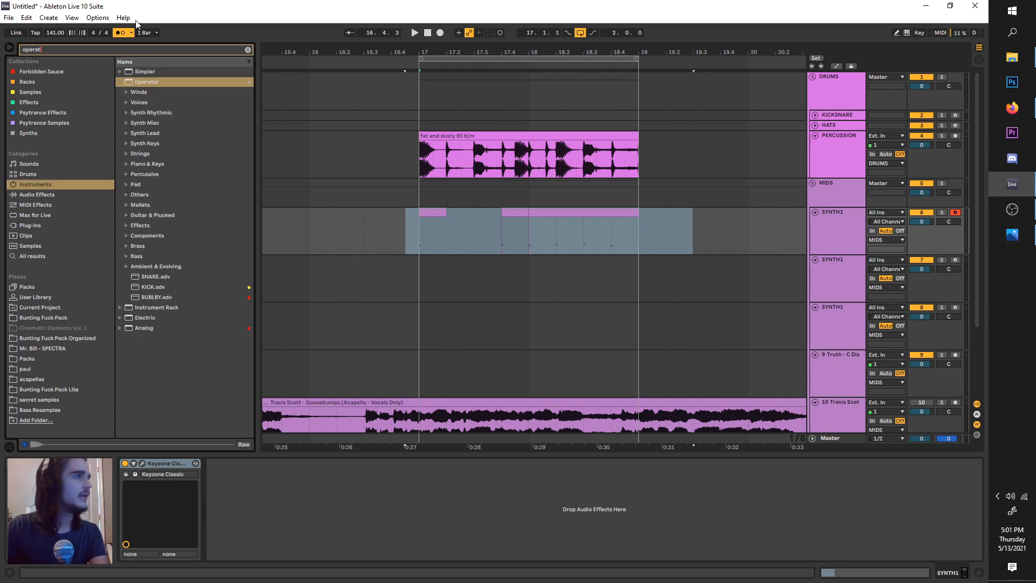
left_click_drag(134, 82, 160, 479)
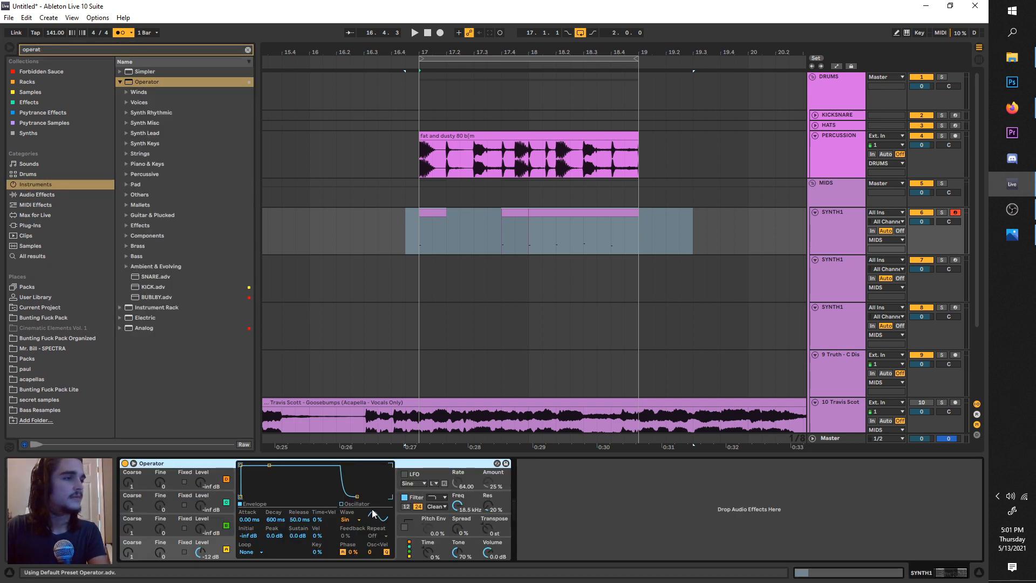
left_click(357, 520)
left_click(371, 415)
Delete the old SYNTH1 clips in bars 17 and 18, and insert an empty one-bar MIDI clip at bar 17.
left_click_drag(652, 228, 529, 213)
key("Delete")
key("ctrl+shift+m")
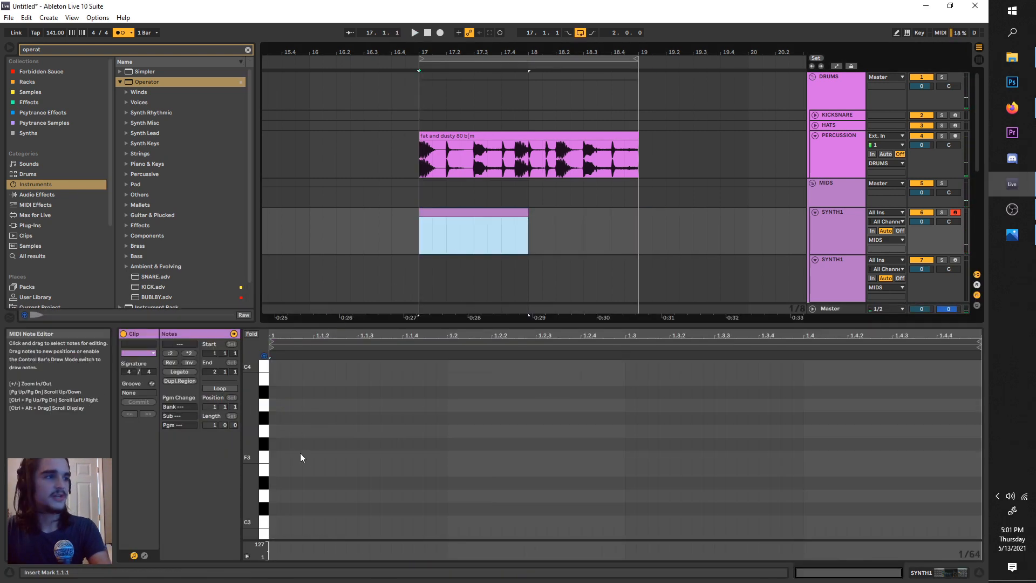
Draw a half-bar F3 note at the clip's start, transpose it down three octaves to F0, and play it.
left_click_drag(274, 458, 625, 457)
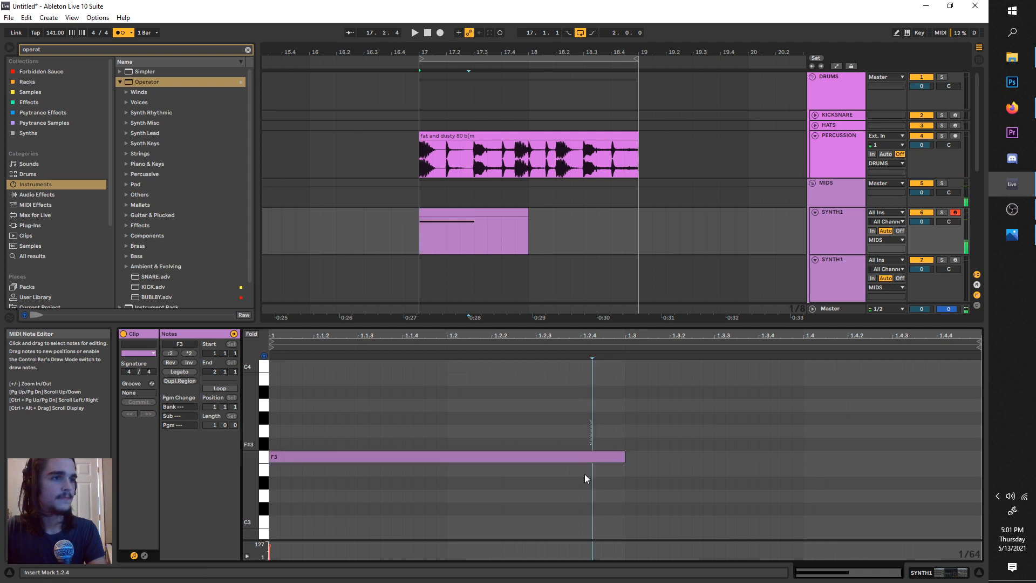
key("shift+Down")
key("shift+Down")
key("shift+Down")
key("space")
Duplicate the bass clip to bar 18, raise the copy's note in pitch, and play from bar 17.
left_click(503, 213)
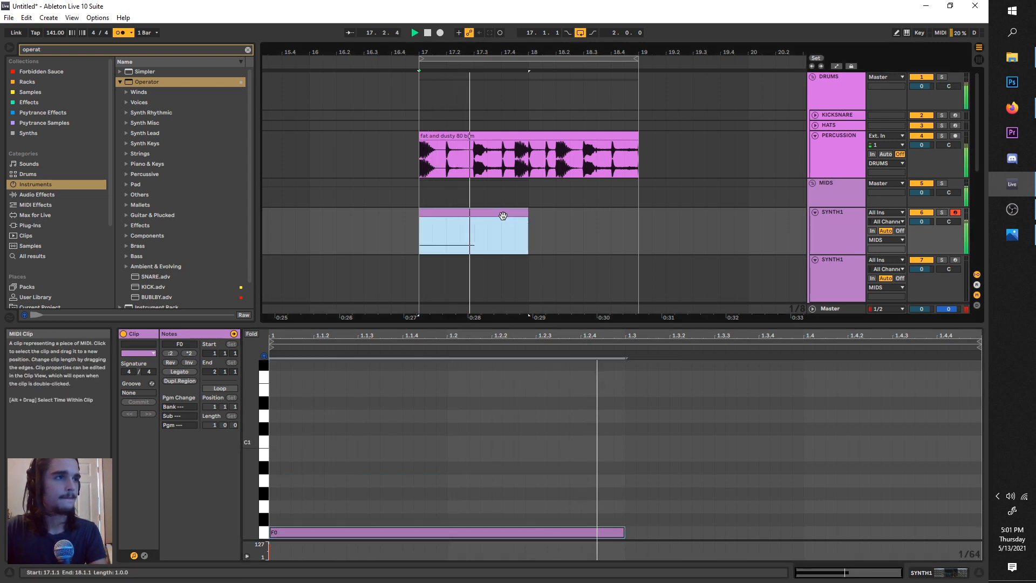
key("ctrl+d")
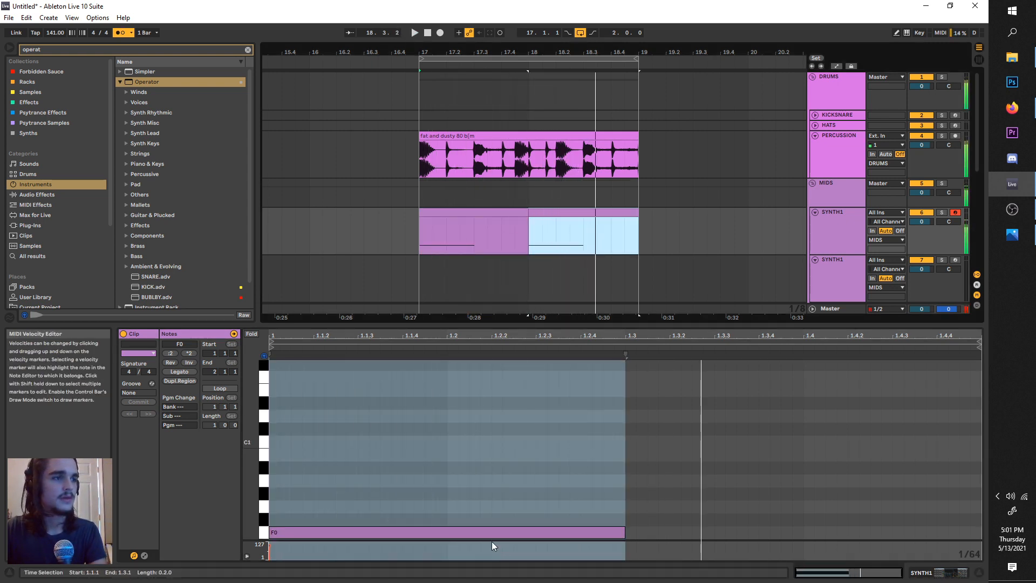
left_click_drag(491, 533, 490, 481)
left_click(422, 229)
key("space")
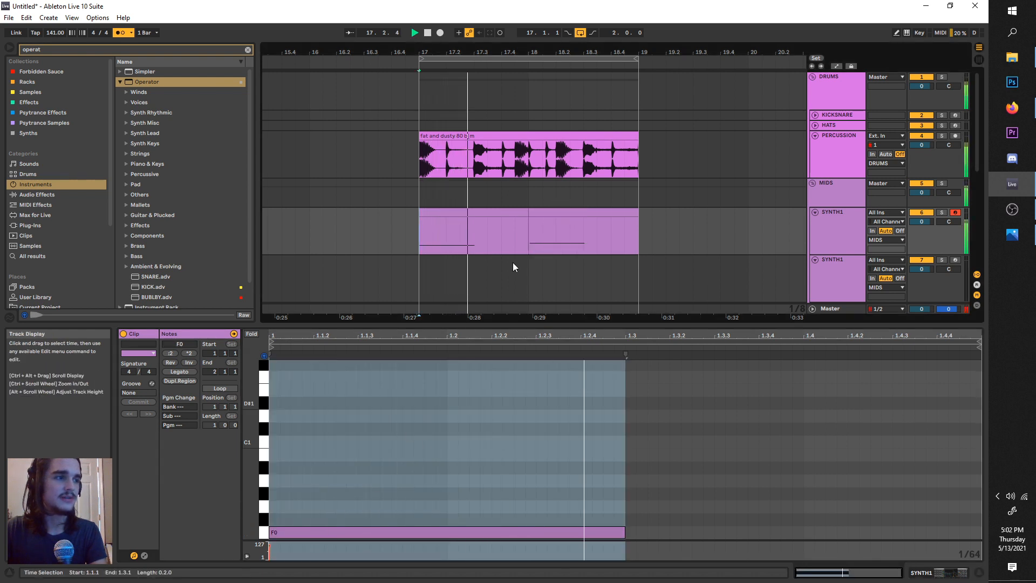
Lower the bar 18 note to G#0 and audition both bars against the percussion.
left_click(546, 205)
left_click(546, 212)
left_click_drag(322, 481, 324, 493)
key("space")
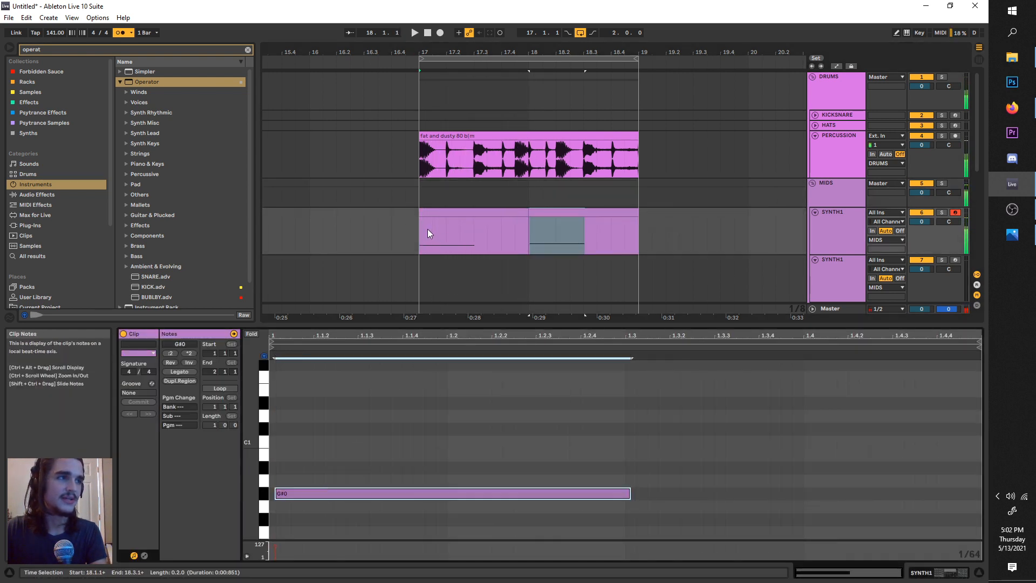
left_click(423, 229)
key("space")
Delete the bass clip in bar 18.
left_click(573, 208)
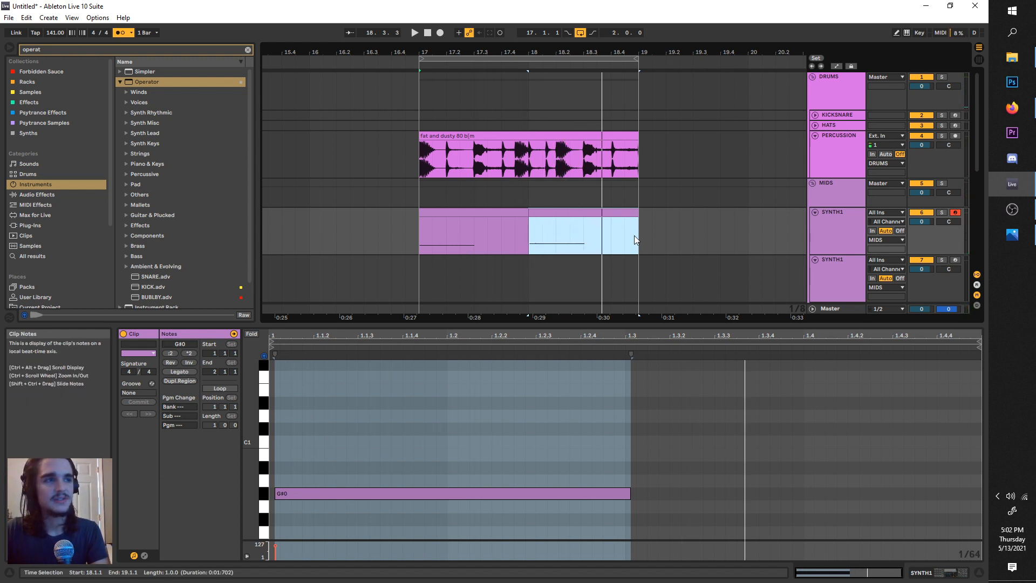
key("Delete")
key("space")
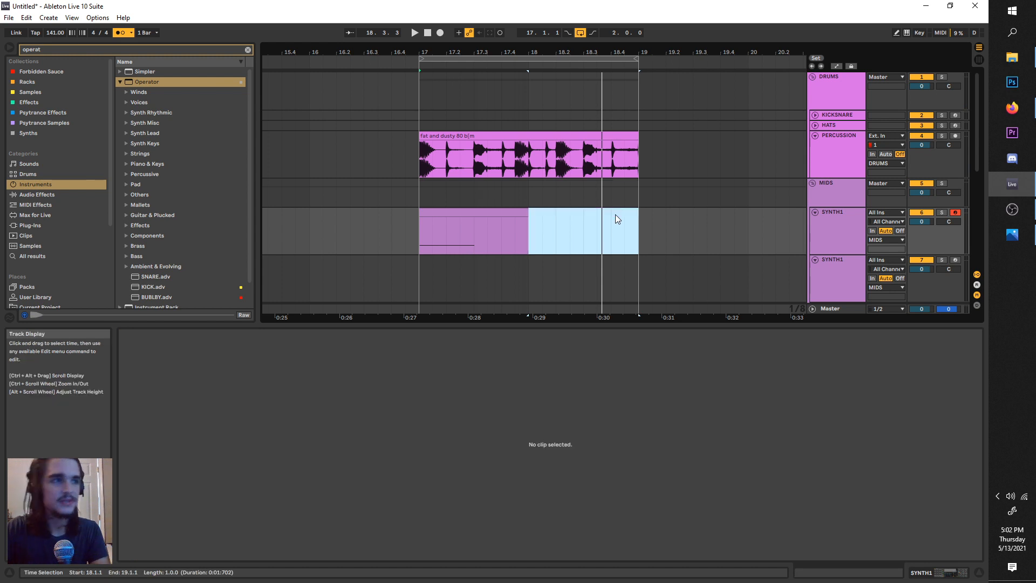
Shorten the bar 17 bass clip to one beat and audition it.
left_click(438, 231)
scroll(431, 214, "up", 2)
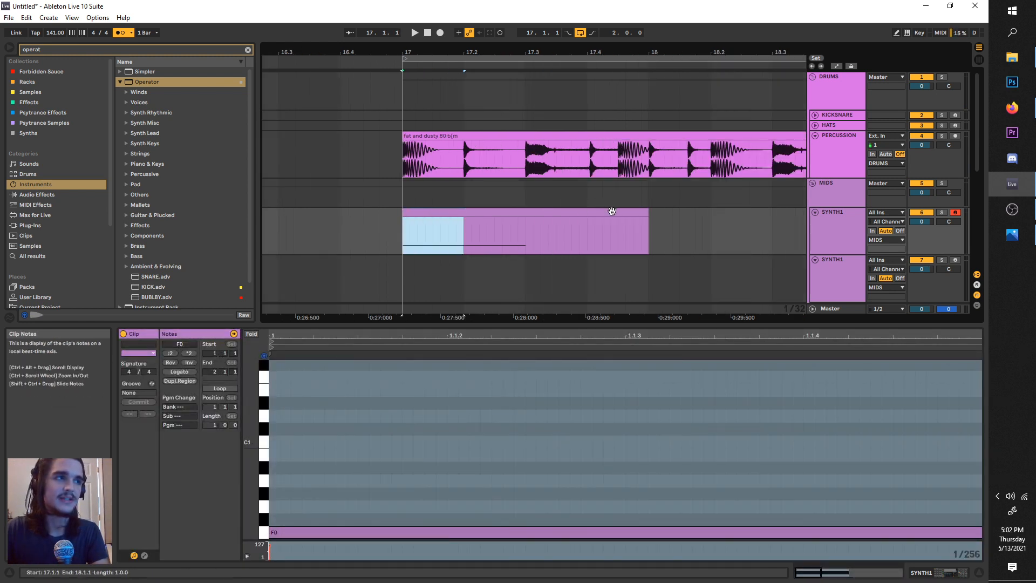
left_click_drag(641, 212, 555, 217)
key("ctrl+z")
left_click(652, 220)
left_click_drag(649, 216, 463, 211)
key("space")
key("space")
Duplicate the one-beat bass clip to 17.2.1 and play both clips from bar 17.
left_click(404, 233)
scroll(421, 232, "down", 2)
key("ctrl+d")
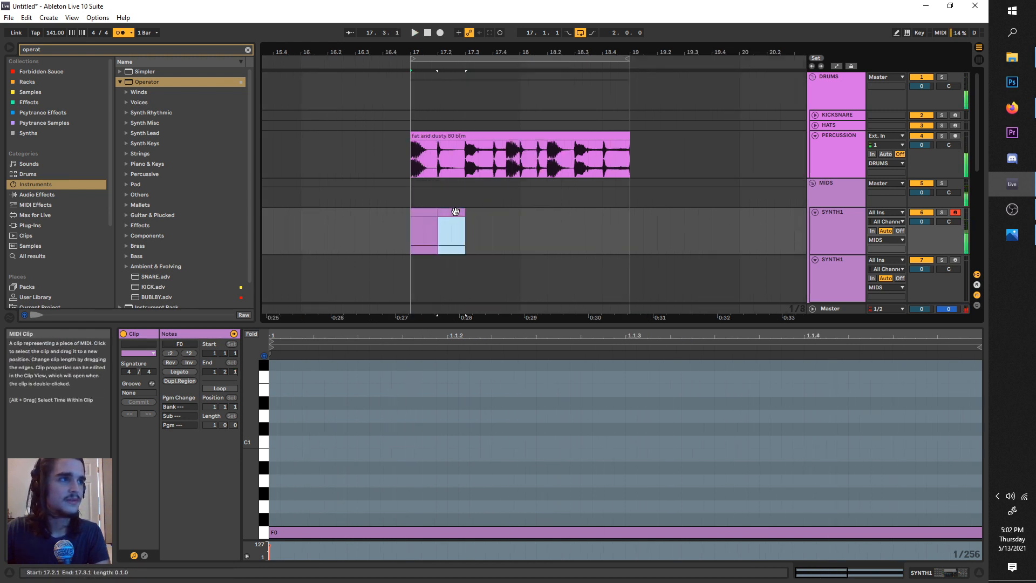
left_click(415, 230)
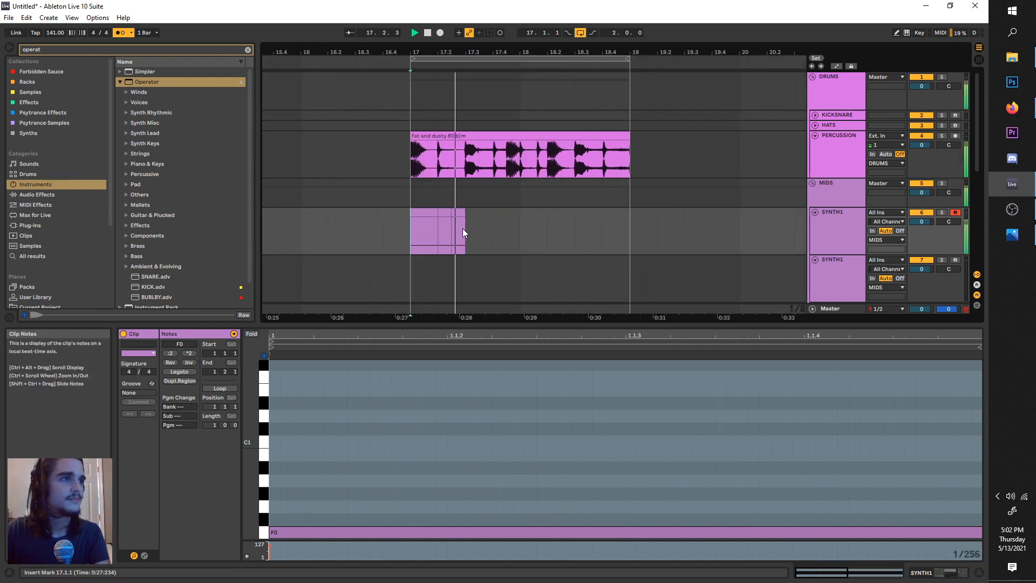
key("space")
Build a rhythm by duplicating and trimming the short bass clips in bar 17, and audition it with the percussion.
left_click_drag(463, 229, 417, 221)
key("ctrl+d")
left_click(466, 222)
left_click(497, 212)
left_click_drag(491, 213, 403, 209)
left_click(420, 227)
key("space")
left_click(499, 213)
key("Delete")
key("space")
Repeat the bass clip pattern through the rest of the two-bar loop, play it from bar 17, and toggle the metronome.
key("ctrl+d")
key("ctrl+z")
left_click_drag(526, 237, 409, 227)
key("ctrl+d")
left_click(412, 228)
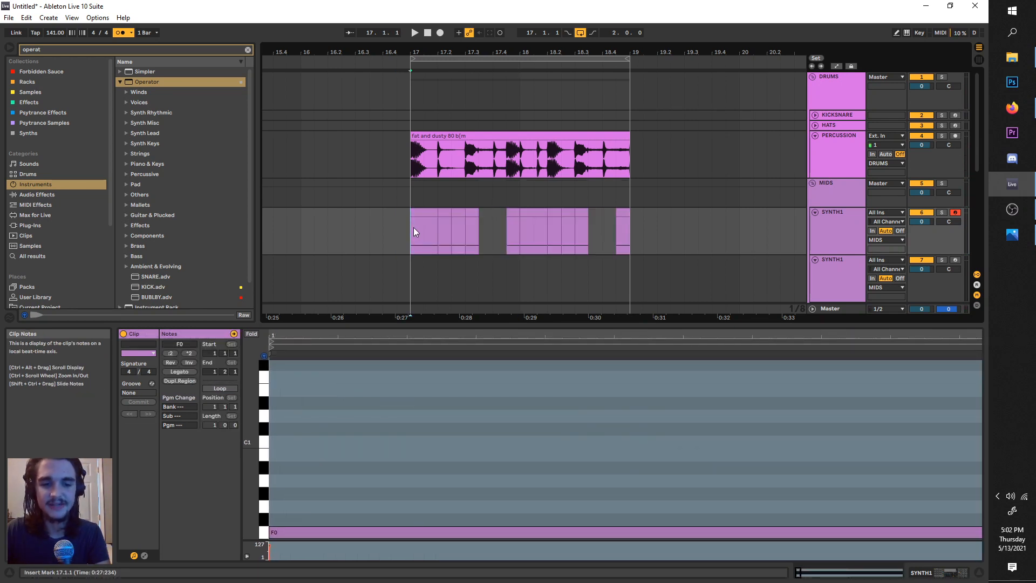
key("space")
left_click(121, 33)
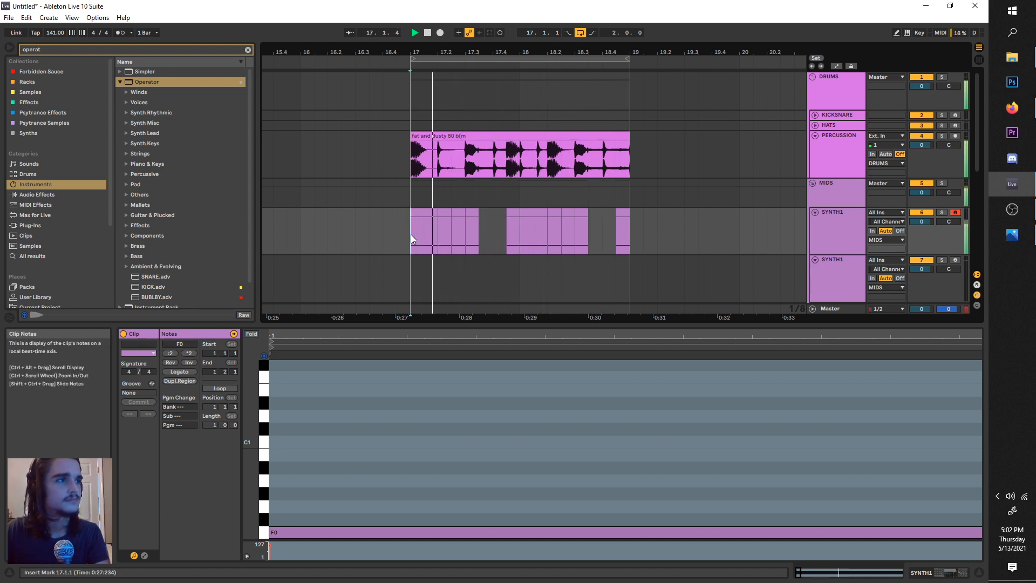
Raise the note in the bass clip at 17.2.1 to F#0 and play the loop from bar 17.
left_click(444, 213)
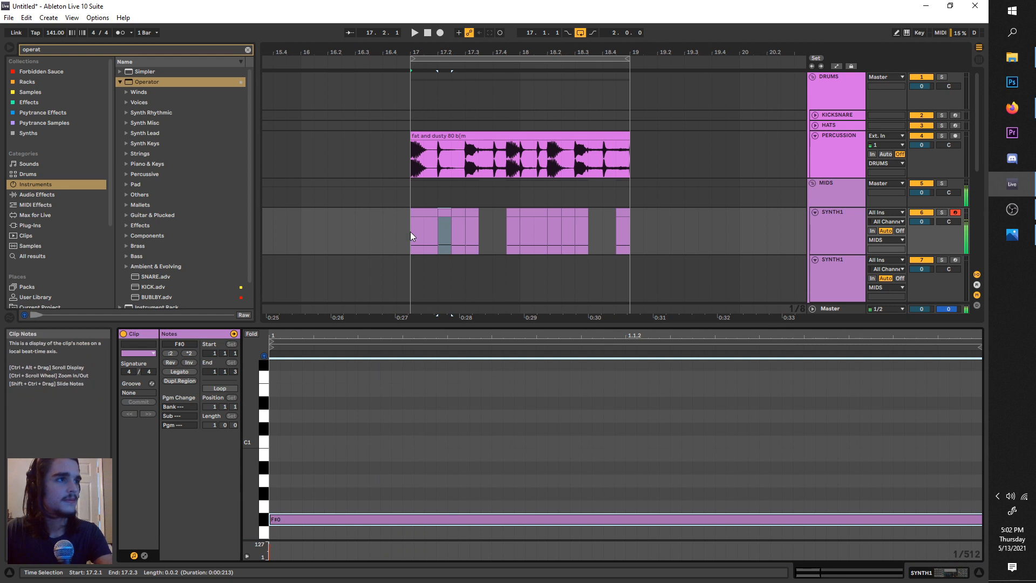
left_click(410, 232)
key("space")
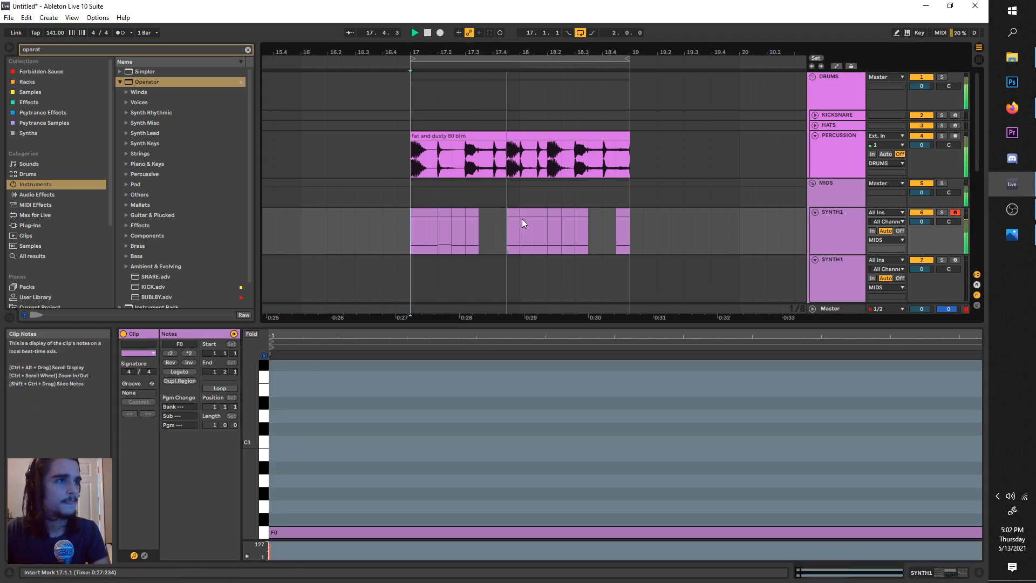
Raise the note in the final bass clip at 18.4.3 to G#0 and audition the loop from bar 17.
left_click(626, 211)
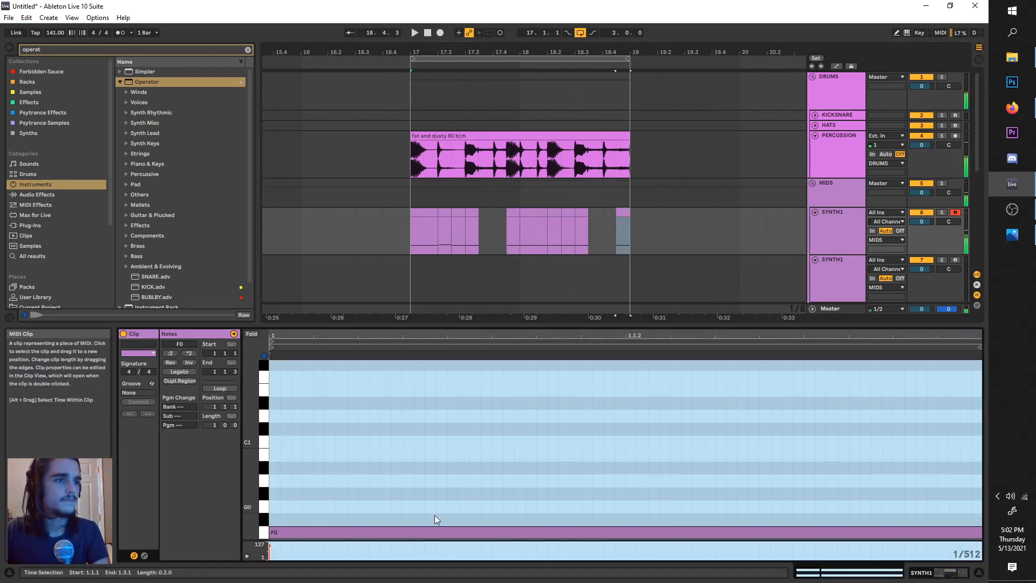
left_click_drag(429, 532, 428, 495)
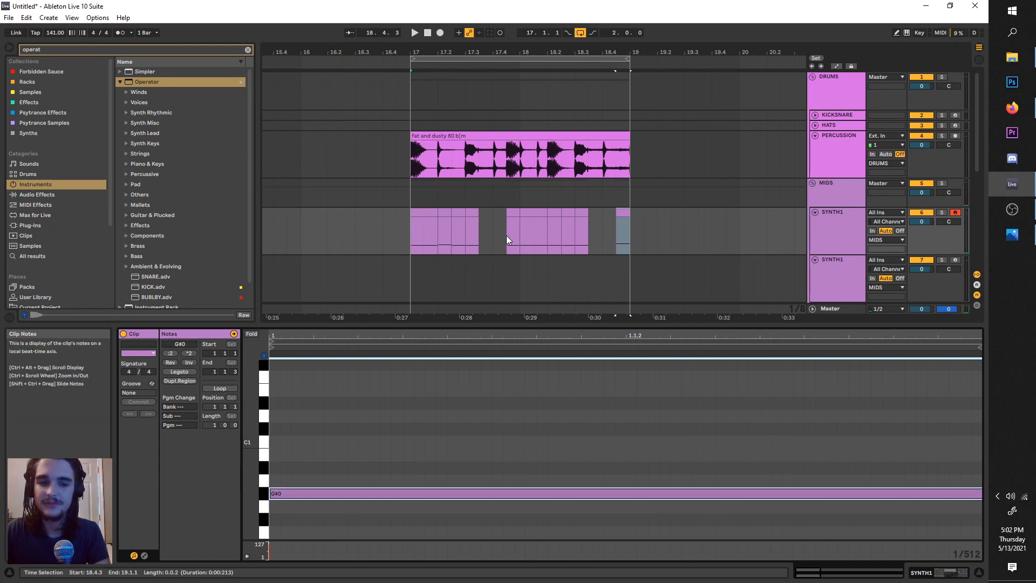
left_click(412, 238)
key("space")
Check the bass track's Operator device and the note of the 18.4.3 clip during playback, and replay the loop from 17.1.1.
key("shift+Tab")
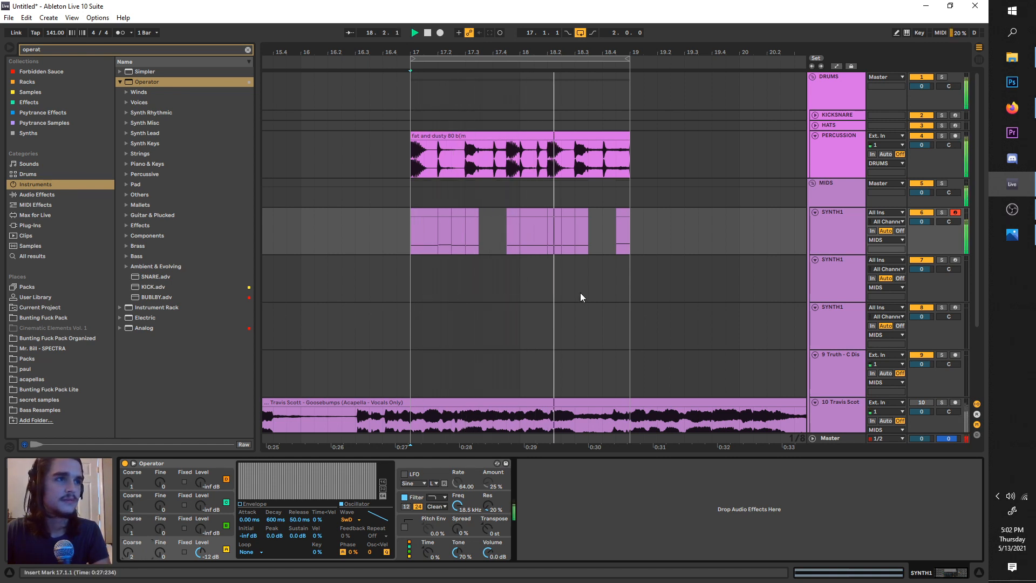
double_click(624, 212)
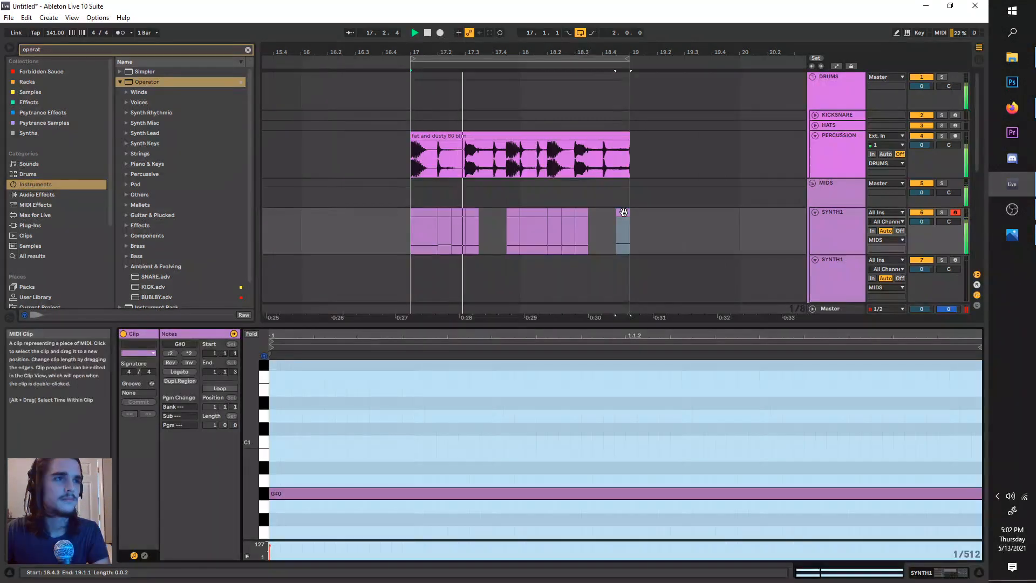
left_click(642, 218)
left_click(616, 219)
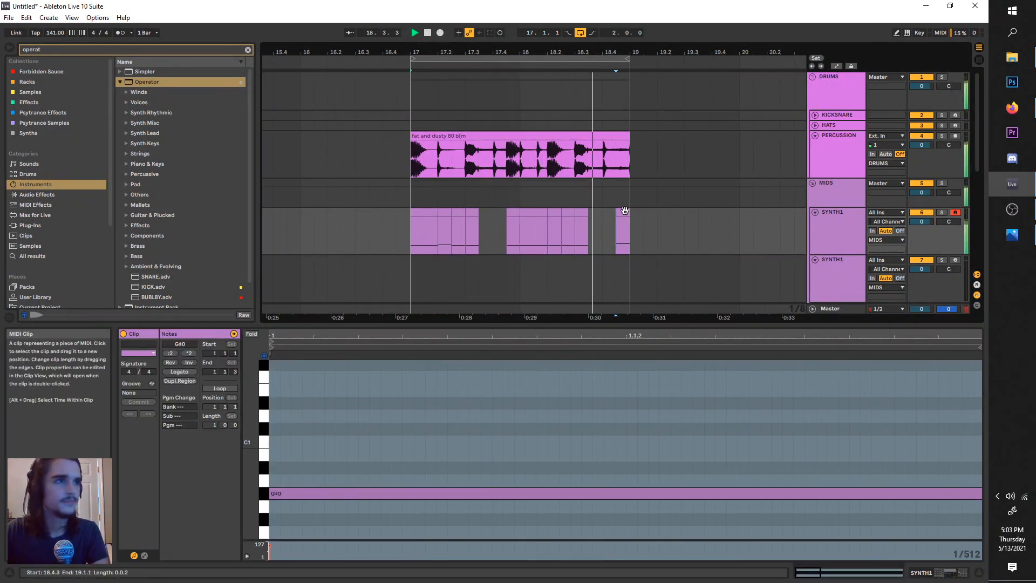
key("space")
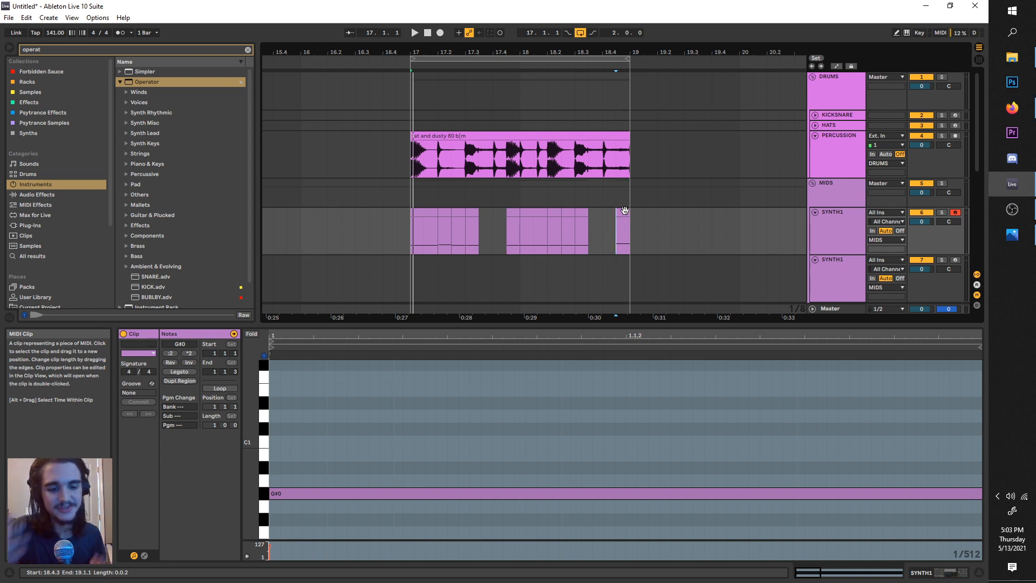
left_click(415, 232)
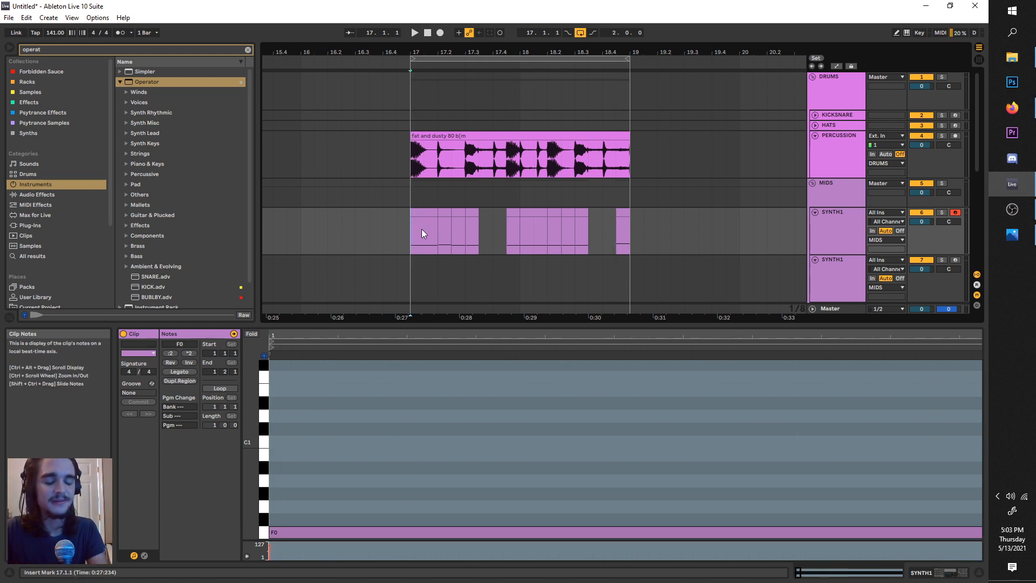
key("space")
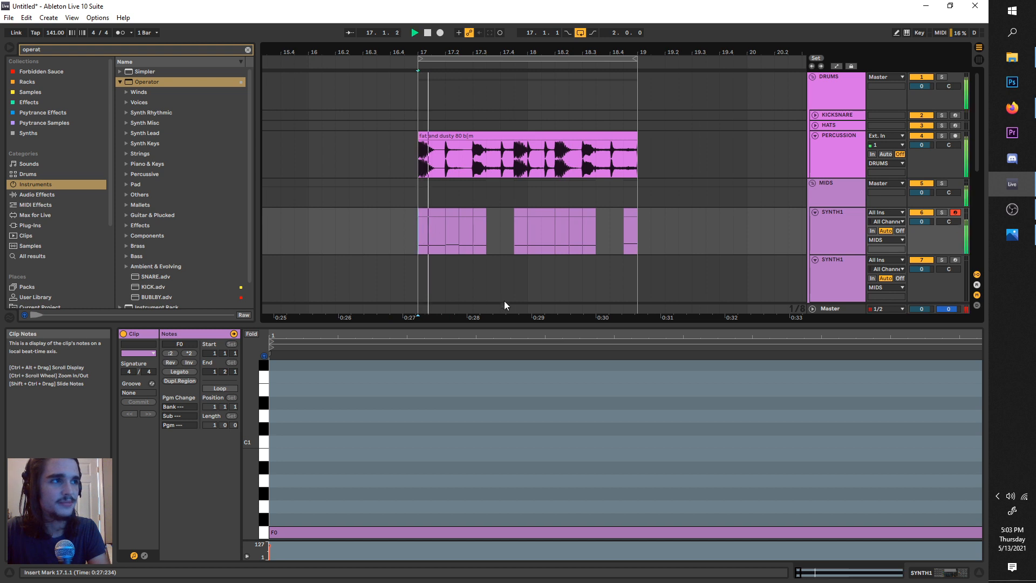
key("space")
Reduce the height of the clip view and examine the original synth and acapella clips in bars 1 to 5.
left_click_drag(501, 326, 504, 378)
scroll(505, 275, "down", 3)
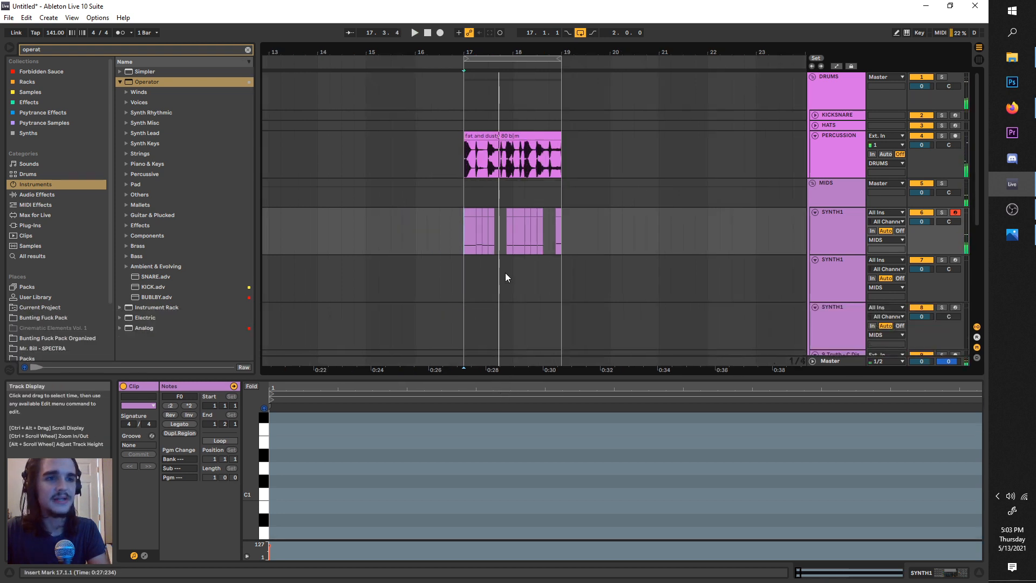
scroll(460, 240, "down", 5)
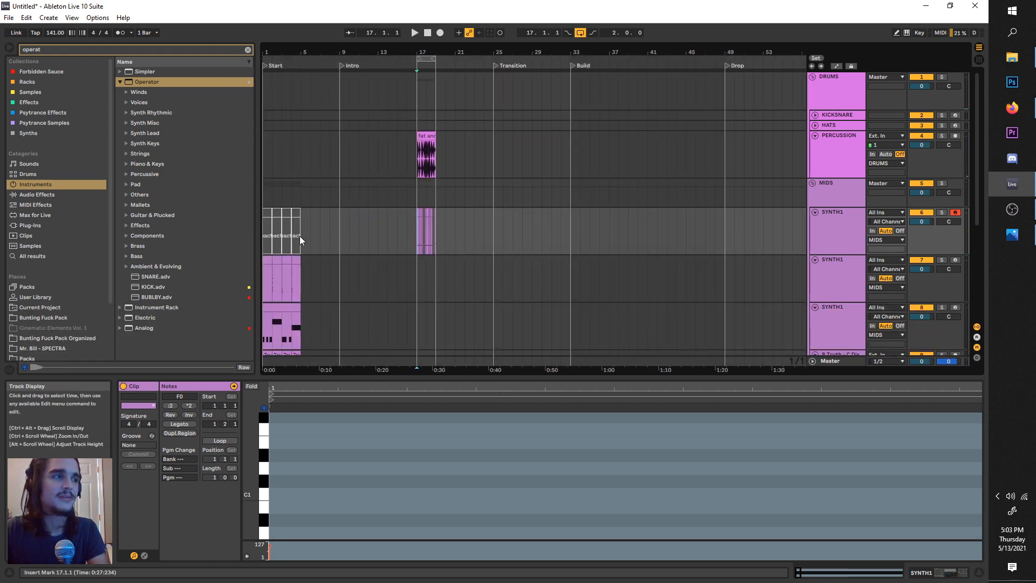
scroll(338, 281, "up", 8)
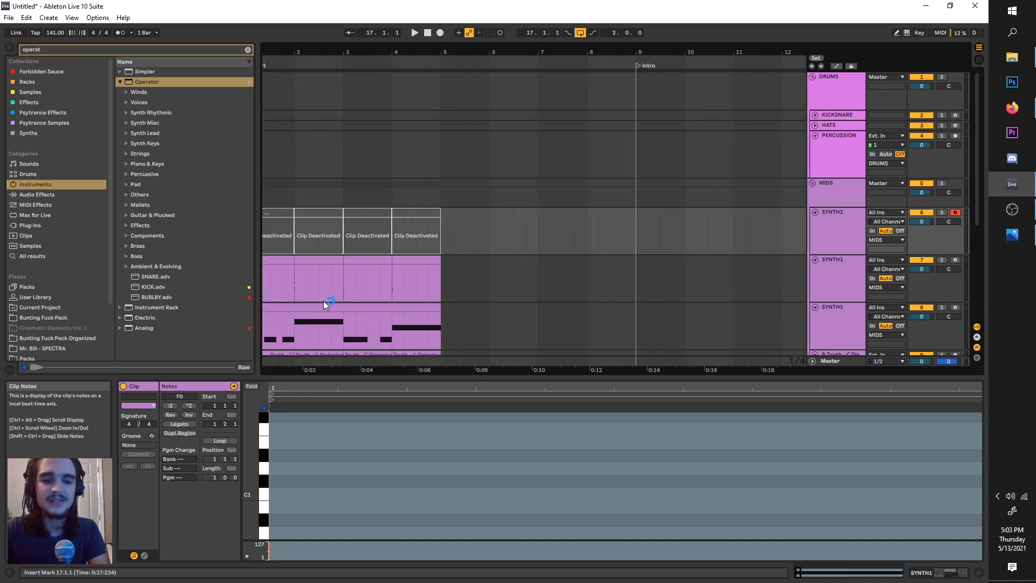
scroll(318, 300, "down", 3)
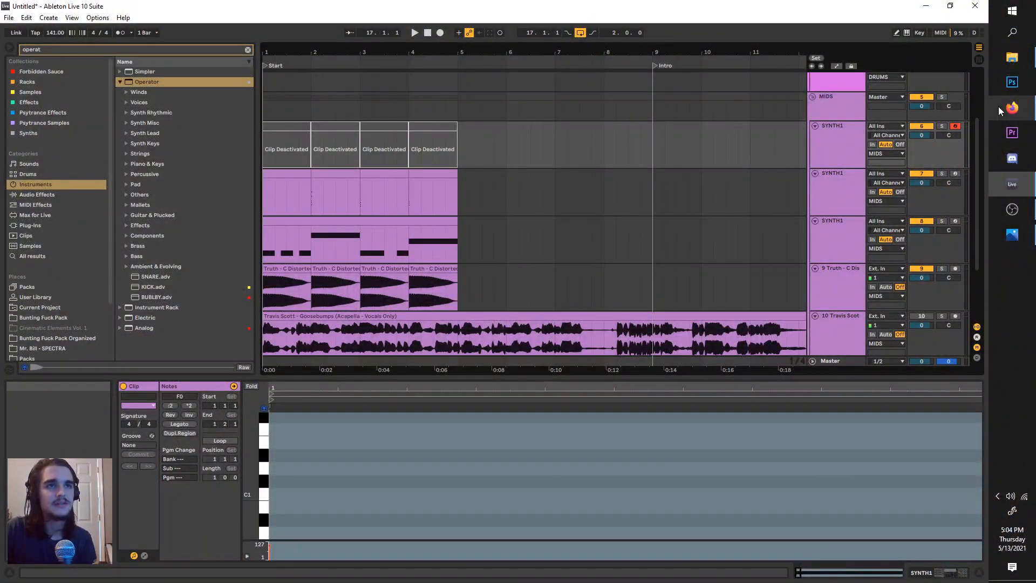
Switch to Firefox and look over the streaming links on the No Matter release page.
left_click(998, 106)
left_click(189, 4)
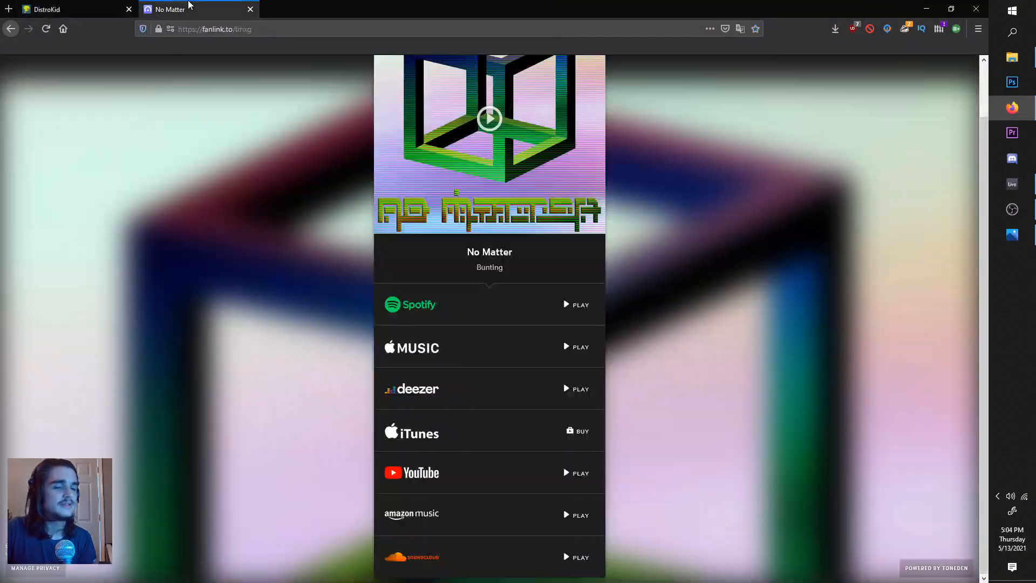
scroll(474, 324, "up", 2)
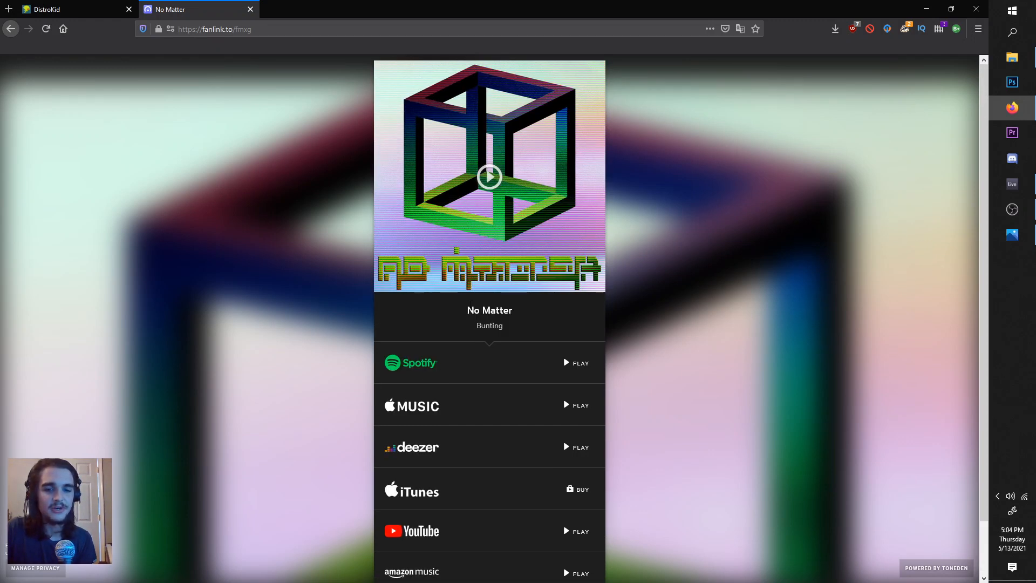
scroll(451, 298, "down", 1)
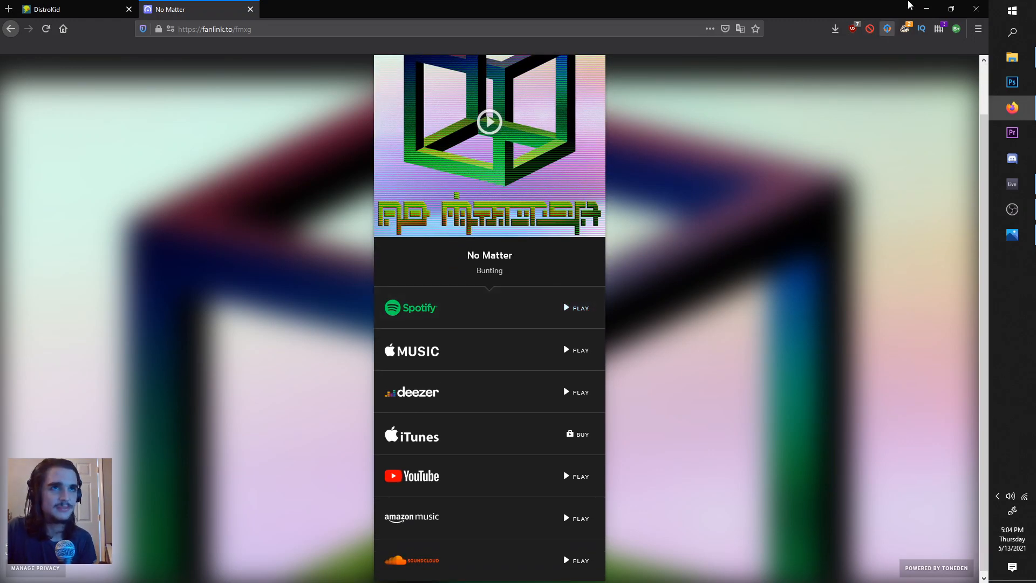